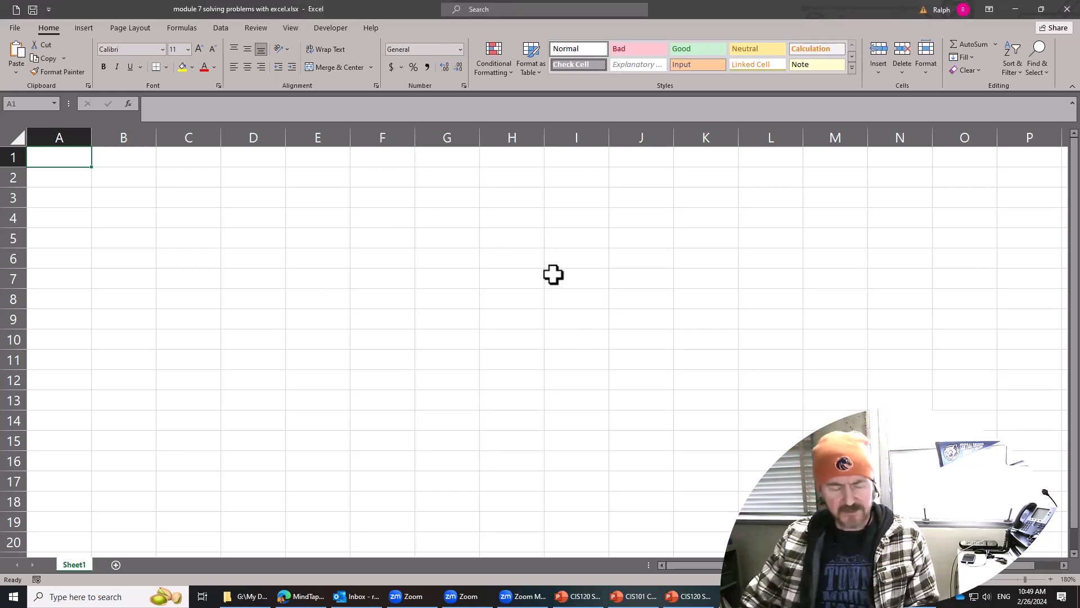
pyautogui.hotkey('alt', 'Tab')
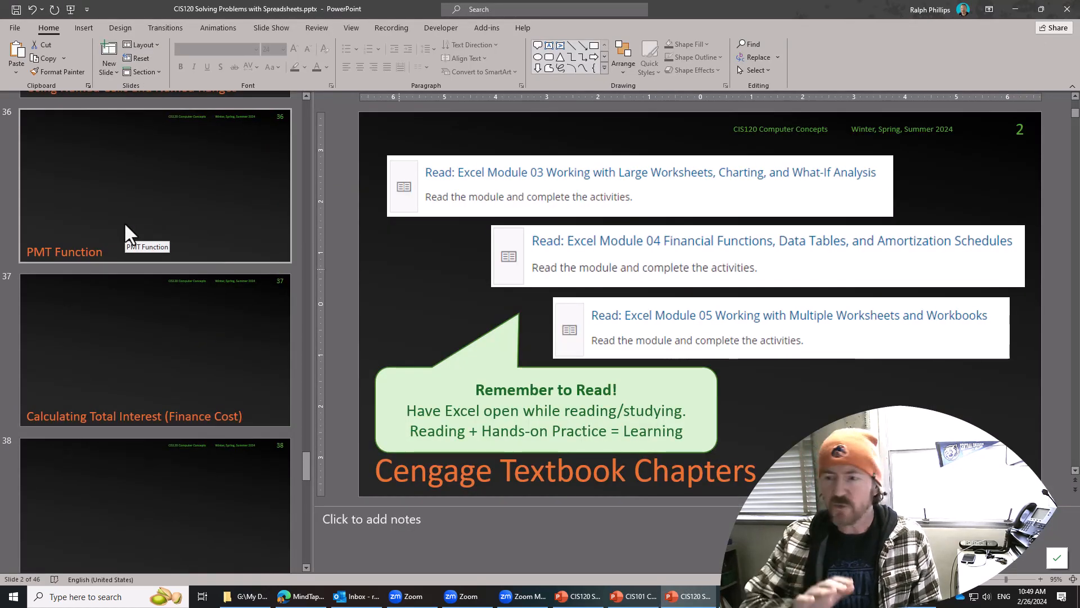
pyautogui.hotkey('alt', 'Tab')
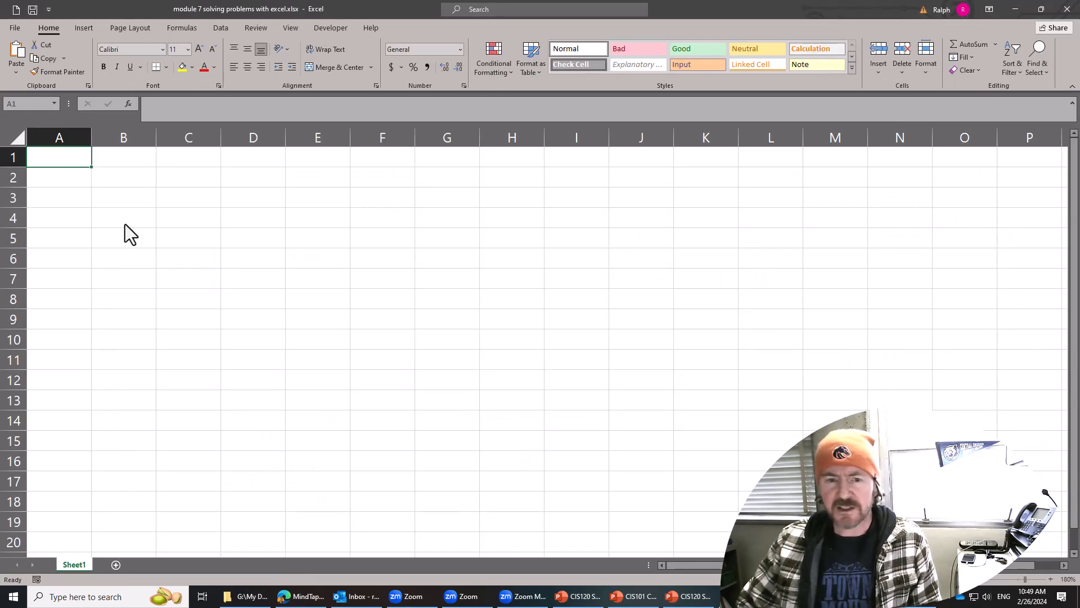
# Rename the worksheet Sheet1 as PMT.
pyautogui.doubleClick(78, 565)
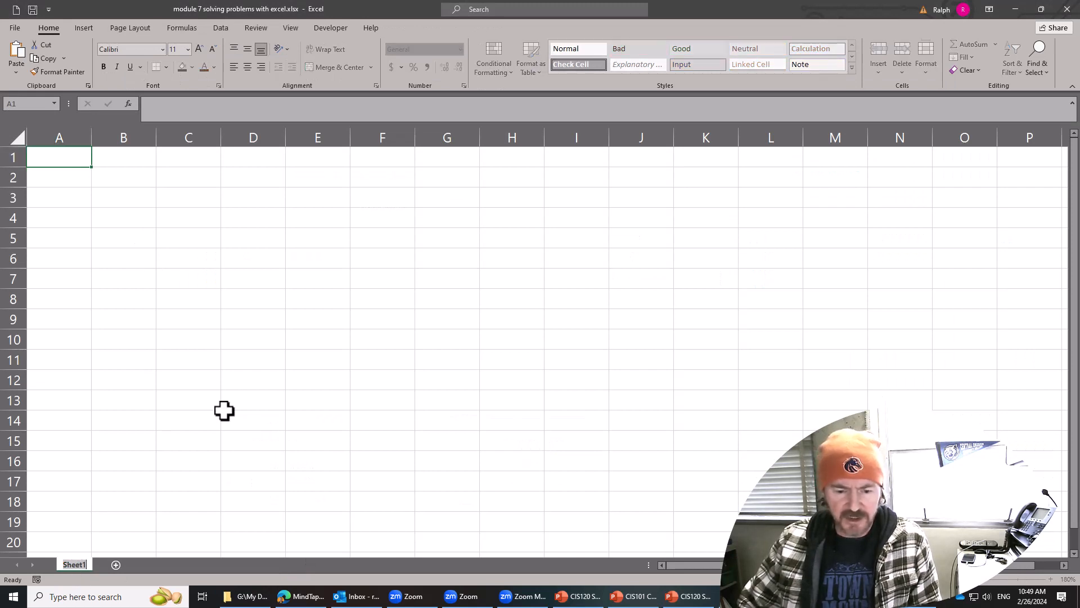
pyautogui.write('PMT')
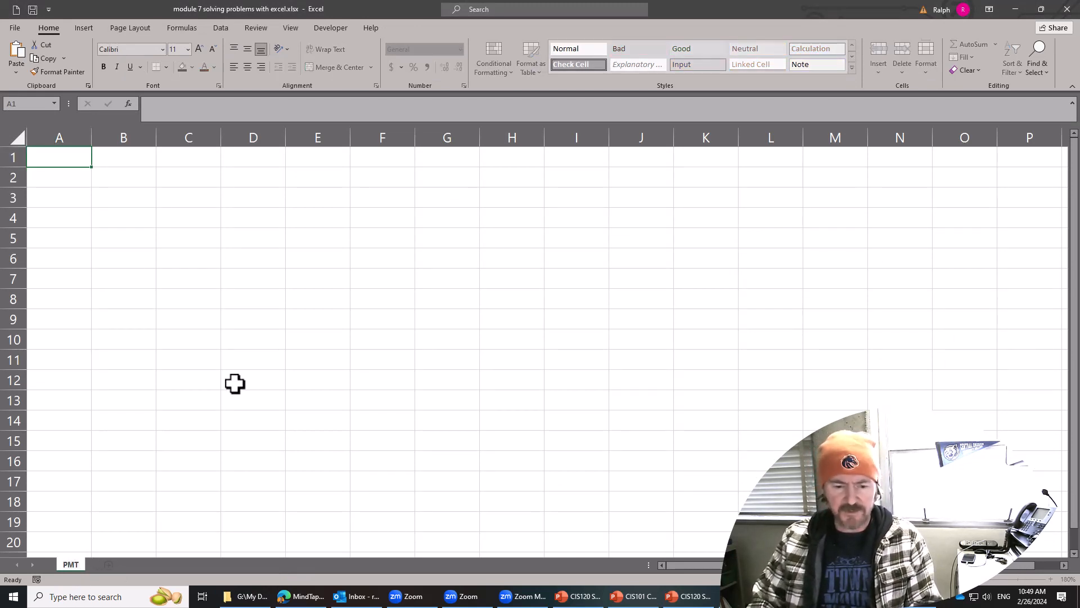
pyautogui.press('Return')
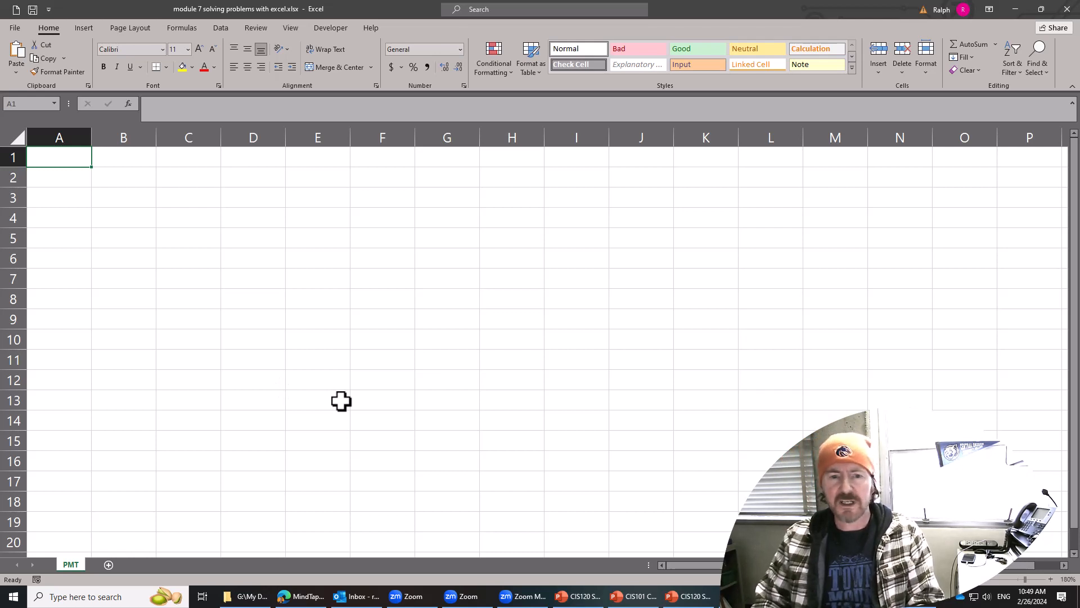
# Enter the labels House Price, Down Payment and Mortgate Amount in cells A1 to A3.
pyautogui.write('House Price')
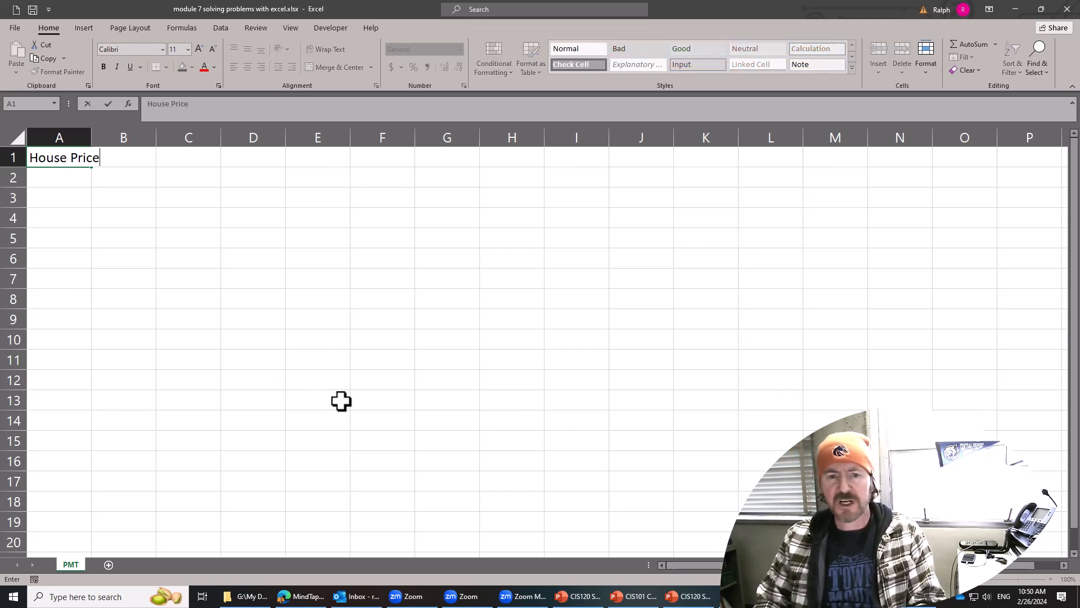
pyautogui.press('Return')
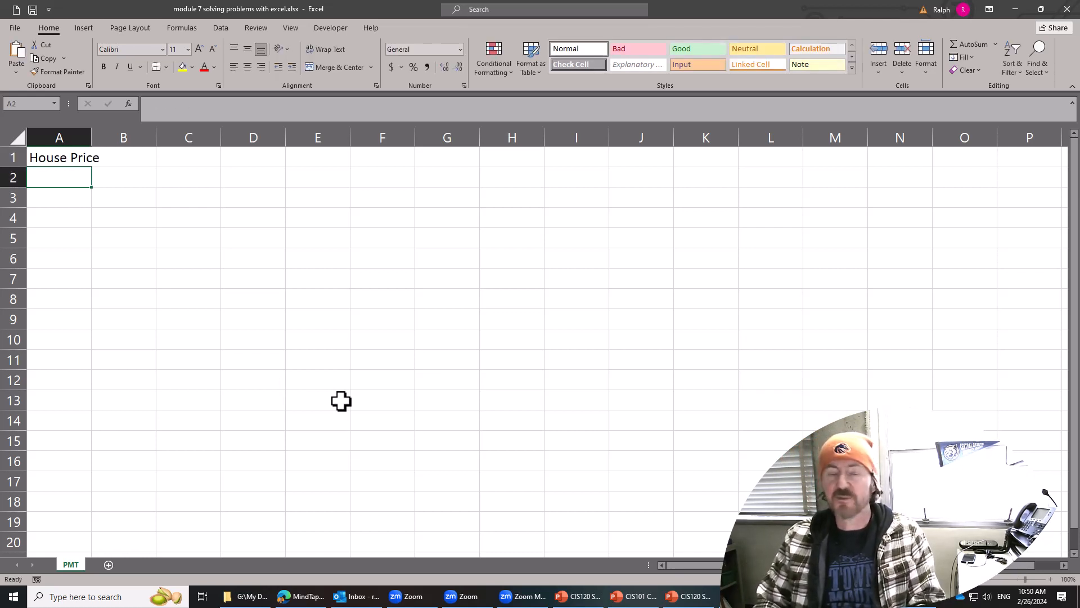
pyautogui.write('D')
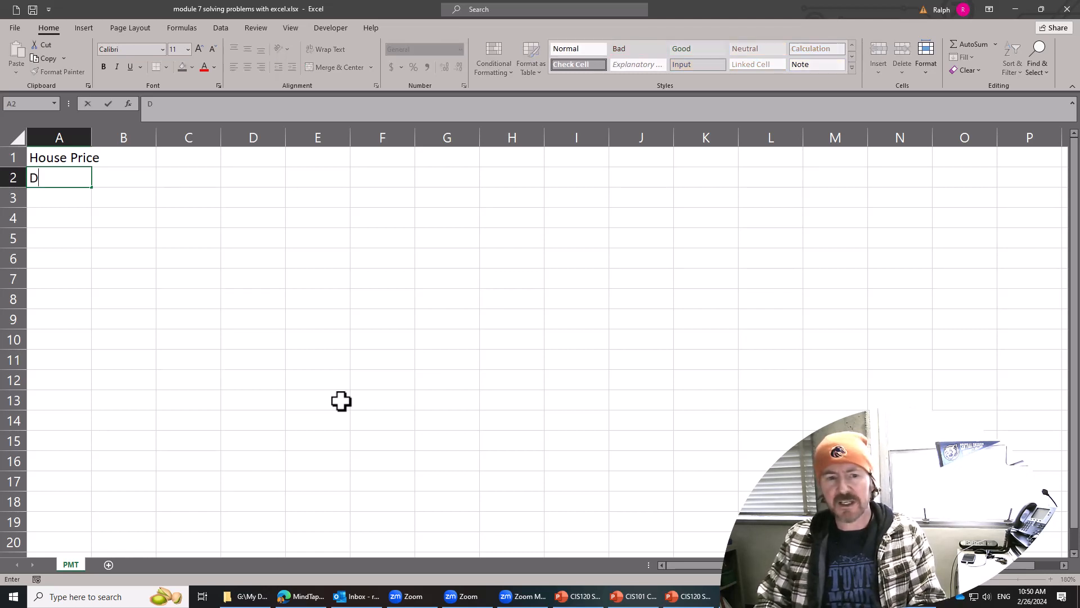
pyautogui.write('own Payment')
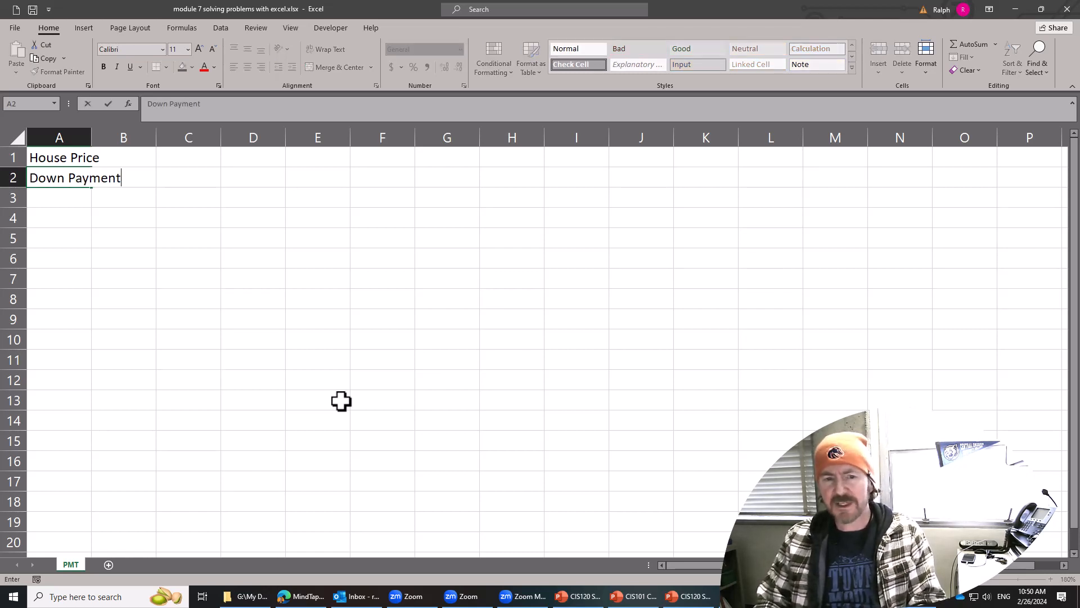
pyautogui.press('Return')
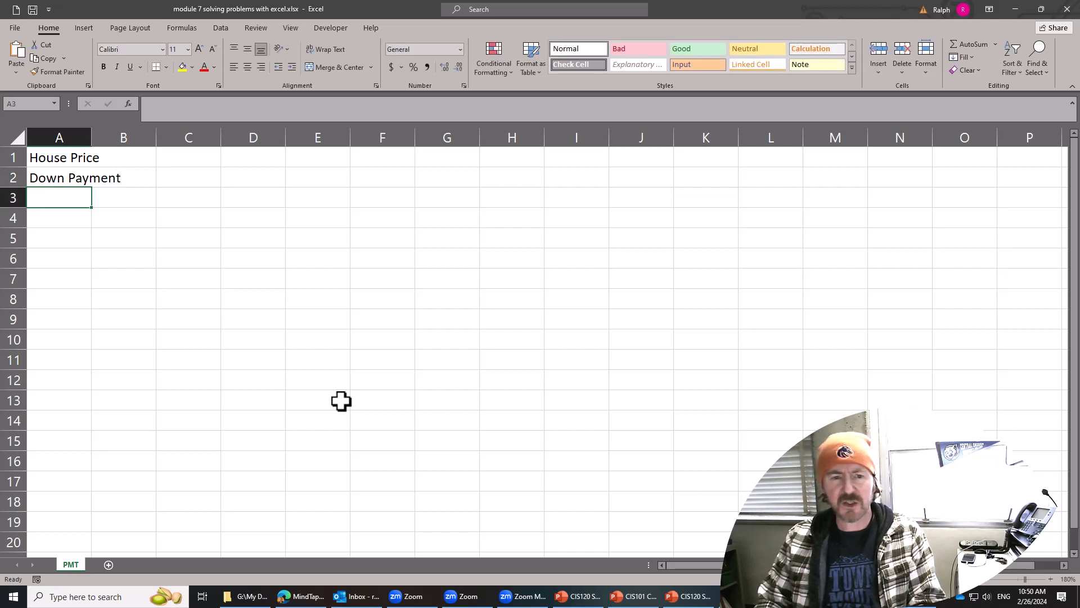
pyautogui.write('Mortg')
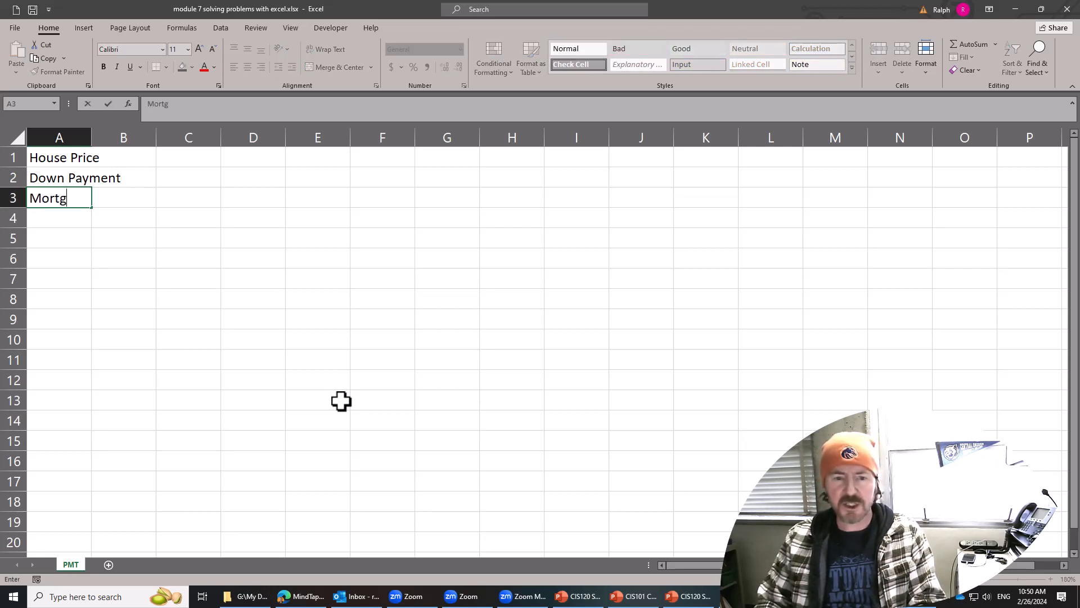
pyautogui.write('ate Amount')
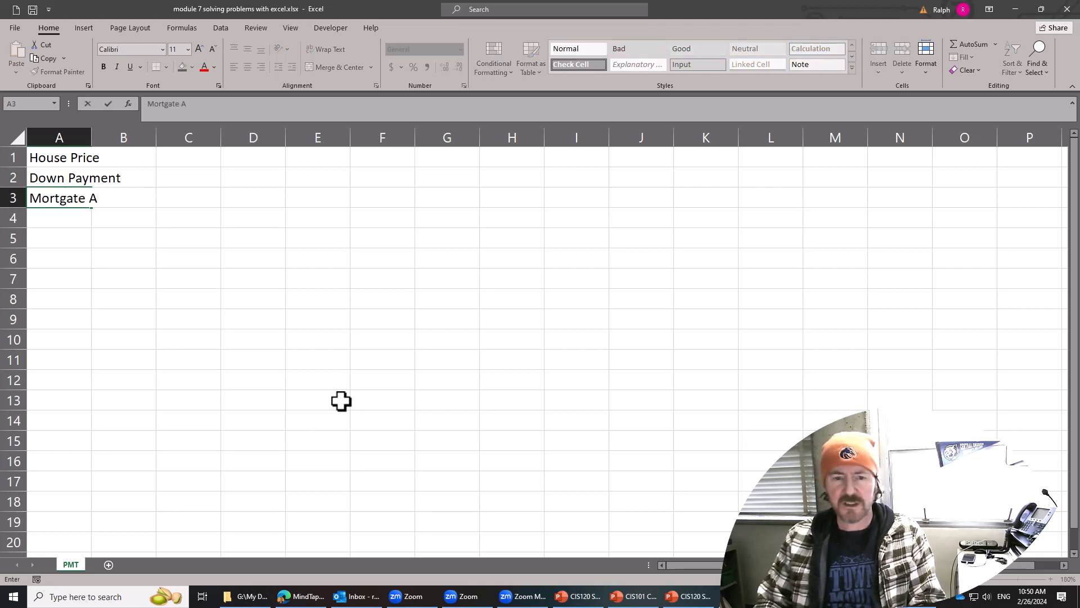
pyautogui.press('Return')
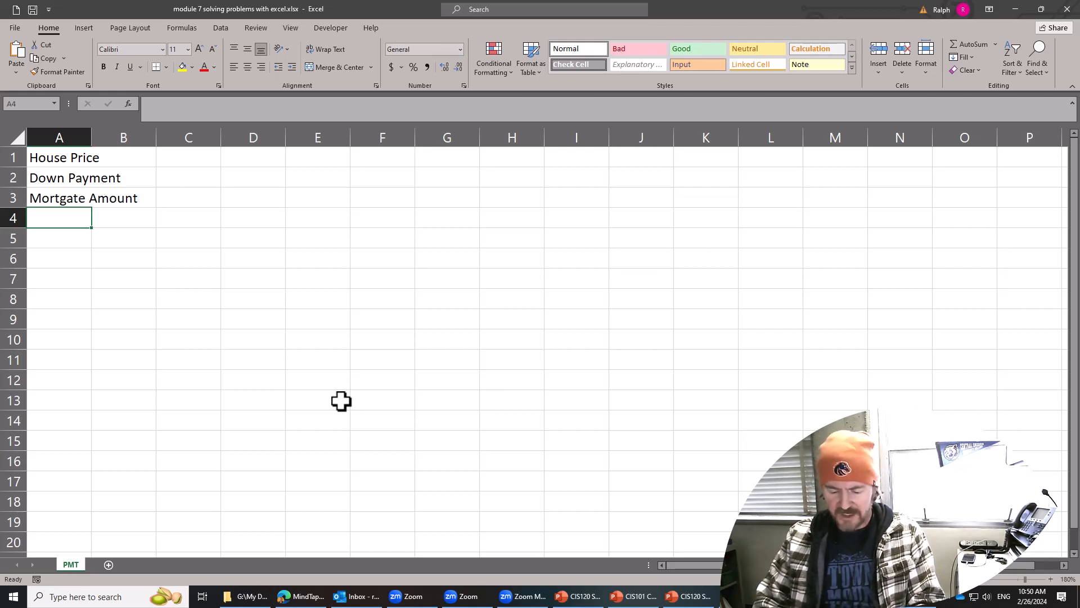
# Enter the labels # of Years, Interest Rate and Monthly Payment in cells A4 to A6.
pyautogui.write('# of Years')
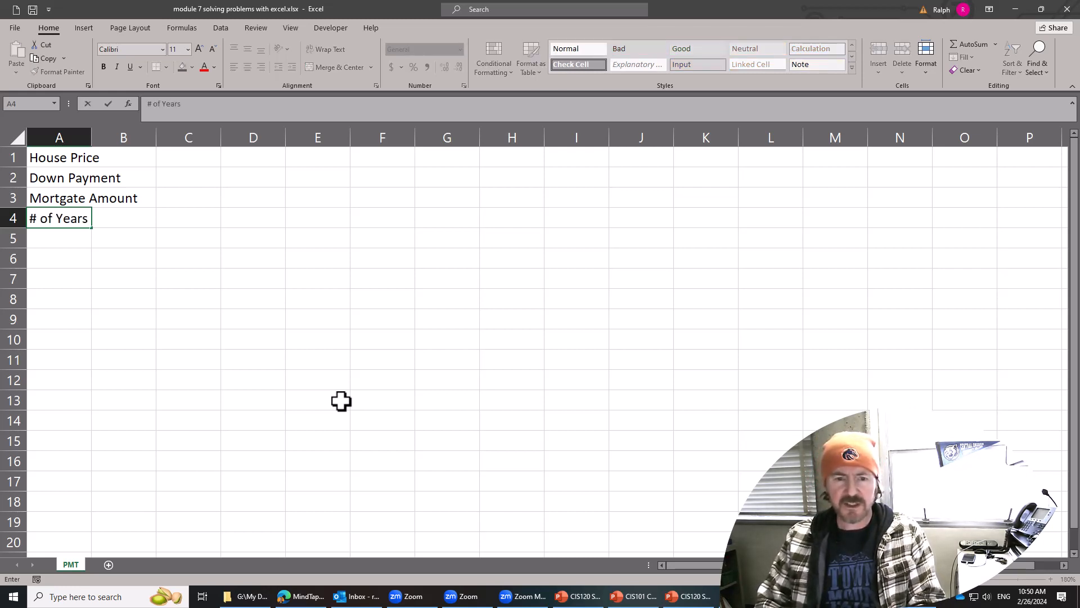
pyautogui.press('Return')
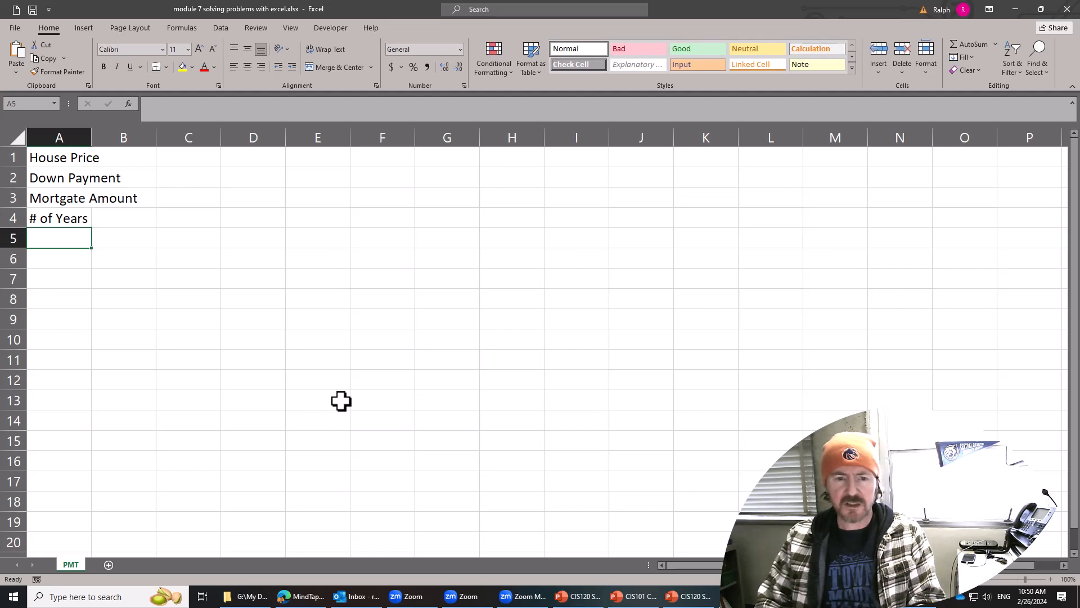
pyautogui.write('Interest Rate')
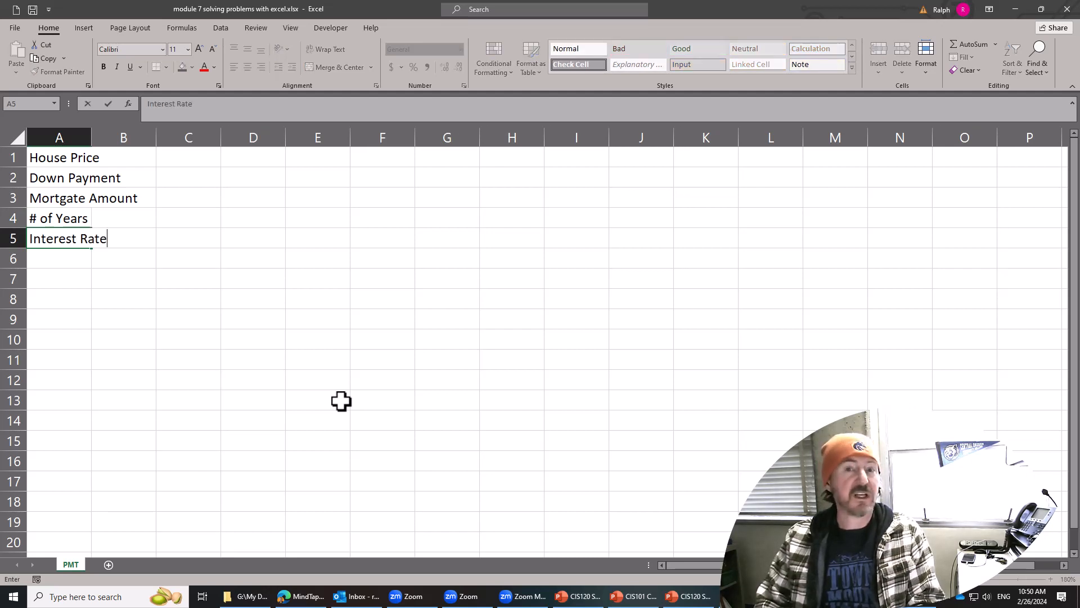
pyautogui.press('Return')
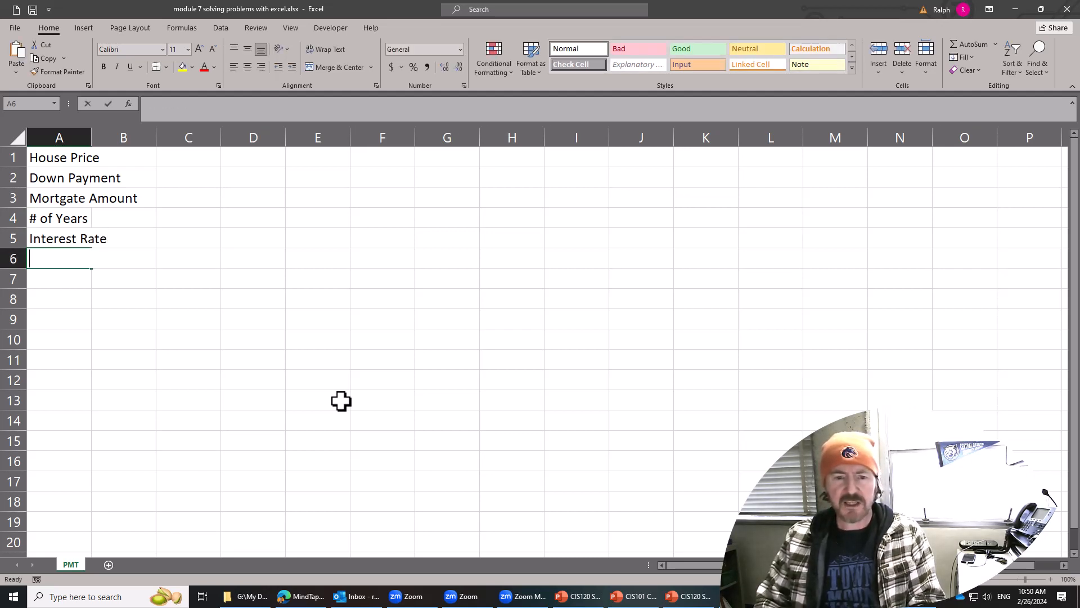
pyautogui.write('Monthly Payment')
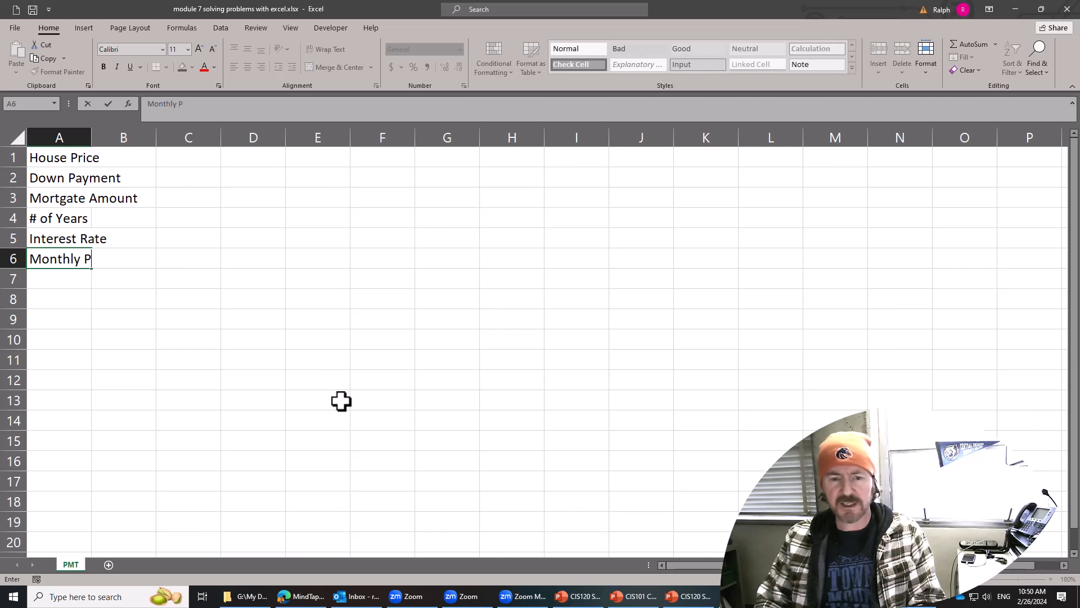
pyautogui.hotkey('ctrl', 'Return')
pyautogui.press('Return')
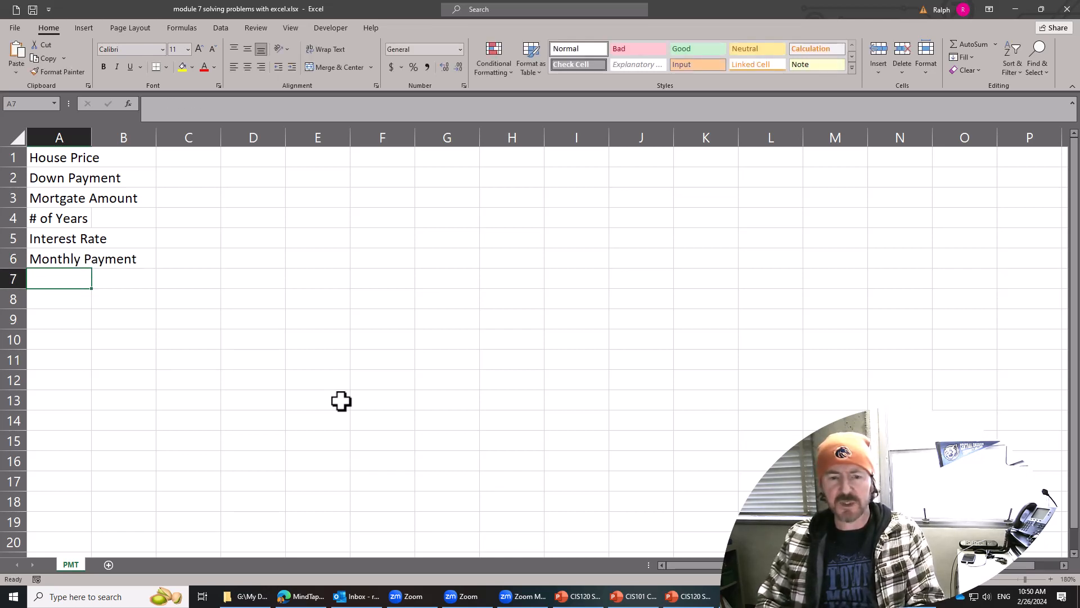
# Enter the labels Total Paid and Finance Cost in cells A7 and A8.
pyautogui.write('Total Paid')
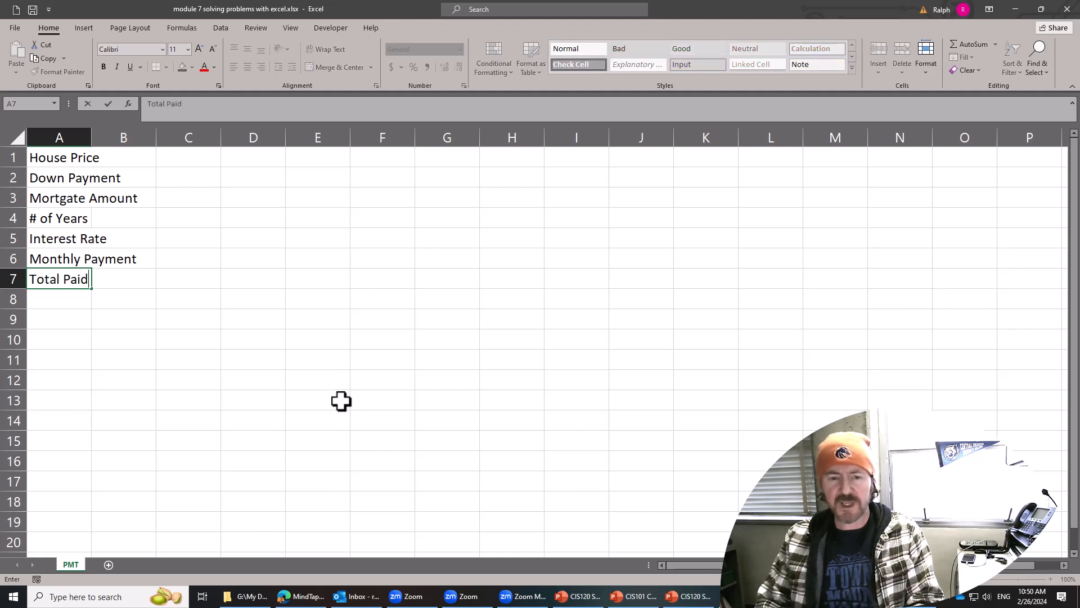
pyautogui.press('Return')
pyautogui.write('Finan')
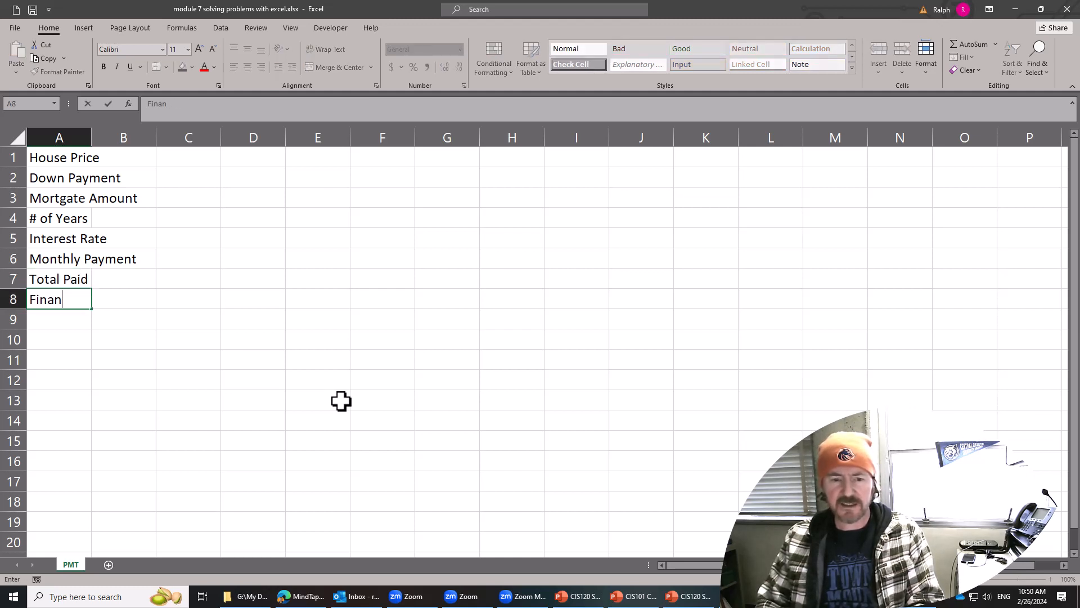
pyautogui.write('ce Cost')
pyautogui.press('Return')
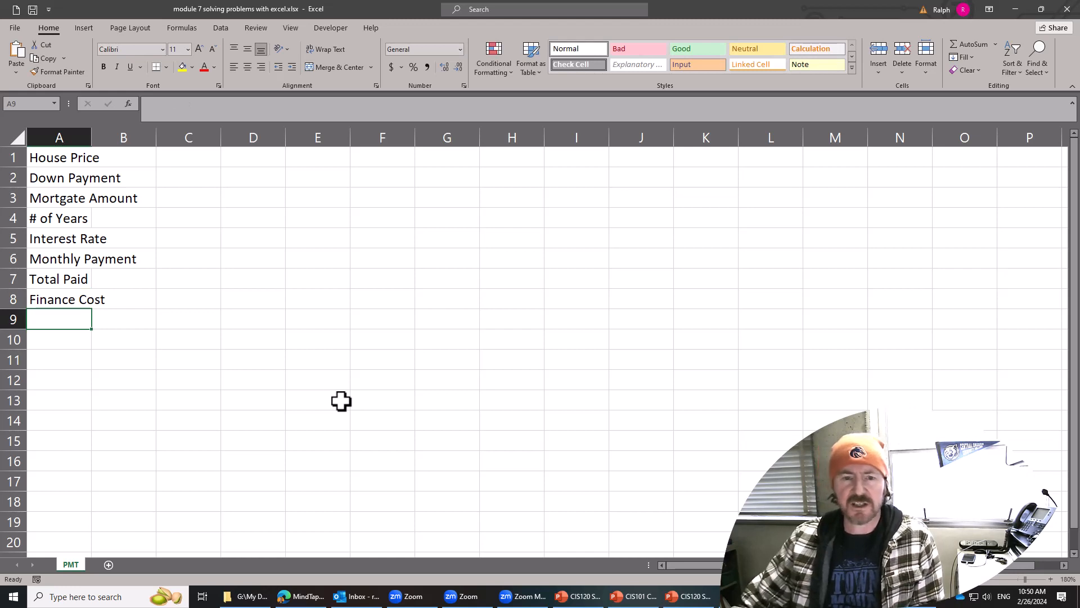
# Widen column A so all the labels fit, and widen column B to make room for the amounts.
pyautogui.moveTo(92, 138); pyautogui.dragTo(177, 144)
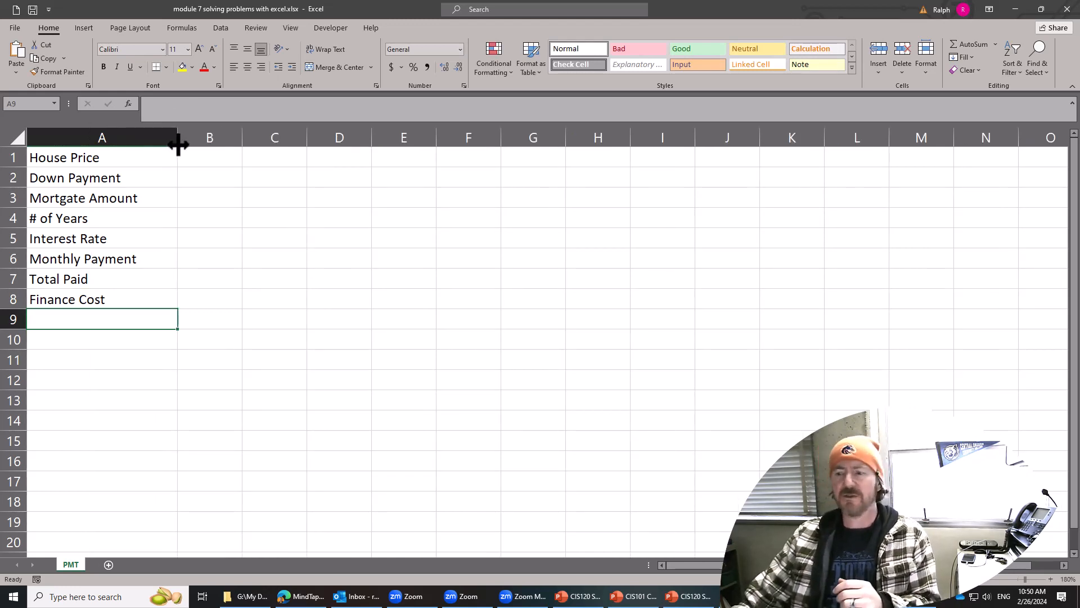
pyautogui.click(1051, 579)
pyautogui.click(1050, 579)
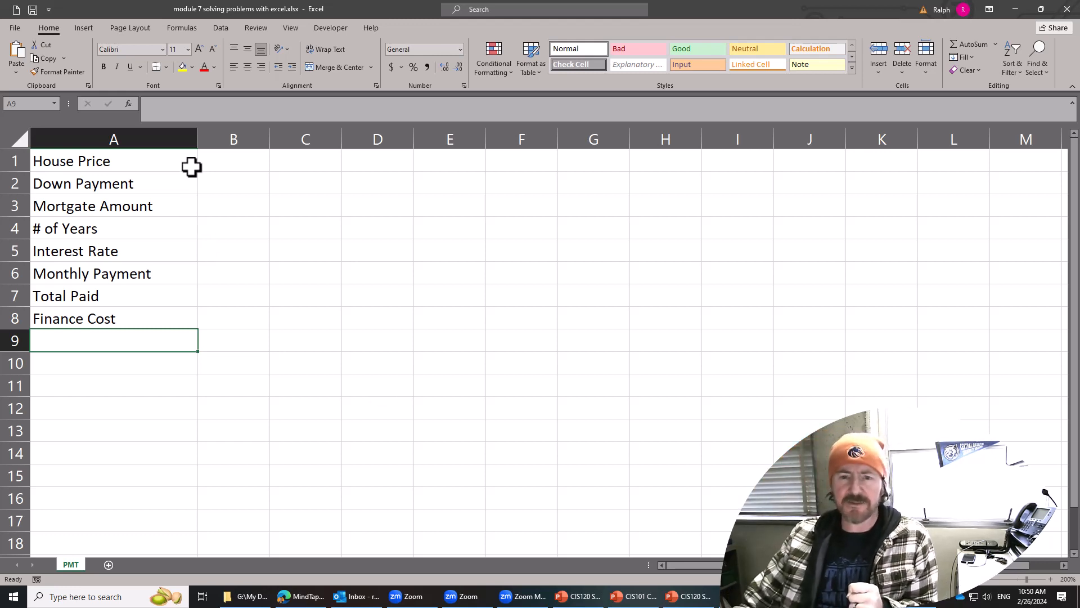
pyautogui.moveTo(198, 146); pyautogui.dragTo(189, 145)
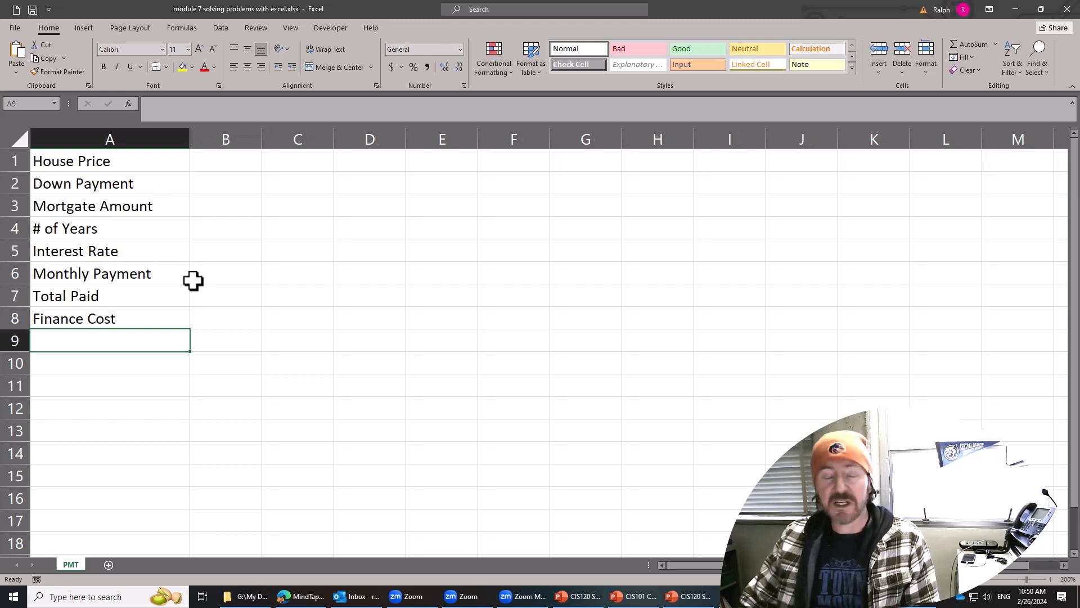
pyautogui.moveTo(262, 141); pyautogui.dragTo(298, 143)
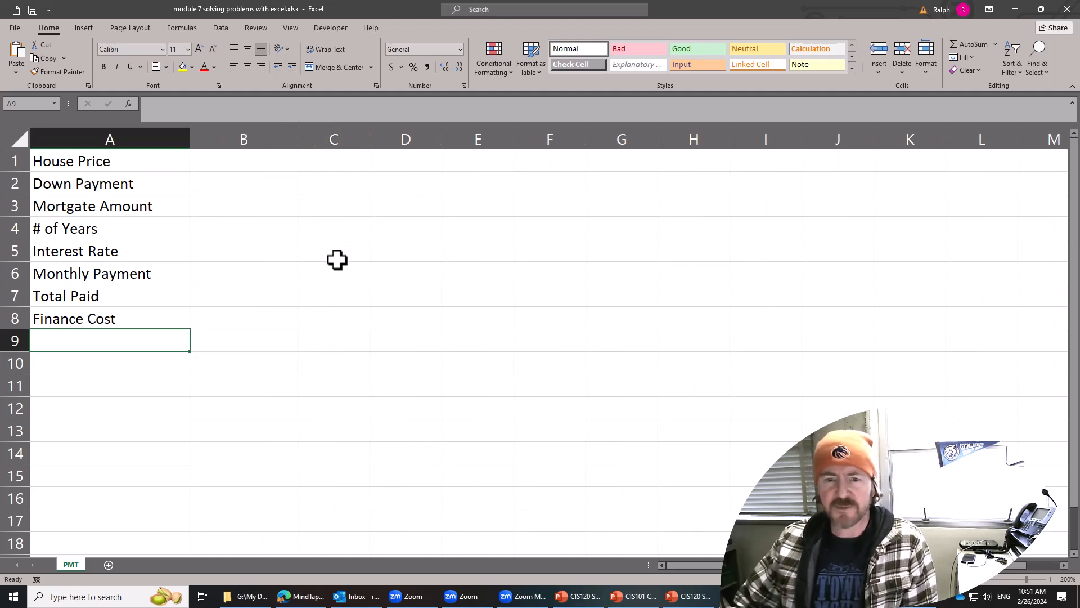
# Enter 480000 as the House Price in cell B1.
pyautogui.click(257, 271)
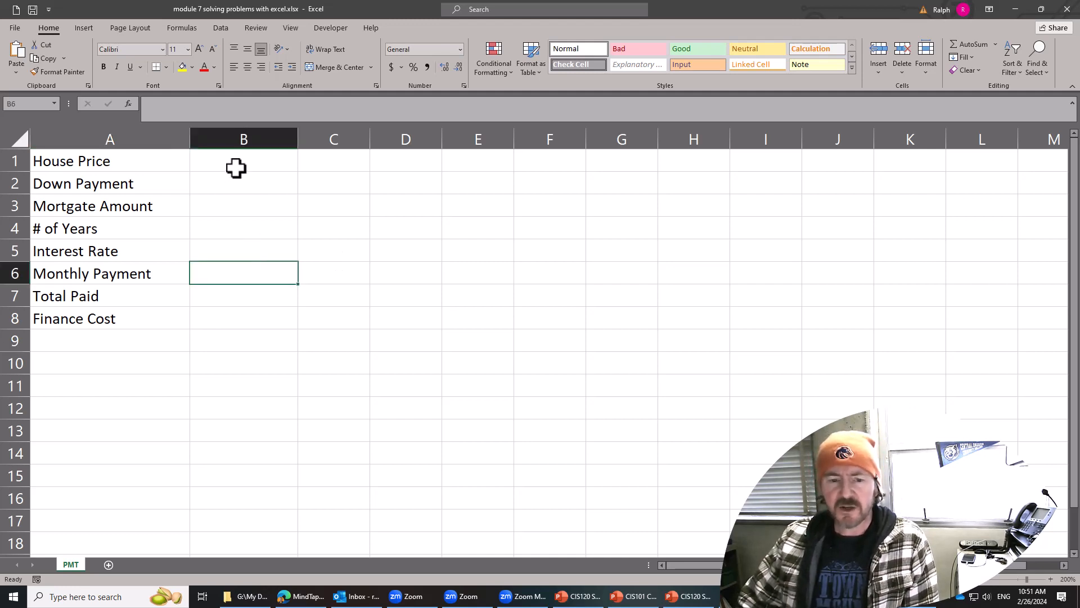
pyautogui.moveTo(237, 167); pyautogui.dragTo(237, 178)
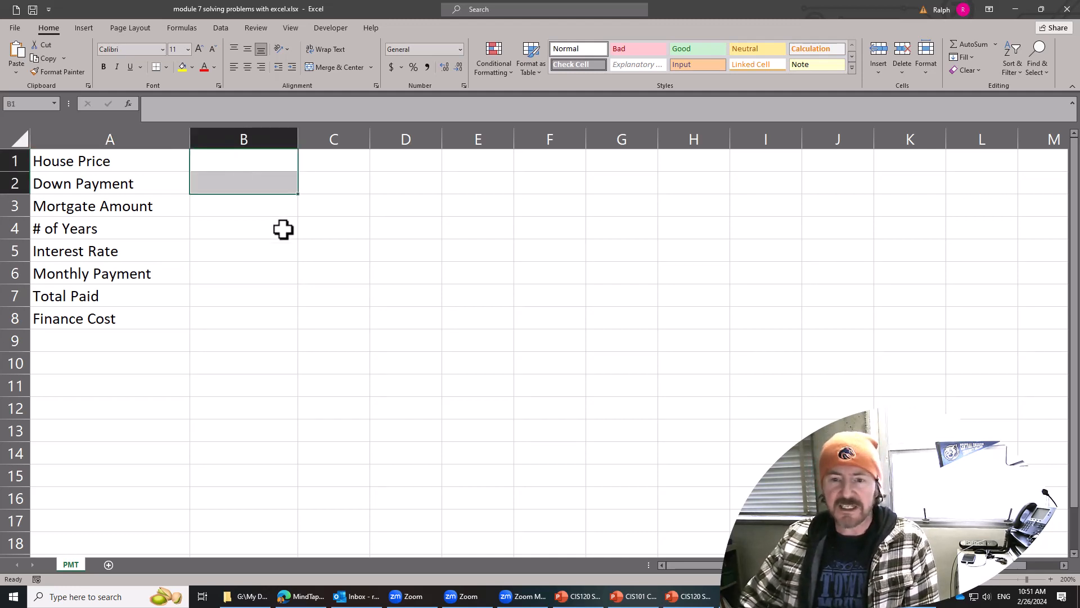
pyautogui.click(278, 157)
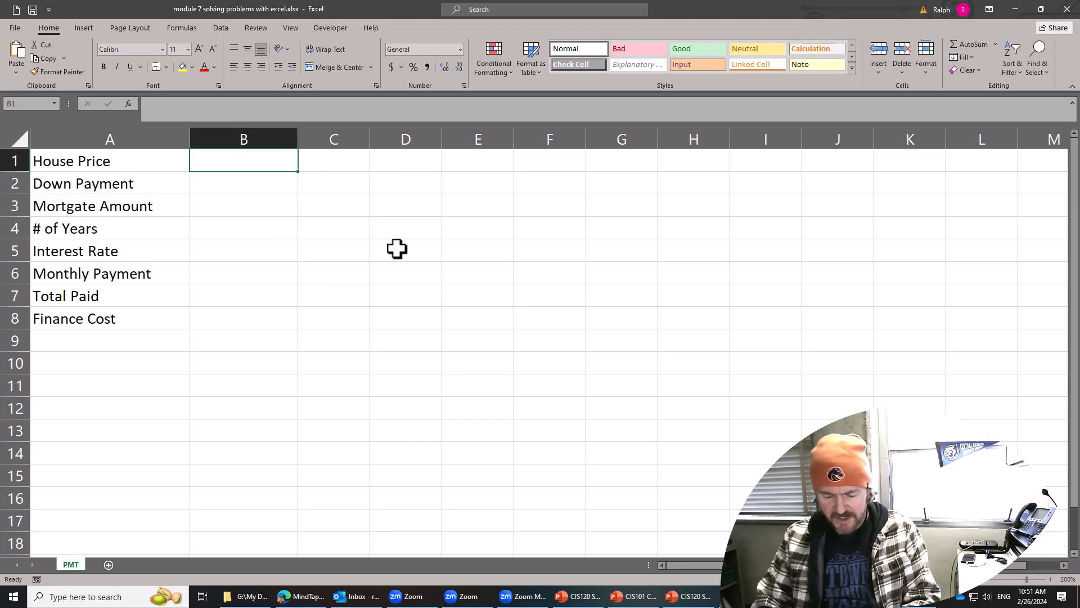
pyautogui.write('5')
pyautogui.press('BackSpace')
pyautogui.write('4')
pyautogui.press('BackSpace')
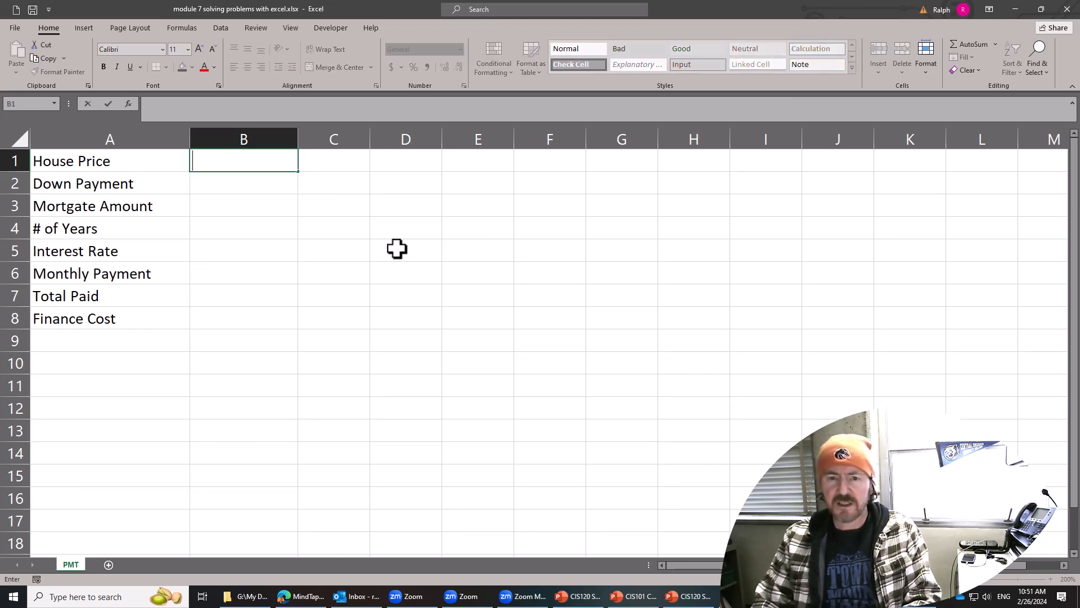
pyautogui.write('5')
pyautogui.press('BackSpace')
pyautogui.write('48')
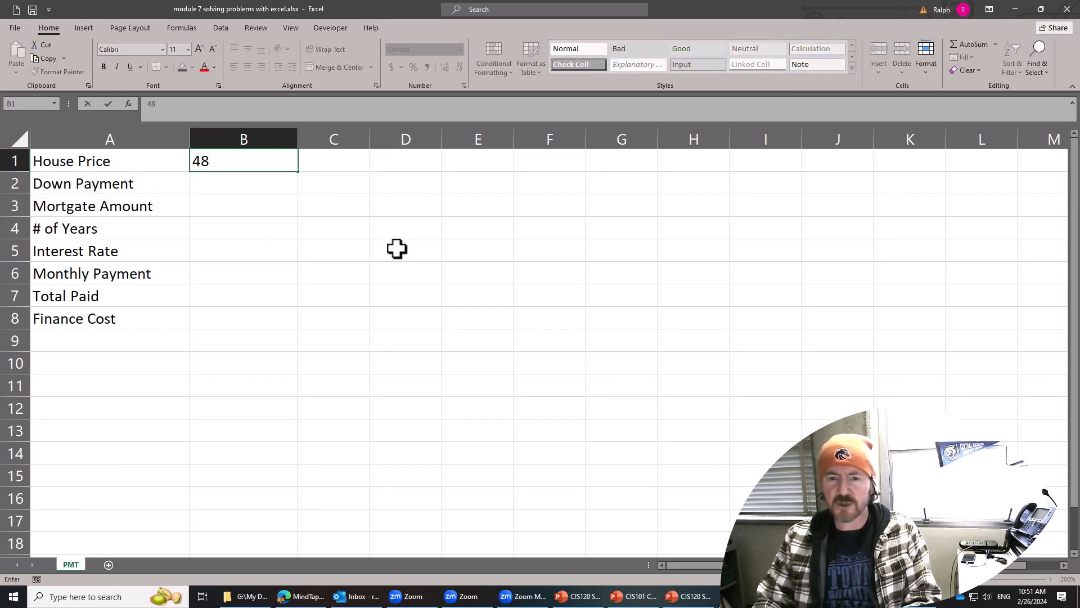
pyautogui.write('0000')
pyautogui.press('Return')
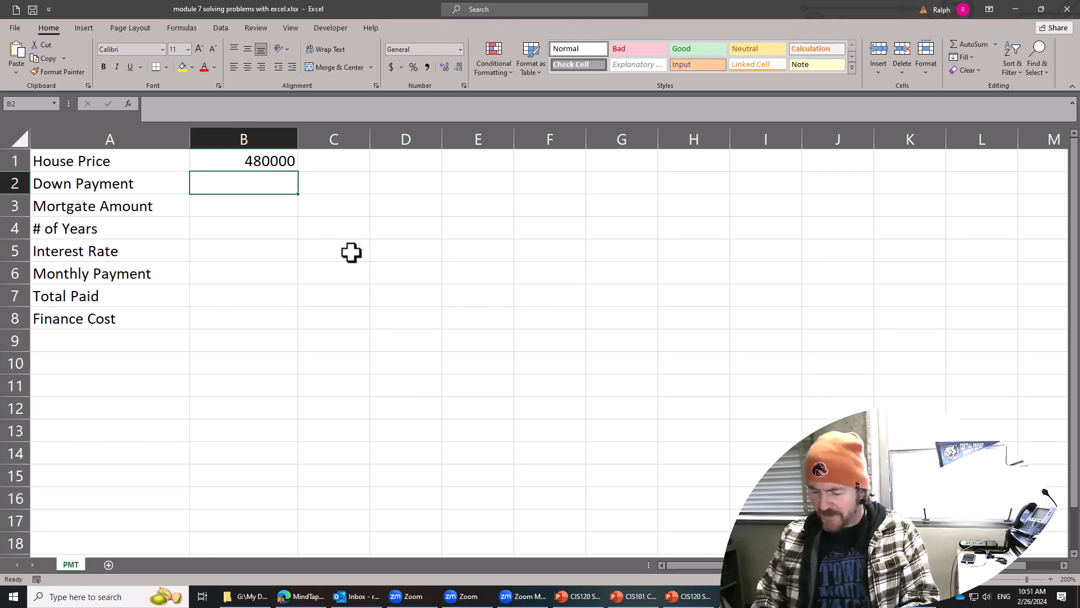
# Calculate the Down Payment in cell B2 as 20 percent of the House Price with the formula =B1*.20.
pyautogui.write('=')
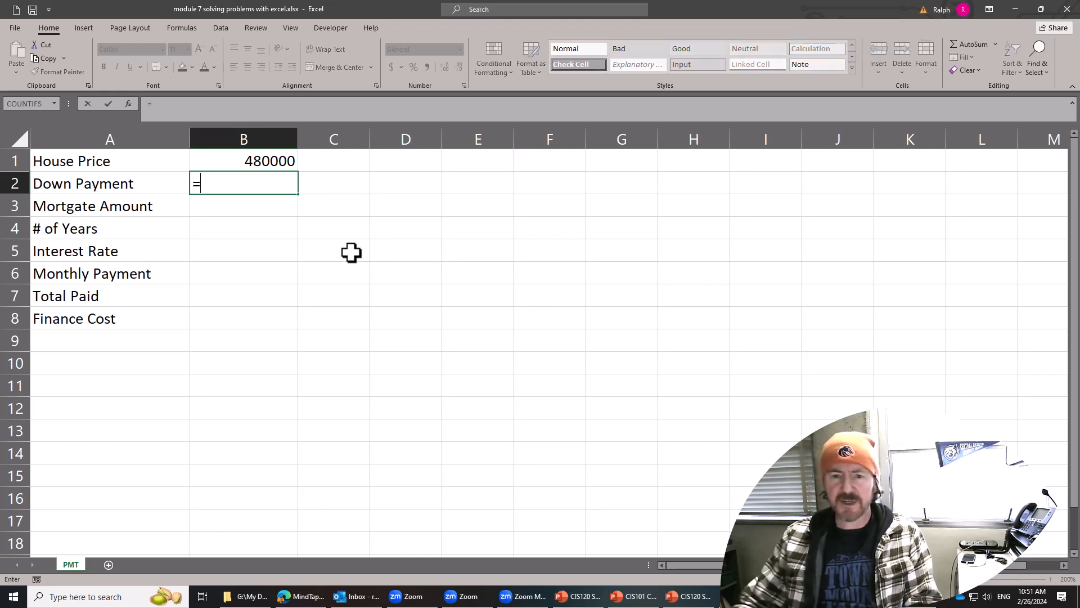
pyautogui.click(277, 160)
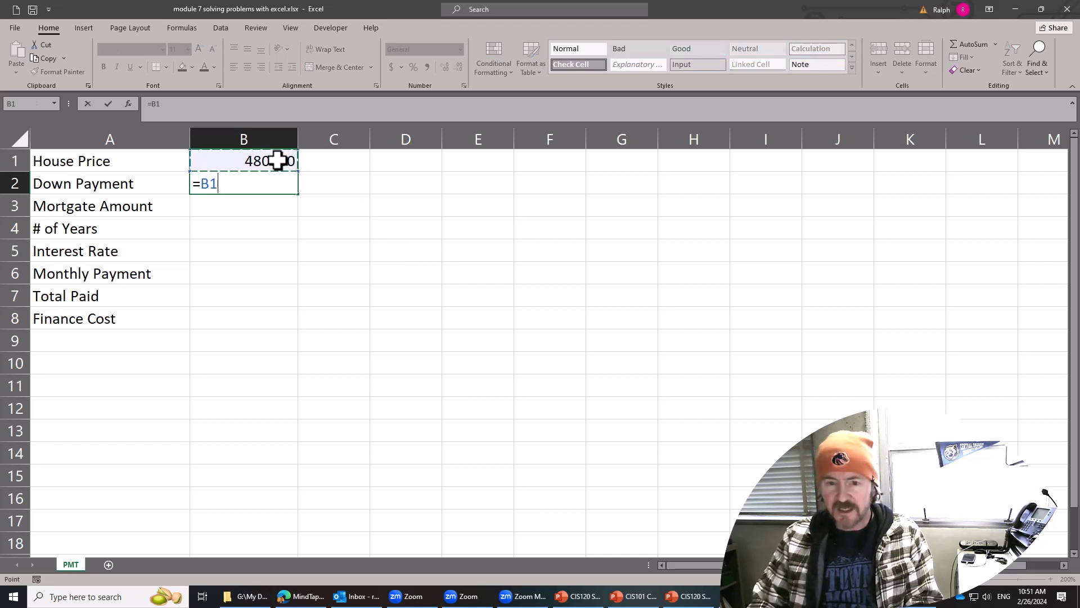
pyautogui.write('(')
pyautogui.press('BackSpace')
pyautogui.write('*20')
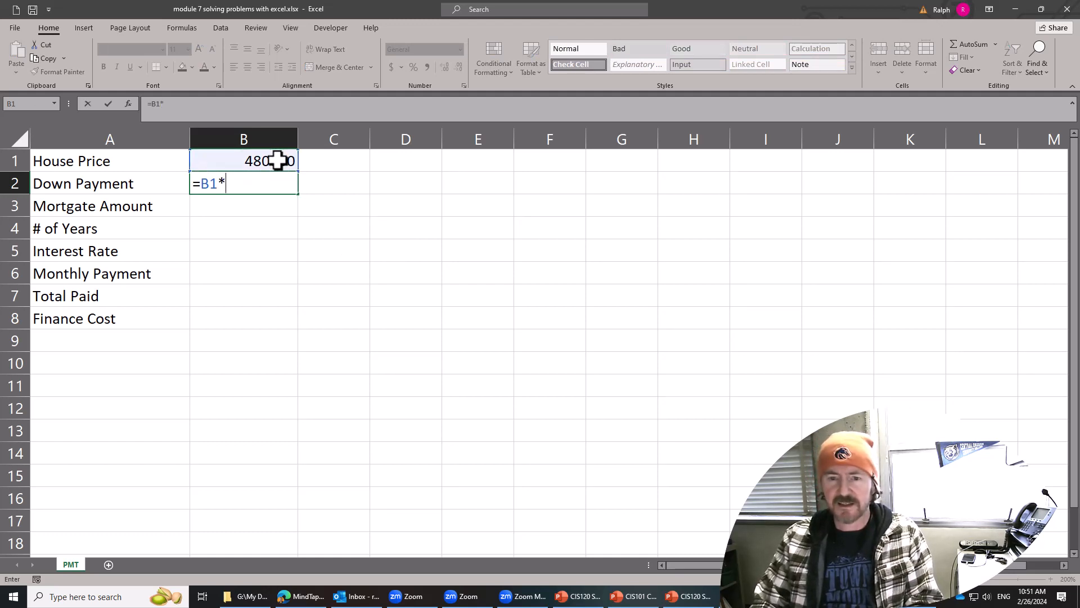
pyautogui.press('BackSpace')
pyautogui.press('BackSpace')
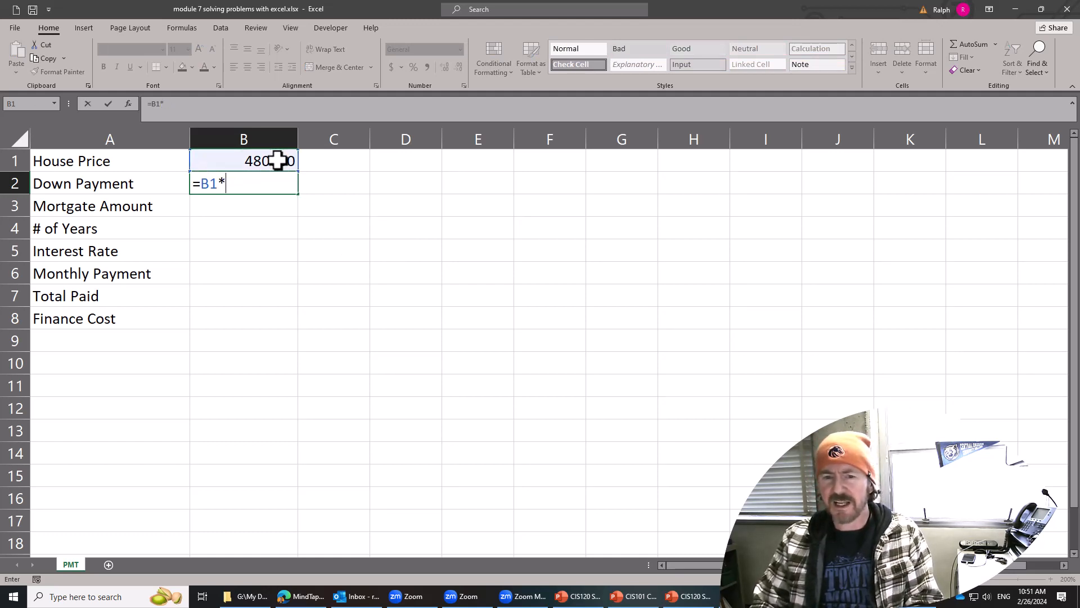
pyautogui.write('.20')
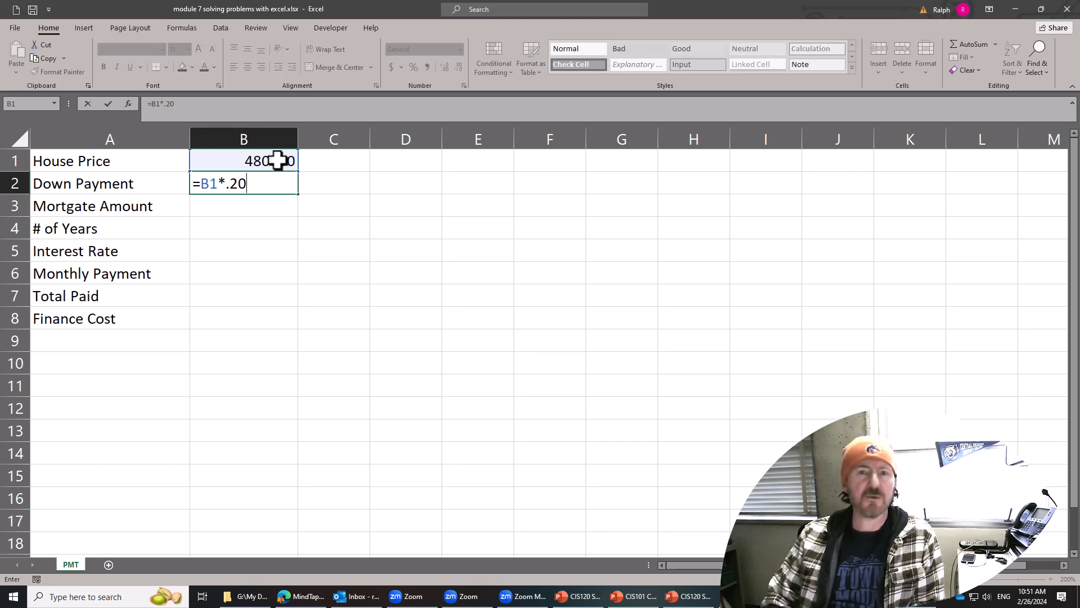
pyautogui.press('Return')
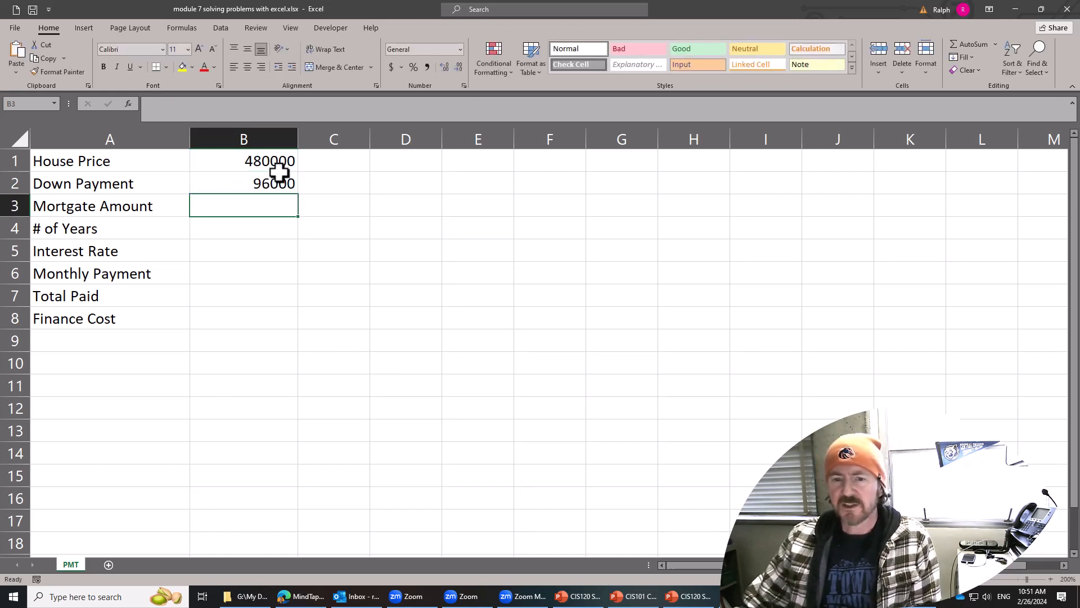
# Calculate the mortgage amount in cell B3 by subtracting the Down Payment from the House Price with =B1-B2.
pyautogui.click(278, 189)
pyautogui.click(265, 208)
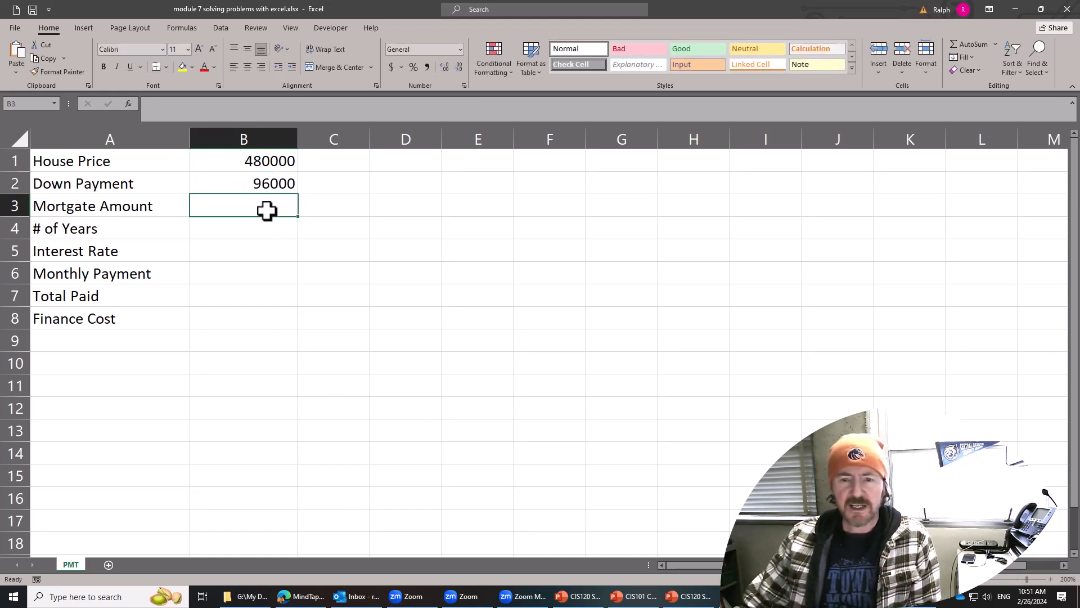
pyautogui.write('=')
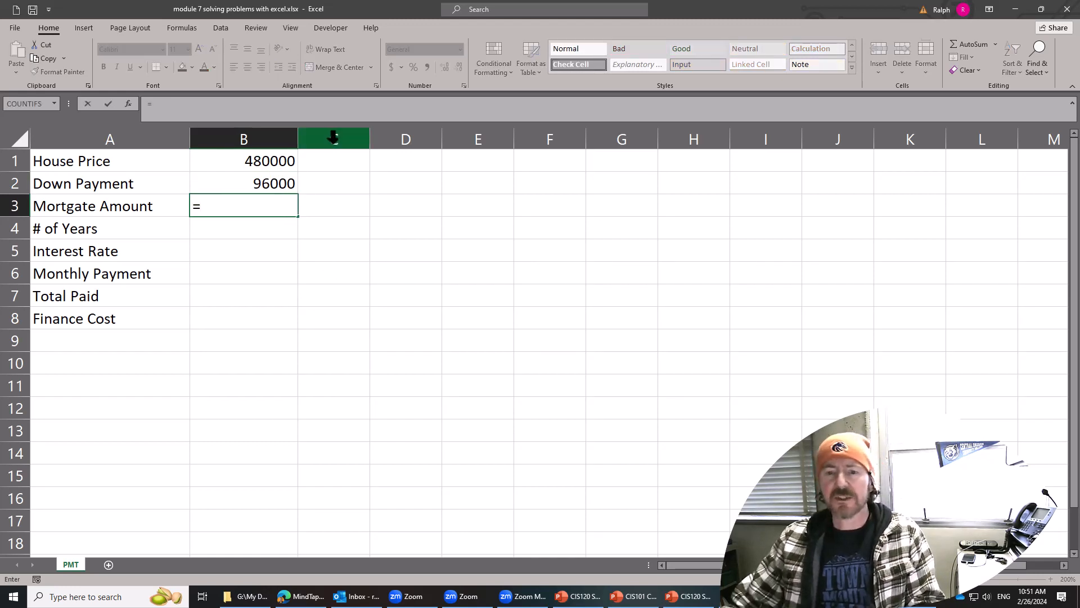
pyautogui.click(269, 164)
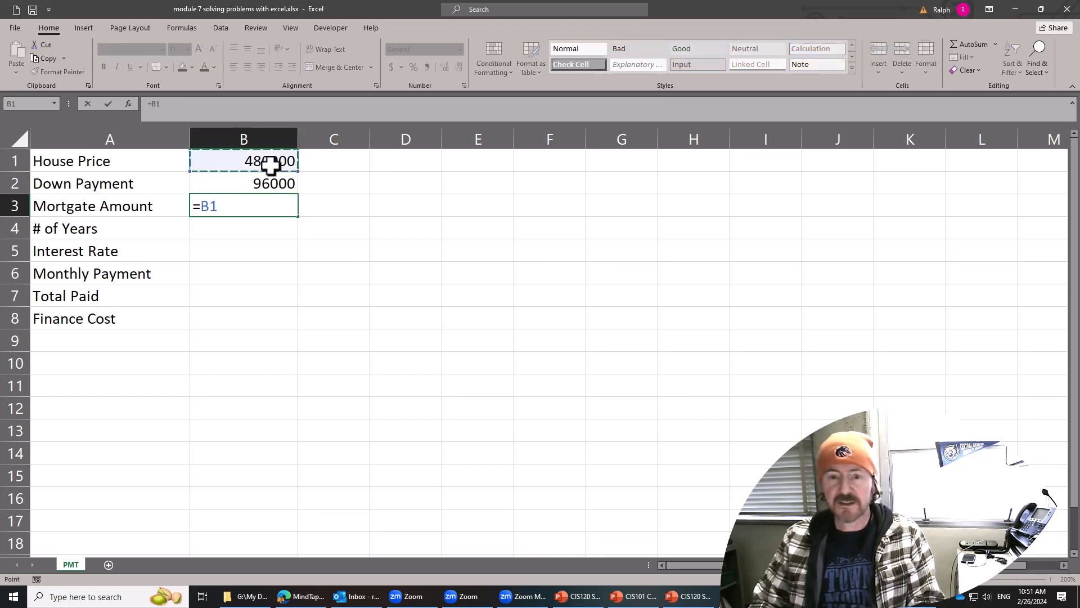
pyautogui.write('-')
pyautogui.click(271, 183)
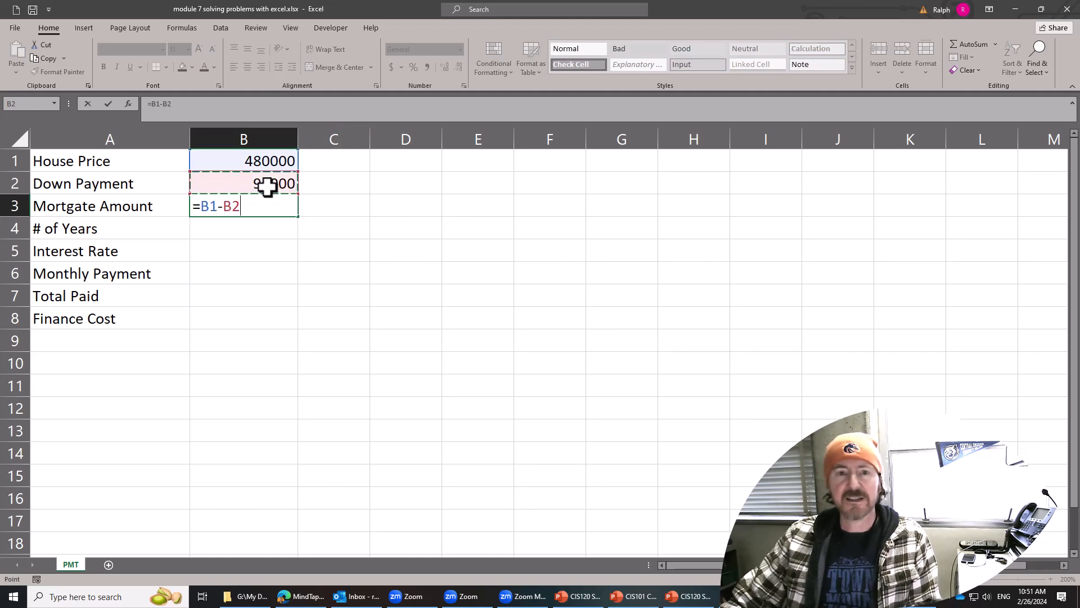
pyautogui.press('Return')
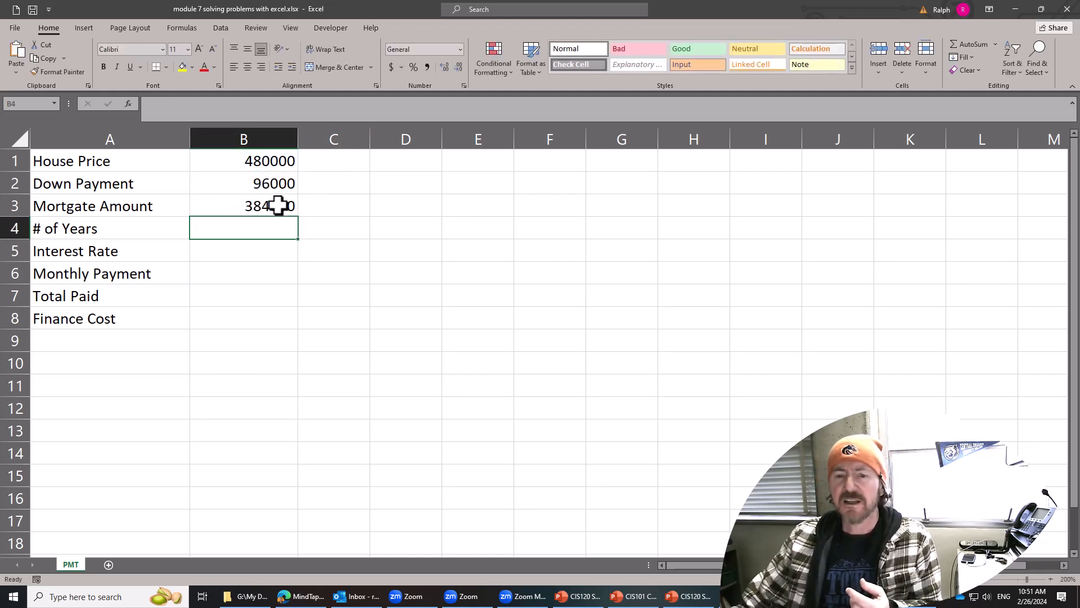
# Display the worksheet's formulas to check cells B2 and B3, and return to showing values.
pyautogui.hotkey('ctrl', '`')
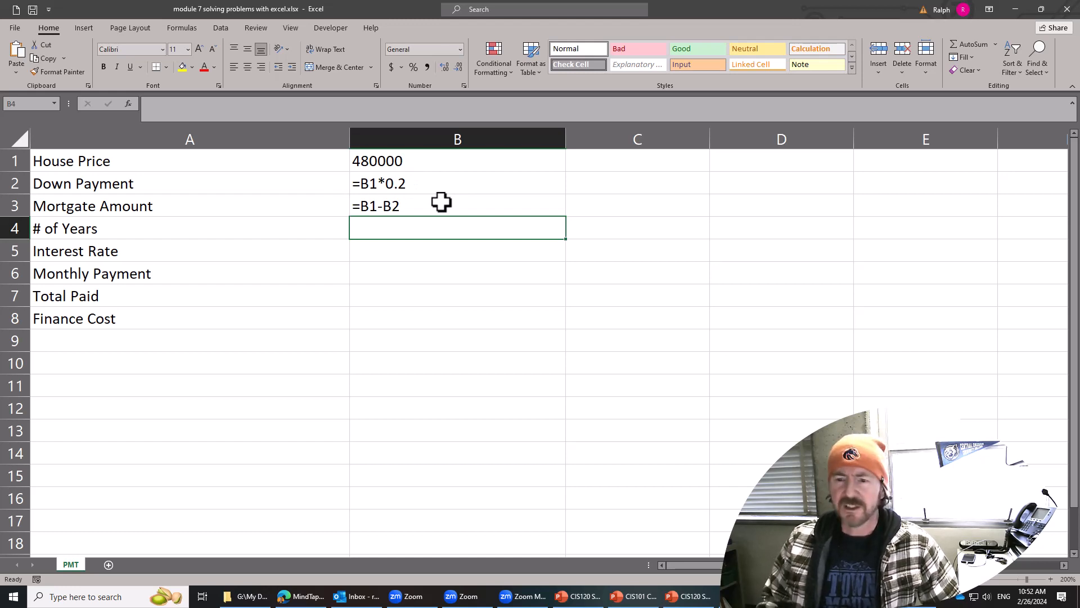
pyautogui.press('Return')
pyautogui.hotkey('ctrl', '`')
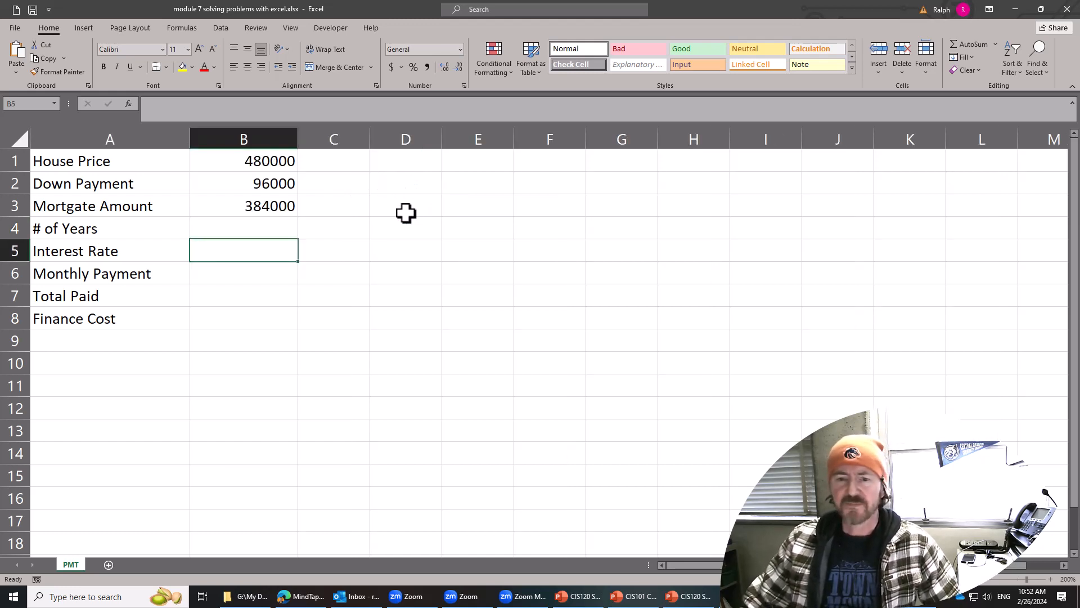
# Replace the Down Payment formula in cell B2 with the fixed amount 100000.
pyautogui.click(273, 185)
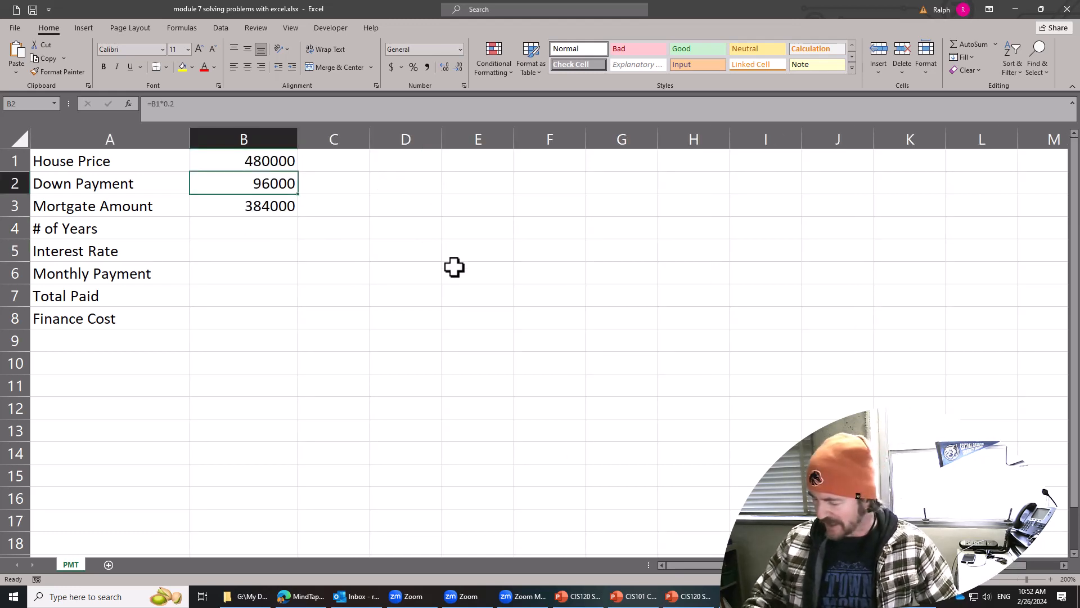
pyautogui.write('100000')
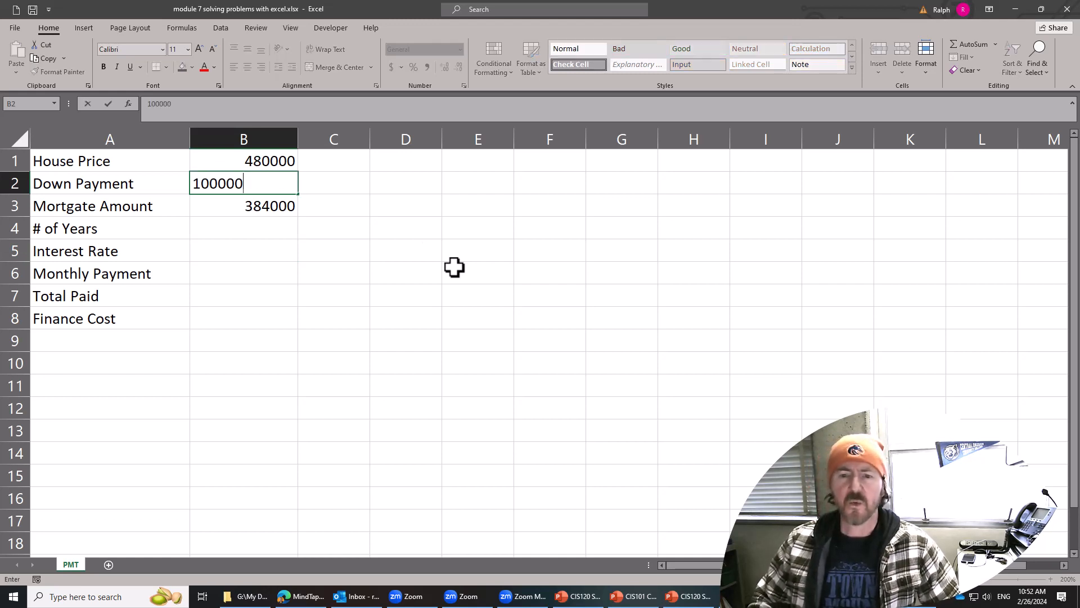
pyautogui.press('Return')
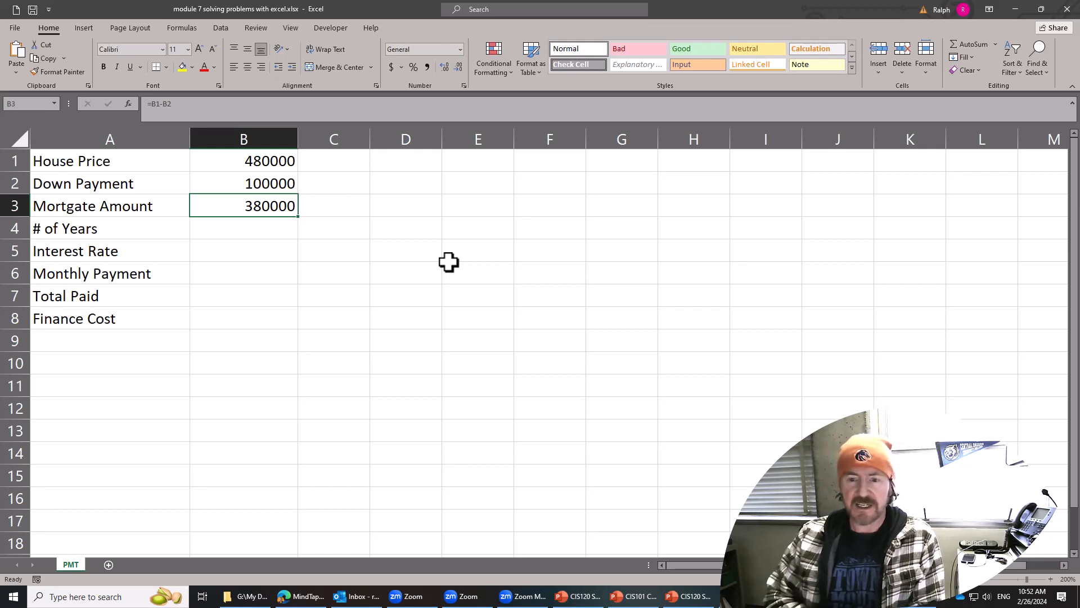
# Enter 30 as the # of Years in cell B4 and 6.70% as the Interest Rate in cell B5.
pyautogui.click(293, 294)
pyautogui.click(278, 230)
pyautogui.write('30')
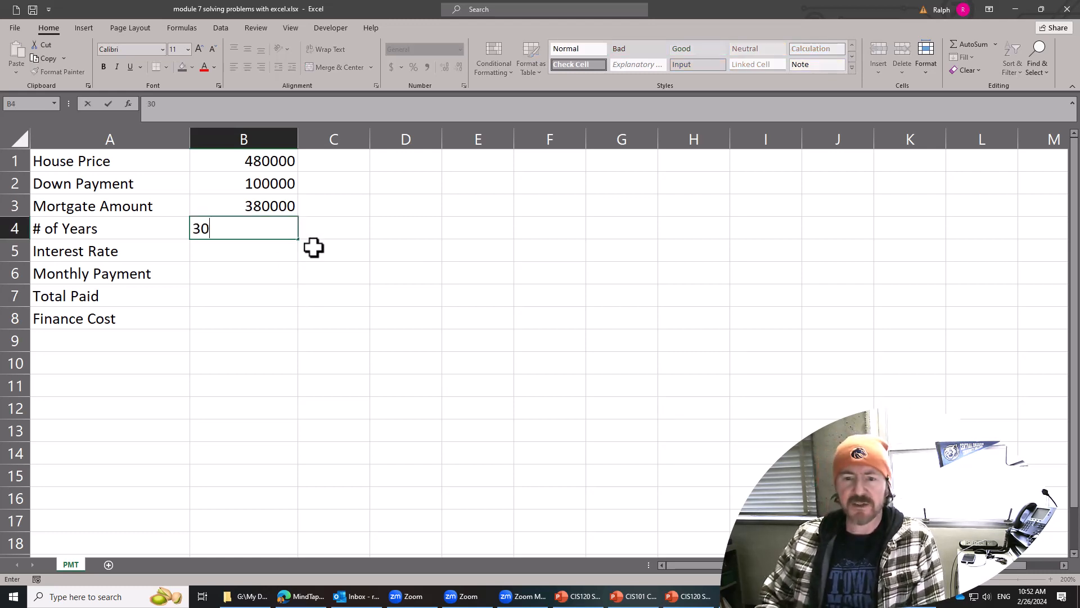
pyautogui.press('Return')
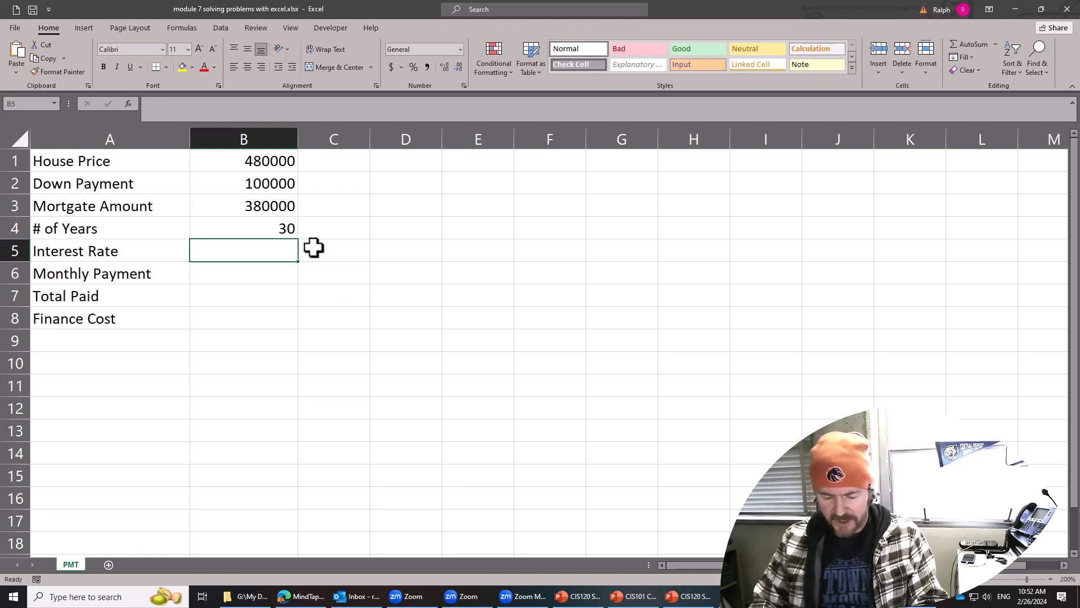
pyautogui.write('6.')
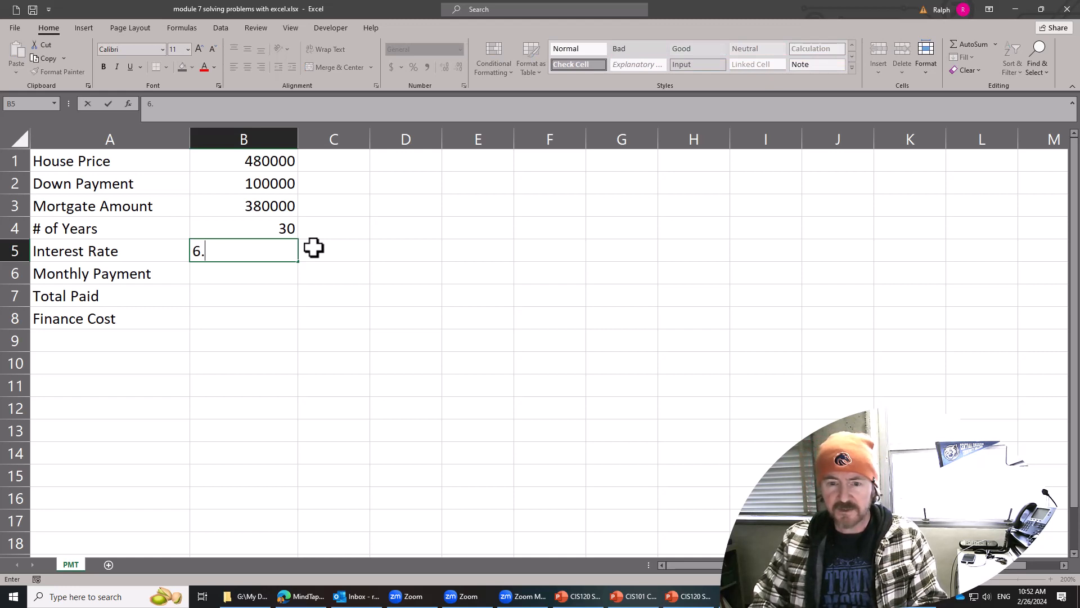
pyautogui.write('70%')
pyautogui.press('Return')
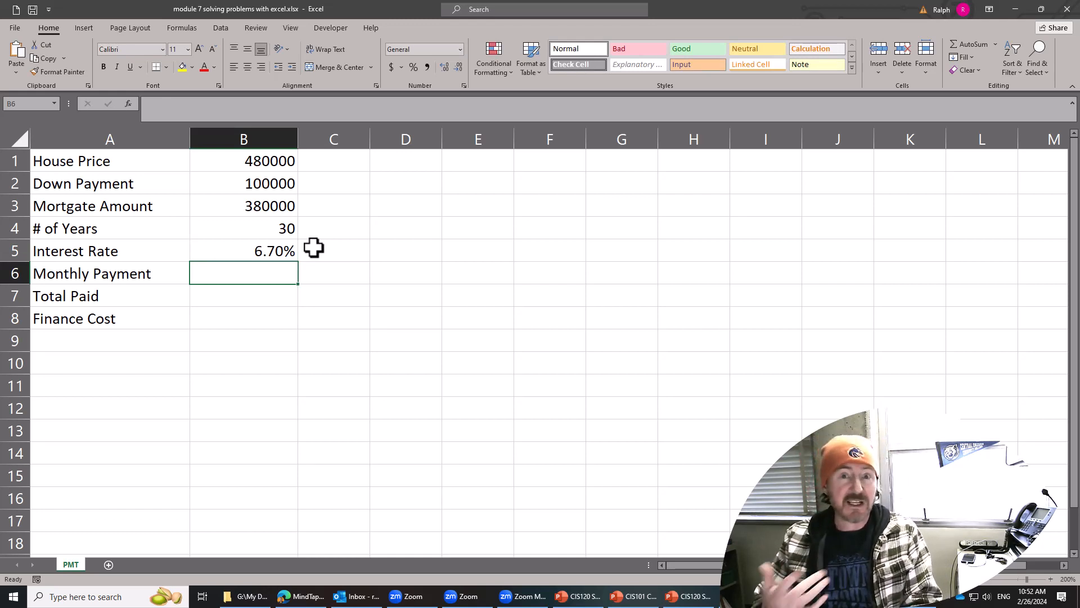
# Format the amounts in cells B1 to B3 in Accounting format with dollar signs and no decimal places.
pyautogui.click(263, 292)
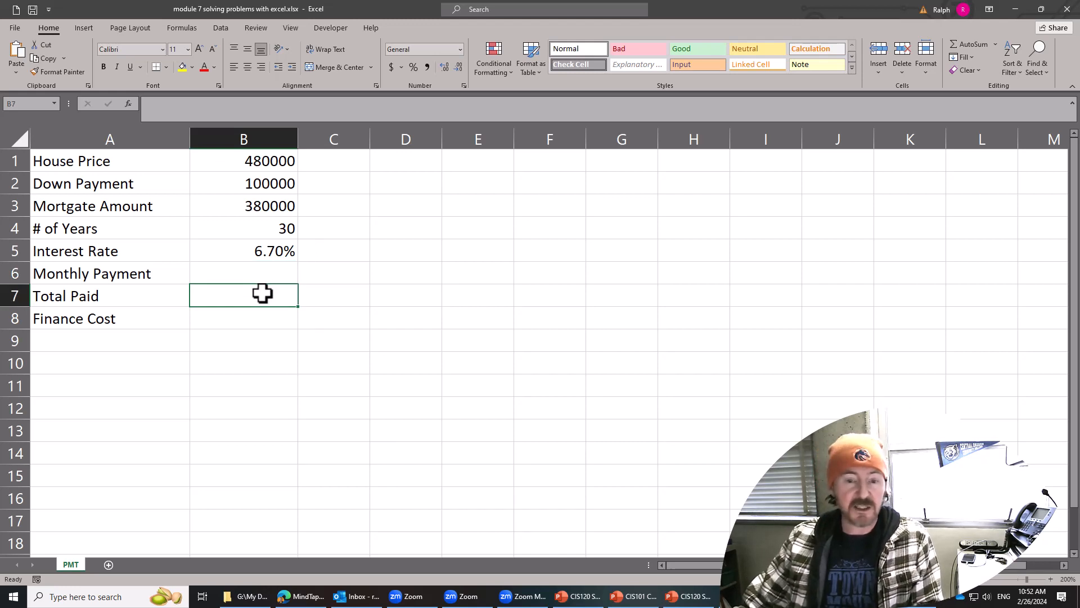
pyautogui.click(259, 329)
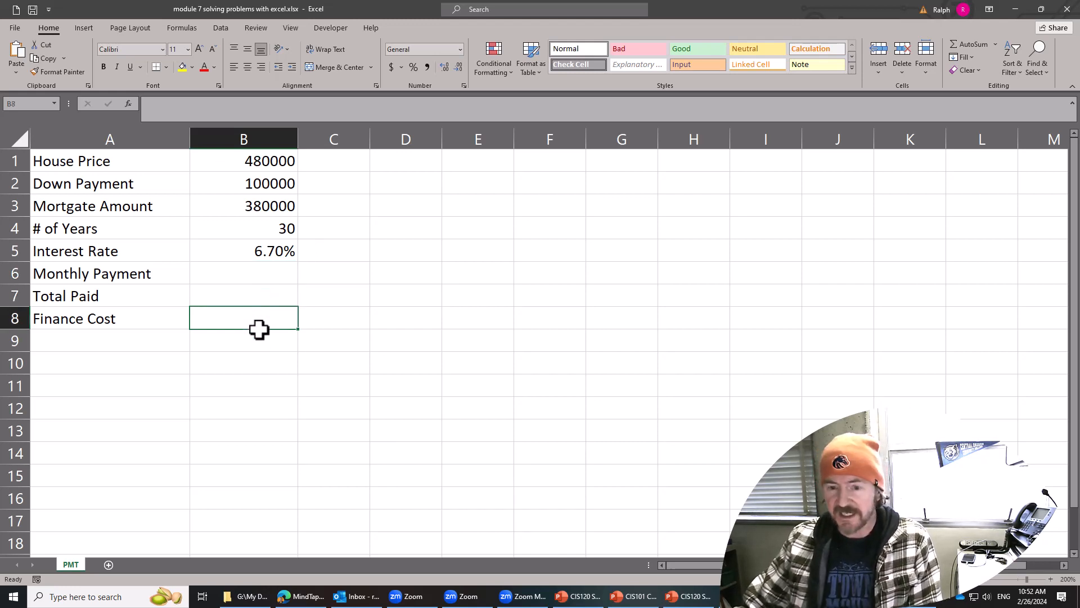
pyautogui.moveTo(270, 164); pyautogui.dragTo(270, 204)
pyautogui.click(390, 67)
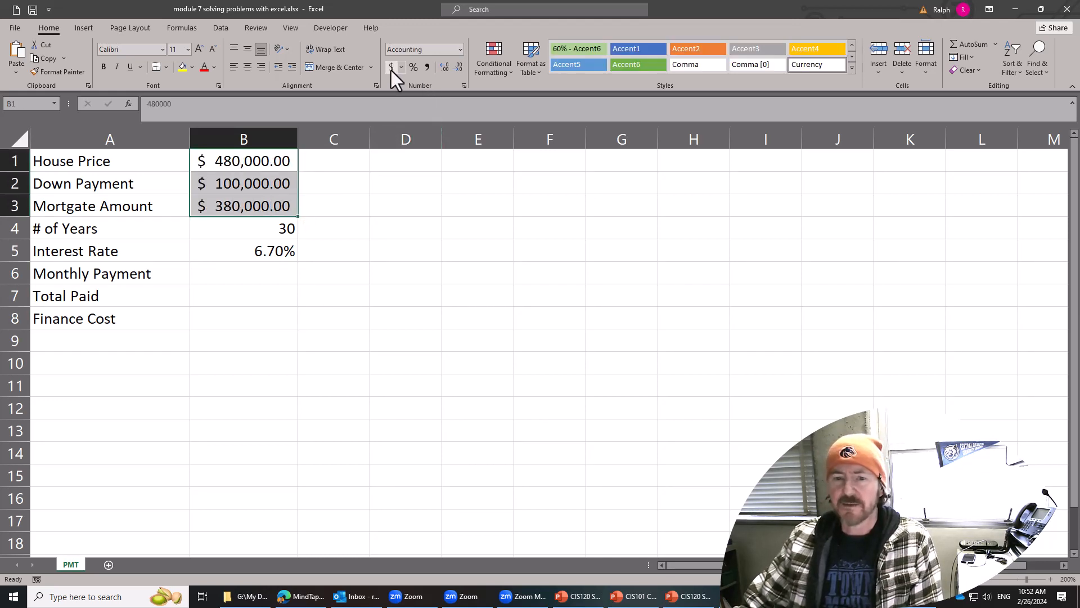
pyautogui.click(460, 68)
pyautogui.click(460, 68)
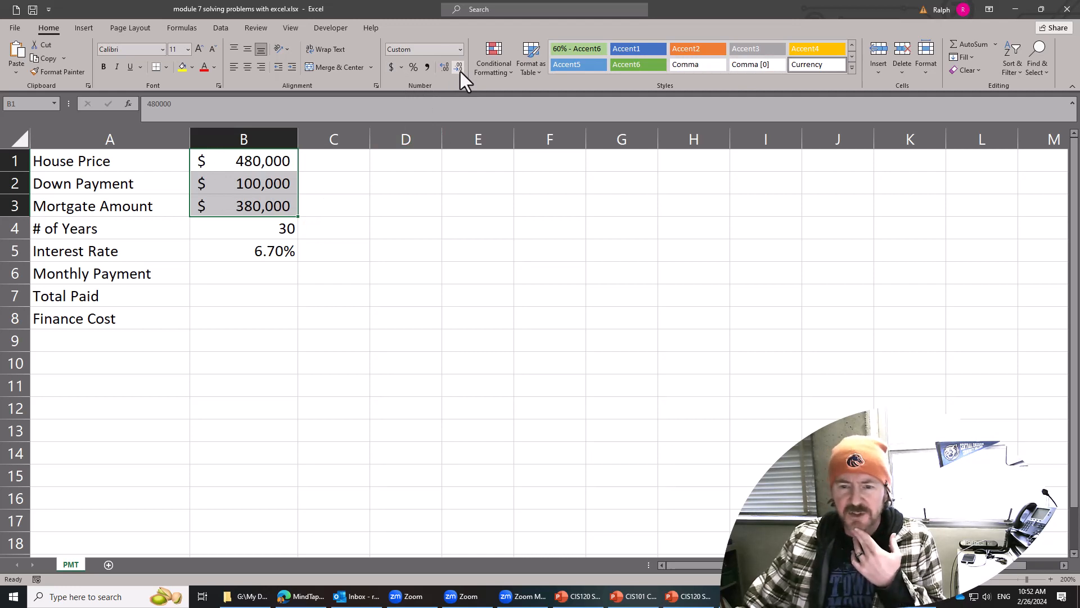
# Copy the number format of cell B1 to the empty cells B6 to B8 with Format Painter.
pyautogui.click(266, 163)
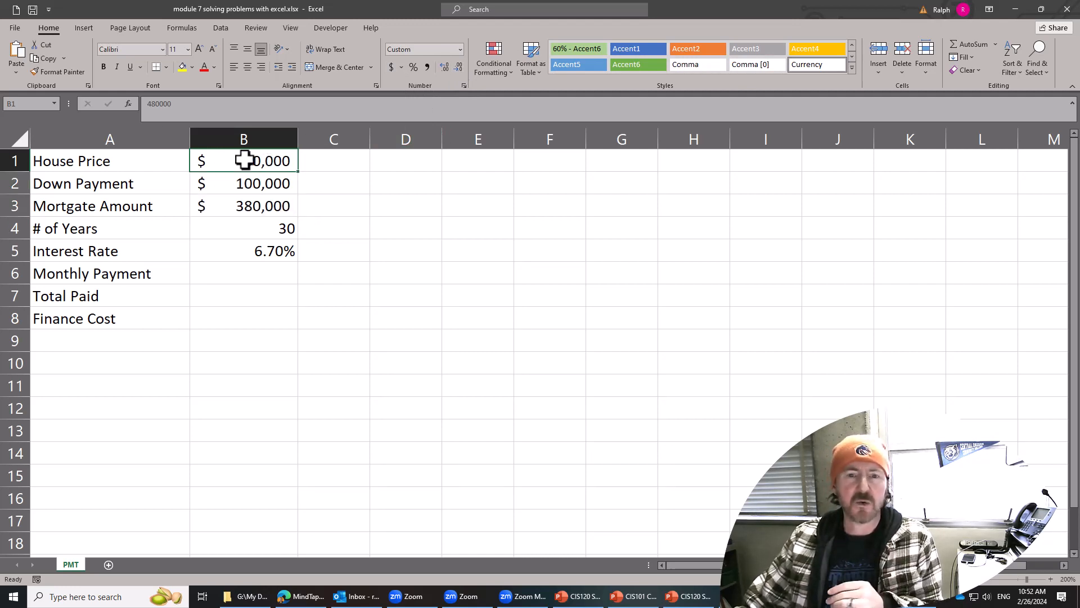
pyautogui.click(59, 71)
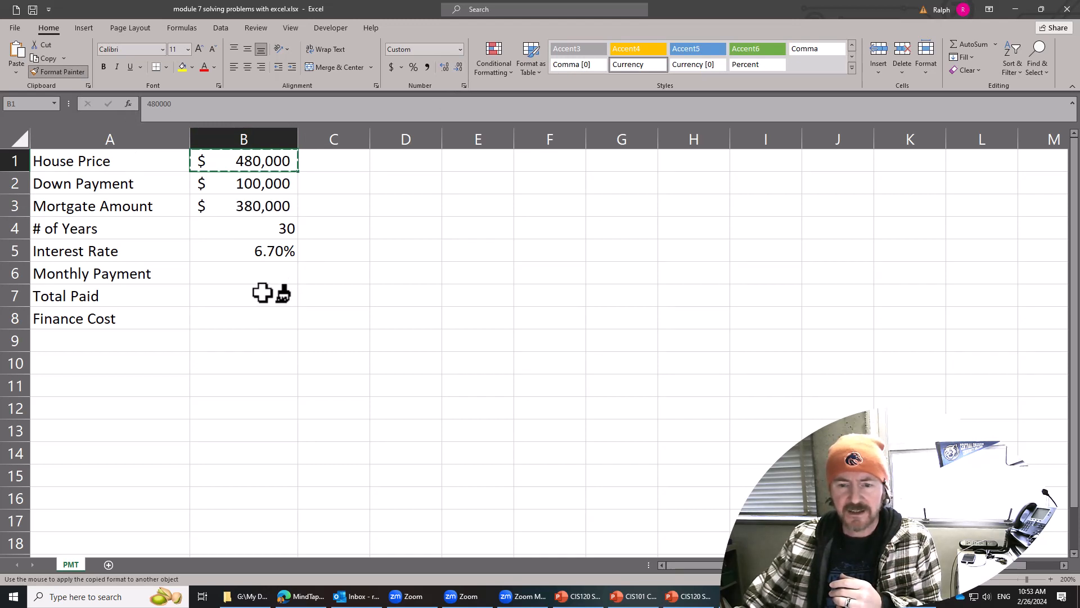
pyautogui.moveTo(265, 272)
pyautogui.mouseDown()
pyautogui.moveTo(261, 319)
pyautogui.moveTo(246, 311)
pyautogui.mouseUp()
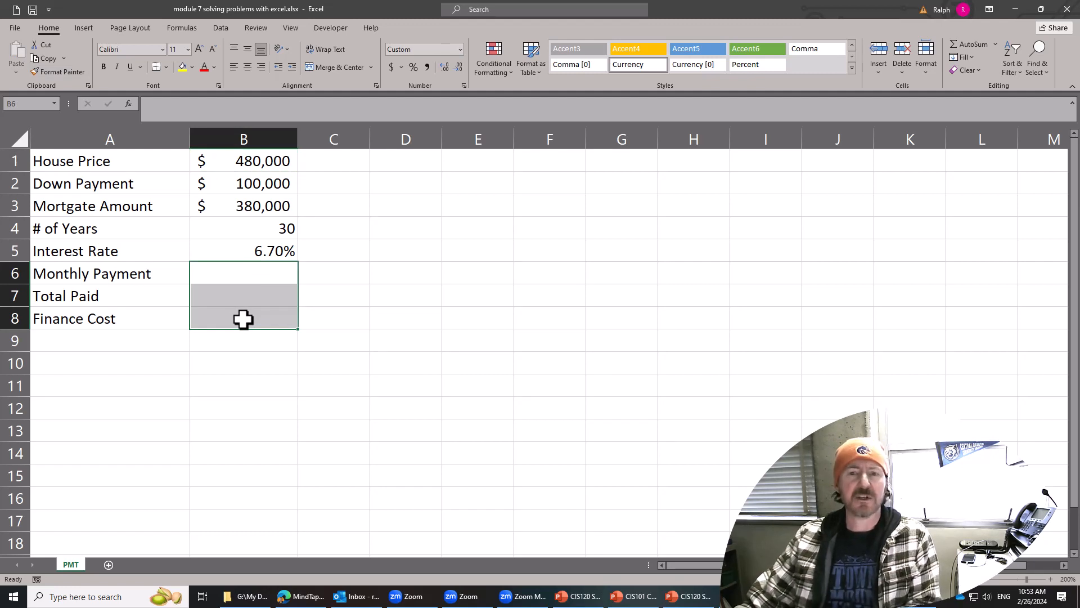
pyautogui.click(244, 319)
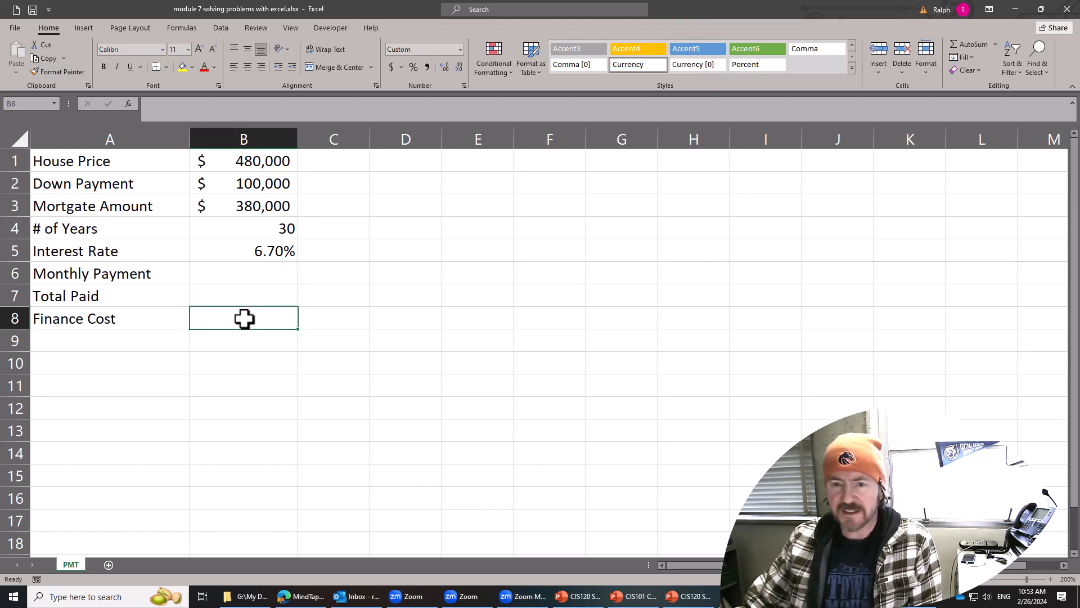
# Start a PMT formula in the Monthly Payment cell B6 with B5/12 as the rate argument.
pyautogui.click(262, 272)
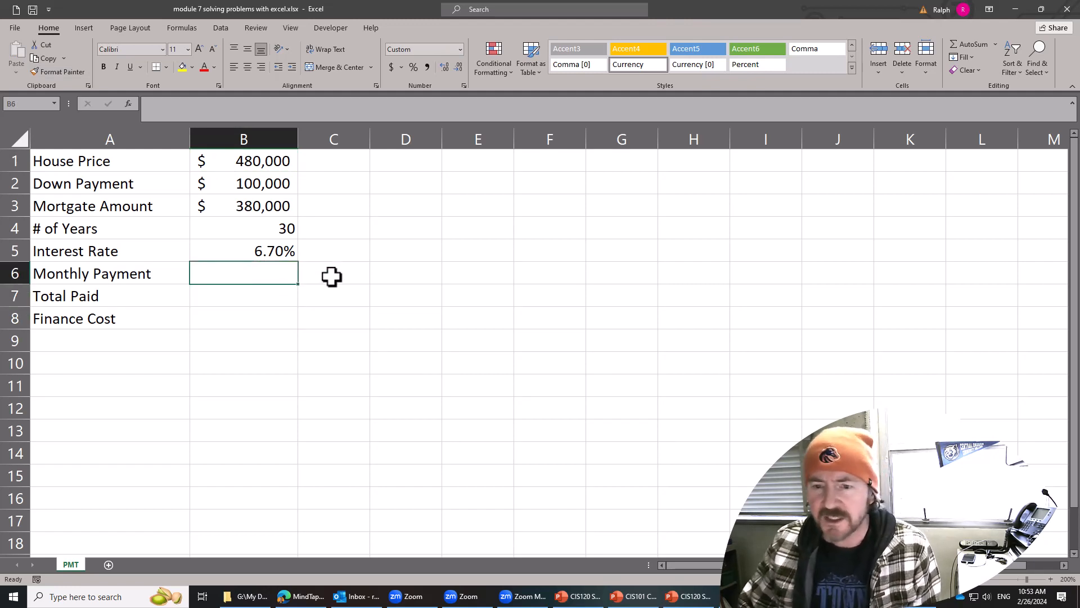
pyautogui.click(1051, 579)
pyautogui.click(1051, 579)
pyautogui.click(1050, 579)
pyautogui.click(1050, 579)
pyautogui.click(1051, 579)
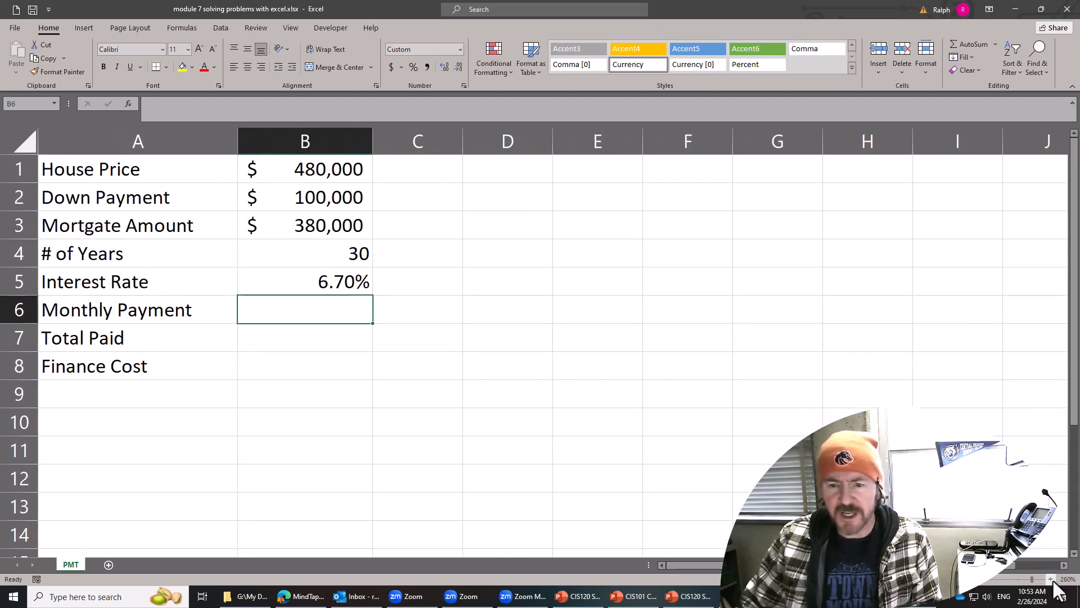
pyautogui.click(1051, 579)
pyautogui.click(349, 402)
pyautogui.click(340, 320)
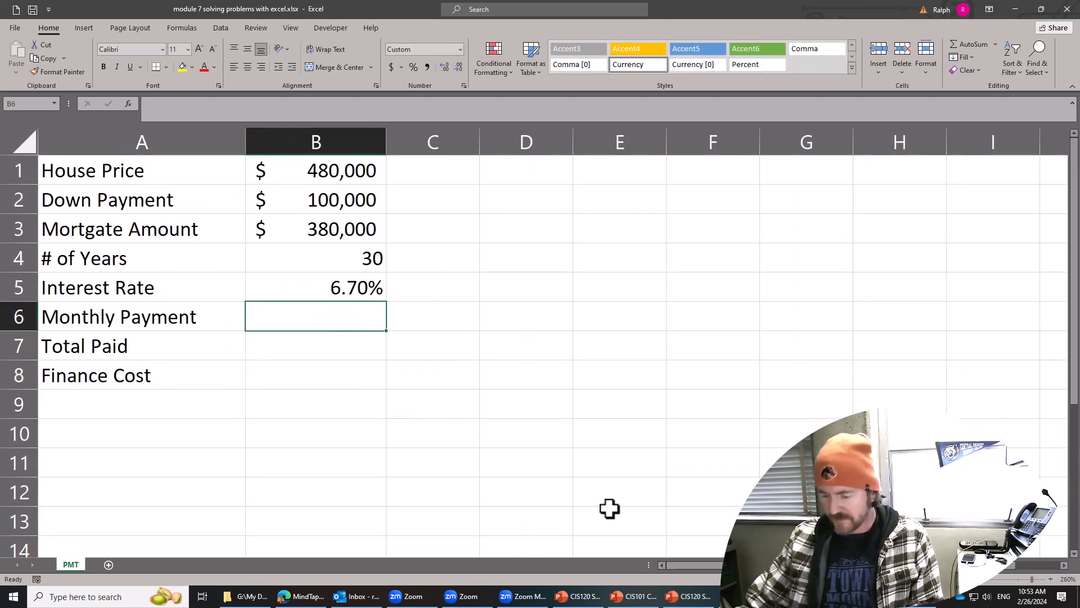
pyautogui.write('=')
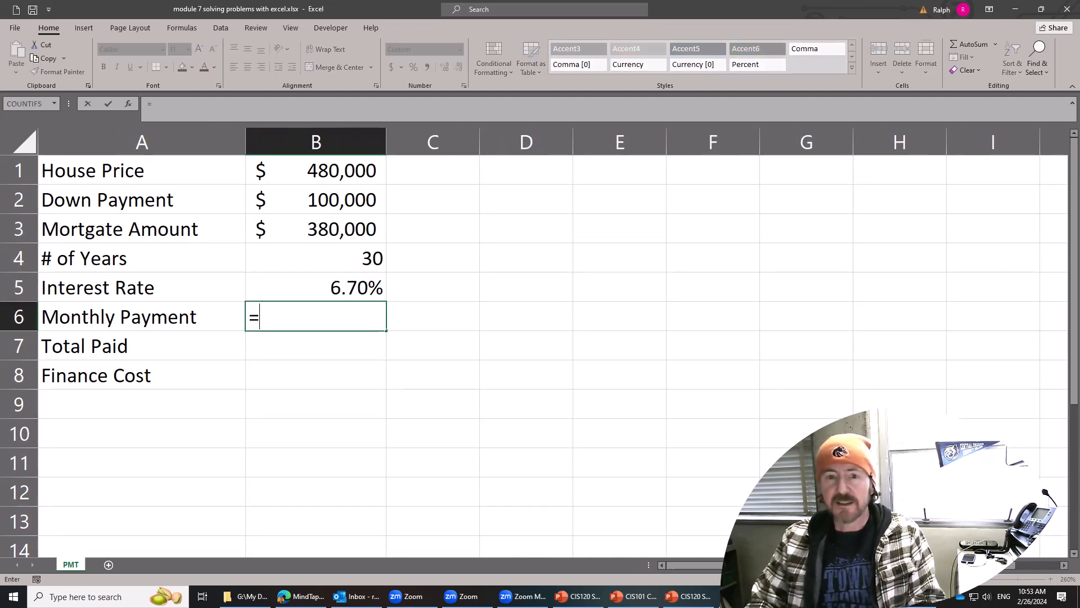
pyautogui.write('PMT(')
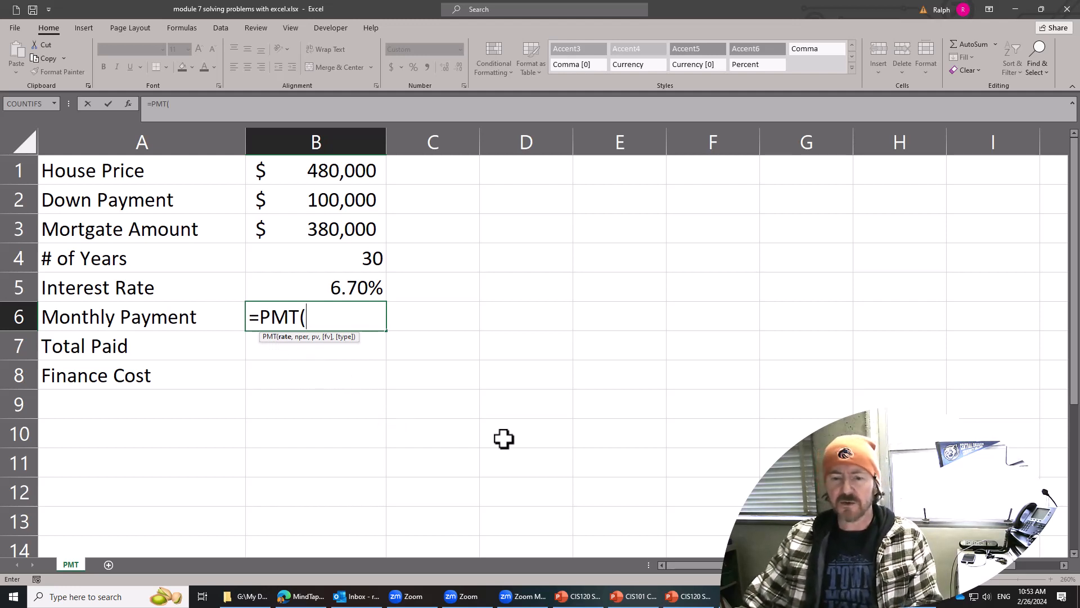
pyautogui.click(359, 289)
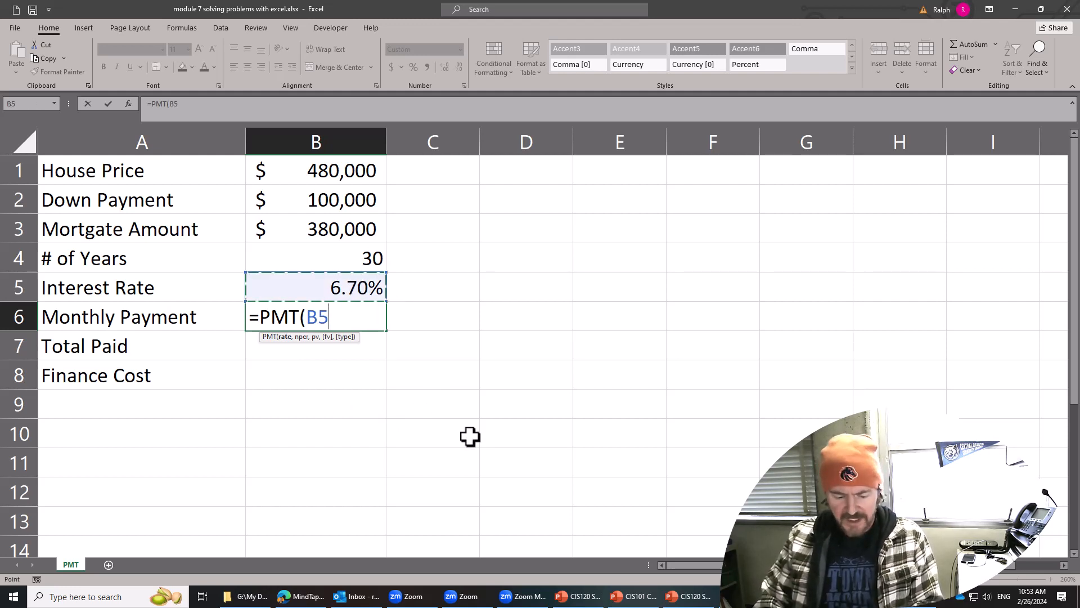
pyautogui.write('/12')
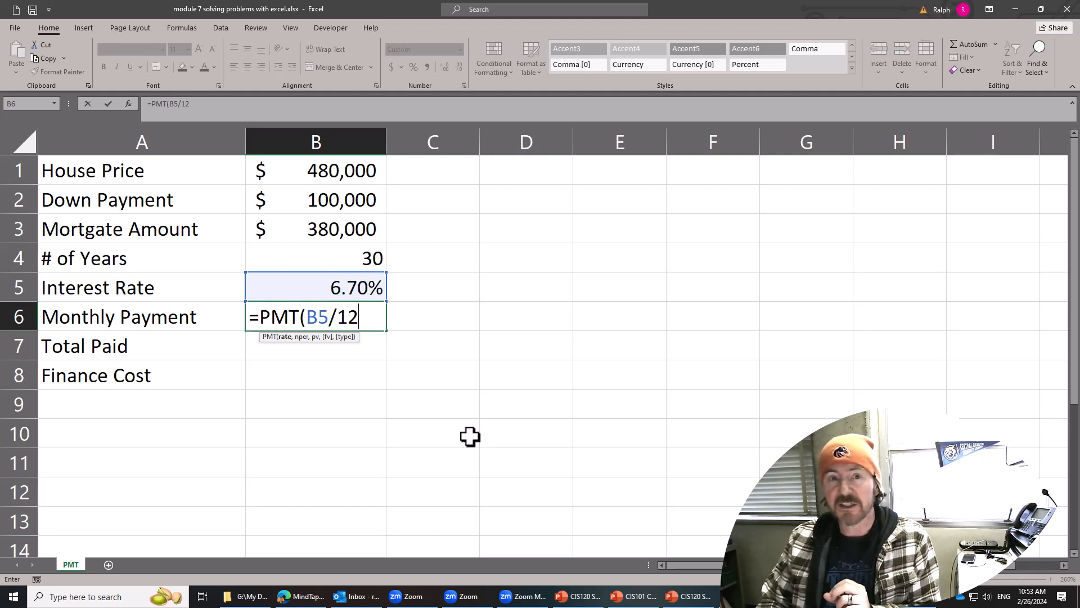
pyautogui.write(',')
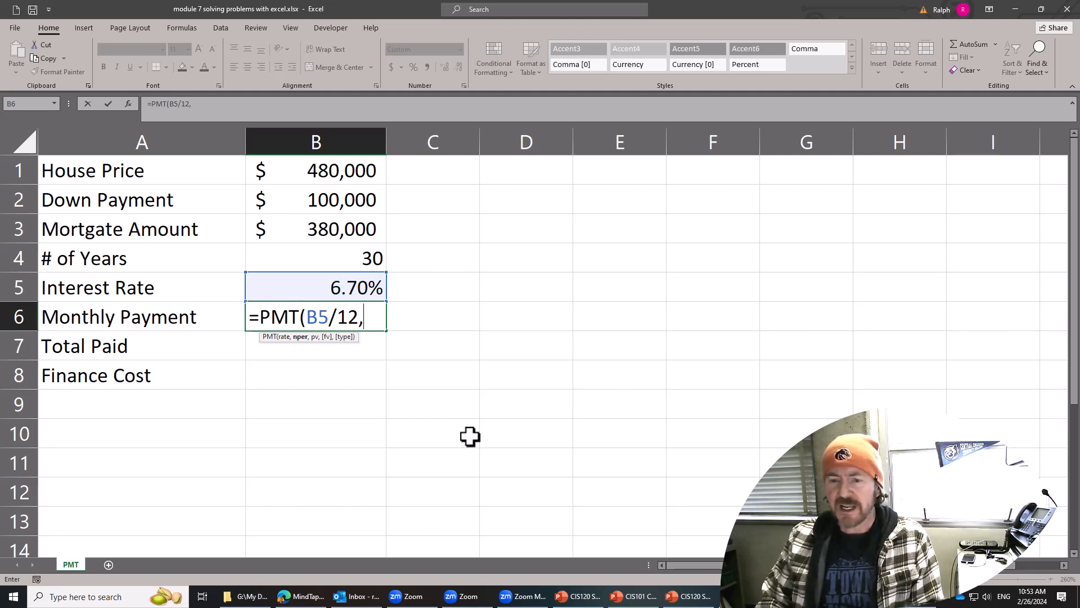
# Complete the PMT arguments in B6 with B4*12 as the number of periods and -B3 as the present value.
pyautogui.click(363, 260)
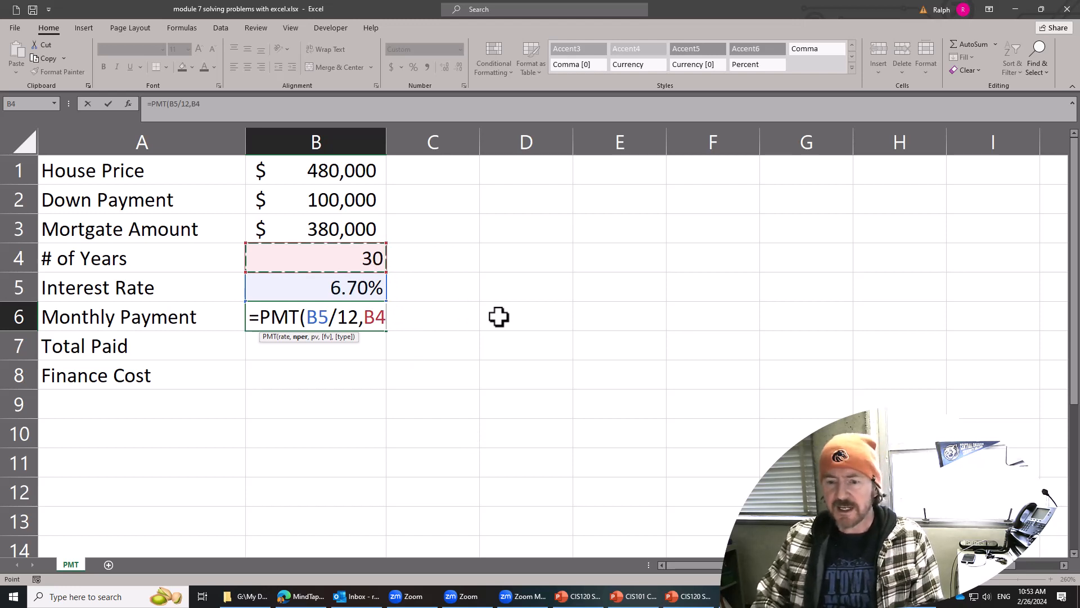
pyautogui.write('*12')
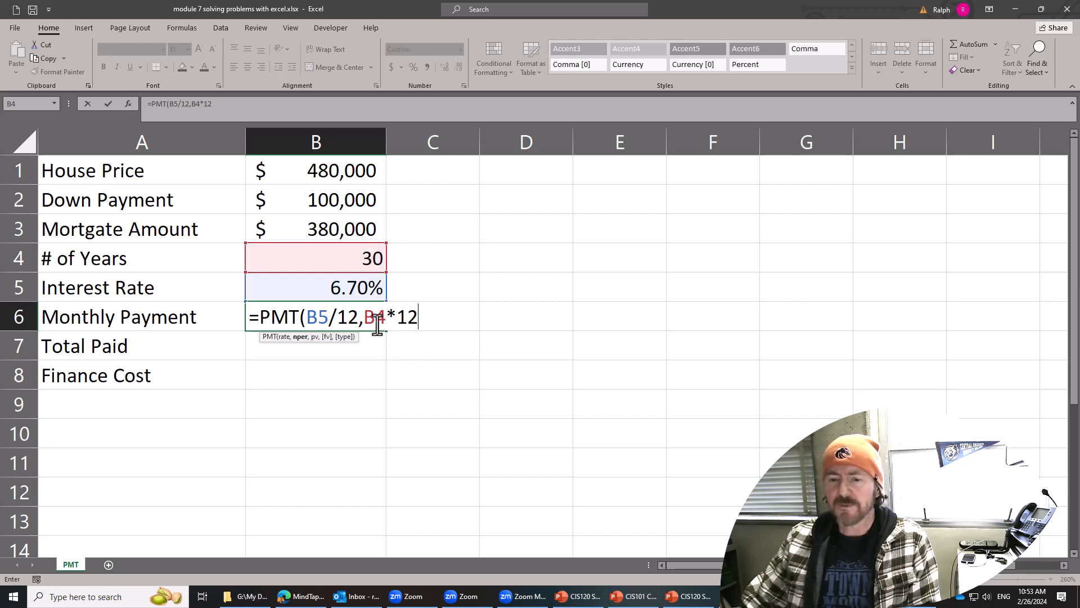
pyautogui.moveTo(367, 318); pyautogui.dragTo(417, 318)
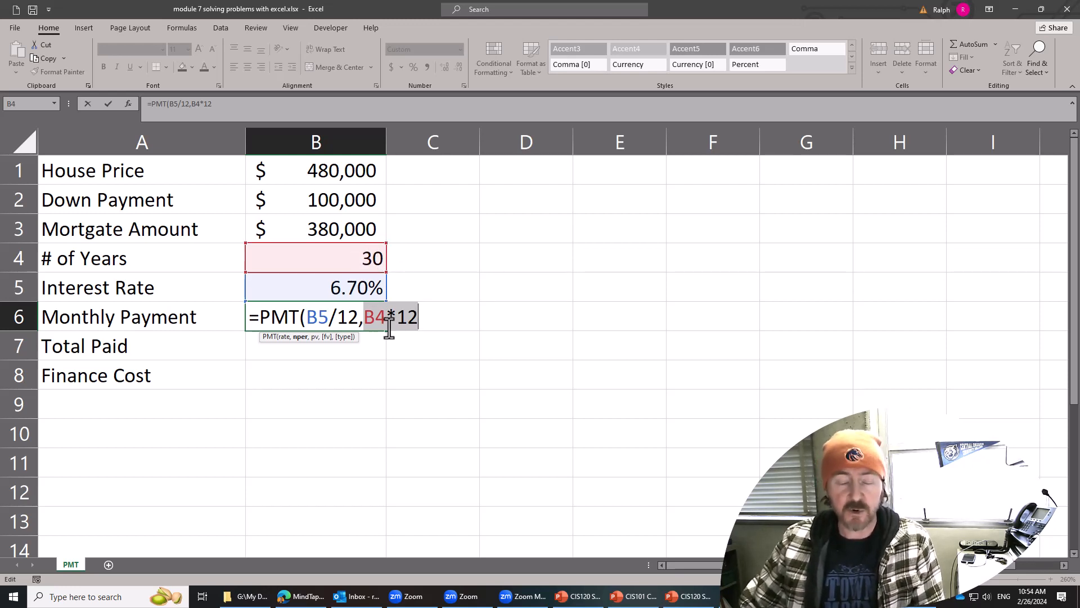
pyautogui.click(431, 318)
pyautogui.write(',')
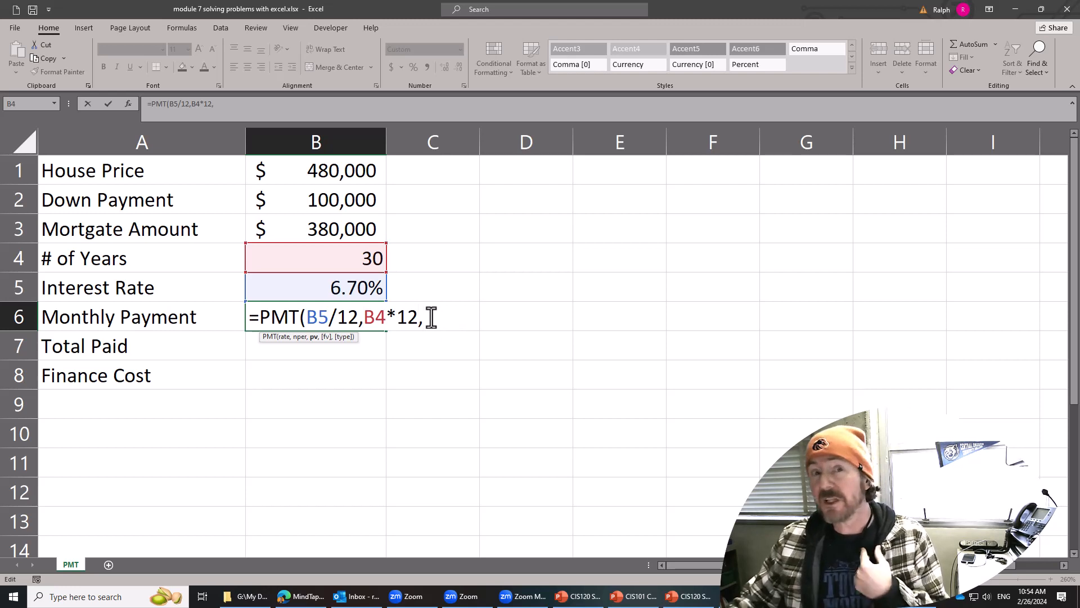
pyautogui.write('=')
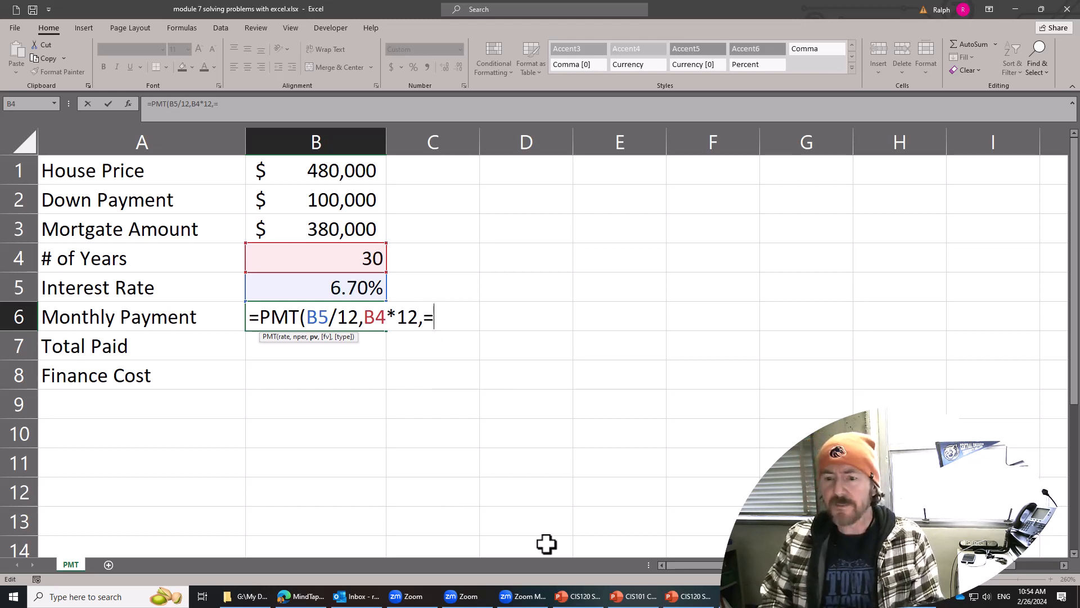
pyautogui.press('BackSpace')
pyautogui.write('-')
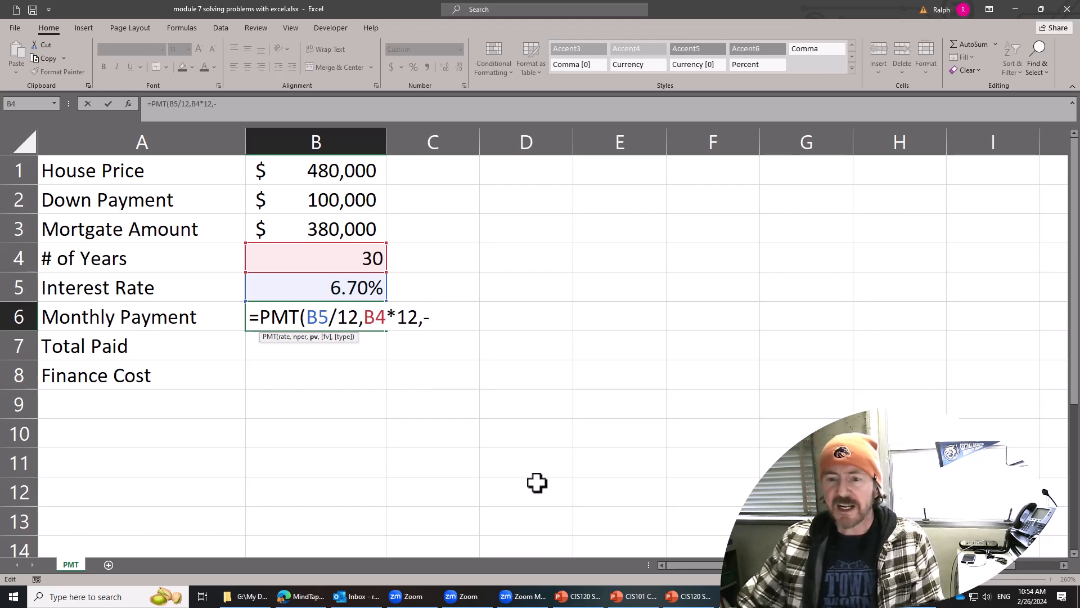
pyautogui.click(330, 233)
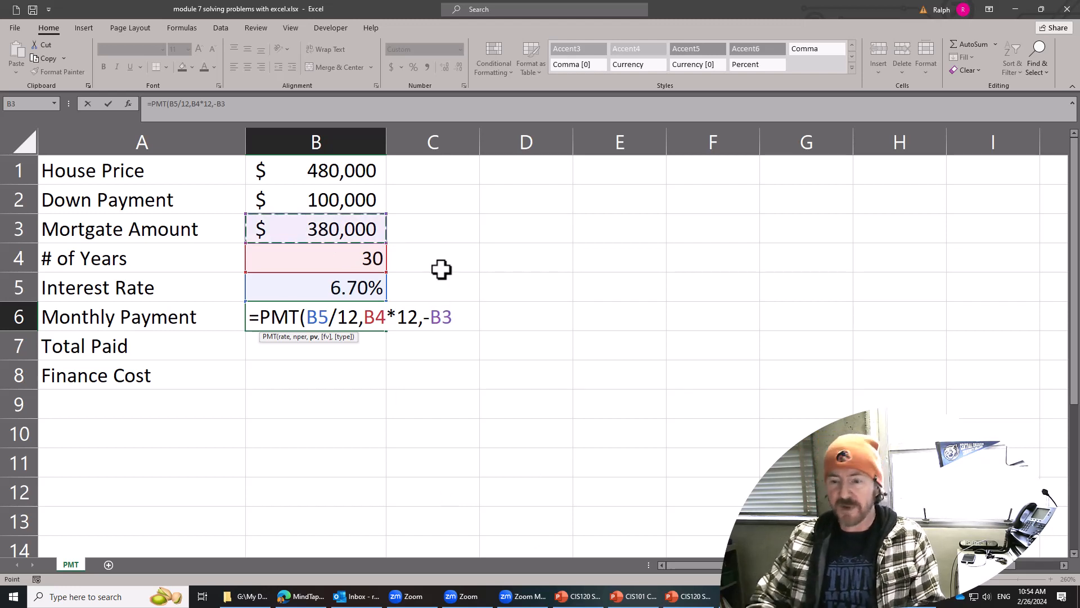
pyautogui.write(')')
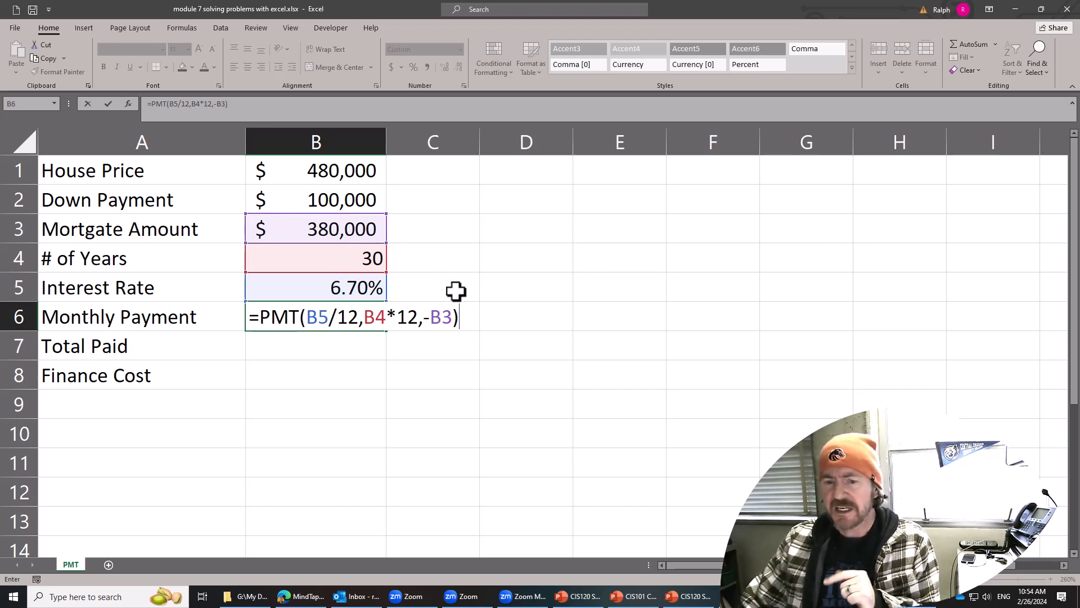
# Move the minus sign in the B6 formula from before B3 to in front of PMT.
pyautogui.click(430, 318)
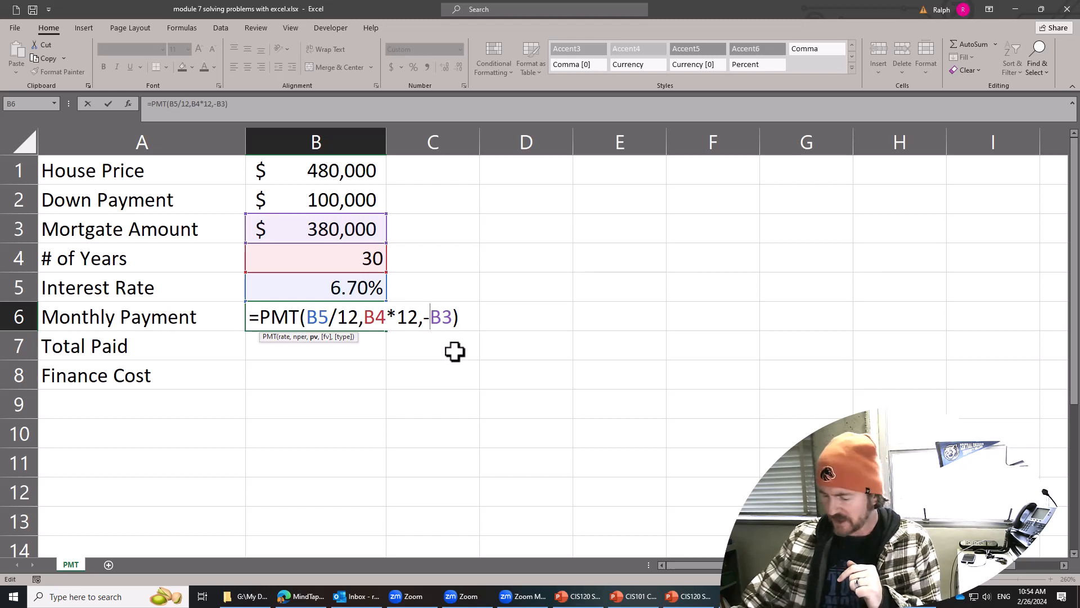
pyautogui.press('BackSpace')
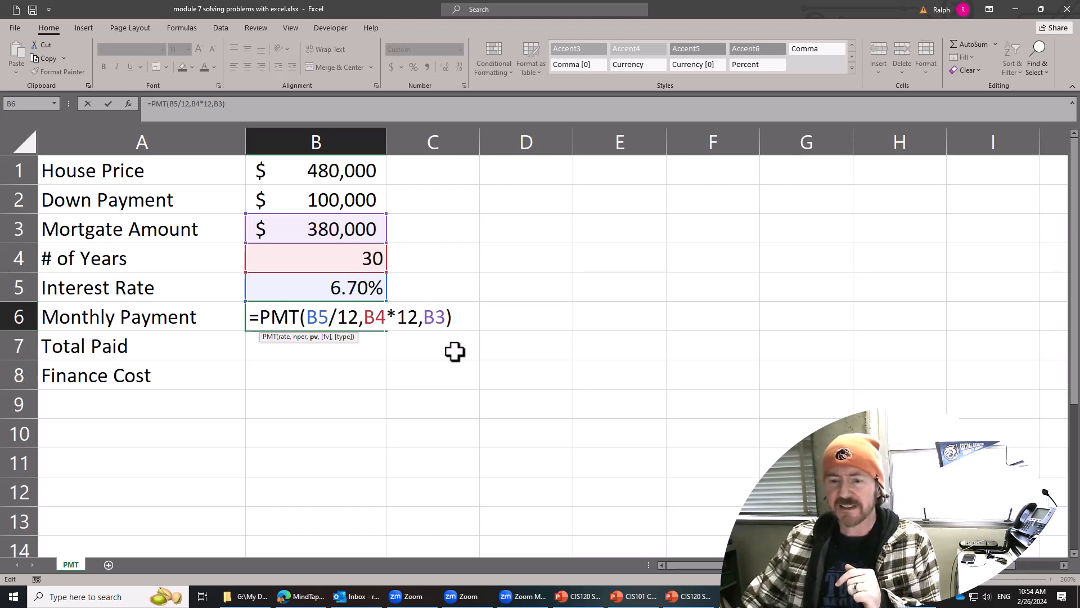
pyautogui.click(259, 315)
pyautogui.write('-')
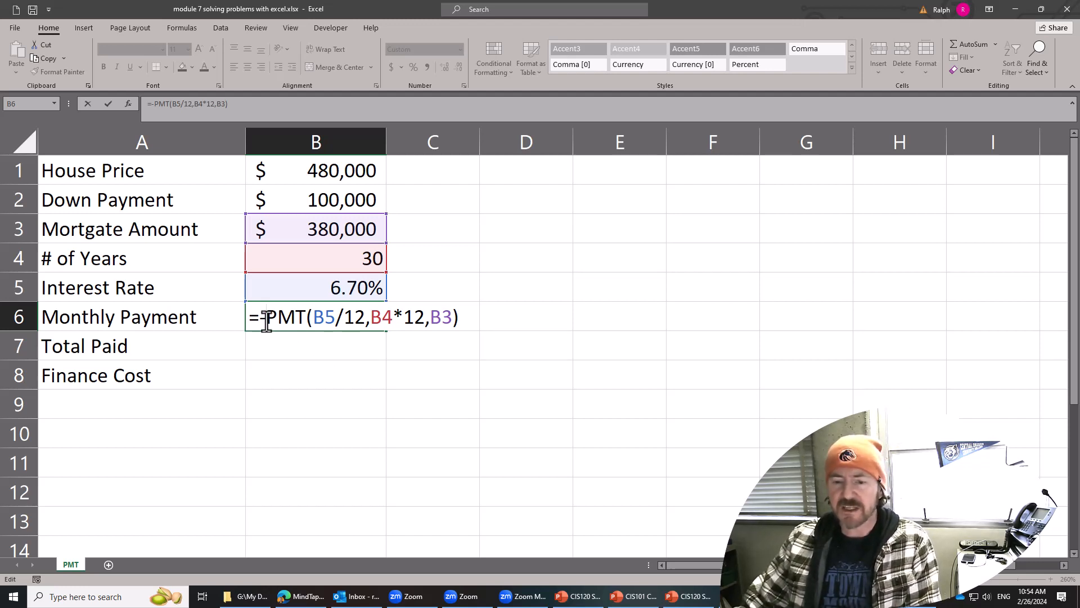
pyautogui.click(429, 317)
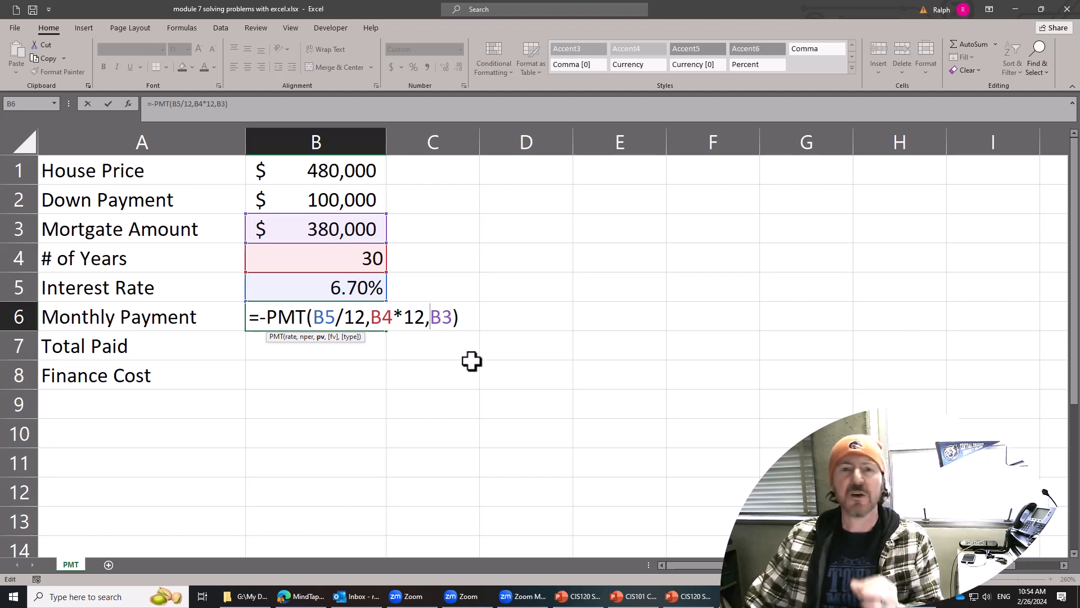
# Remove the minus sign before PMT and enter the B6 formula as =PMT(B5/12,B4*12,B3).
pyautogui.click(266, 318)
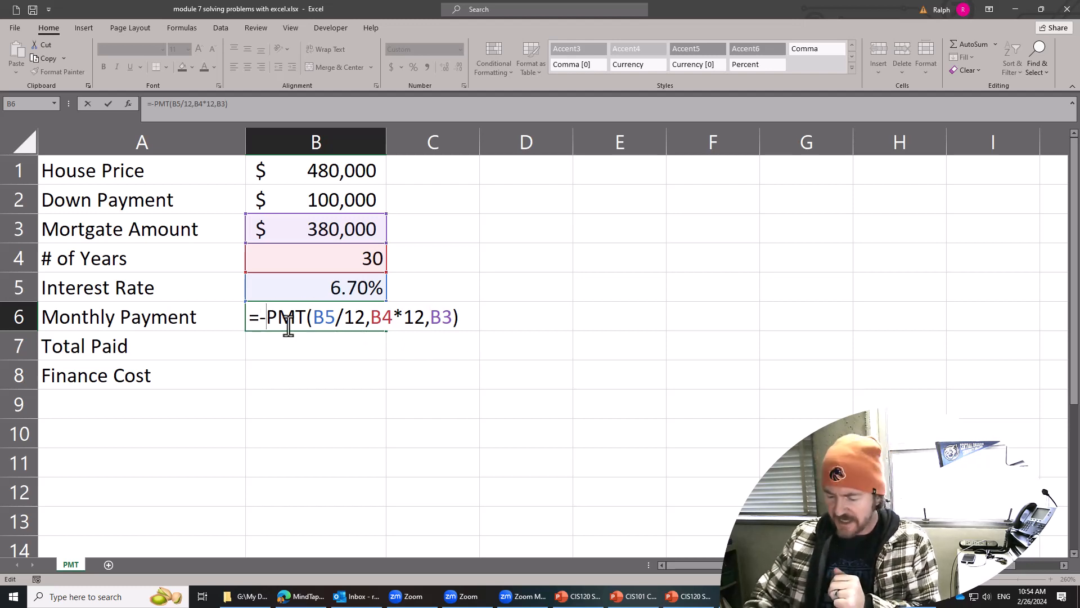
pyautogui.press('BackSpace')
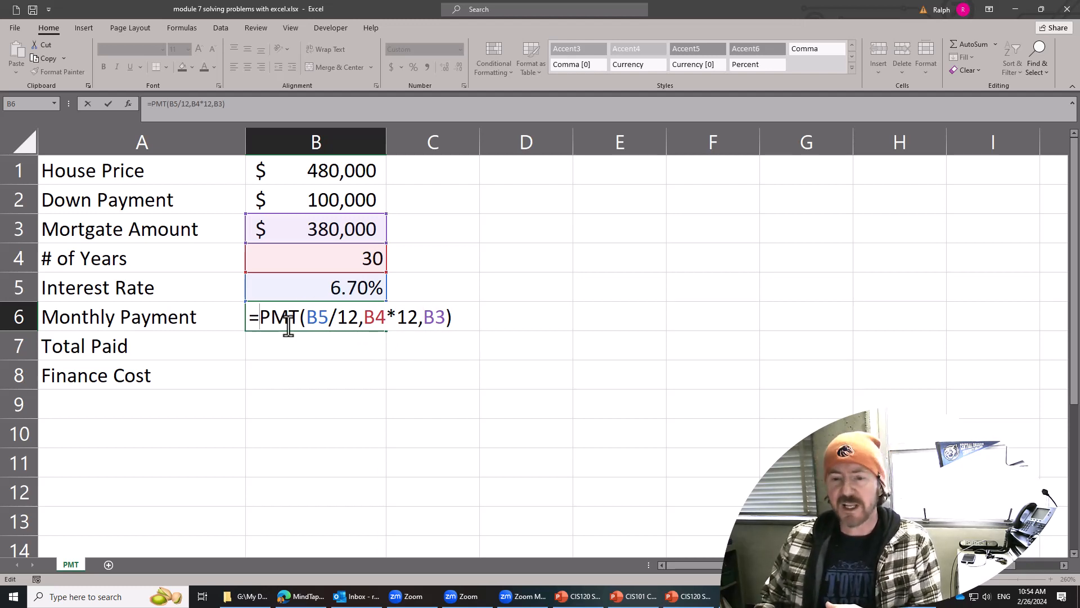
pyautogui.press('Return')
pyautogui.click(334, 322)
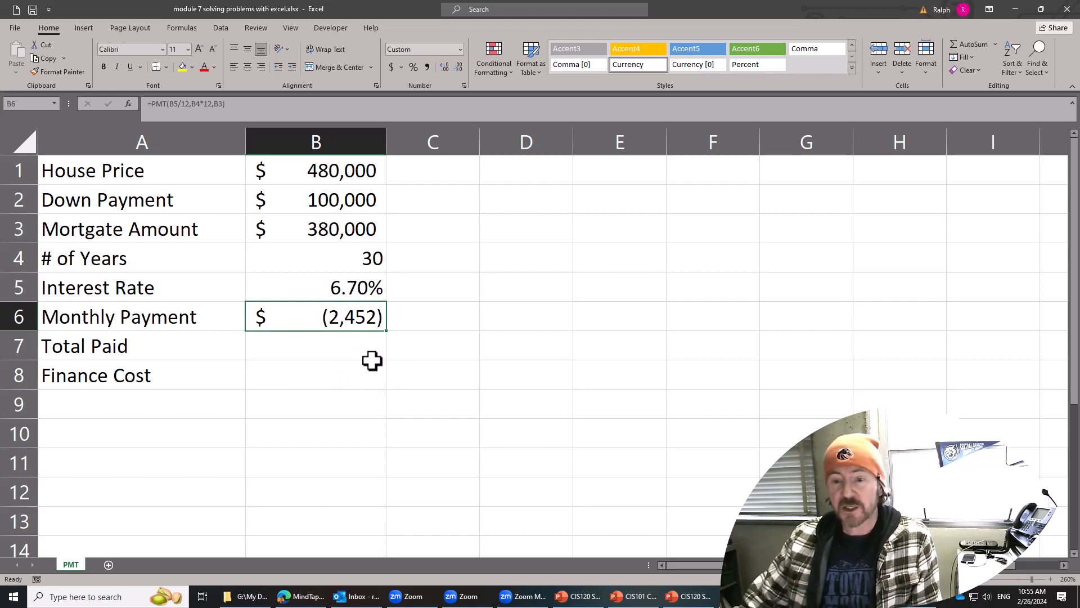
# Edit the Monthly Payment formula in B6 to =-PMT(B5/12,B4*12,B3) and accept it.
pyautogui.doubleClick(361, 316)
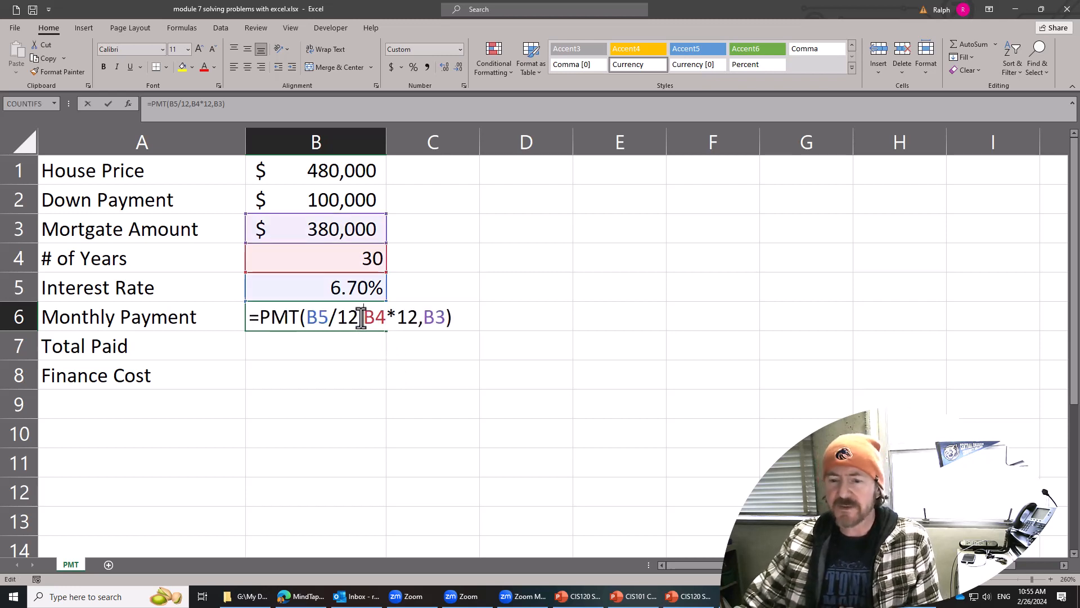
pyautogui.click(262, 317)
pyautogui.write('=')
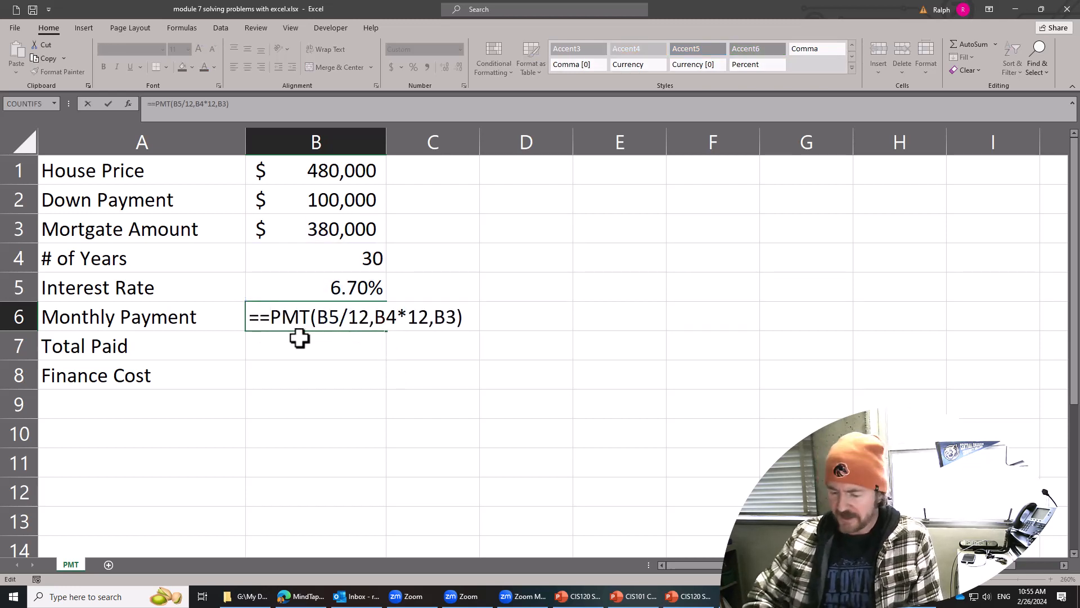
pyautogui.press('BackSpace')
pyautogui.write('-')
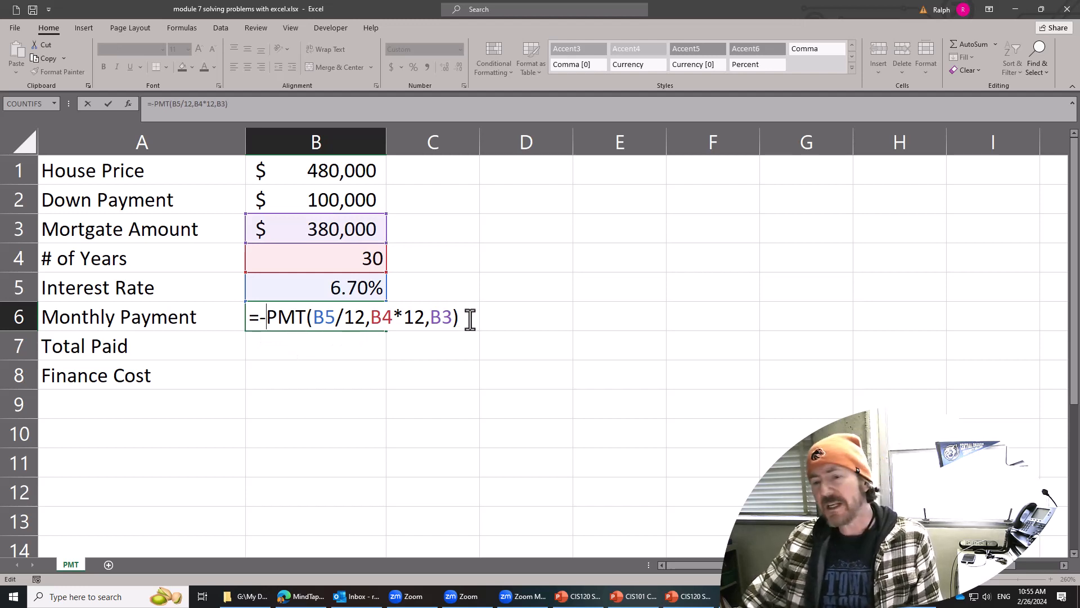
pyautogui.click(430, 317)
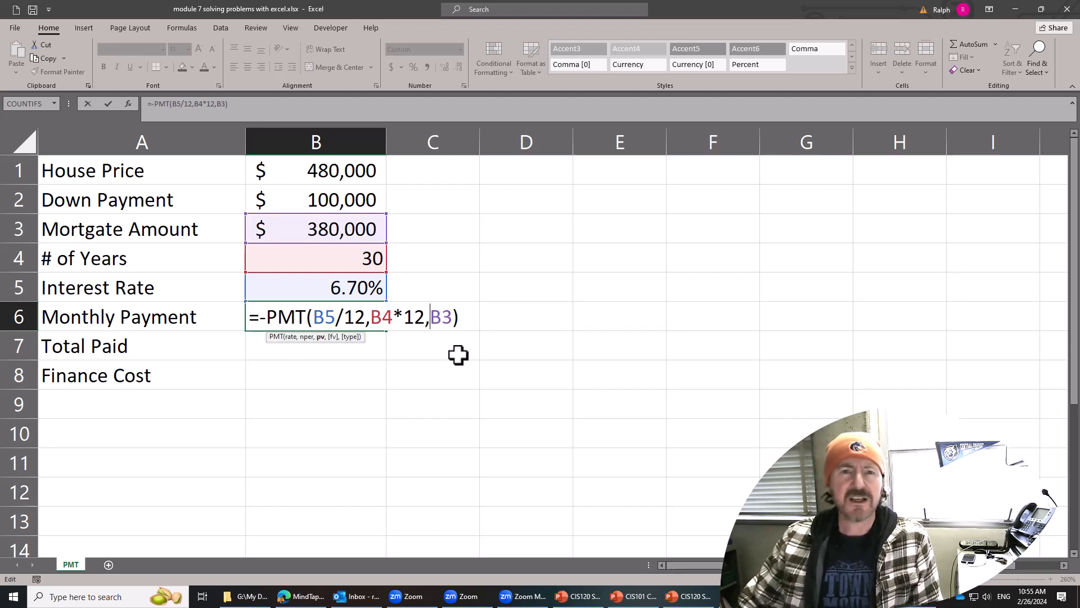
pyautogui.press('Return')
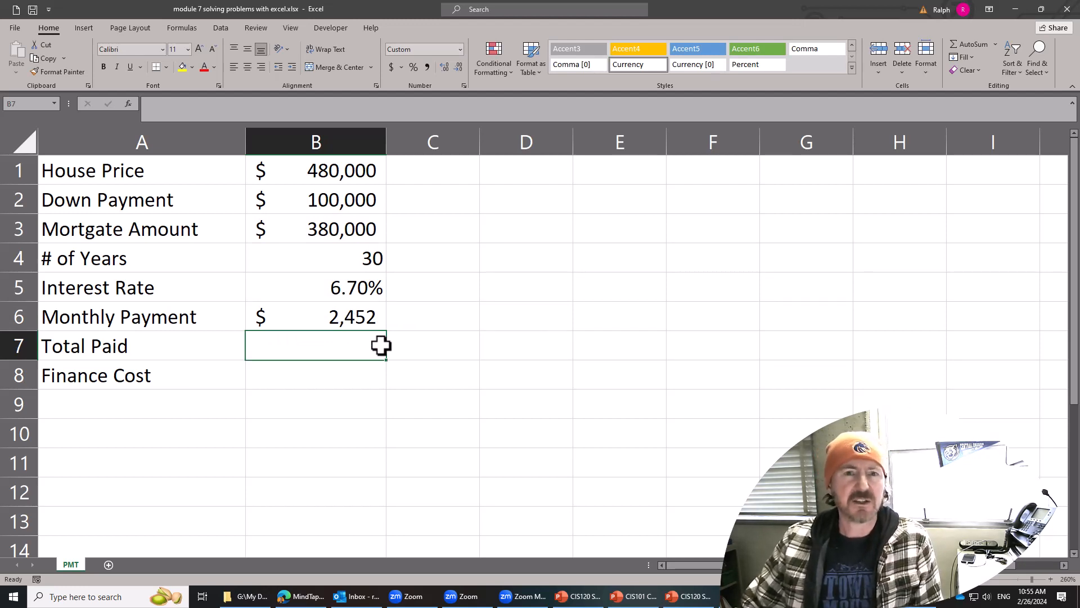
# Show the Monthly Payment amount in cell B6 with two decimal places.
pyautogui.click(337, 319)
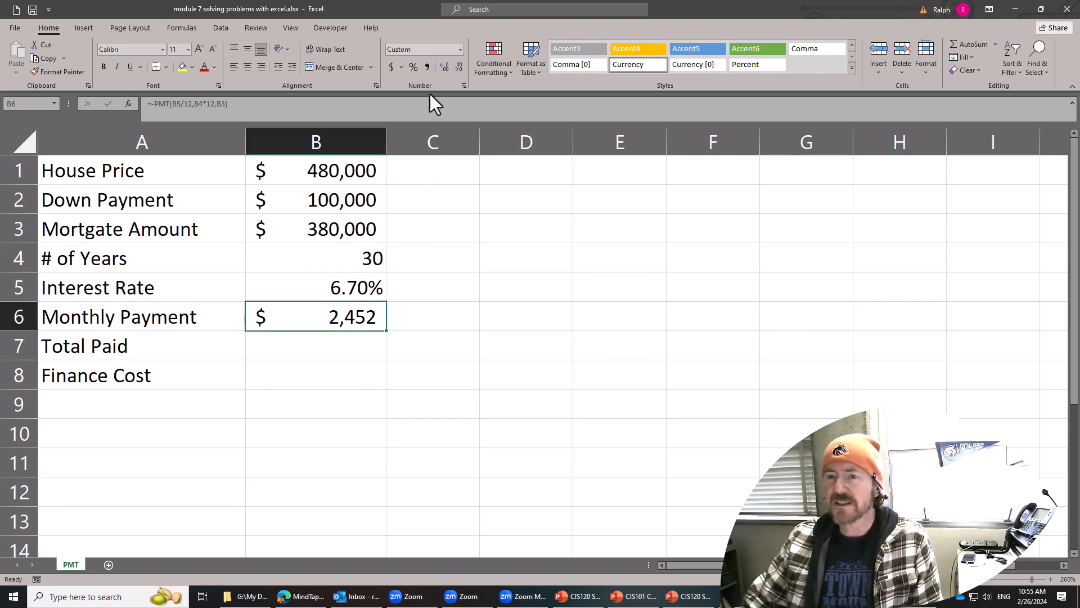
pyautogui.click(442, 68)
pyautogui.click(442, 68)
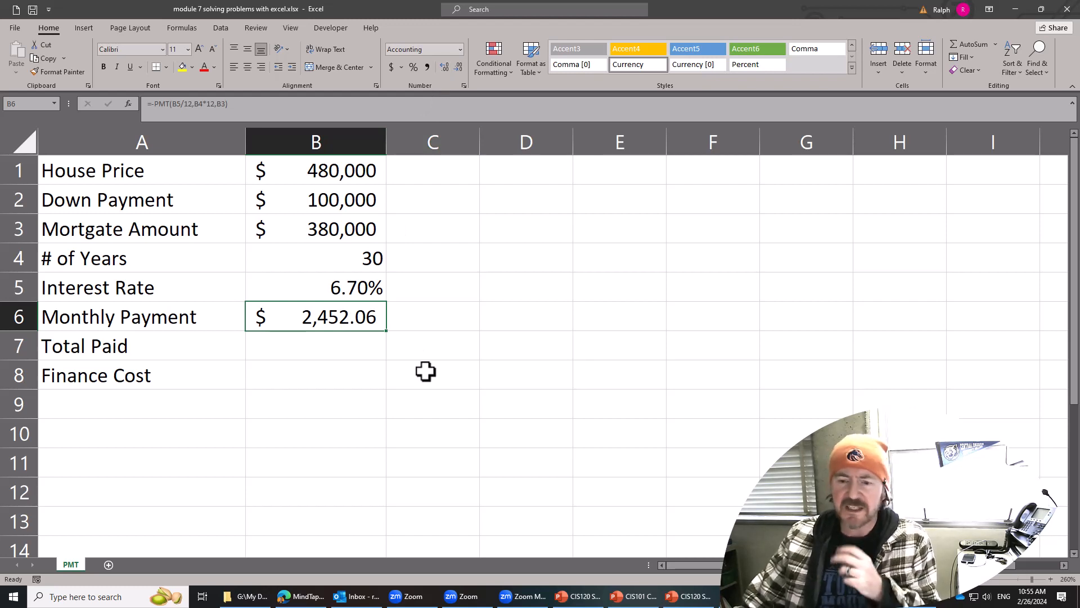
# Review the contents of cells B1 to B6 one by one, from House Price through Monthly Payment.
pyautogui.click(341, 171)
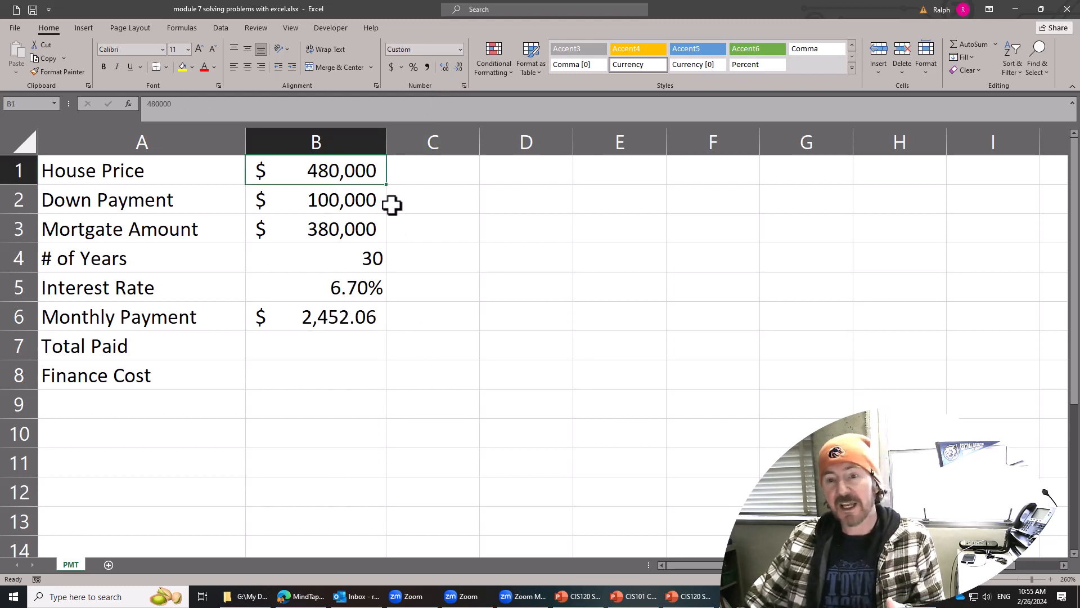
pyautogui.click(374, 203)
pyautogui.click(367, 228)
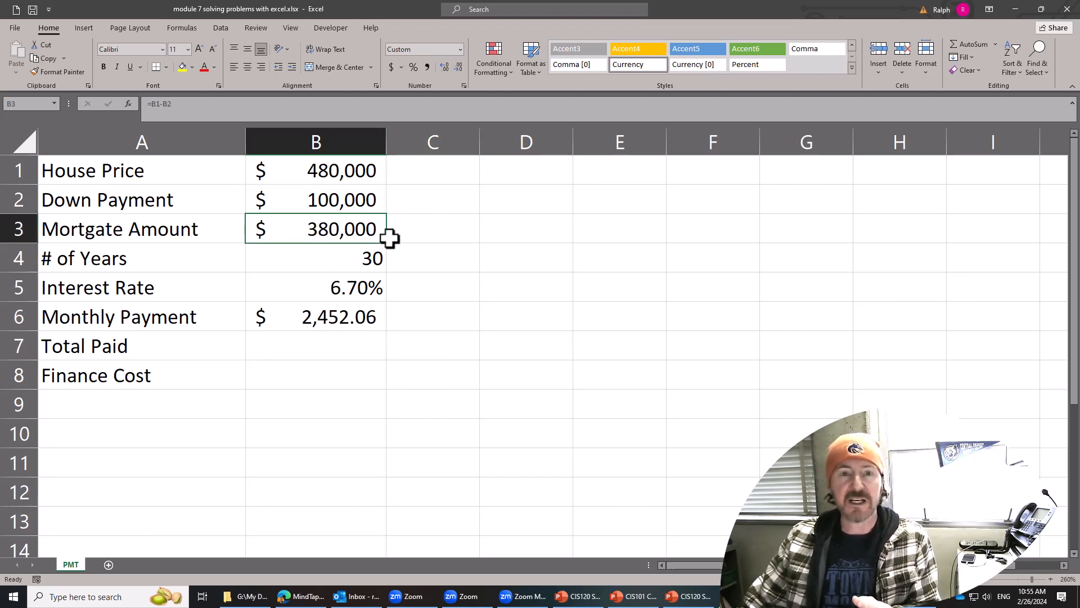
pyautogui.click(371, 257)
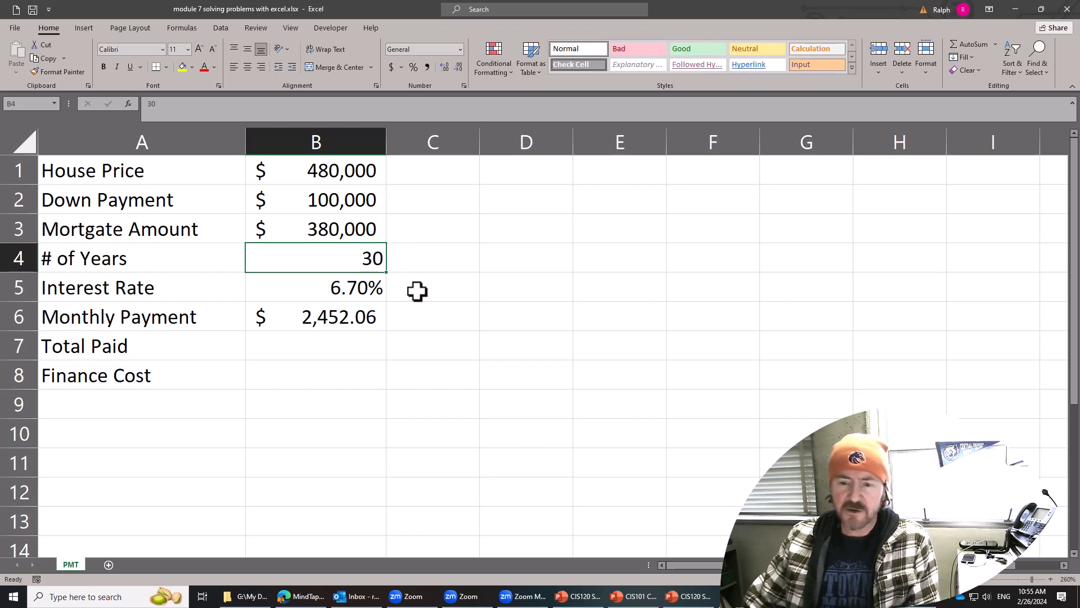
pyautogui.click(350, 288)
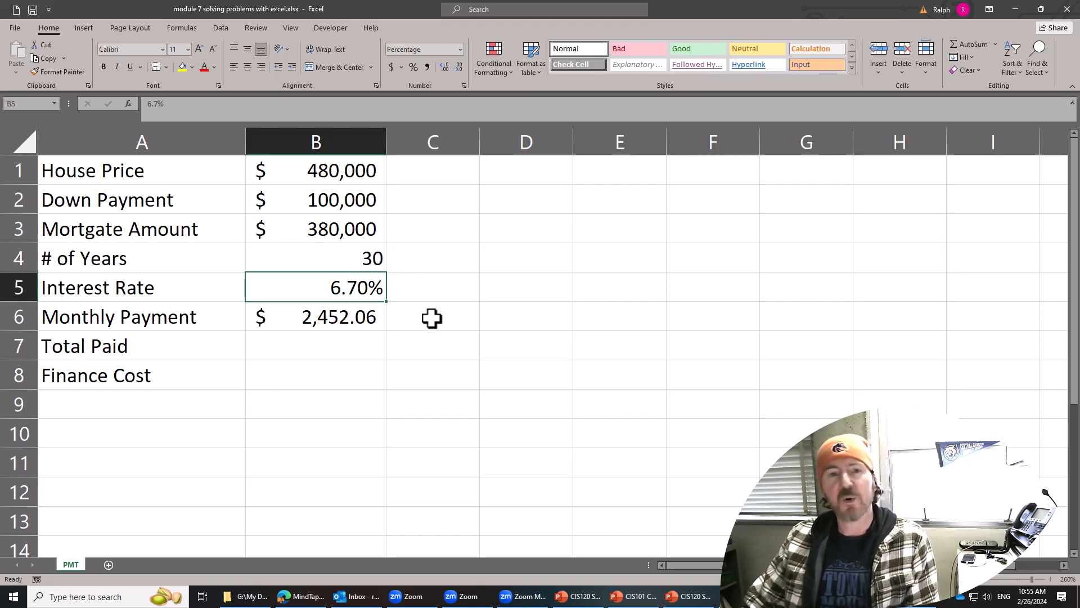
pyautogui.click(303, 323)
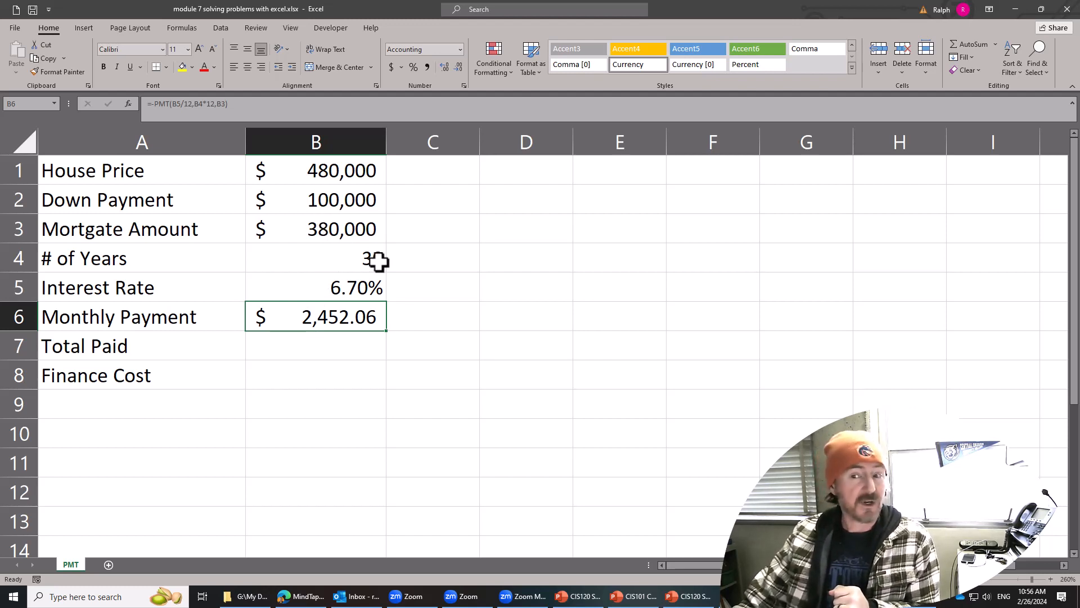
# Insert a row above the mortgage amount and label it Other costs in mortgage in A3.
pyautogui.click(19, 228)
pyautogui.rightClick(18, 228)
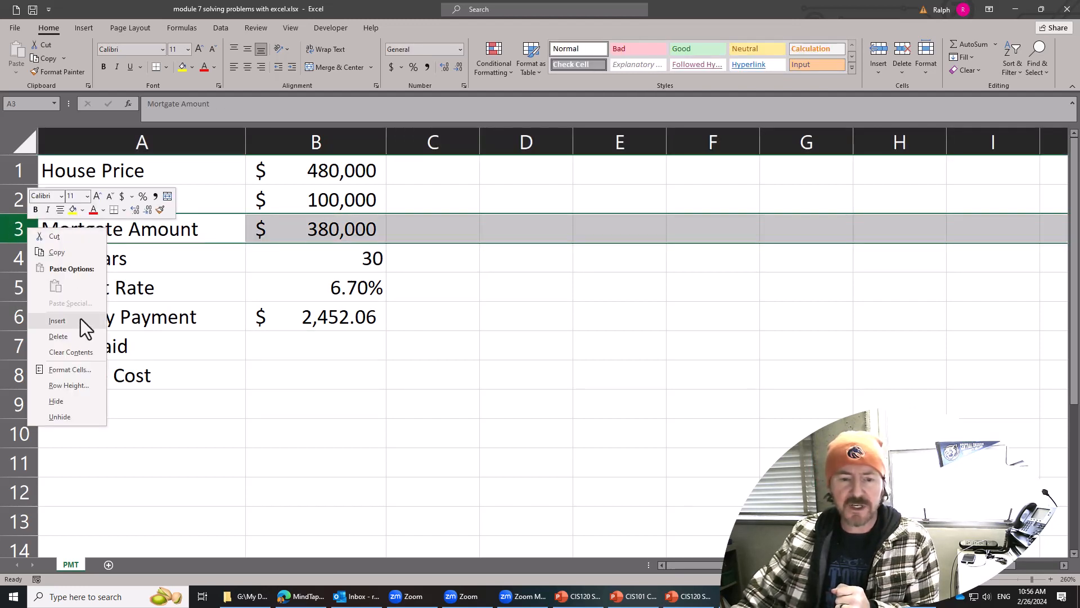
pyautogui.press('Escape')
pyautogui.click(160, 329)
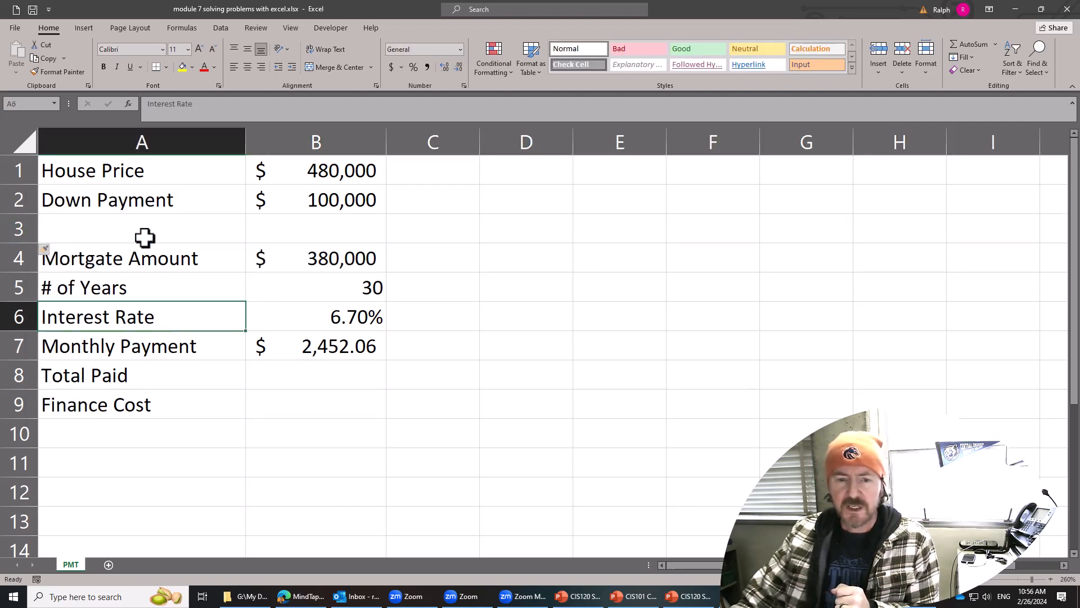
pyautogui.click(145, 236)
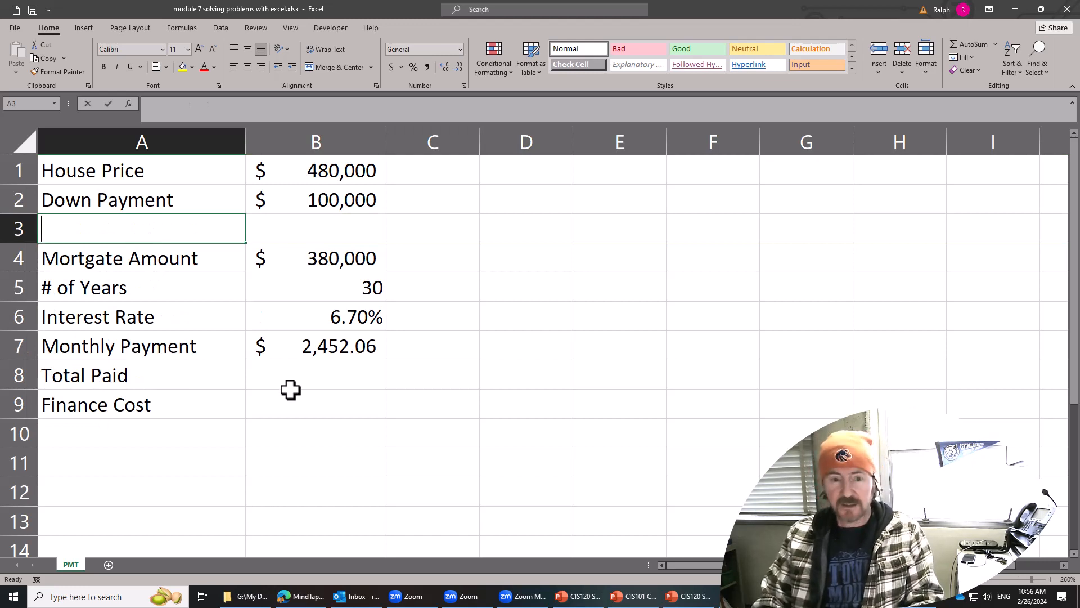
pyautogui.write('Other costs')
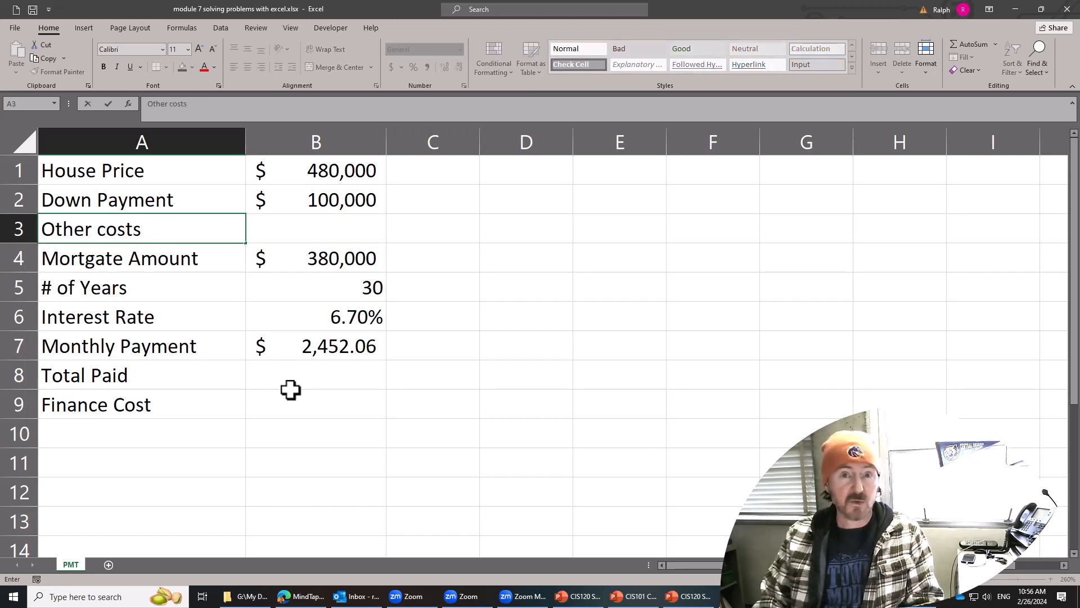
pyautogui.write(' in mo')
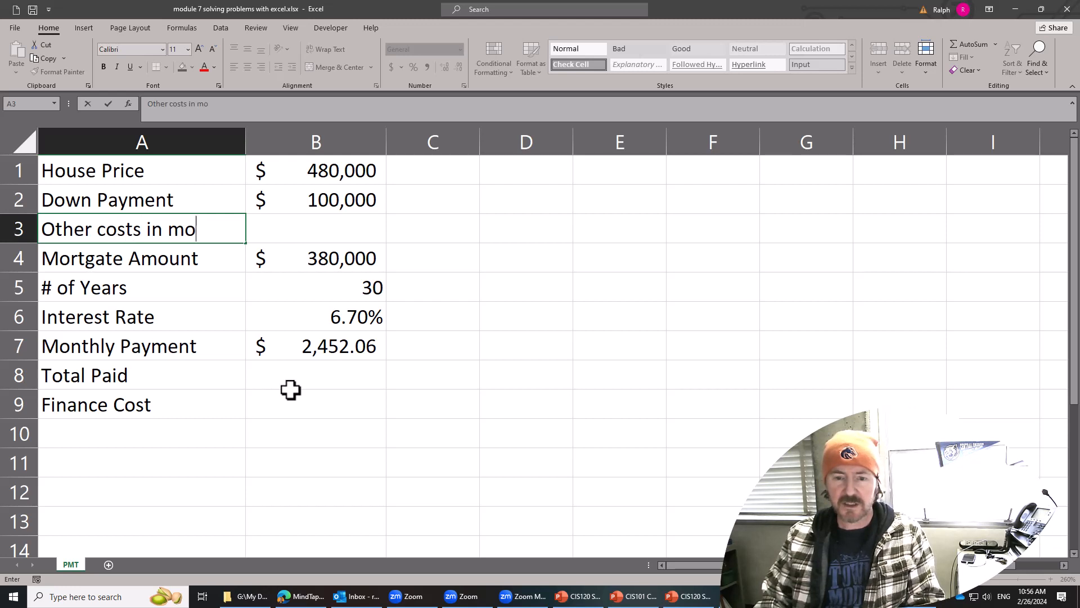
pyautogui.write('rtgage')
# Enter 5000 in B3 as the other costs in the mortgage.
pyautogui.press('Tab')
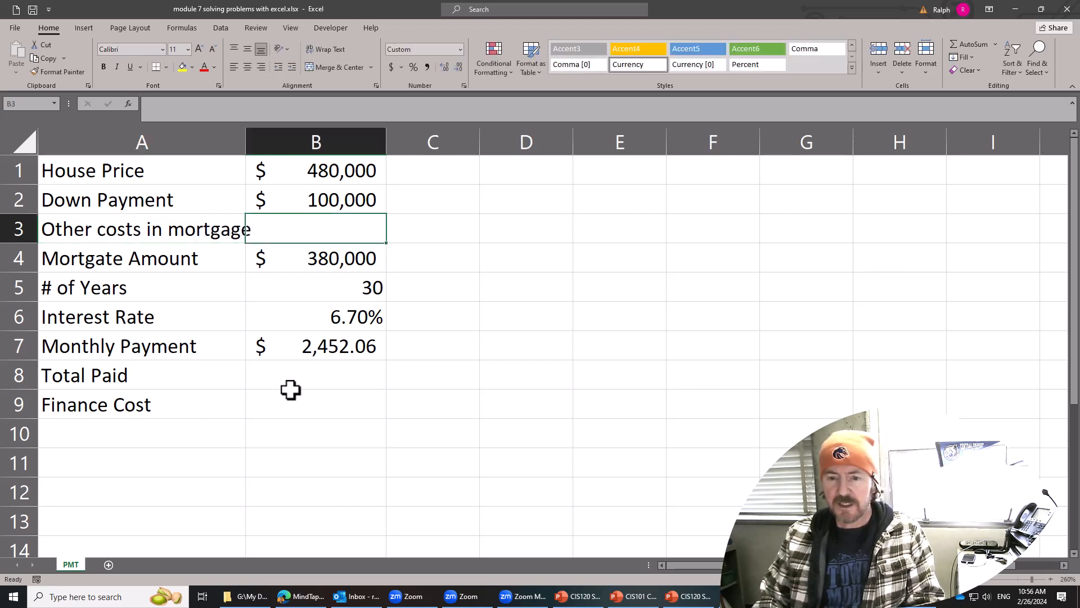
pyautogui.write('4')
pyautogui.press('BackSpace')
pyautogui.write('5000')
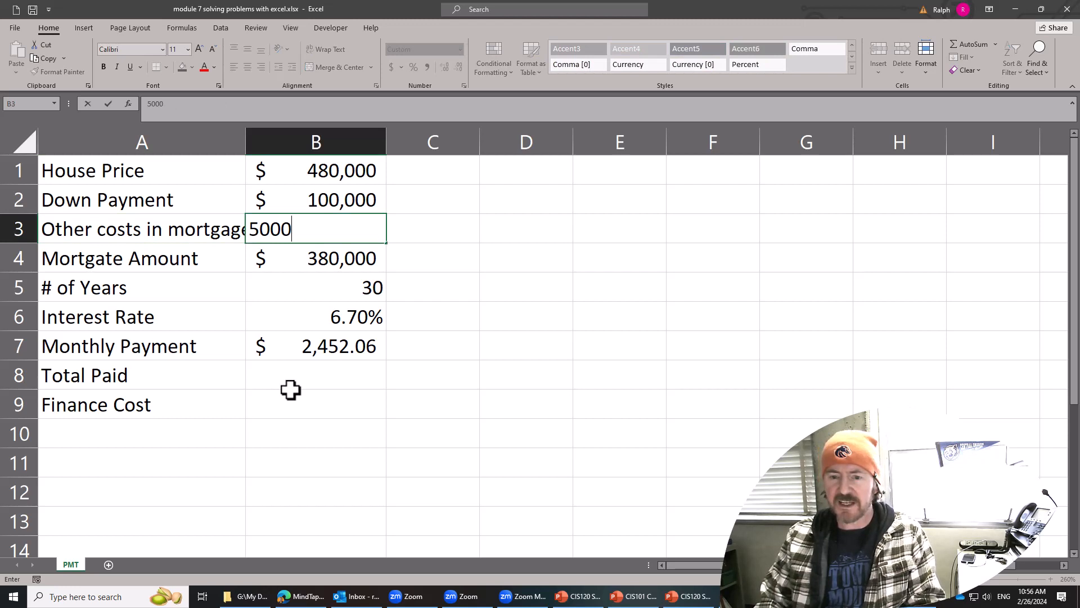
pyautogui.press('Return')
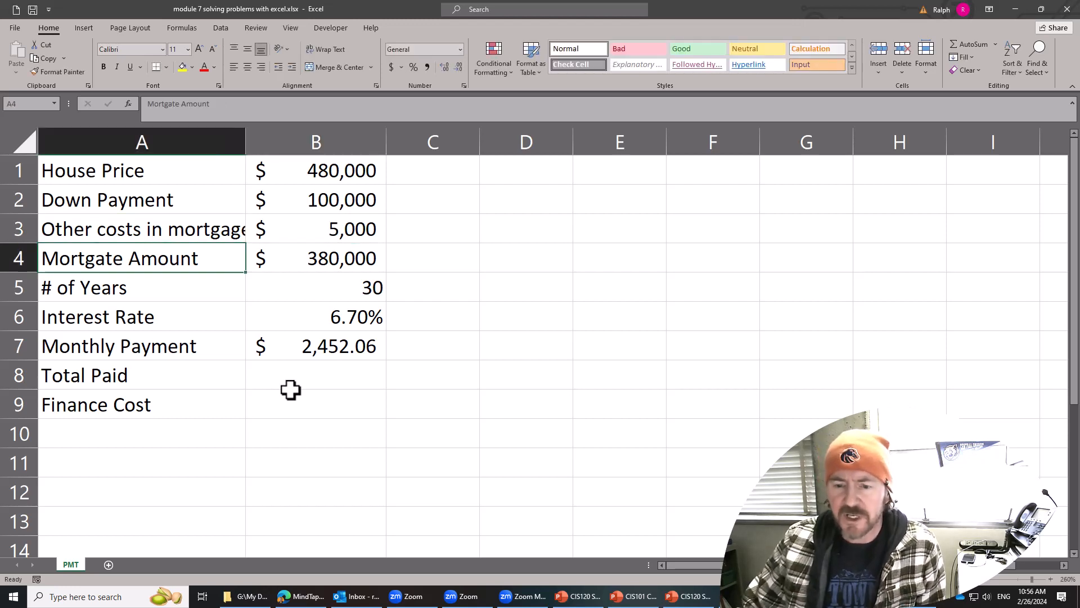
# Change the mortgage amount formula in B4 to =B1-B2+B3 and fit column A's width to its contents.
pyautogui.doubleClick(340, 260)
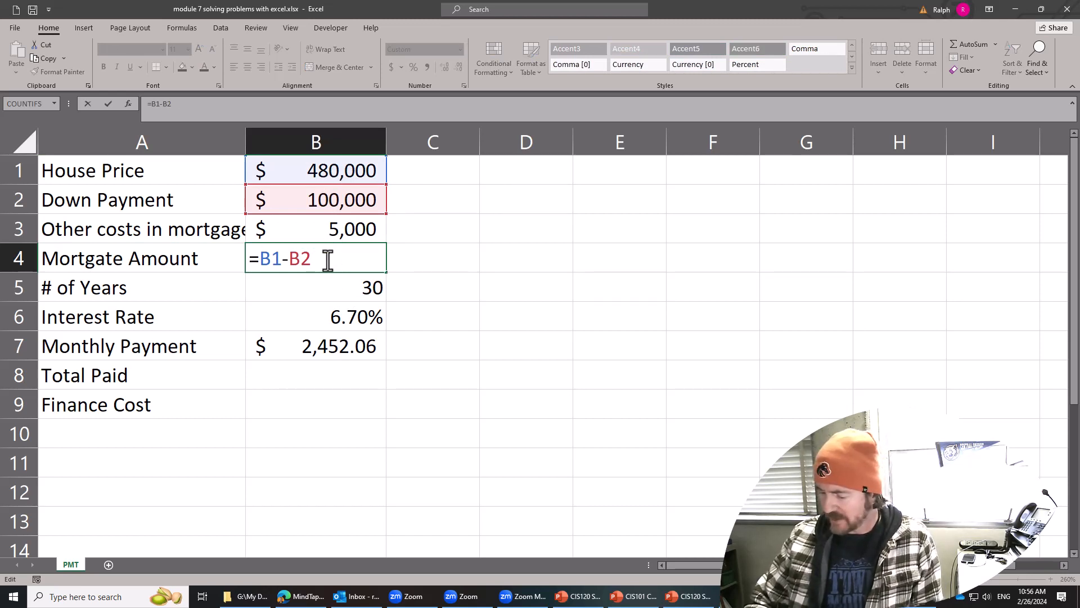
pyautogui.write('+')
pyautogui.click(342, 231)
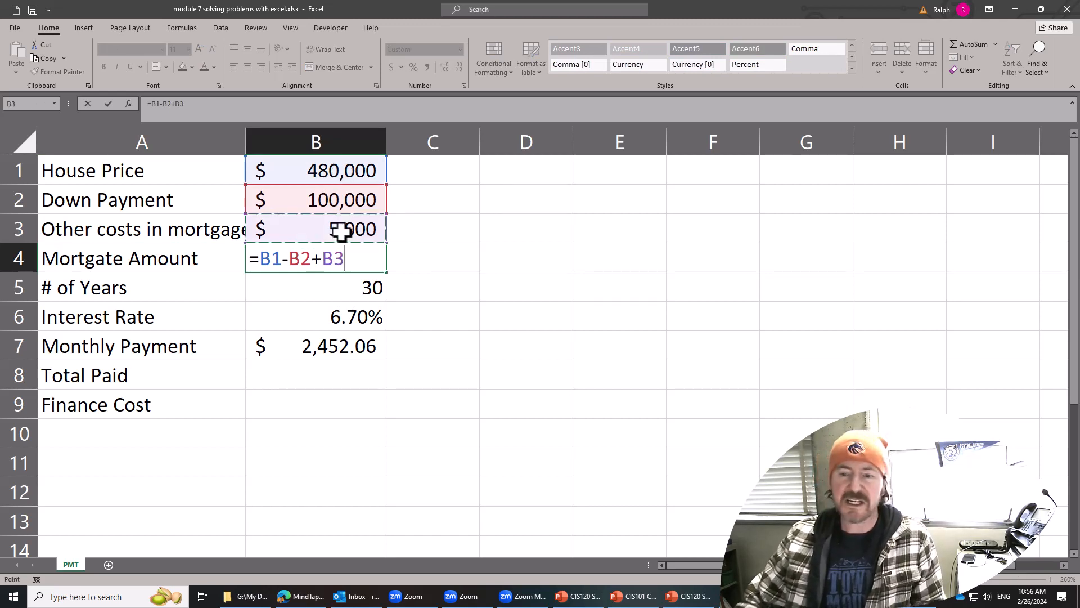
pyautogui.press('Return')
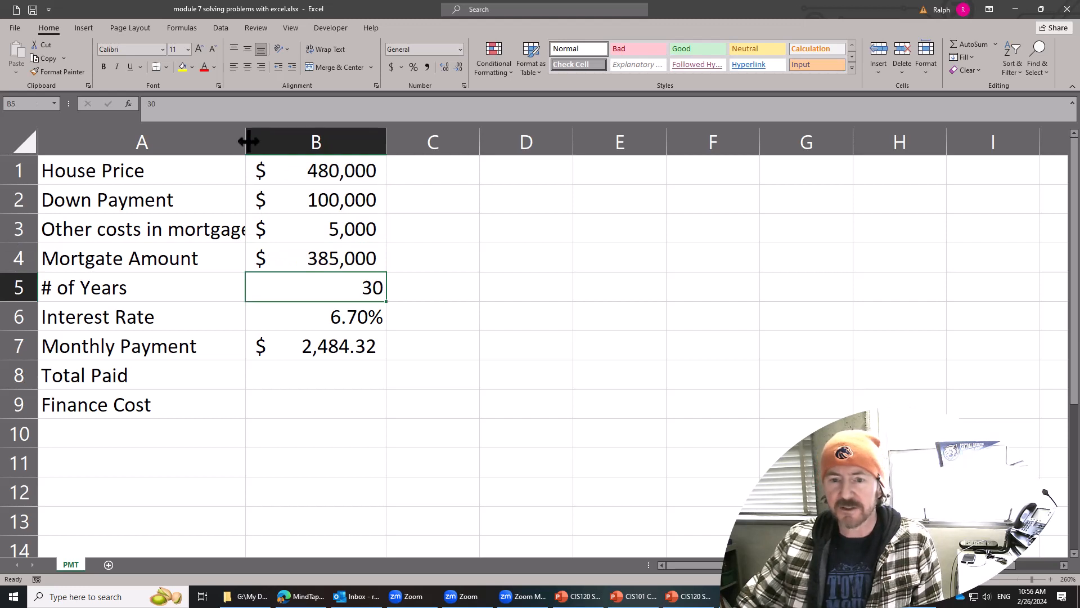
pyautogui.doubleClick(246, 136)
pyautogui.click(327, 261)
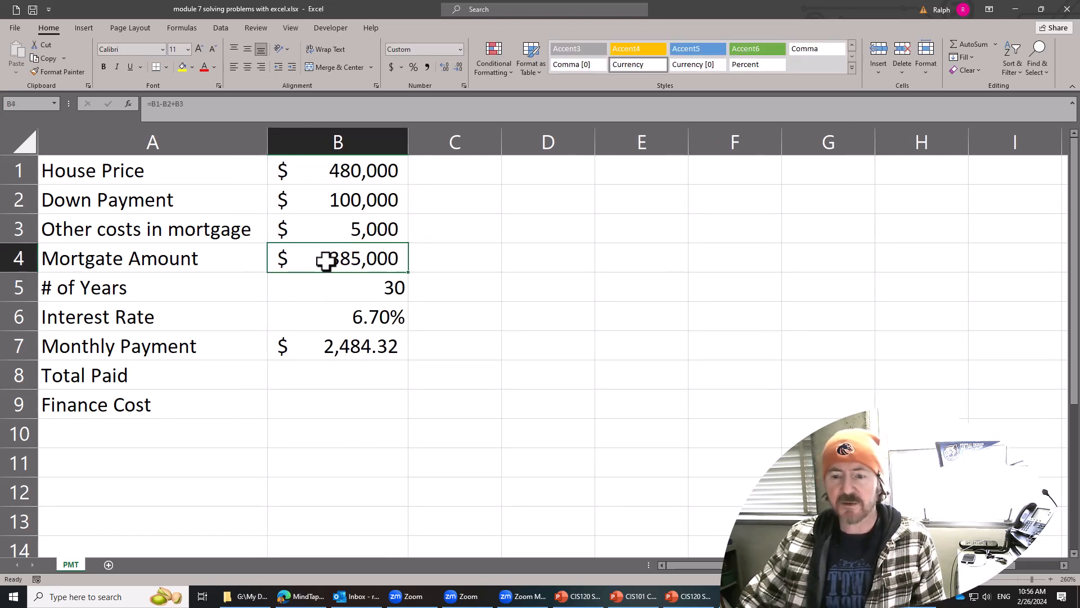
pyautogui.click(363, 349)
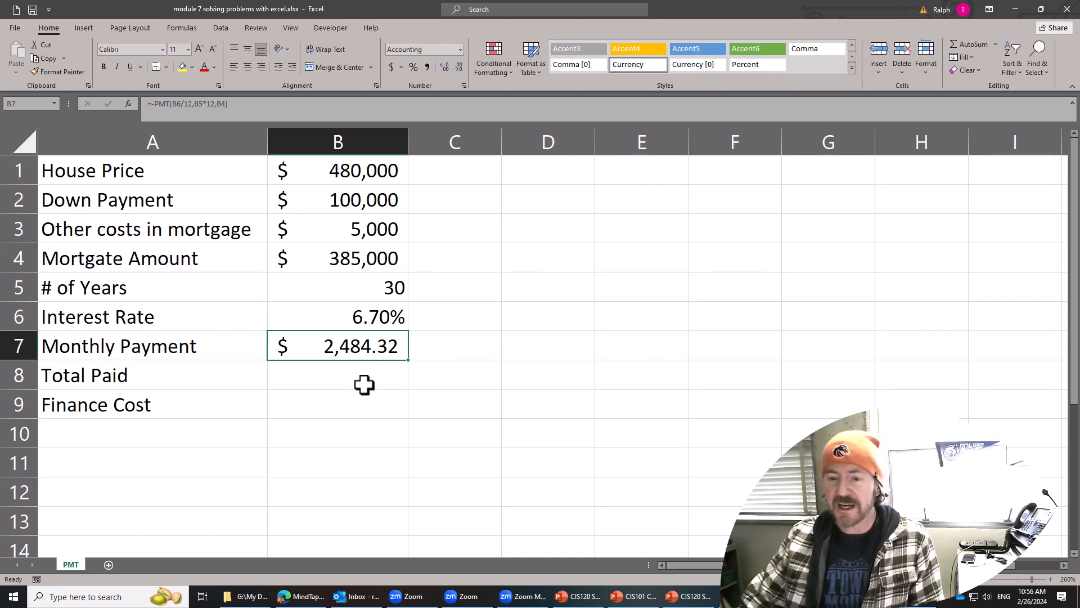
# Try a loan term of 15 years in B5 and set it back to 30.
pyautogui.click(369, 311)
pyautogui.click(388, 289)
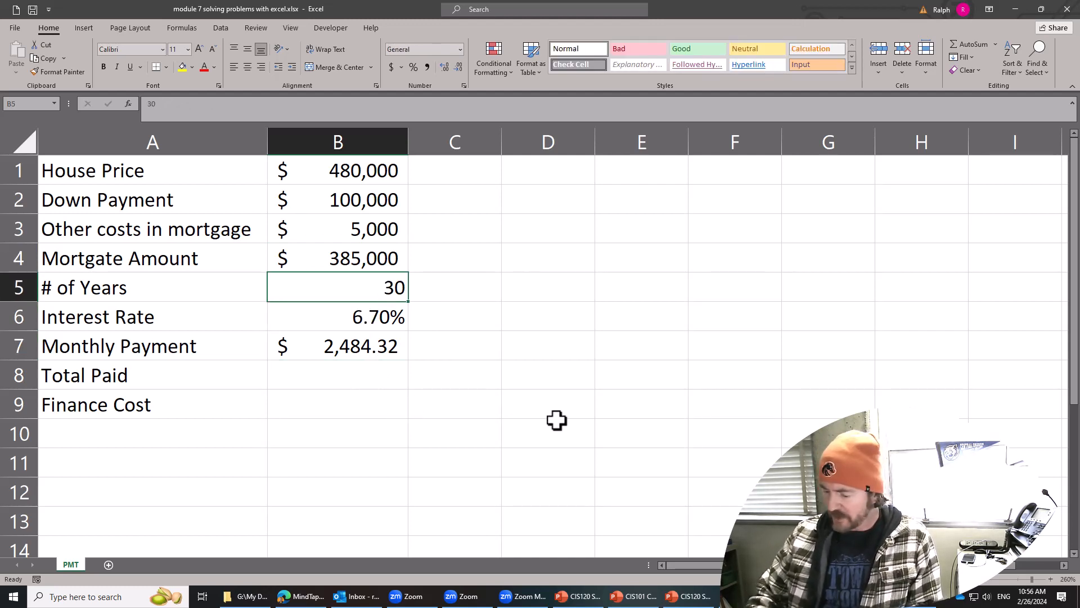
pyautogui.write('15')
pyautogui.press('Return')
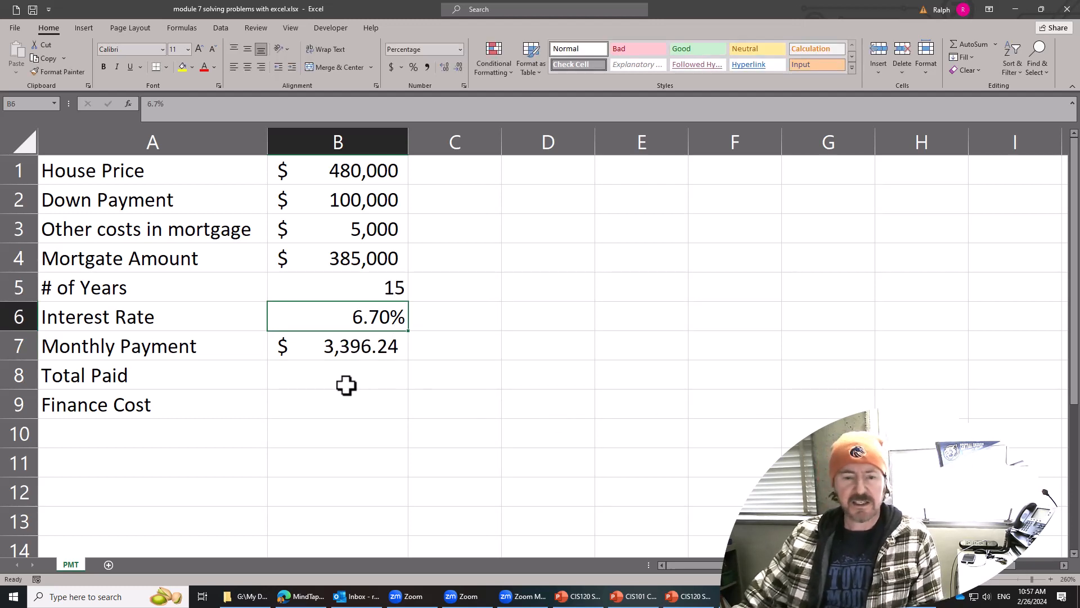
pyautogui.click(363, 286)
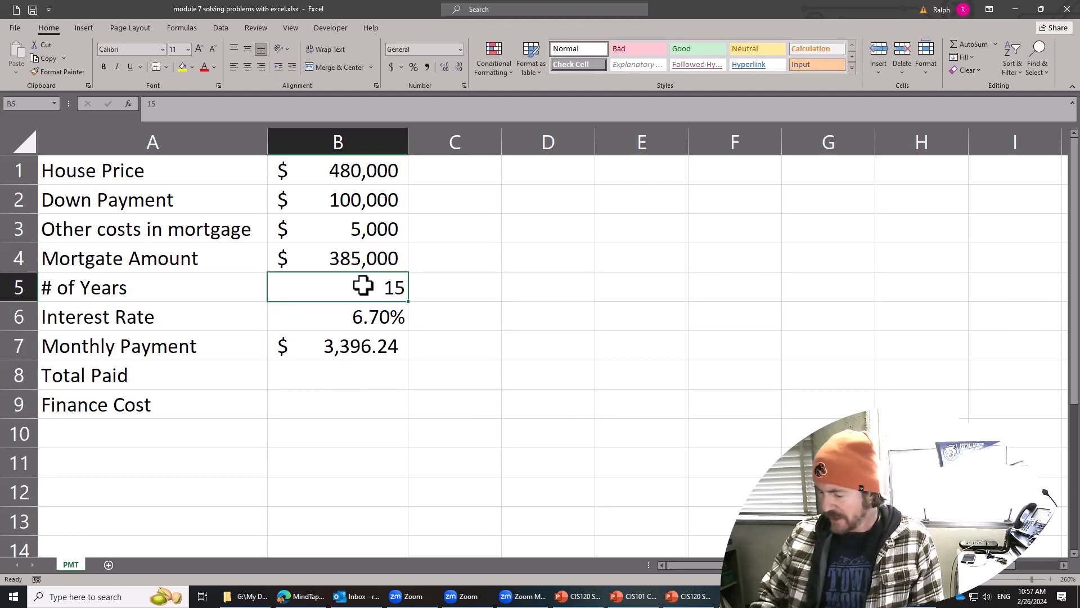
pyautogui.write('30')
pyautogui.press('Return')
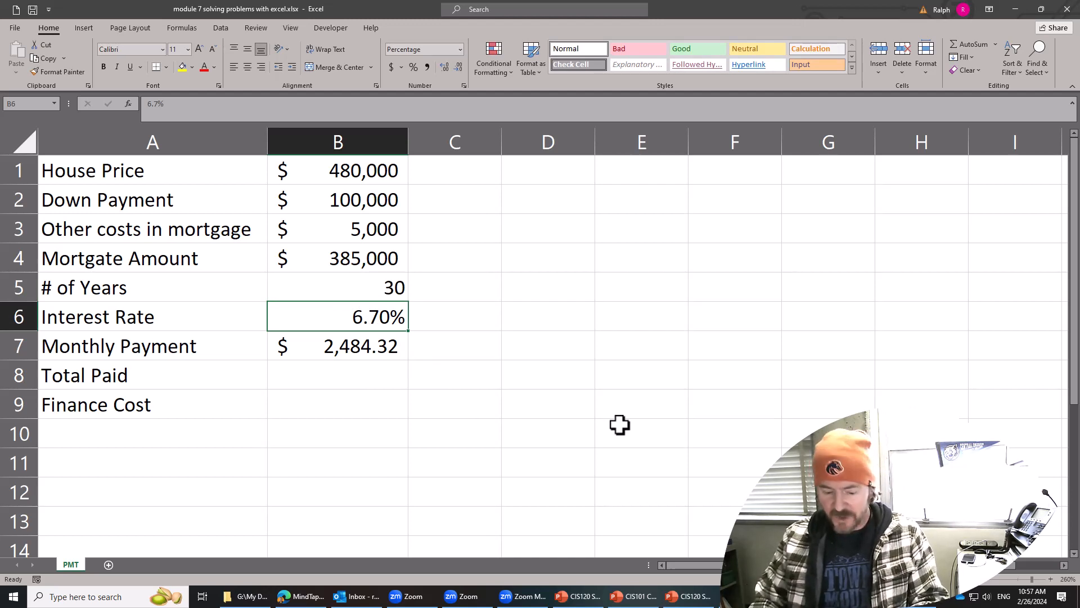
# Set the interest rate in B6 to 6.49%.
pyautogui.write('6.')
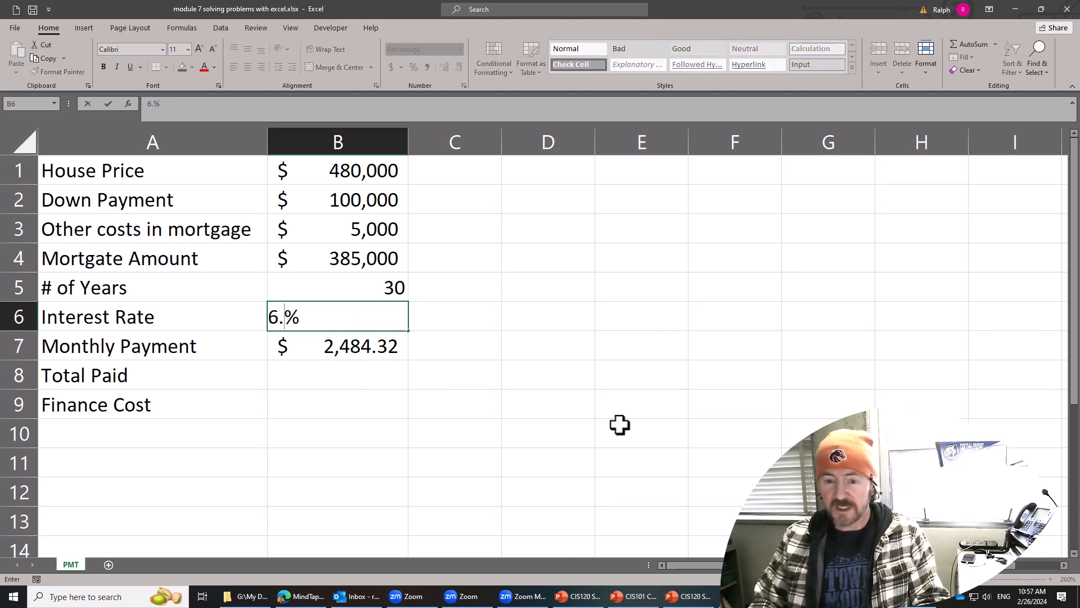
pyautogui.write('49')
pyautogui.press('Return')
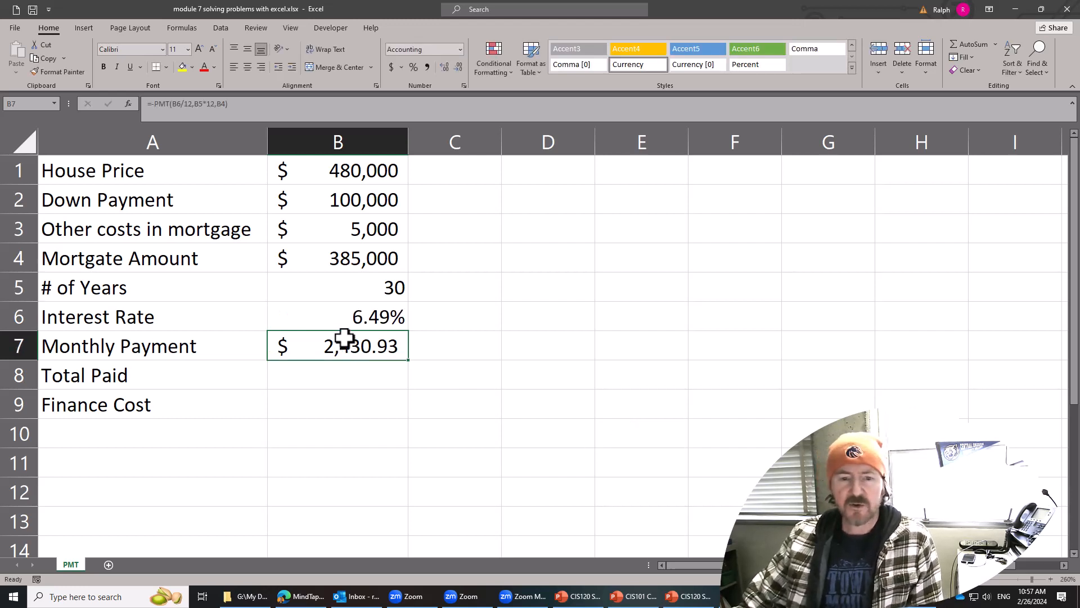
# Try a down payment of 70000 in B2 and check the mortgage amount and monthly payment.
pyautogui.click(353, 210)
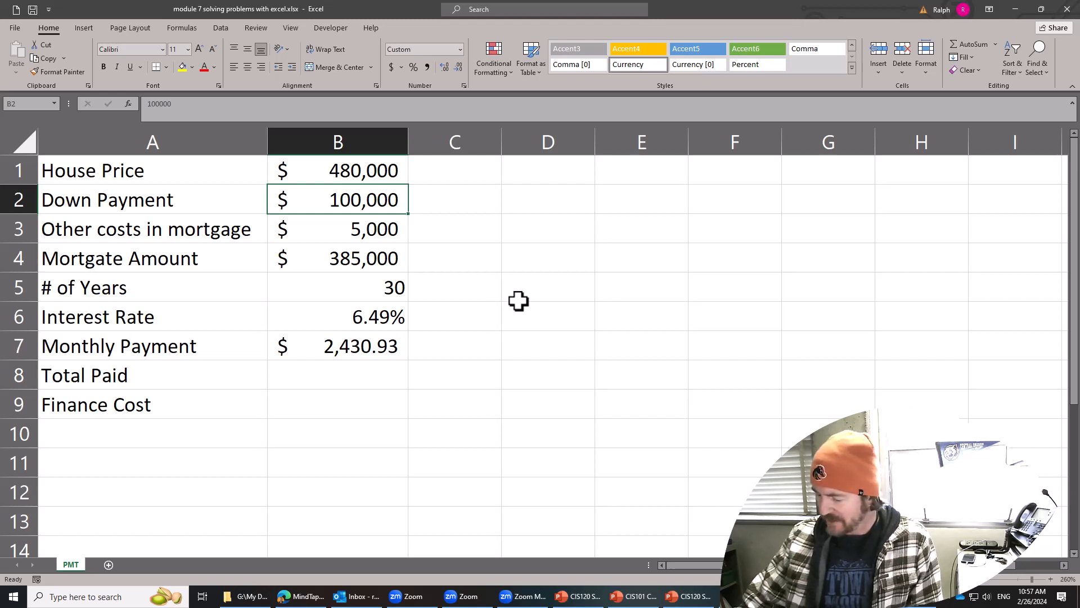
pyautogui.write('70000')
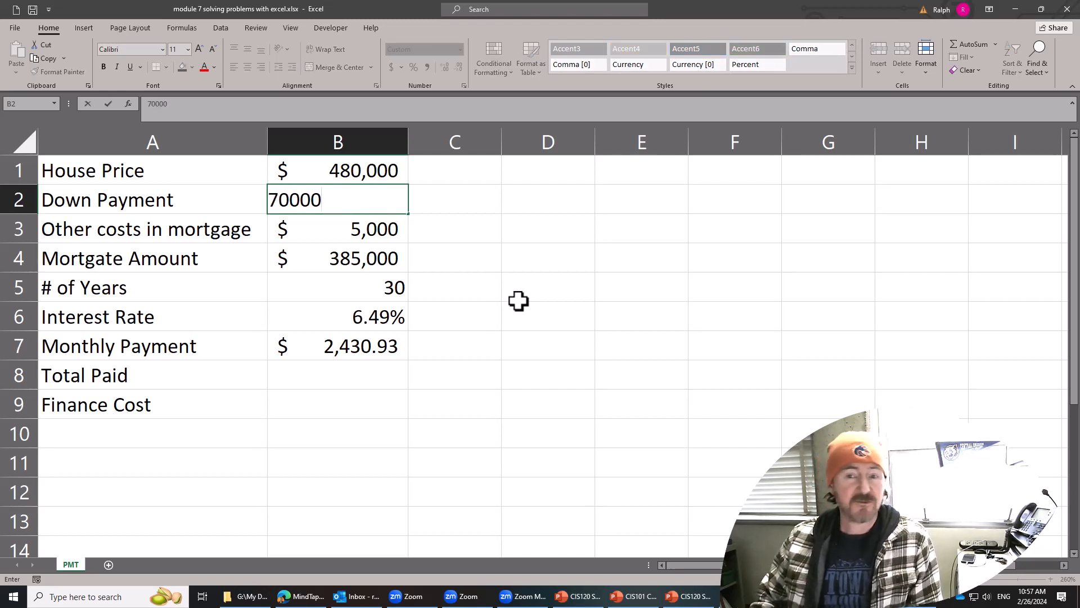
pyautogui.press('Return')
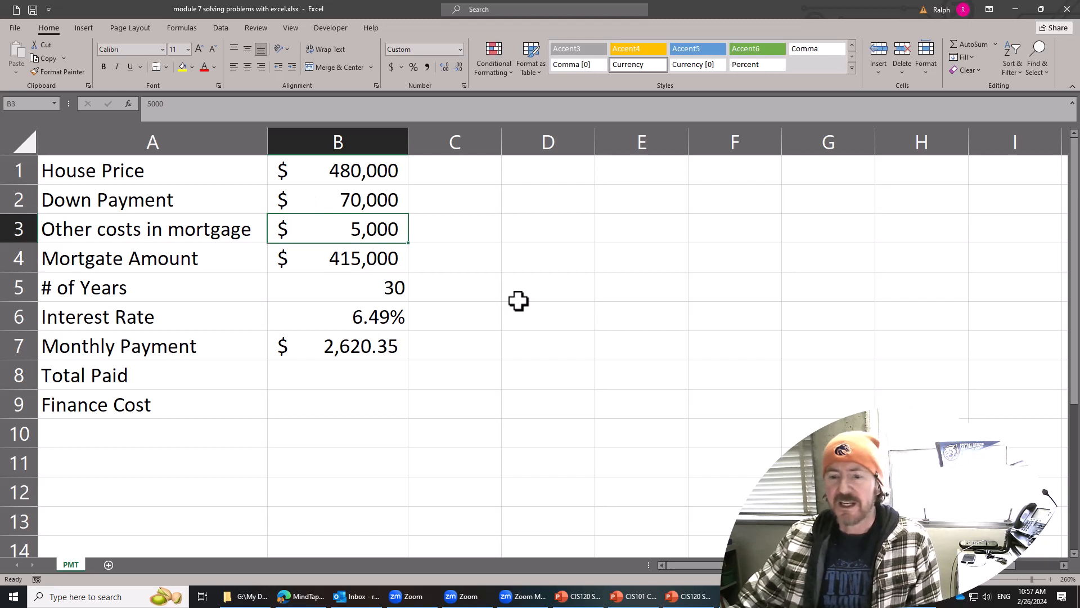
pyautogui.click(381, 260)
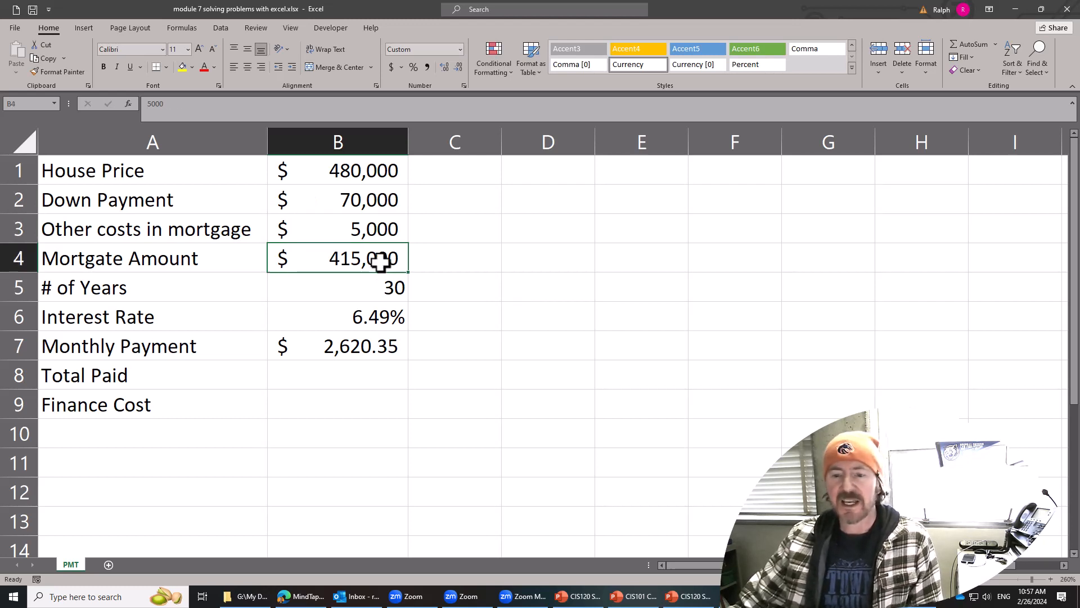
pyautogui.click(374, 349)
# Try a down payment of 250000 in B2 and check its effect on the mortgage amount and monthly payment.
pyautogui.click(386, 206)
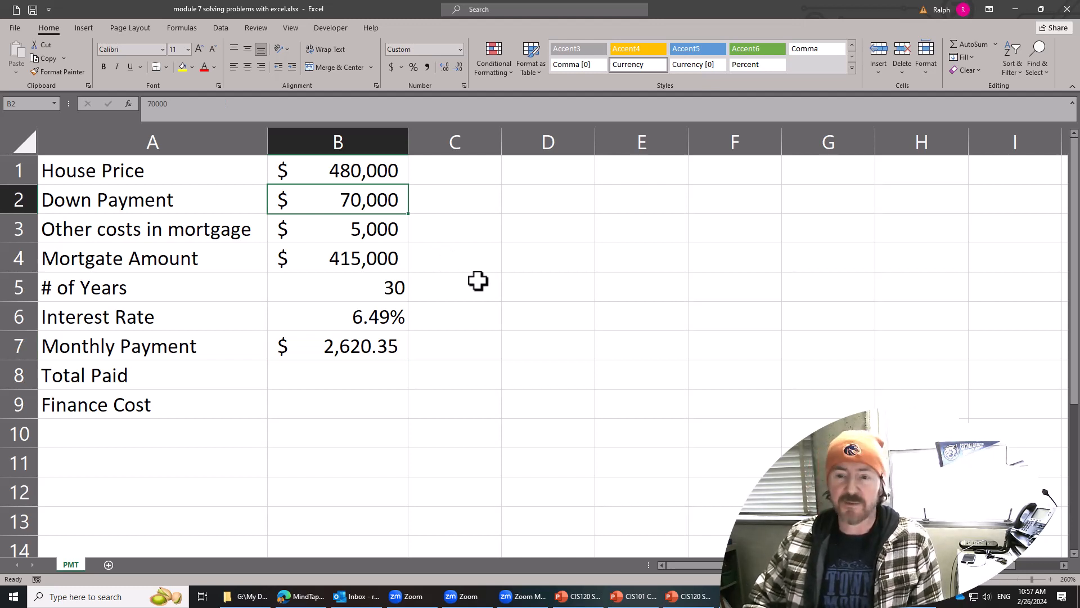
pyautogui.write('250000')
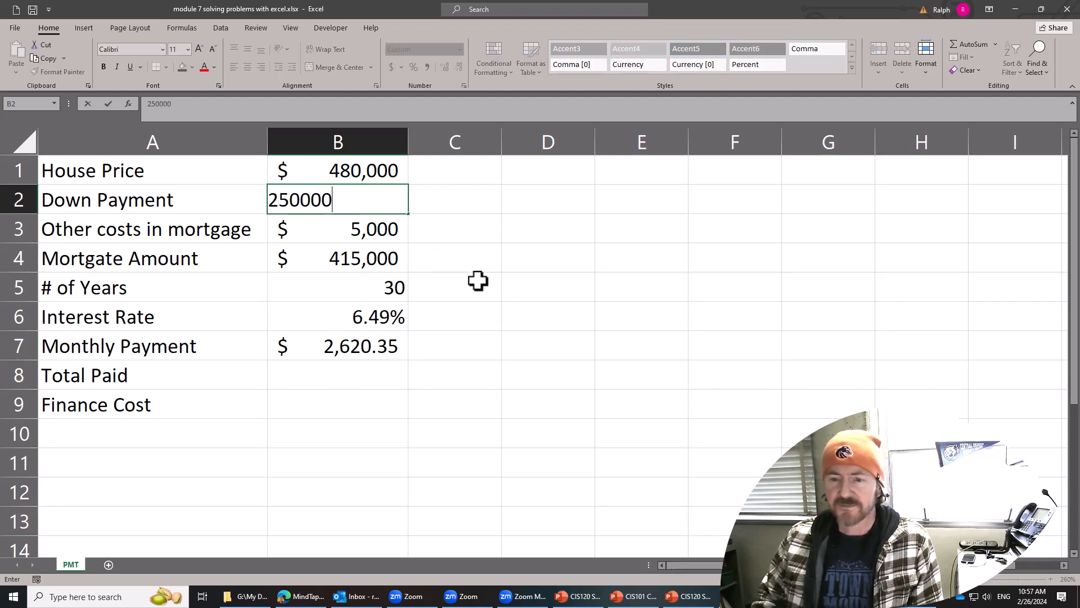
pyautogui.press('Return')
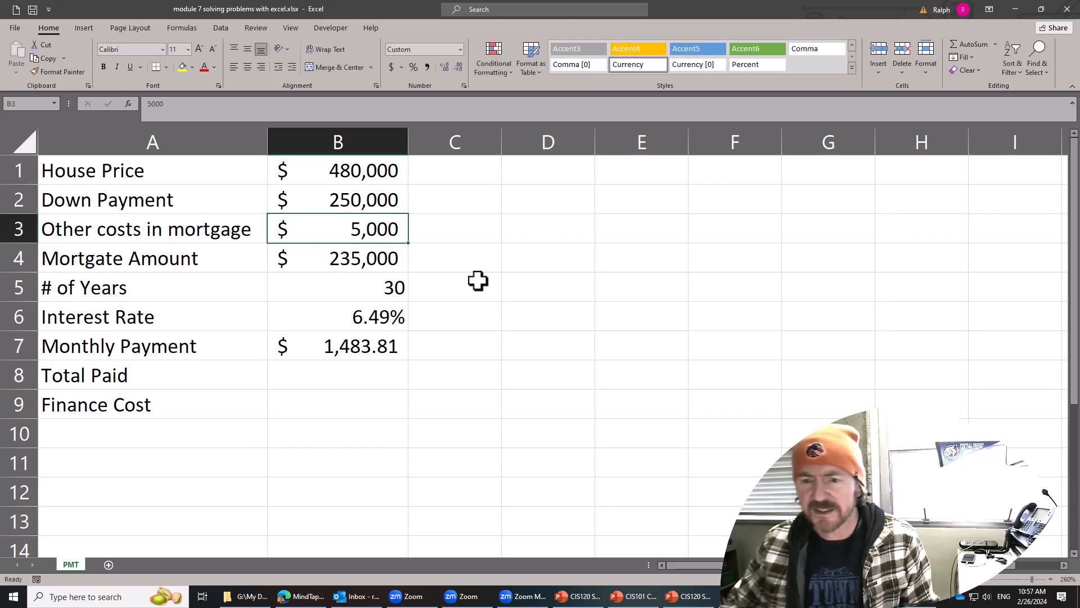
pyautogui.click(379, 256)
pyautogui.click(380, 352)
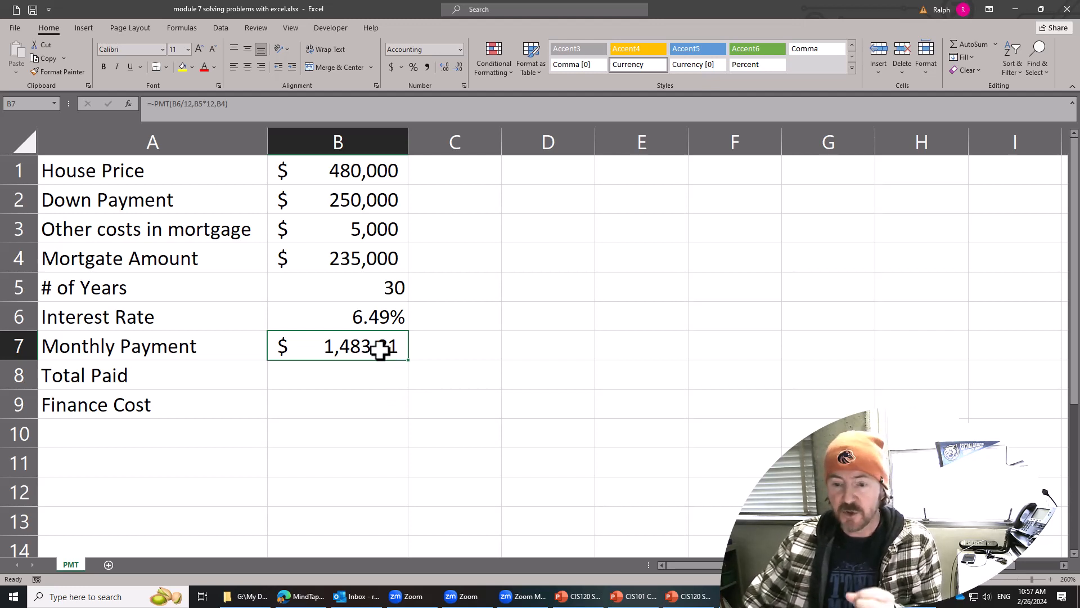
pyautogui.click(362, 367)
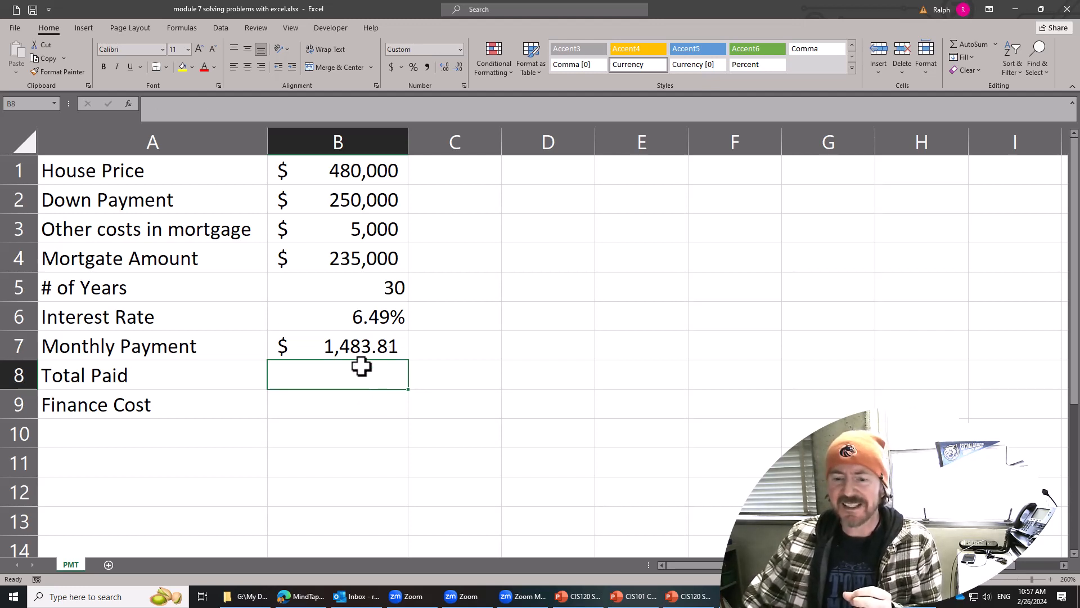
pyautogui.click(361, 347)
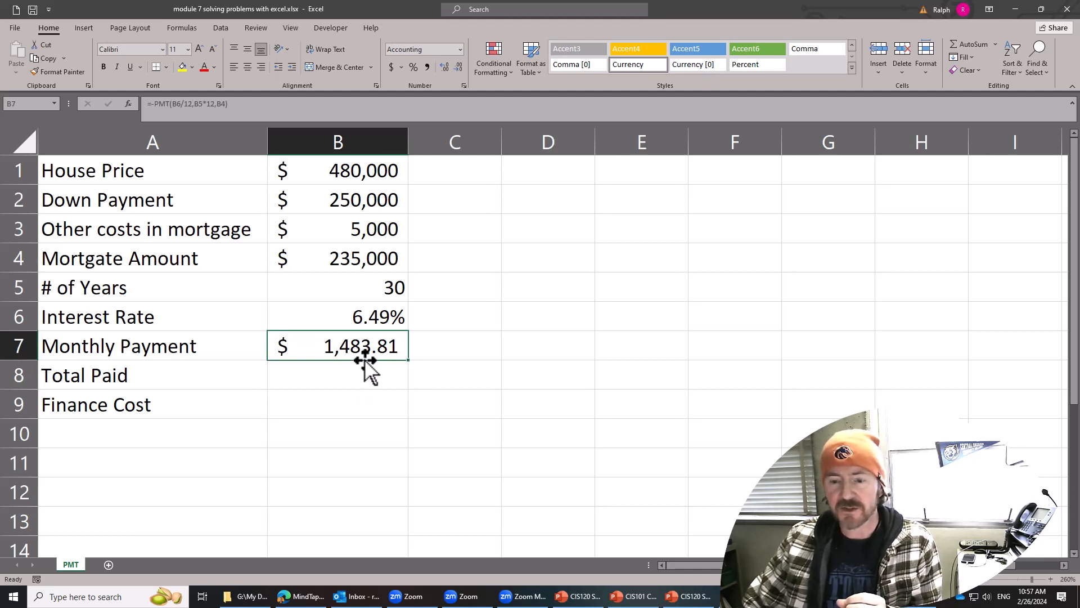
# Set the down payment in B2 to 140,000 and check the monthly payment in B7.
pyautogui.click(371, 203)
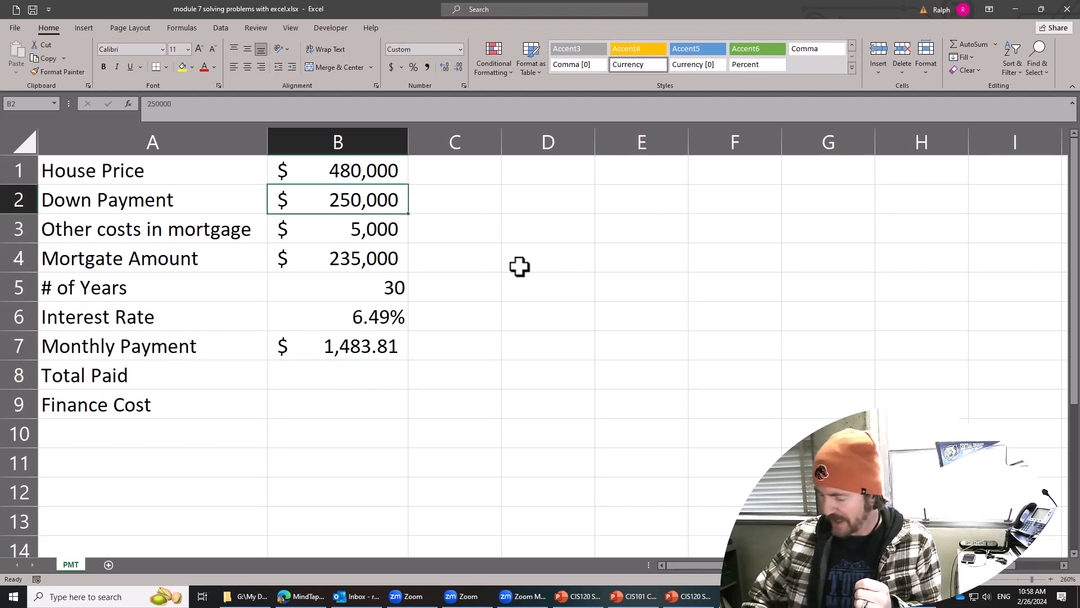
pyautogui.write('1')
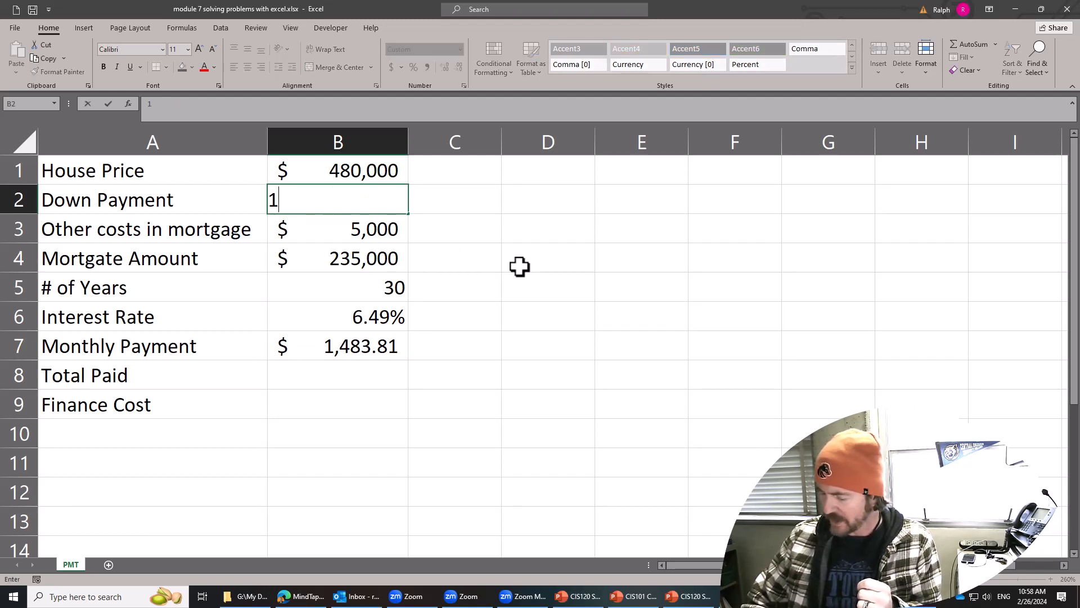
pyautogui.write('40,0000')
pyautogui.press('Return')
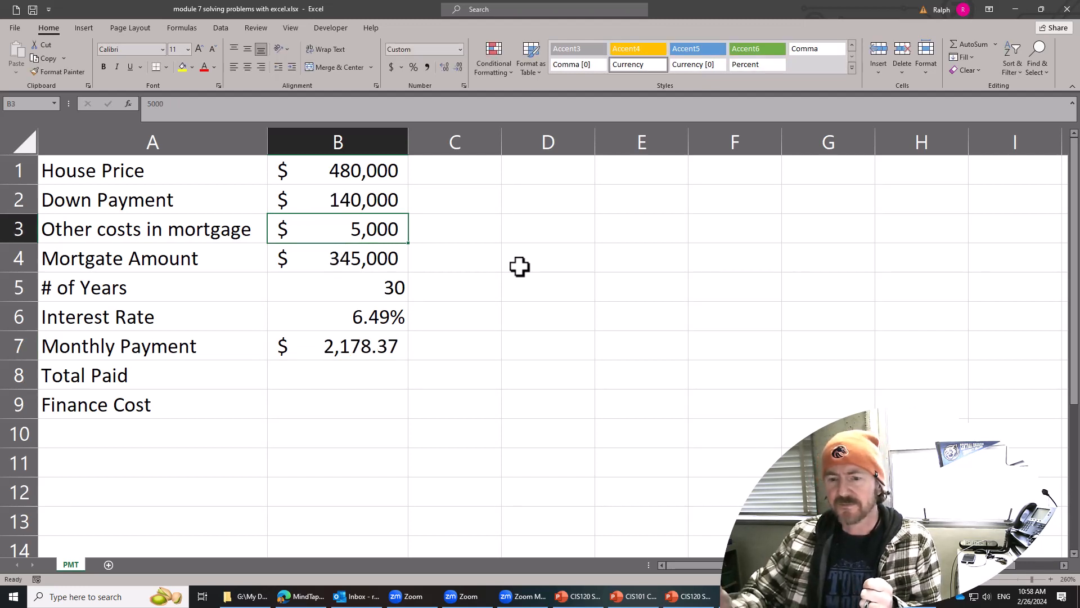
pyautogui.click(365, 350)
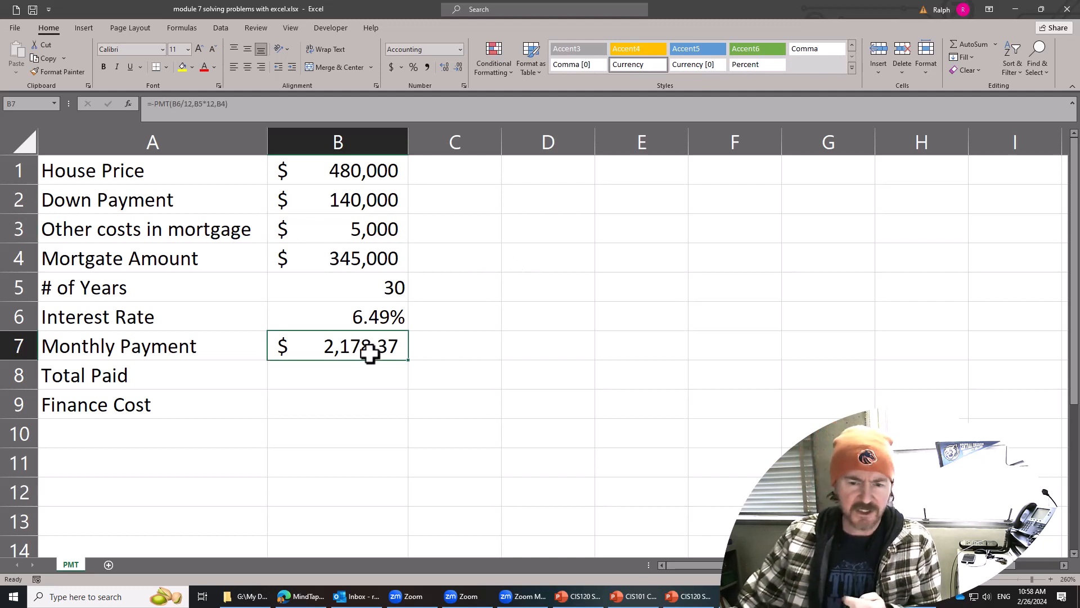
# Paste the speech bubble asking how much down payment is necessary to get the monthly mortgage payment to $1,800 beside the mortgage data.
pyautogui.click(480, 321)
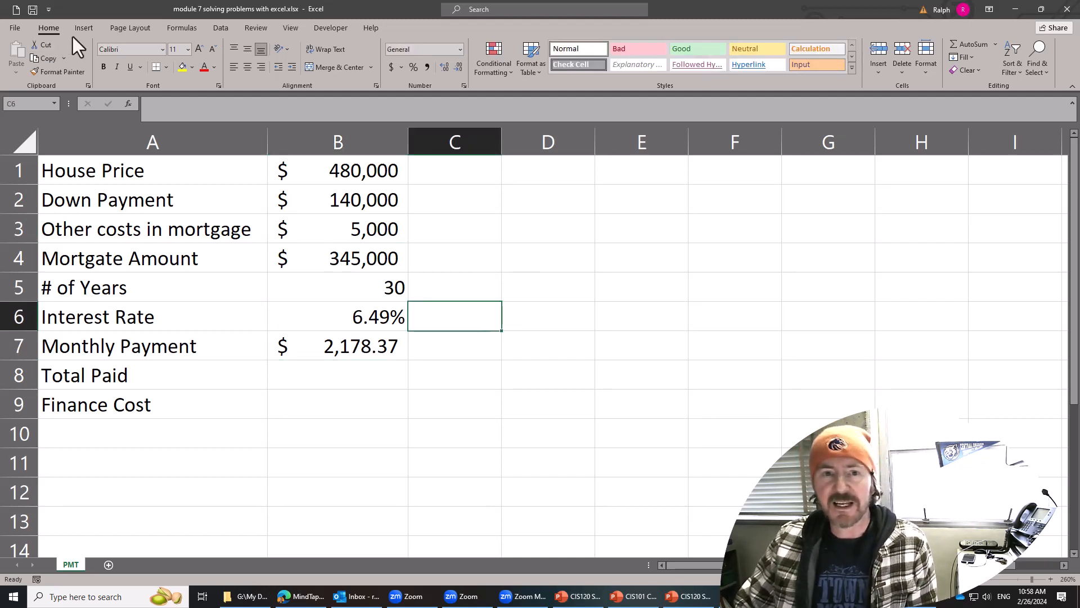
pyautogui.hotkey('ctrl', 'v')
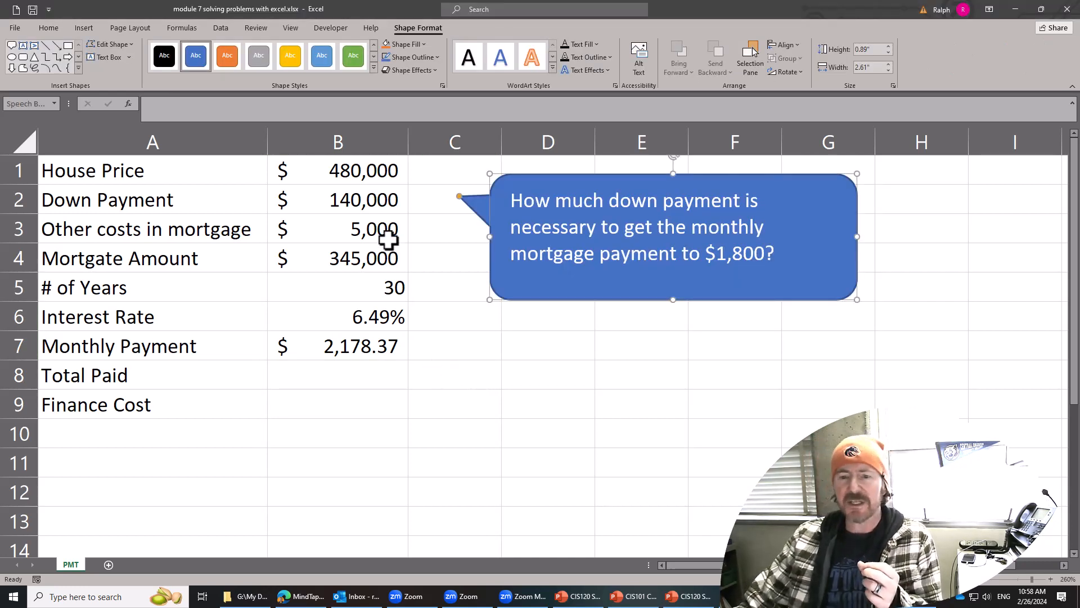
# Examine the down payment, monthly payment and related mortgage cells in column B against the $1,800 target.
pyautogui.click(381, 204)
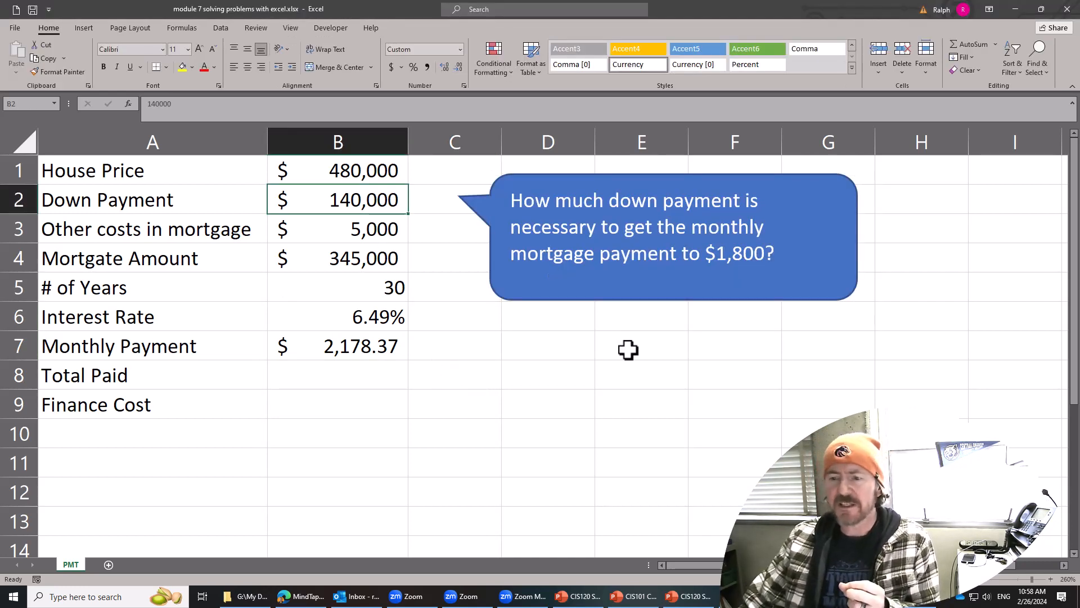
pyautogui.click(321, 346)
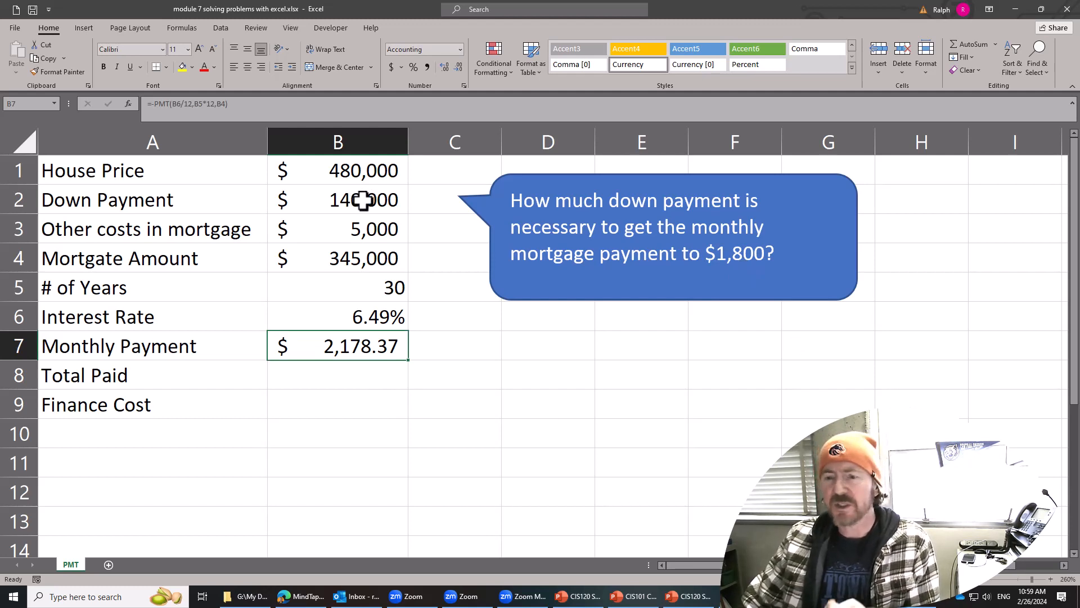
pyautogui.click(483, 401)
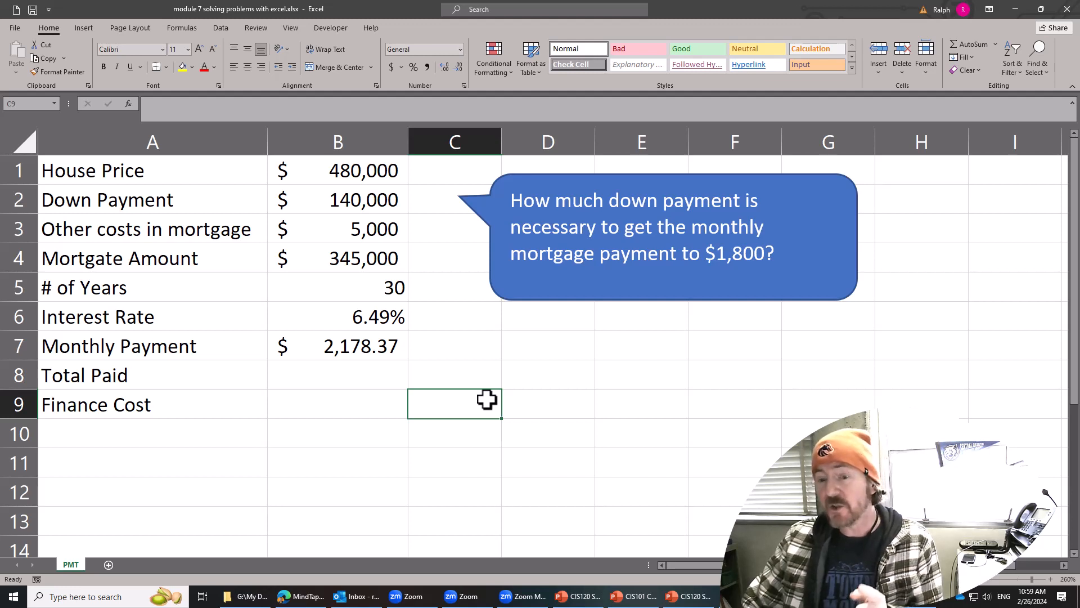
pyautogui.click(355, 346)
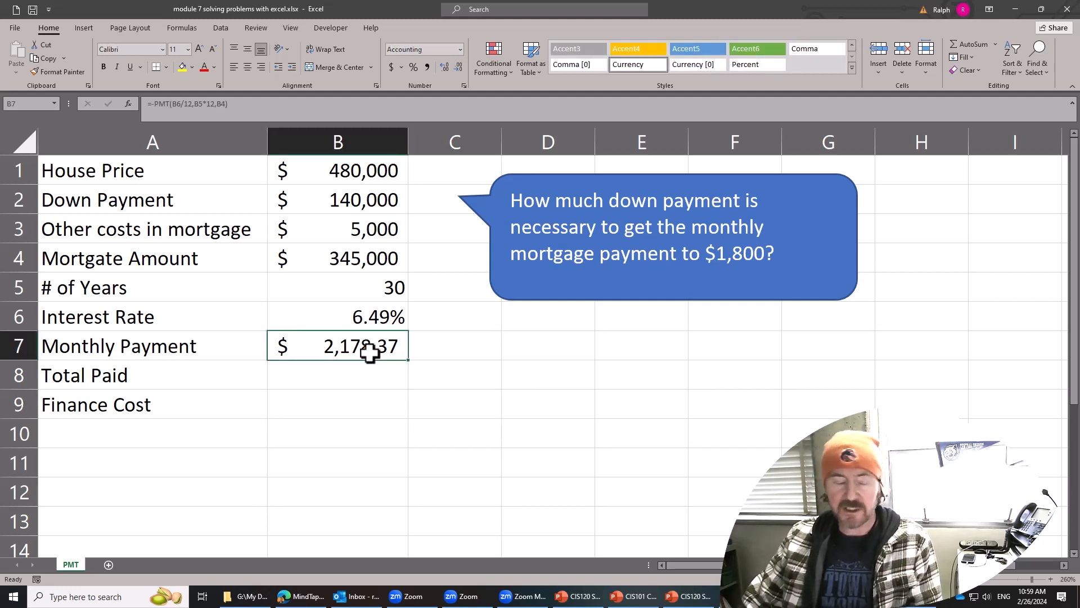
pyautogui.click(369, 201)
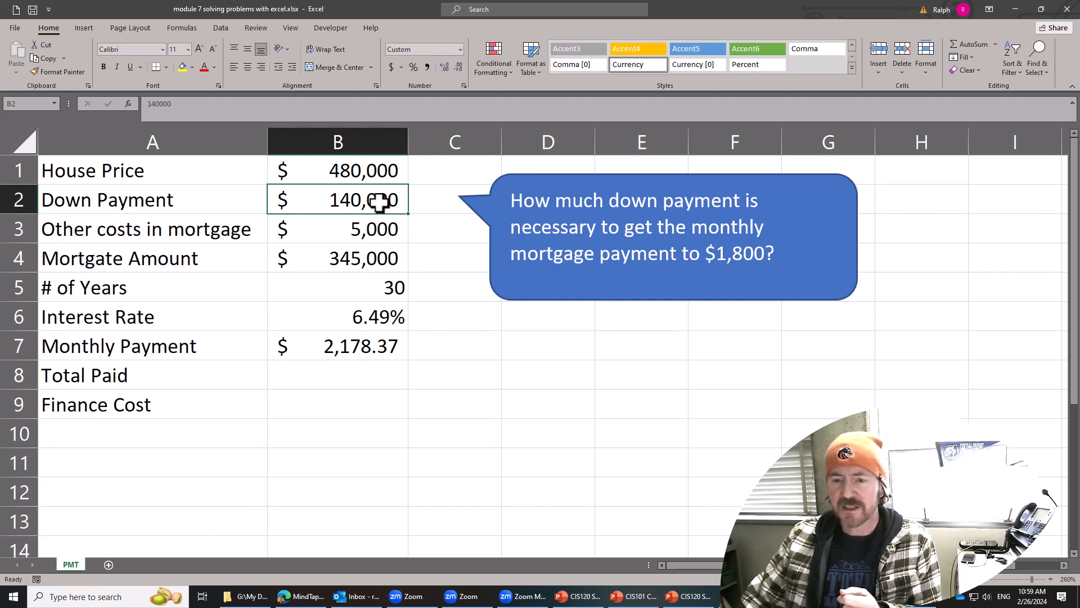
pyautogui.click(518, 362)
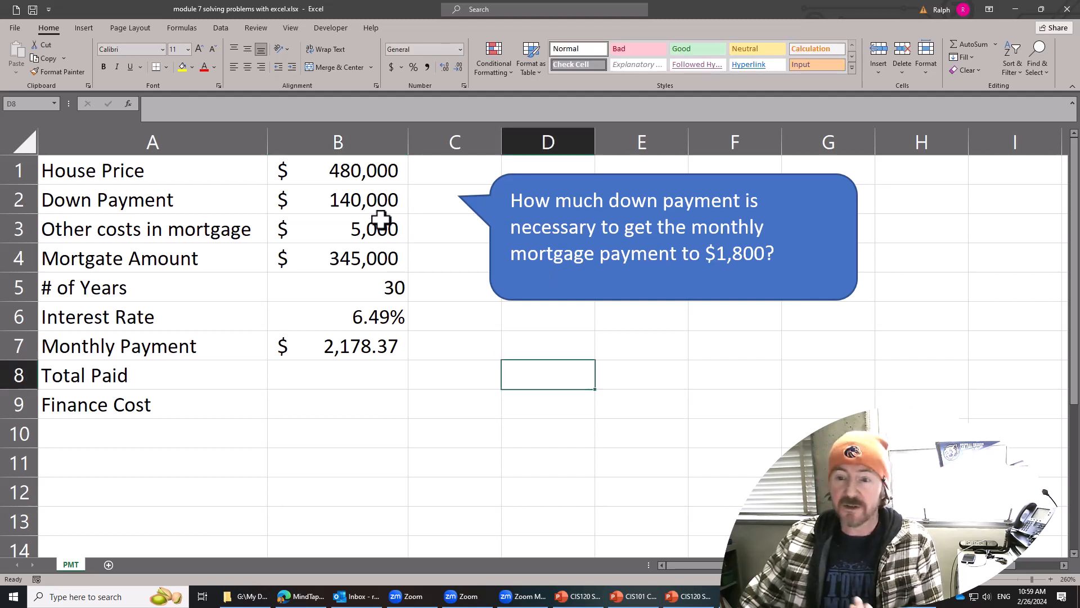
pyautogui.click(370, 379)
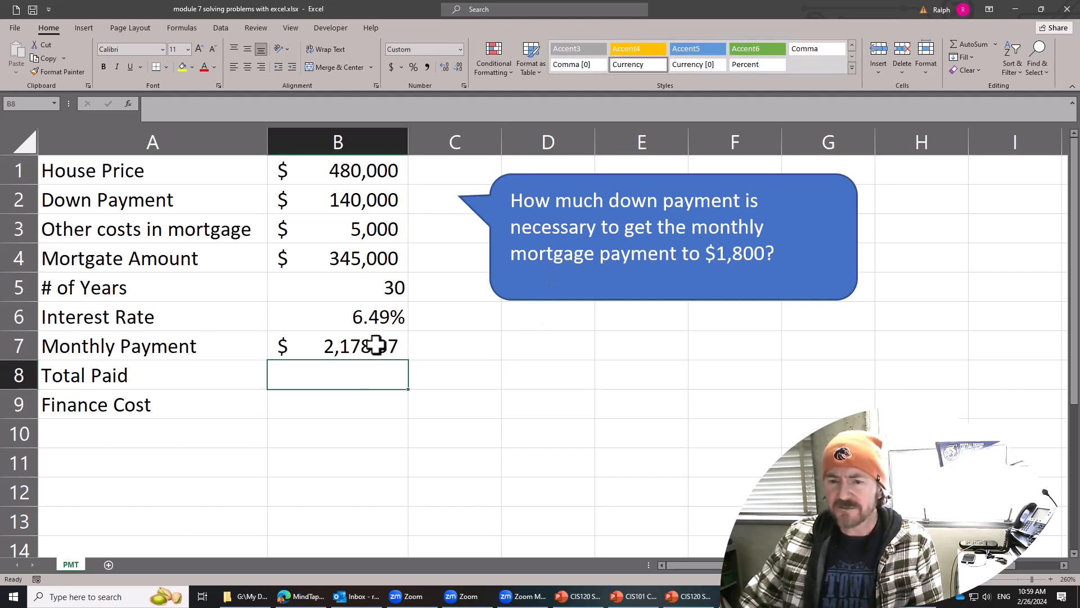
pyautogui.click(366, 181)
pyautogui.click(364, 254)
pyautogui.click(359, 204)
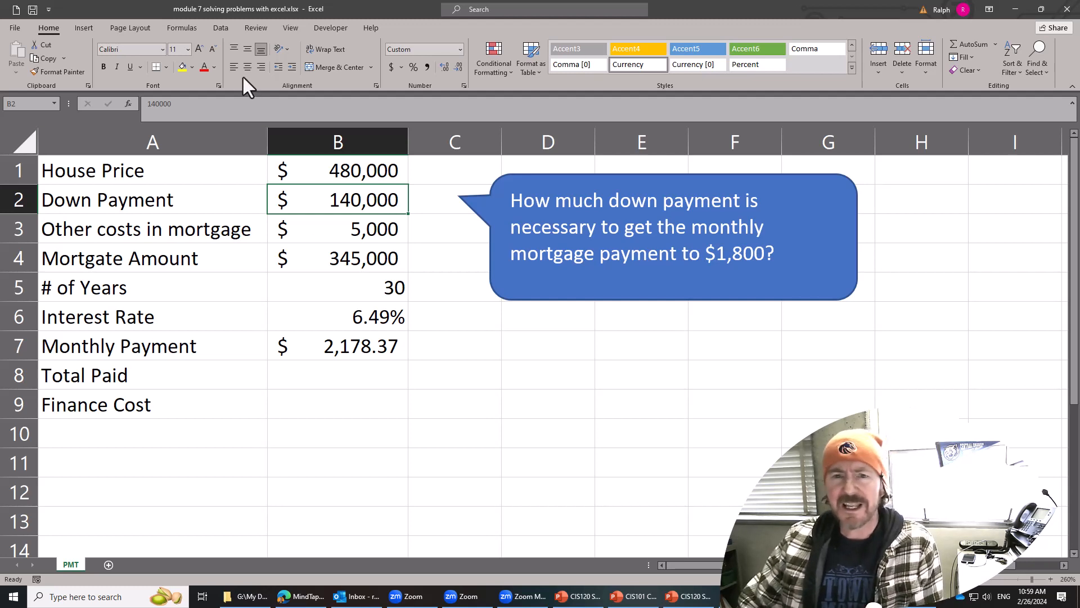
# Set up a Goal Seek that takes the monthly payment in B7 to a value of 1800.
pyautogui.click(220, 28)
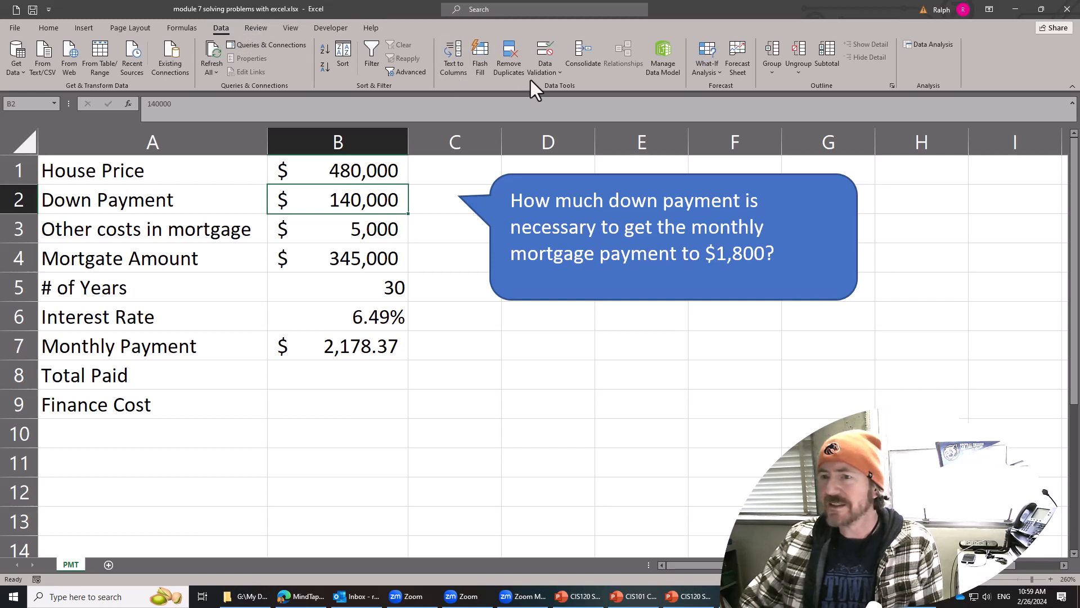
pyautogui.click(559, 72)
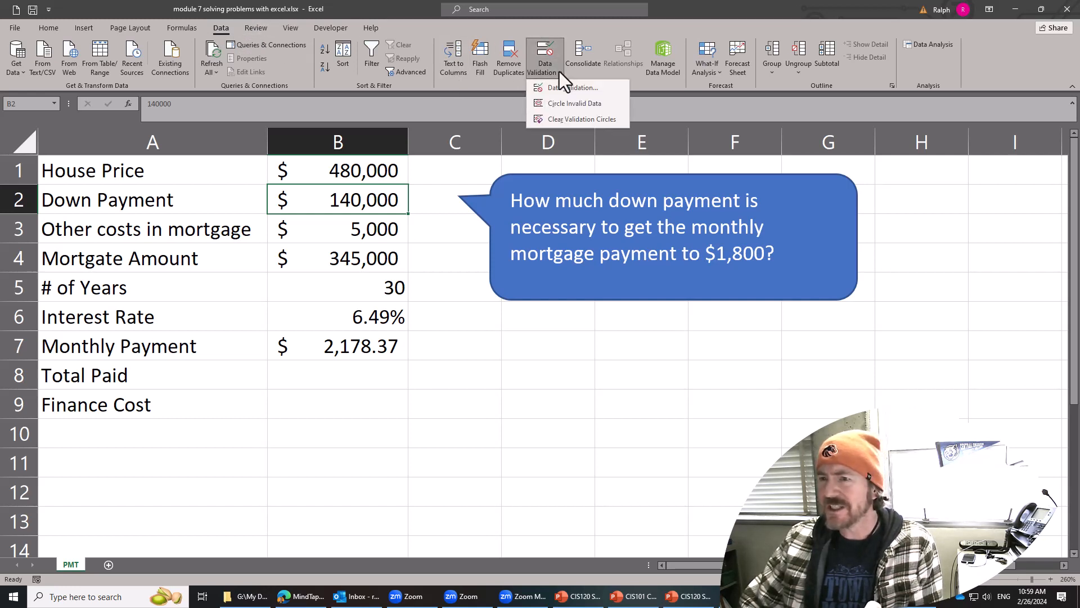
pyautogui.click(559, 72)
pyautogui.click(710, 73)
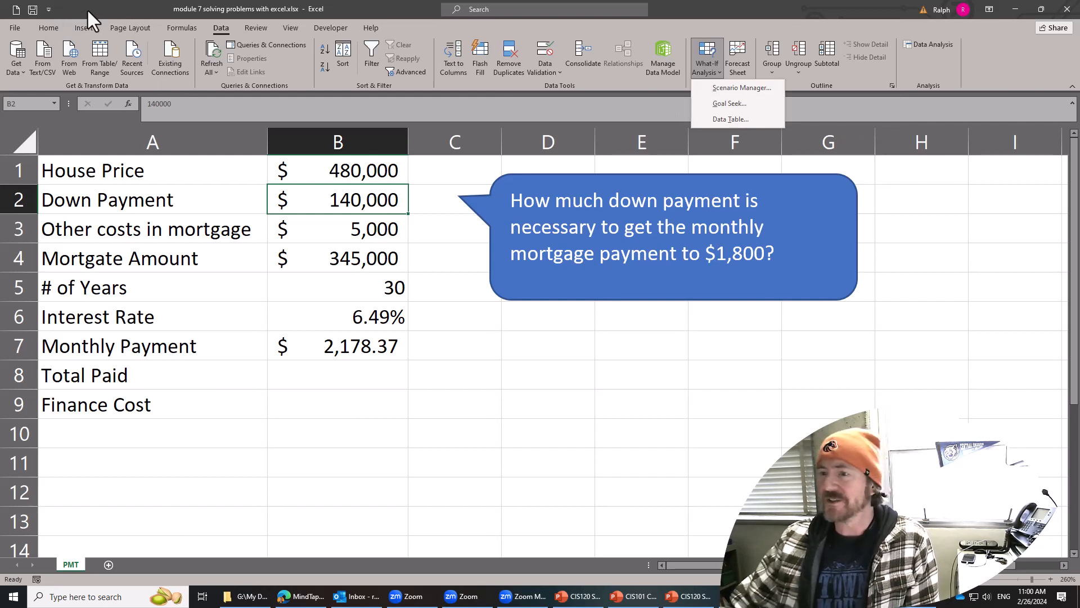
pyautogui.click(729, 104)
pyautogui.moveTo(525, 114); pyautogui.dragTo(479, 99)
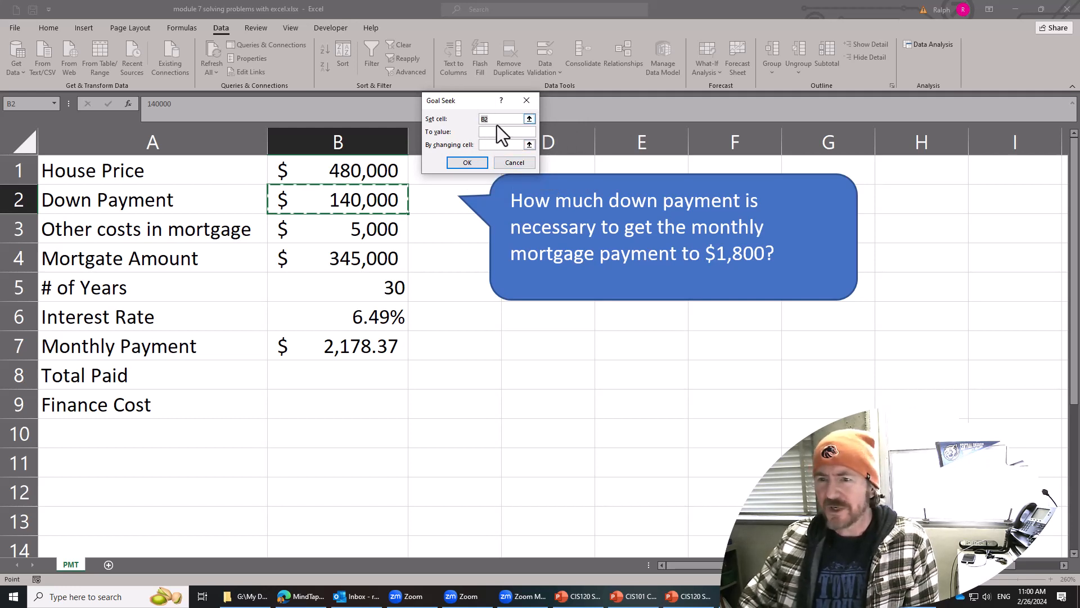
pyautogui.click(371, 353)
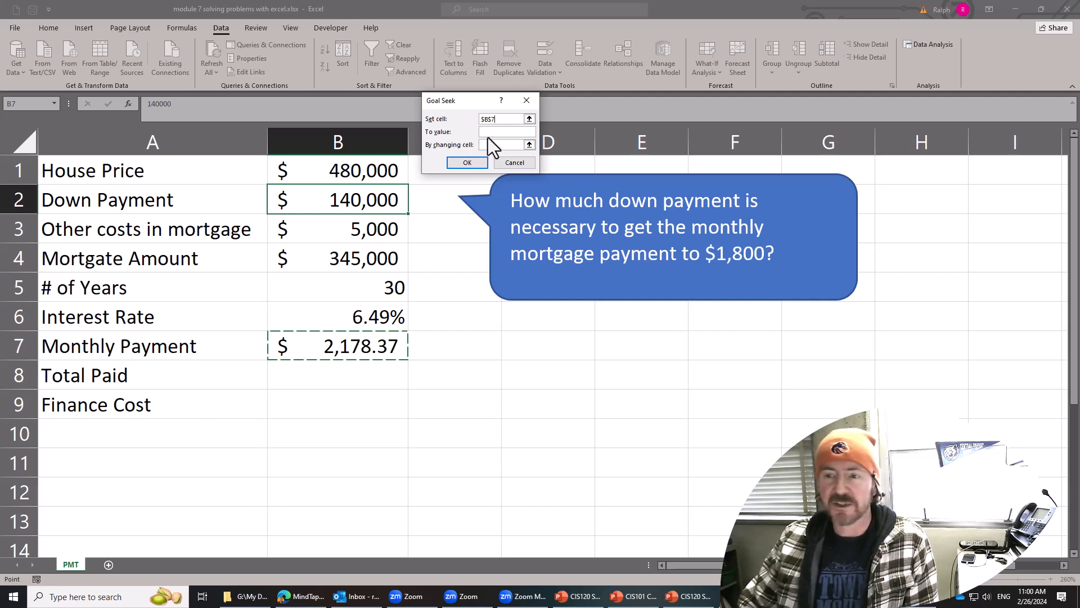
pyautogui.click(489, 133)
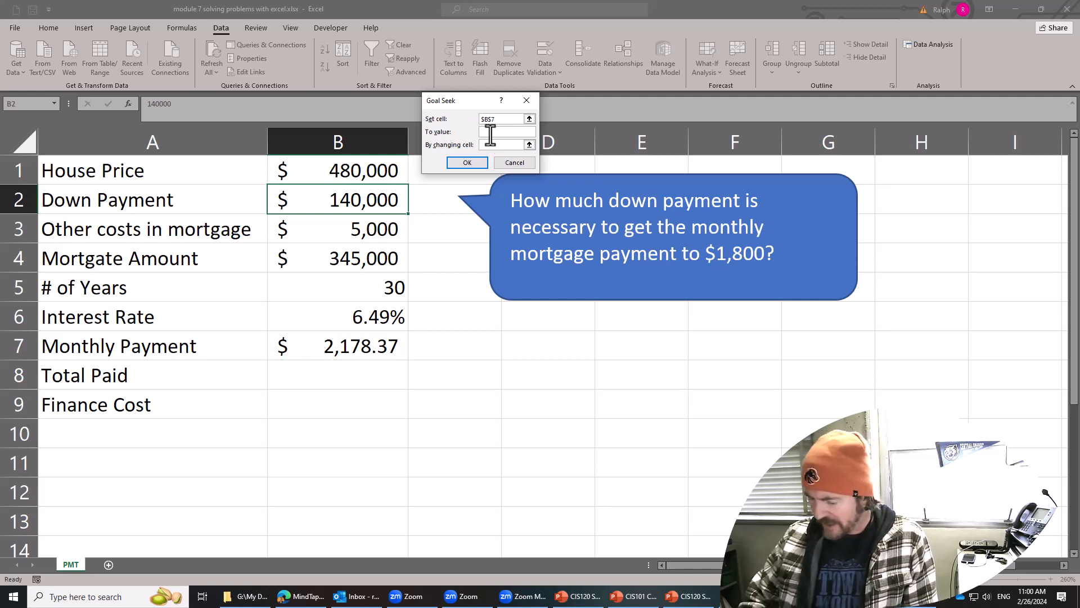
pyautogui.write('1800')
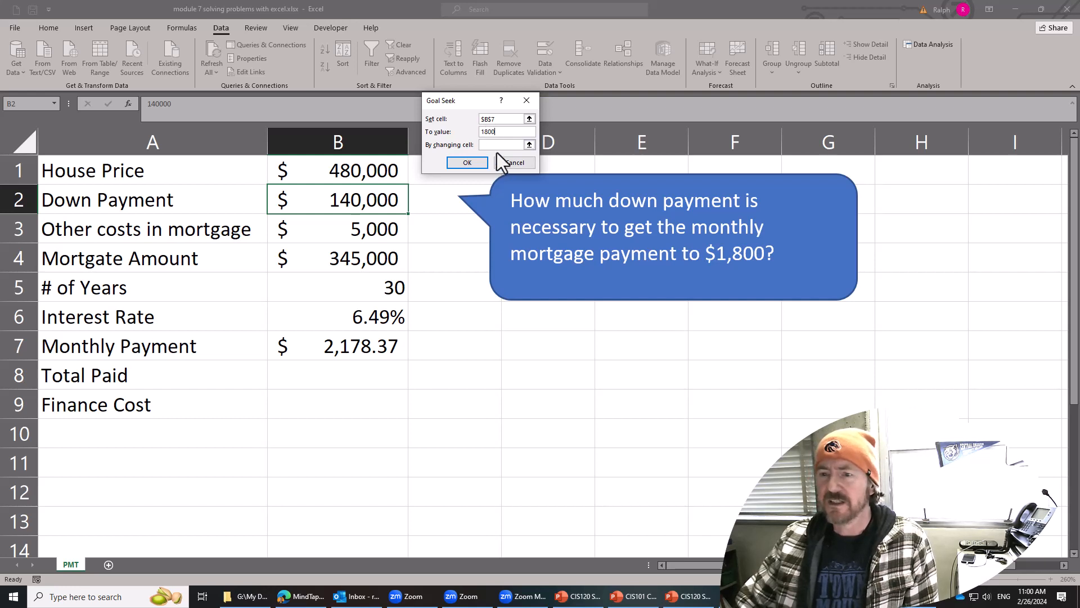
# Use the down payment in B2 as the changing cell, run the Goal Seek and keep its solution, checking B7.
pyautogui.click(495, 144)
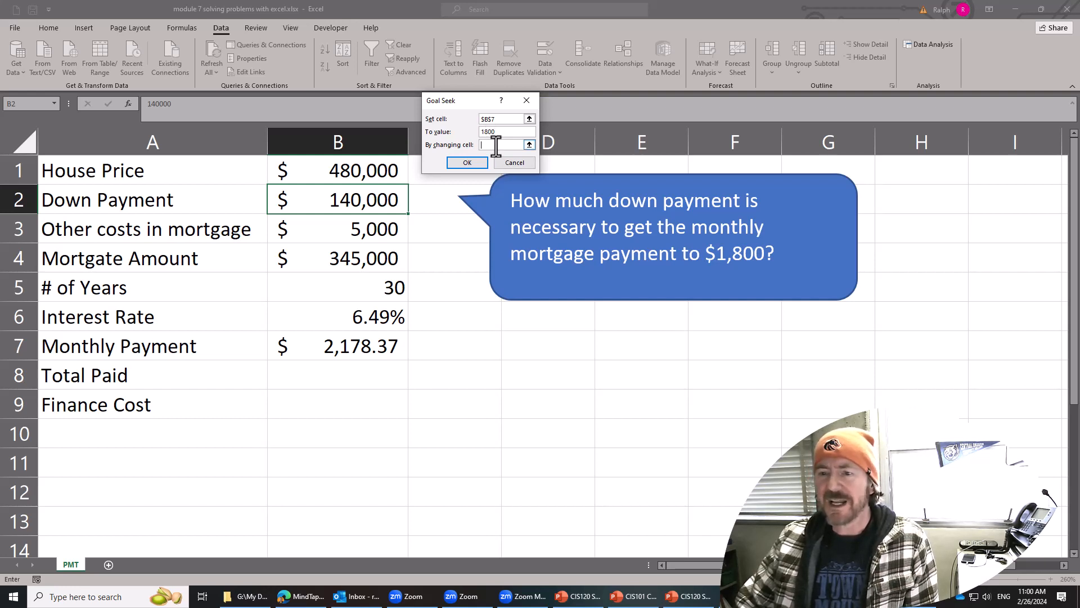
pyautogui.click(369, 203)
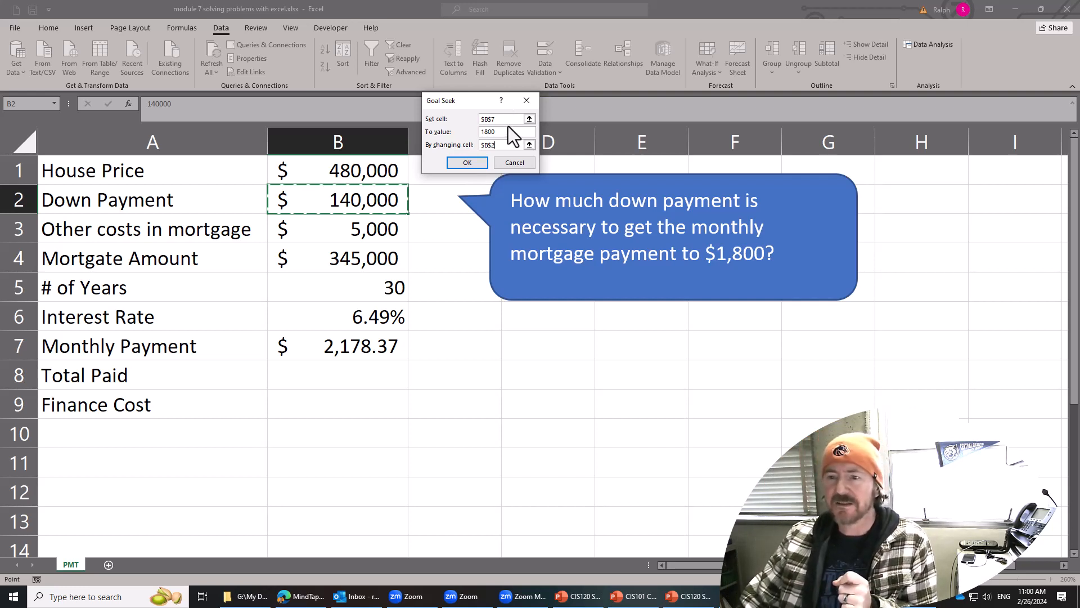
pyautogui.click(480, 163)
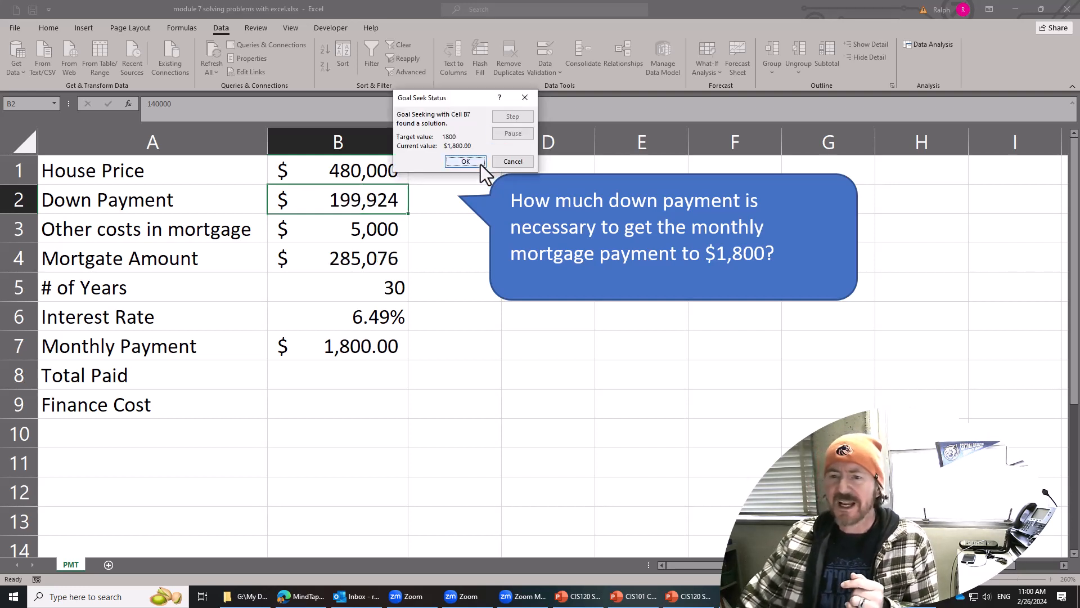
pyautogui.click(466, 162)
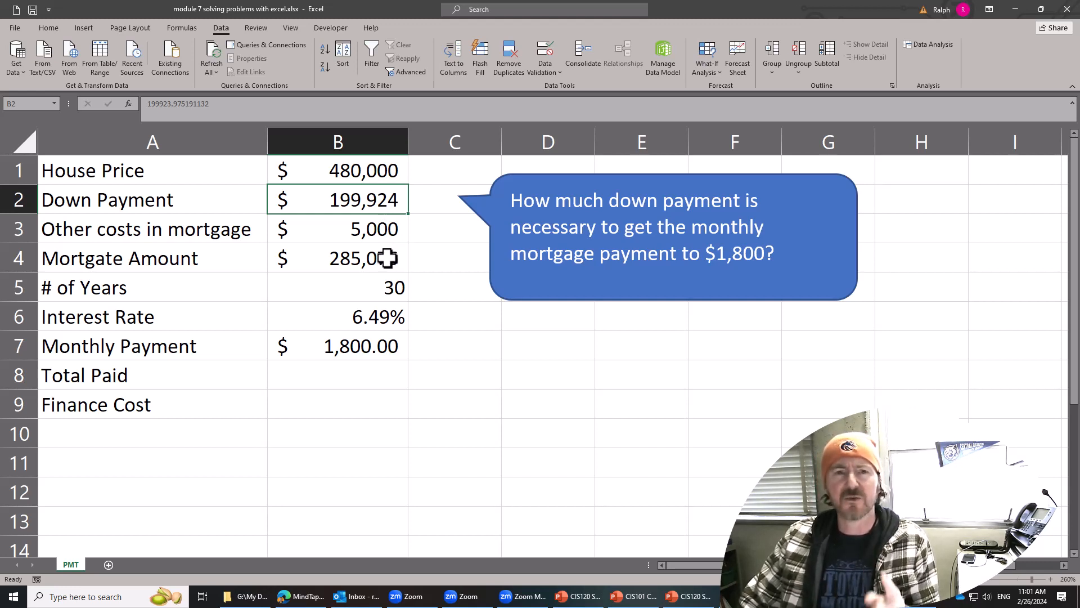
pyautogui.click(363, 345)
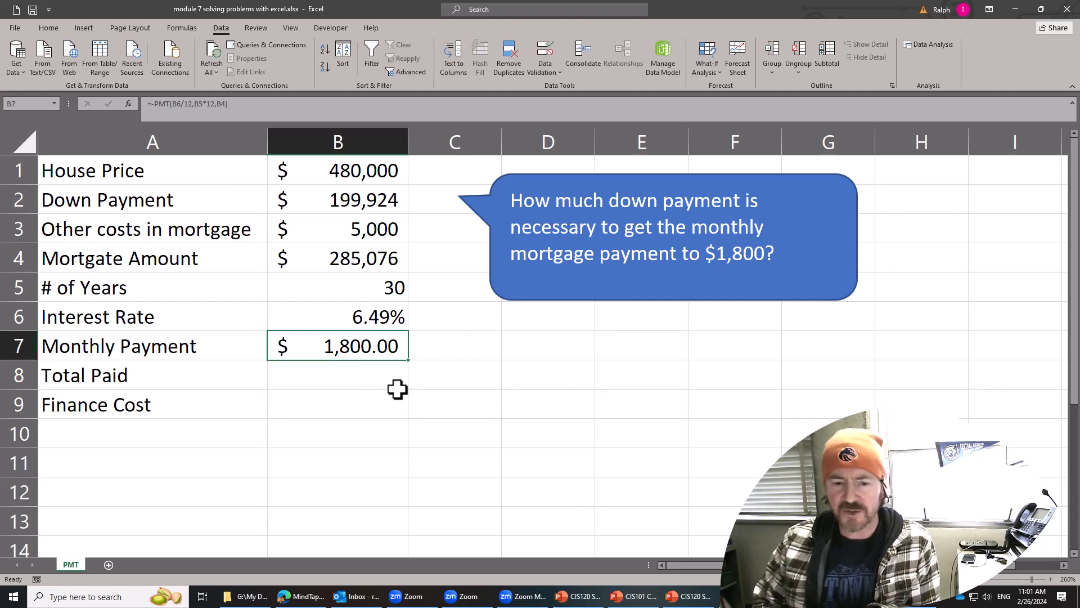
# Calculate the total paid in B8 with =(B7*B5*12)+B2 and compare it with the house price and down payment.
pyautogui.click(369, 428)
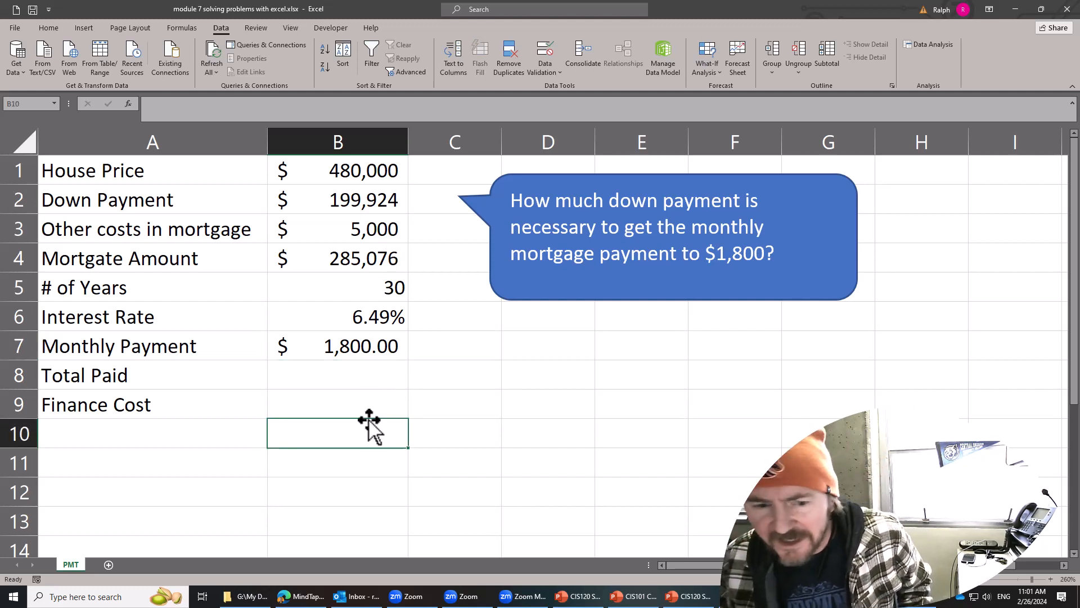
pyautogui.click(363, 381)
pyautogui.write('=')
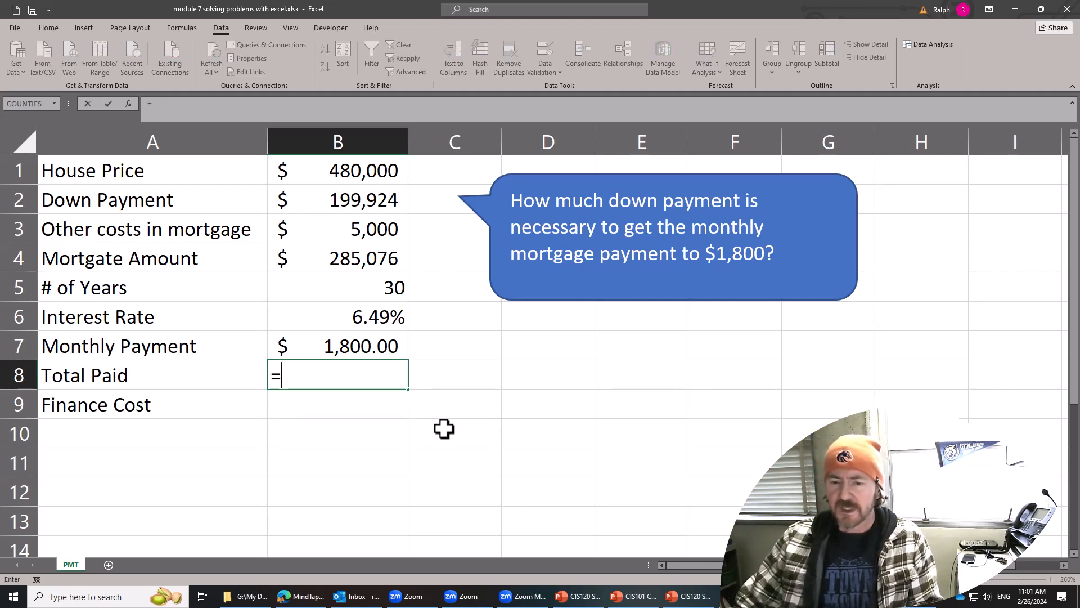
pyautogui.write('(')
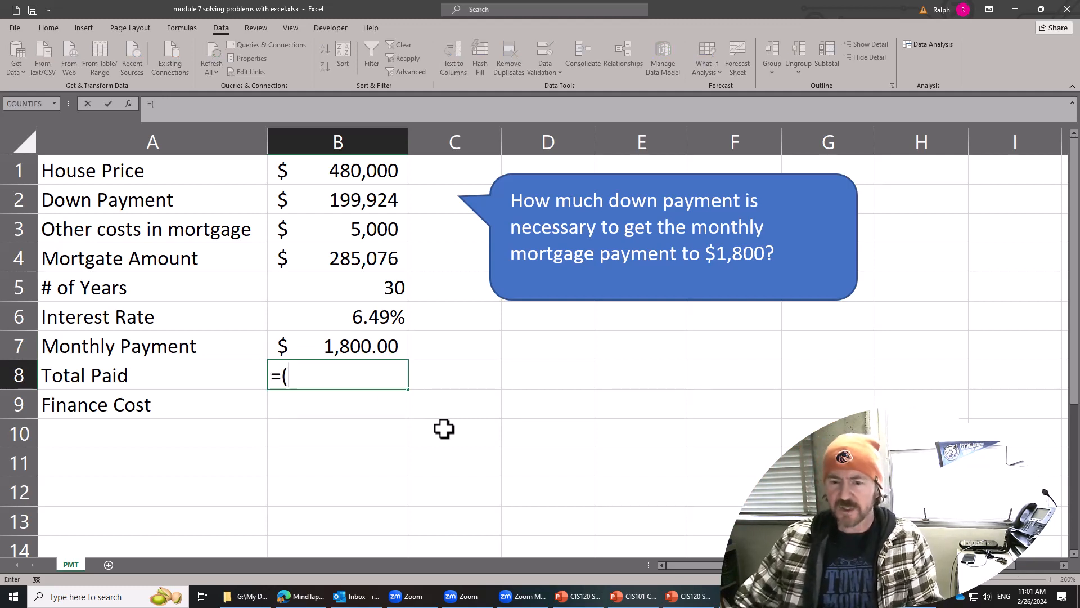
pyautogui.click(383, 348)
pyautogui.write('*')
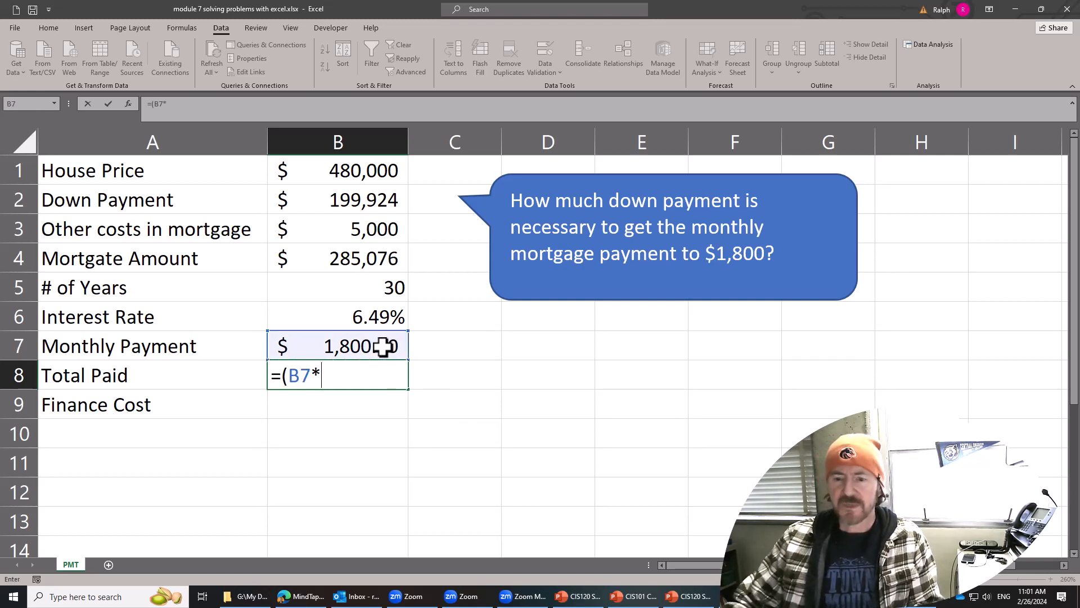
pyautogui.click(392, 286)
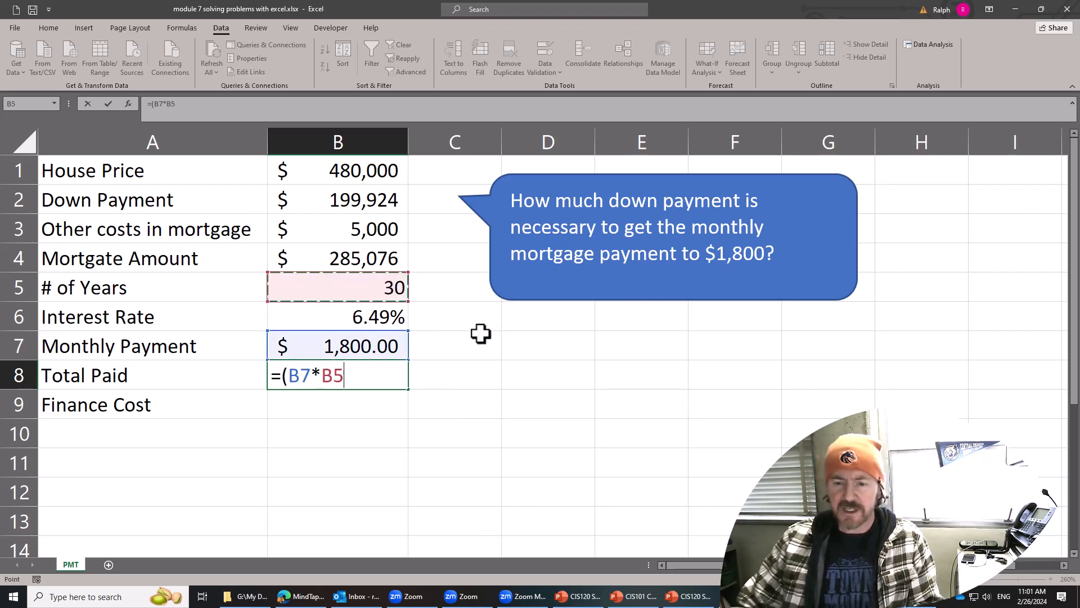
pyautogui.write('(')
pyautogui.press('BackSpace')
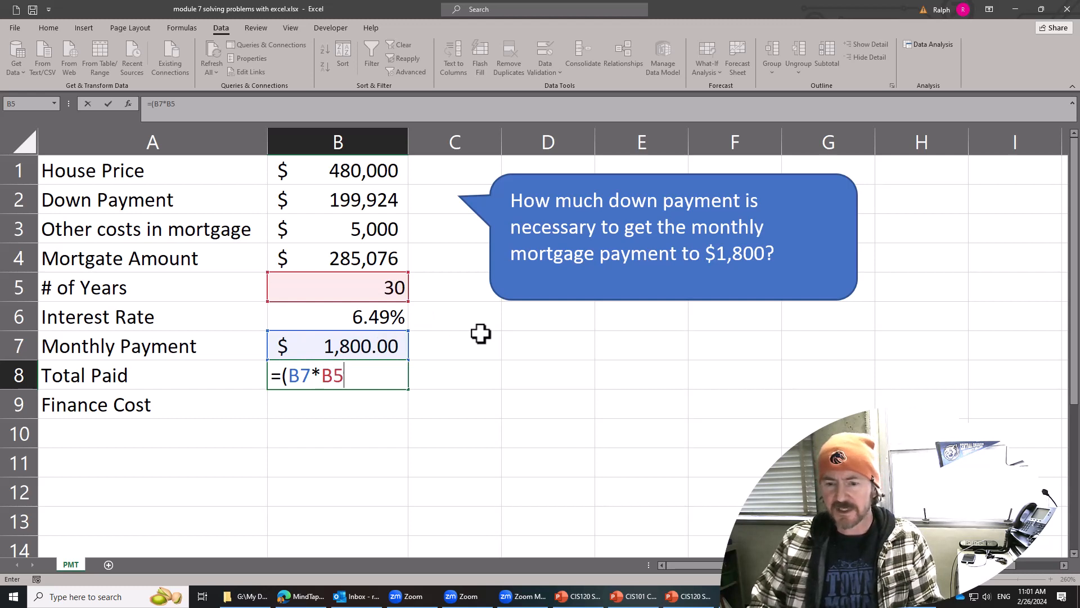
pyautogui.write('*12')
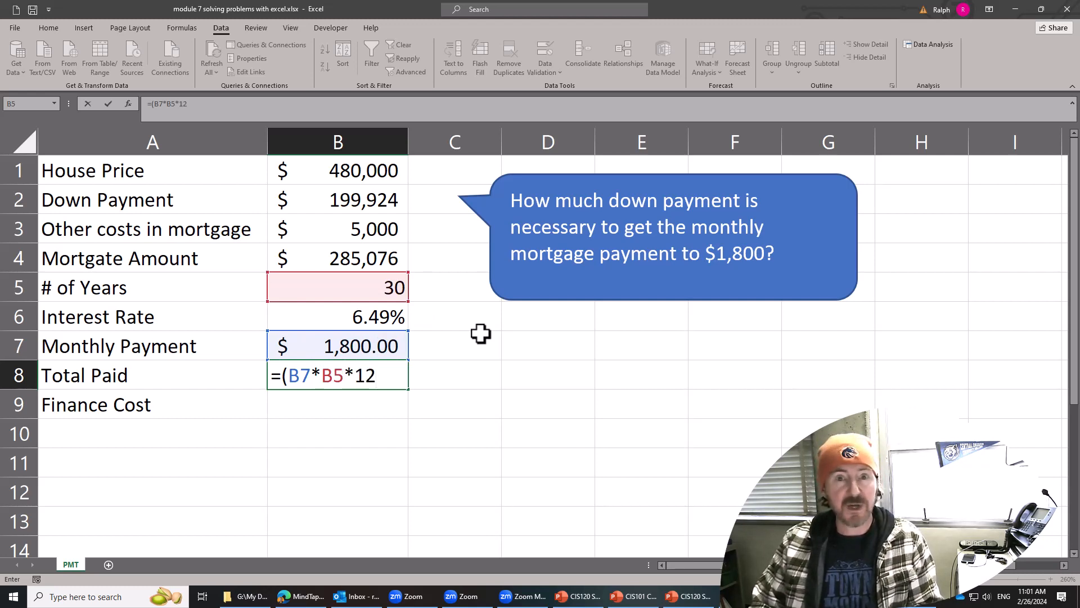
pyautogui.write(')')
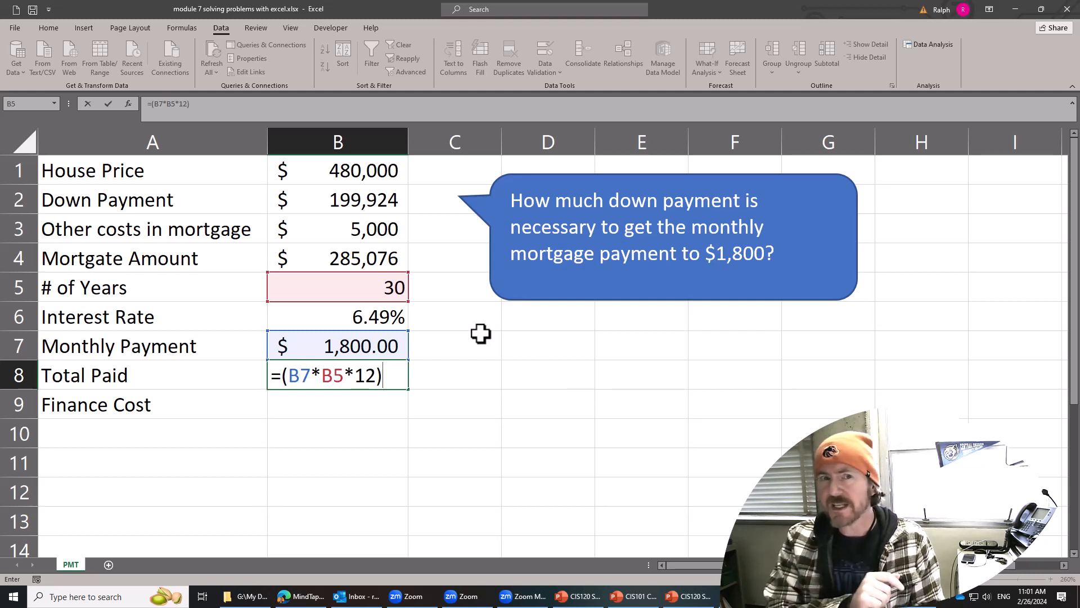
pyautogui.write('+')
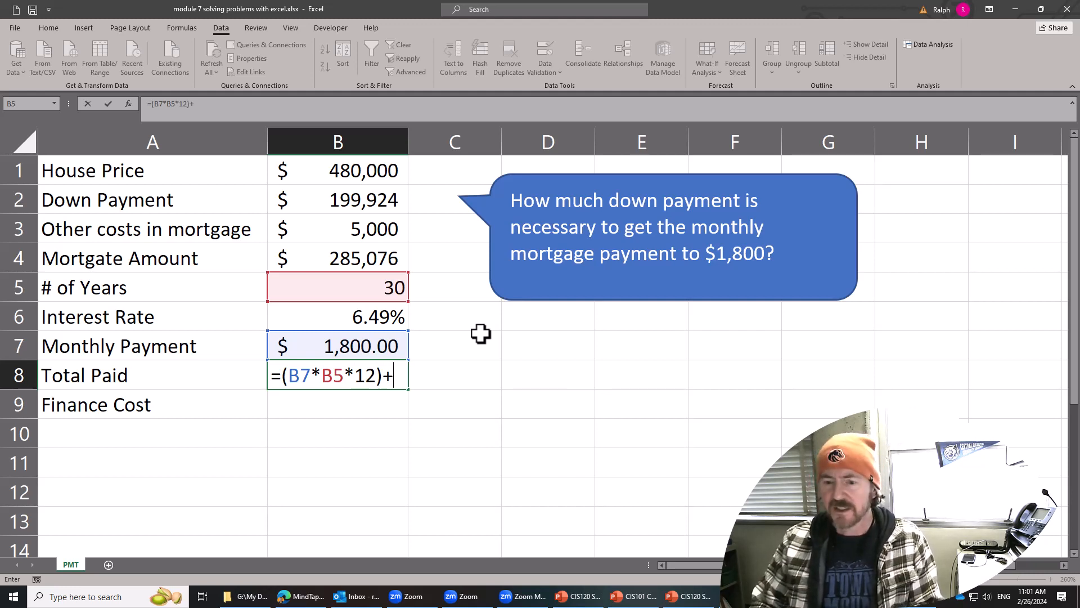
pyautogui.click(375, 202)
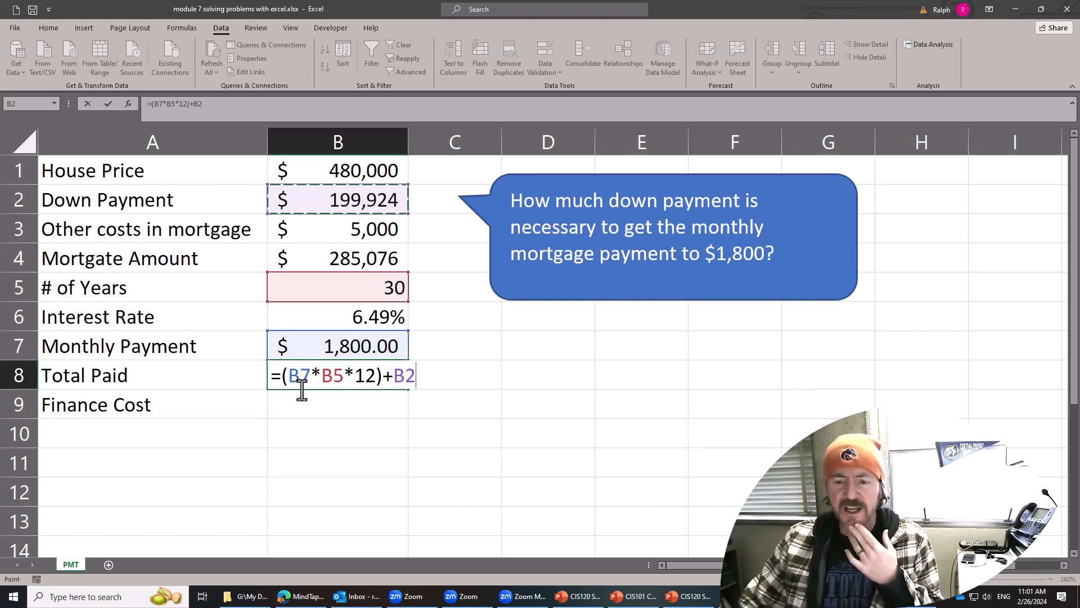
pyautogui.moveTo(289, 380); pyautogui.dragTo(415, 376)
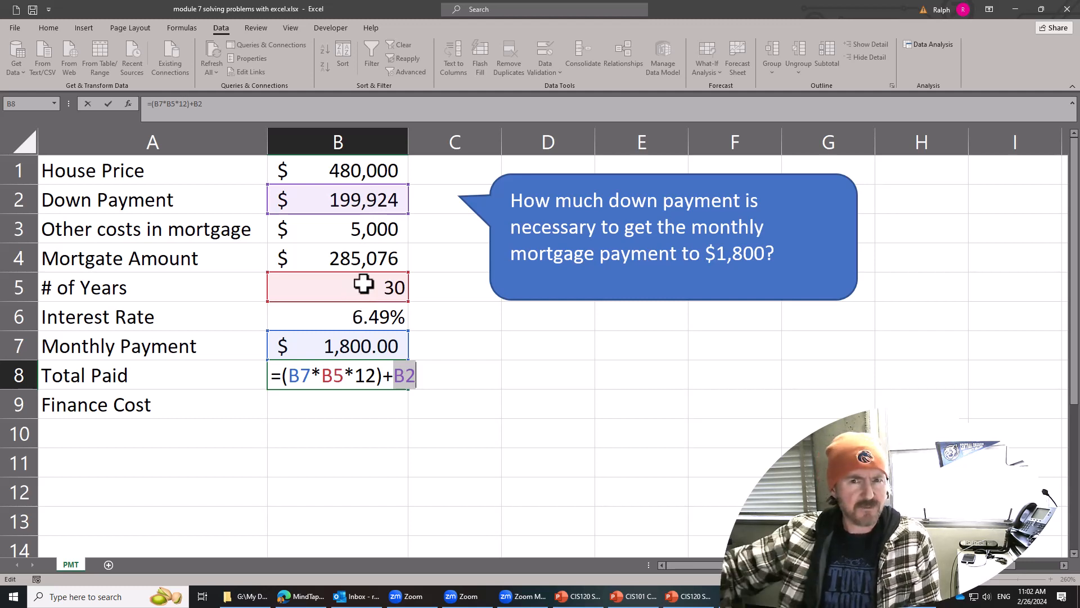
pyautogui.press('Return')
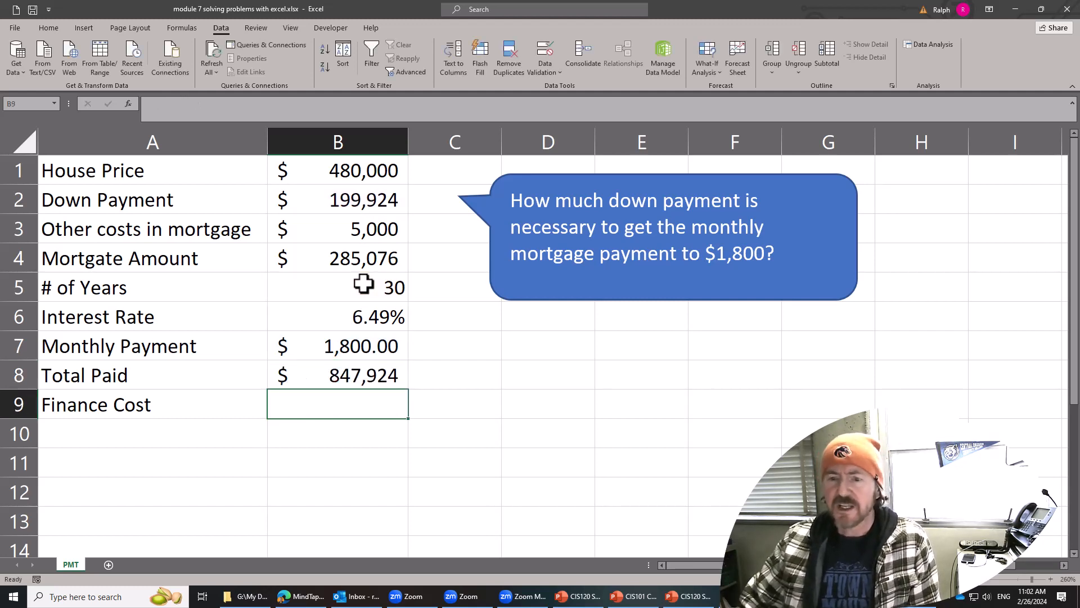
pyautogui.click(366, 179)
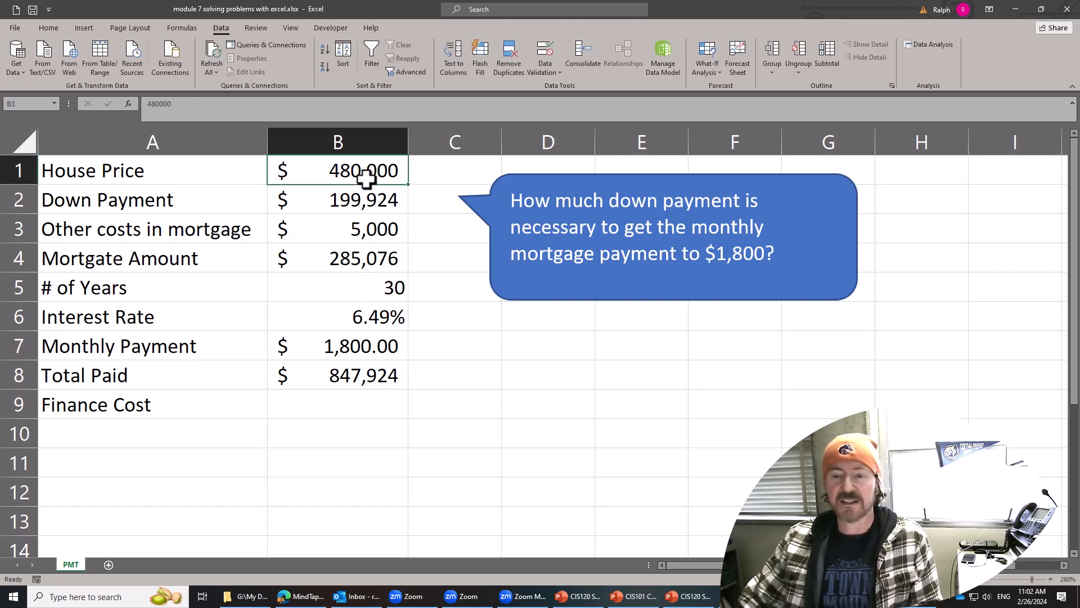
pyautogui.click(373, 374)
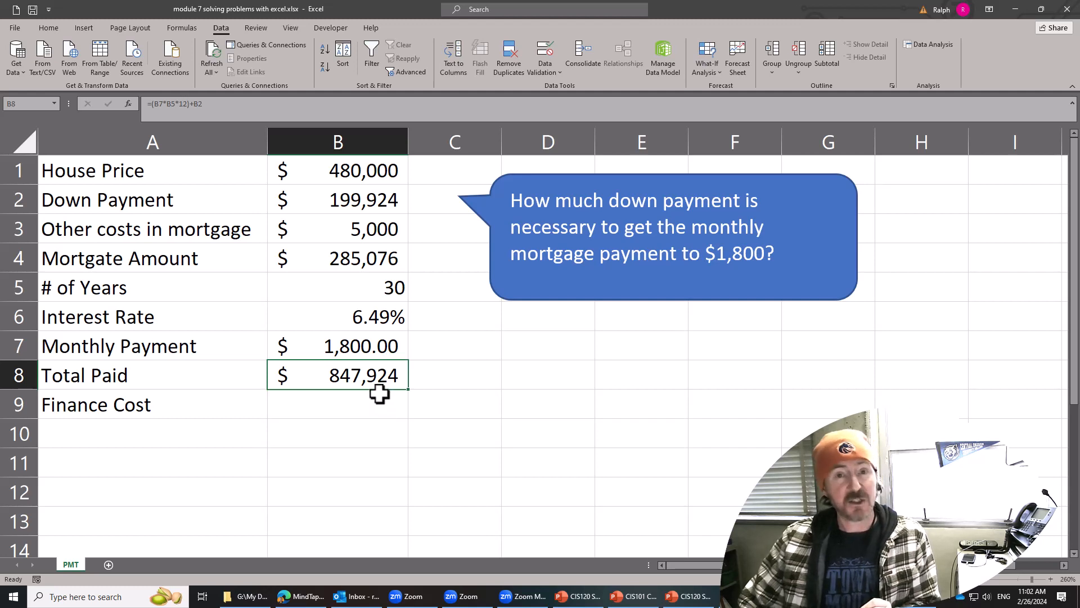
pyautogui.click(357, 206)
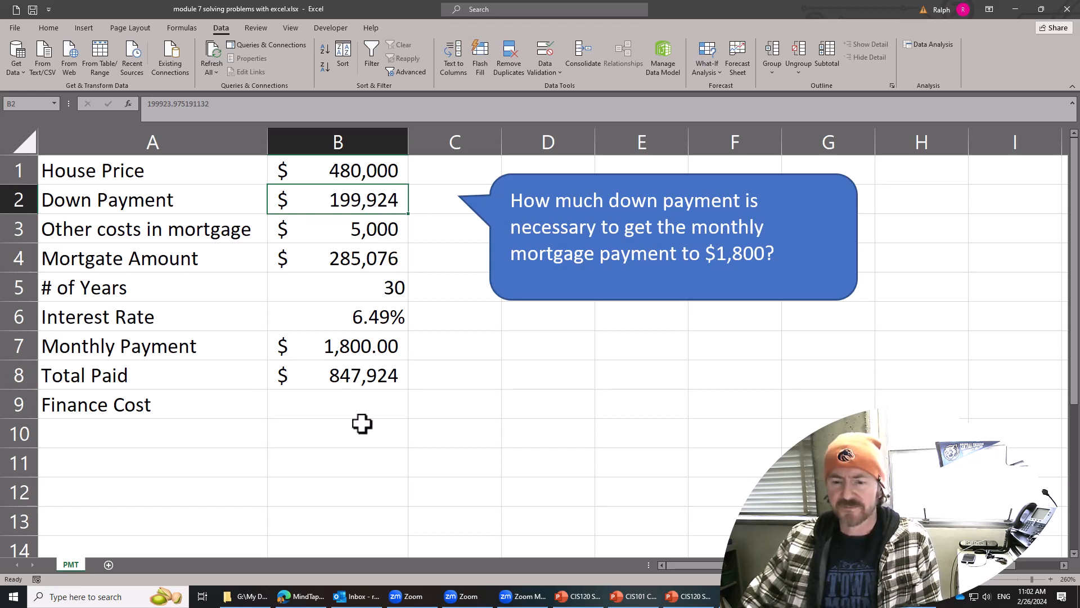
# Calculate the finance cost in B9 as total paid minus house price with =B8-B1, and check the formula.
pyautogui.click(339, 409)
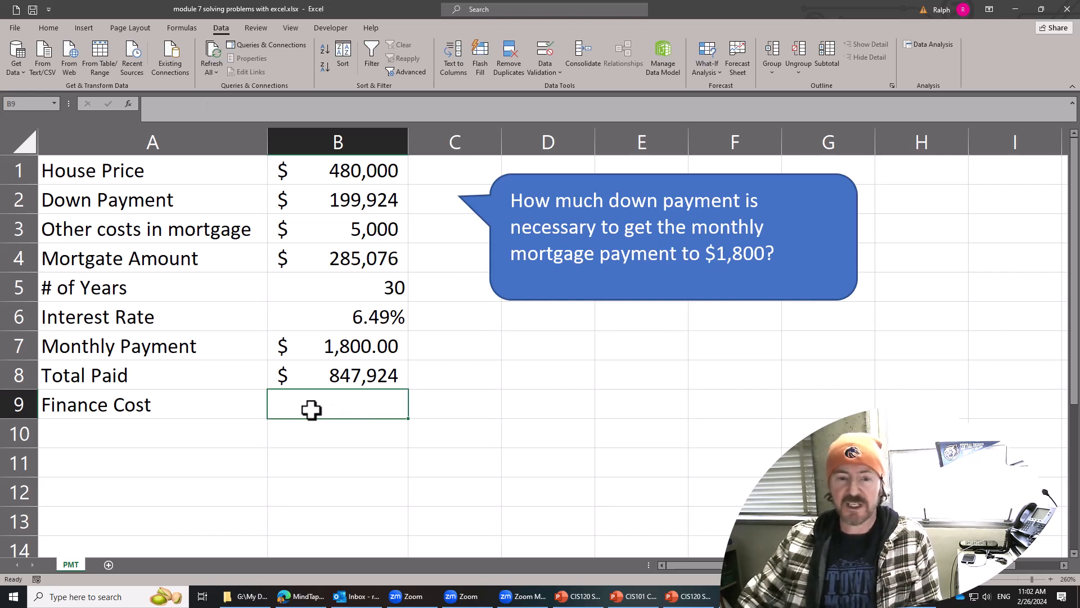
pyautogui.click(380, 267)
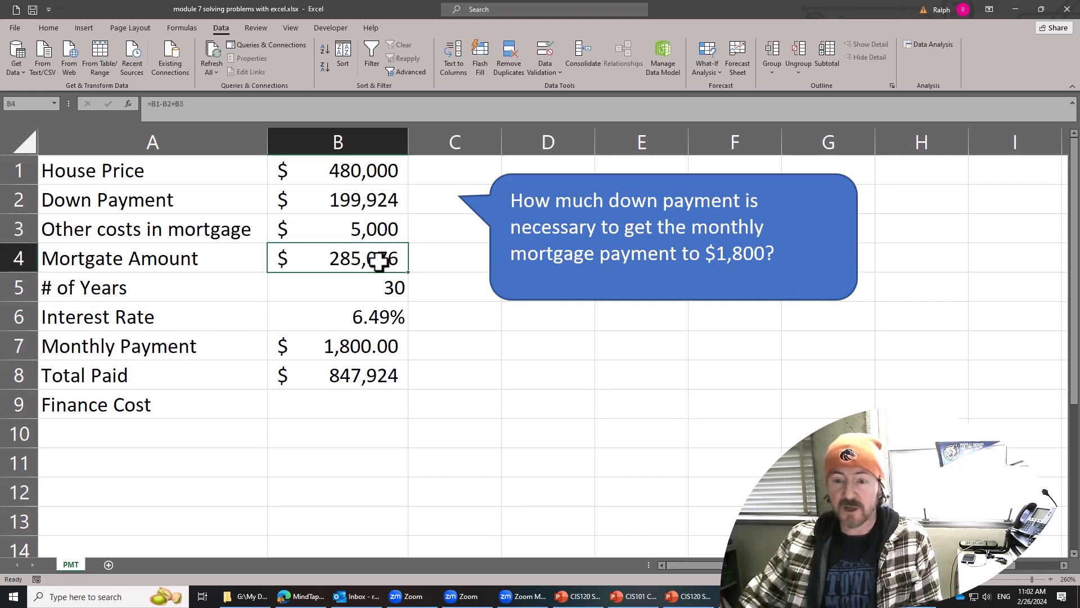
pyautogui.click(356, 406)
pyautogui.write('=')
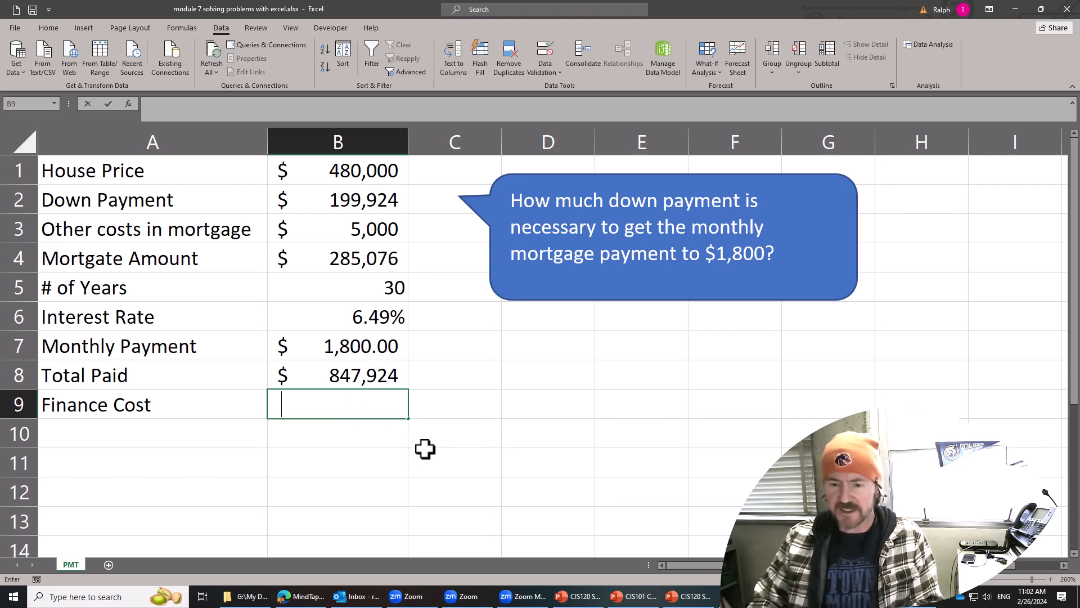
pyautogui.click(367, 374)
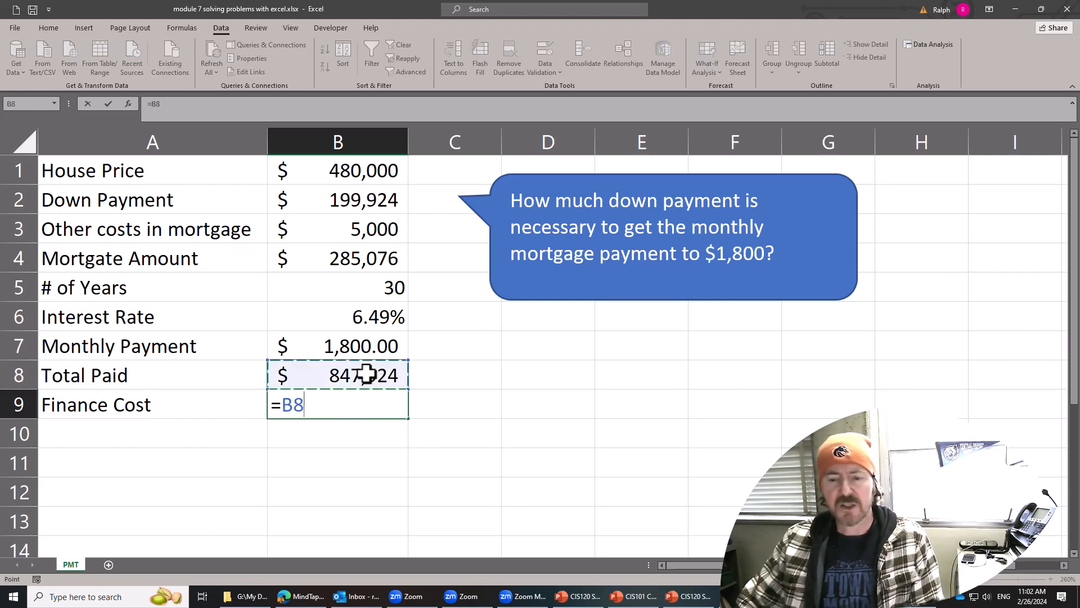
pyautogui.write('-')
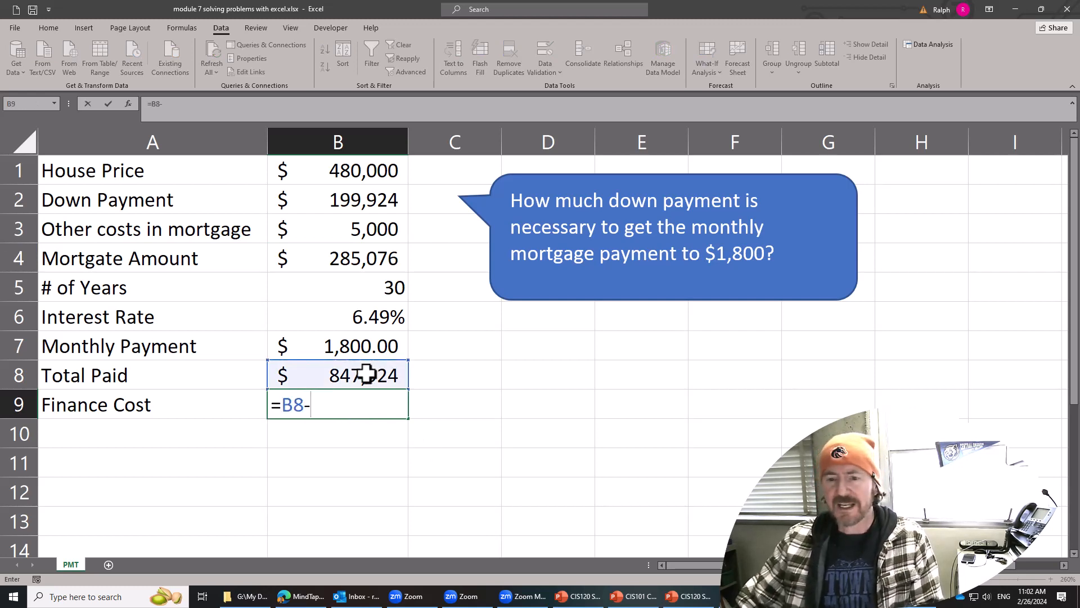
pyautogui.click(368, 171)
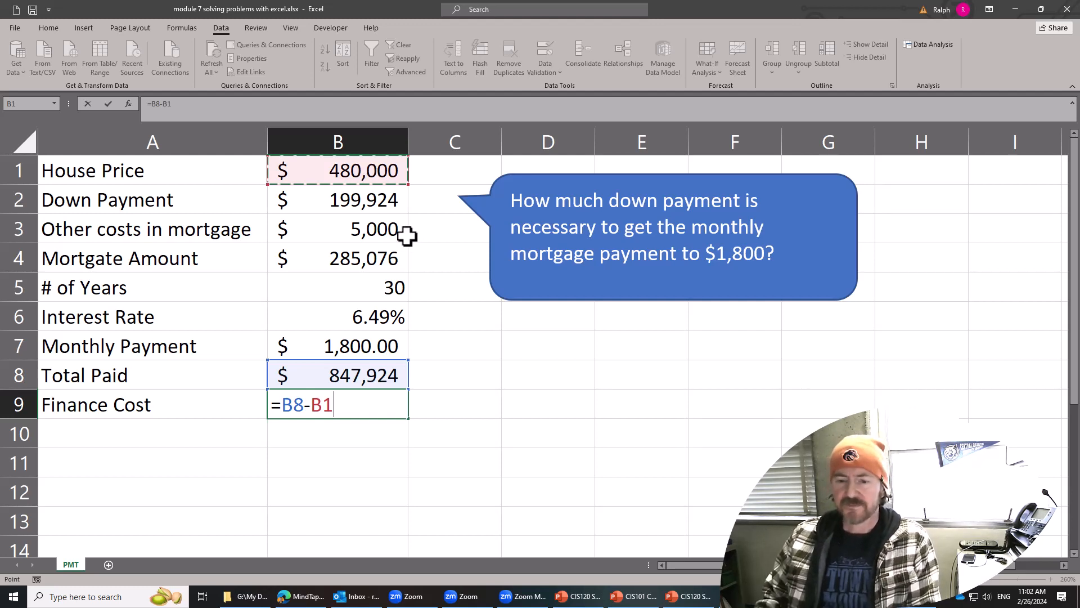
pyautogui.press('Return')
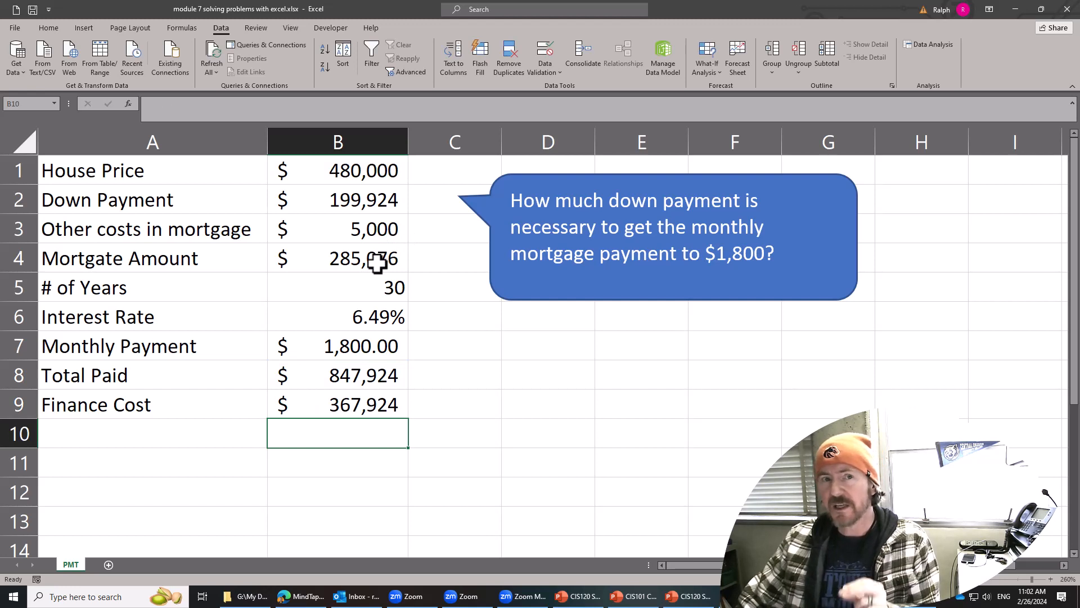
pyautogui.click(357, 410)
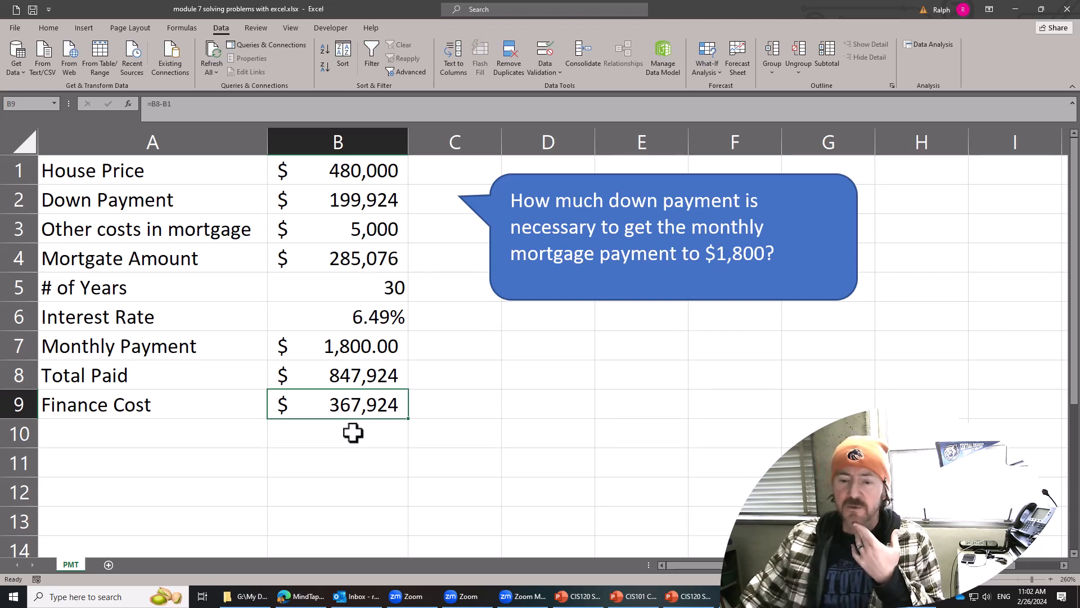
# Replace the down payment in B2 with 80,000.
pyautogui.click(356, 201)
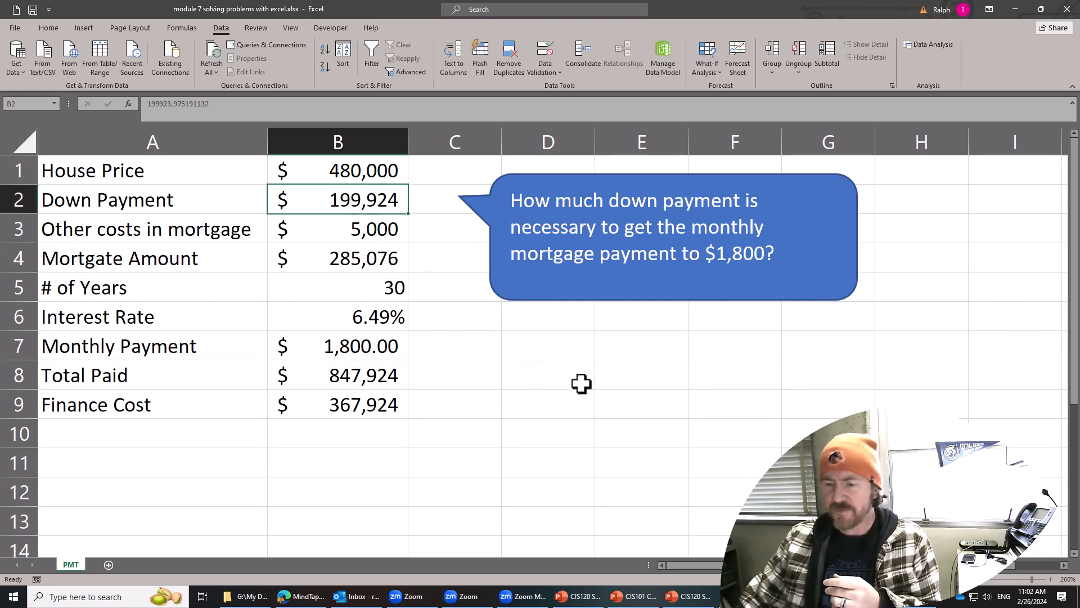
pyautogui.write('80')
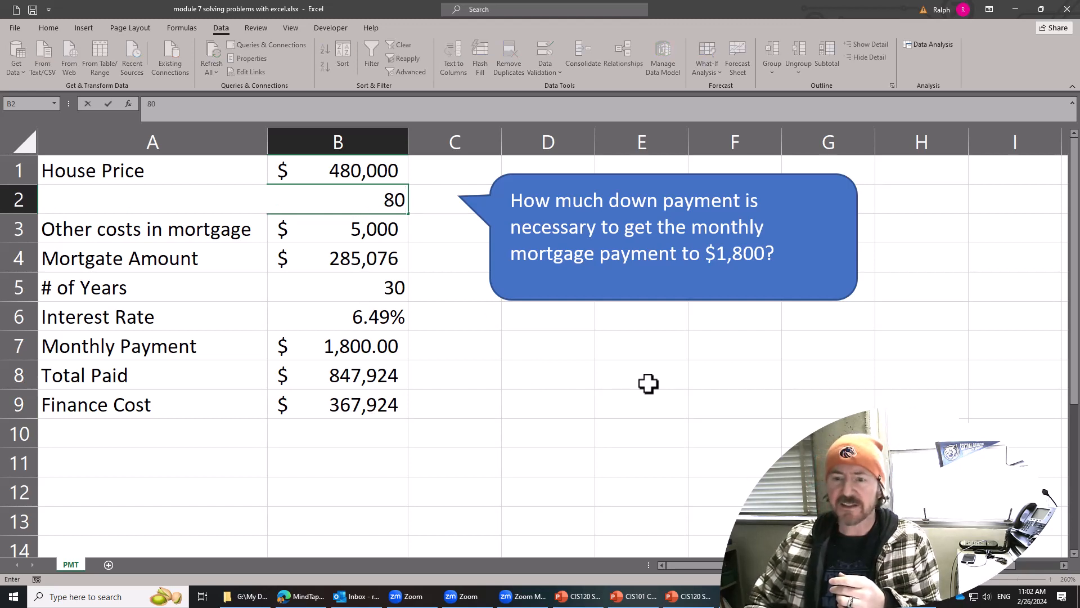
pyautogui.write(',000')
pyautogui.press('Return')
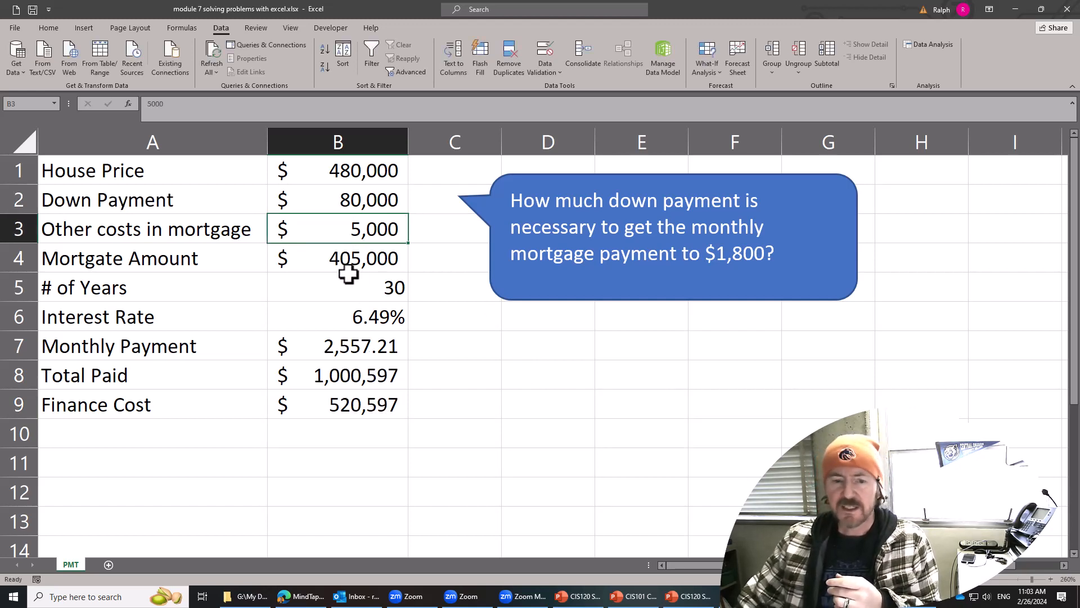
# Examine how the new down payment affects the mortgage amount, monthly payment, total paid and finance cost compared with the house price.
pyautogui.click(345, 260)
pyautogui.click(354, 350)
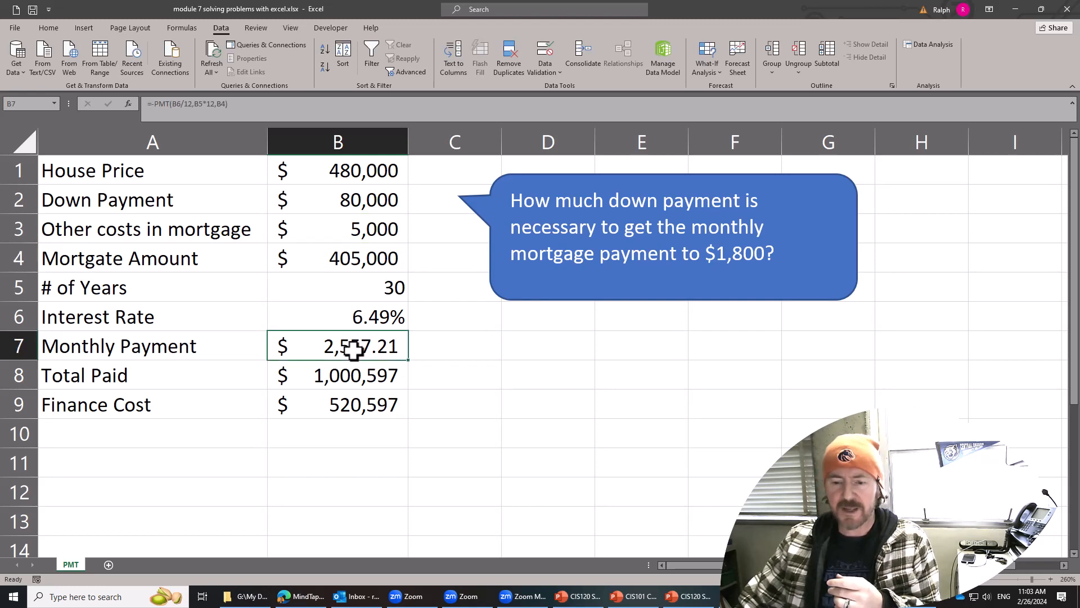
pyautogui.click(357, 378)
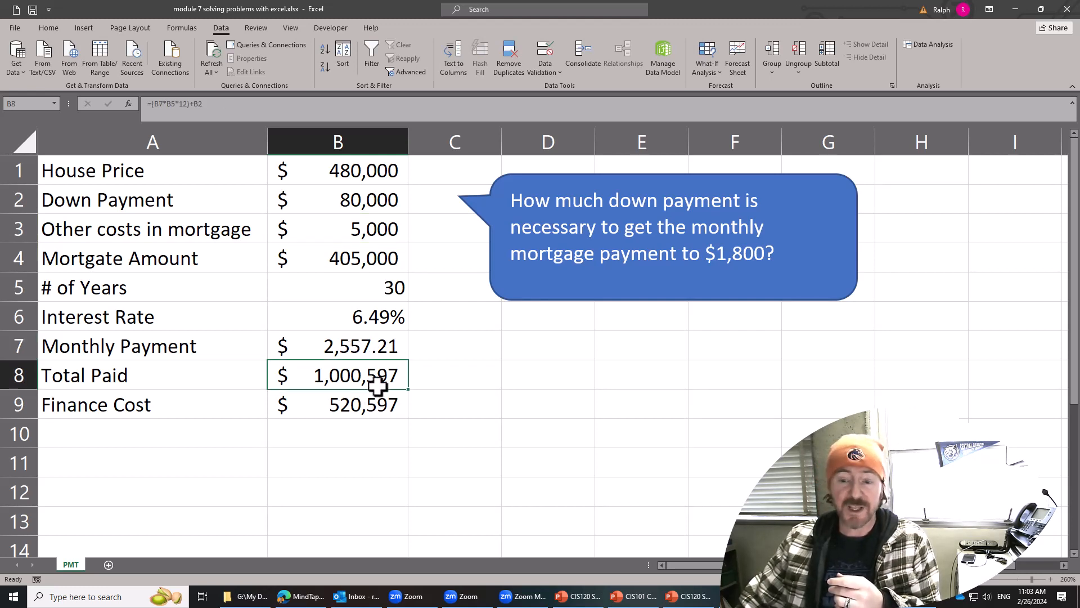
pyautogui.click(391, 176)
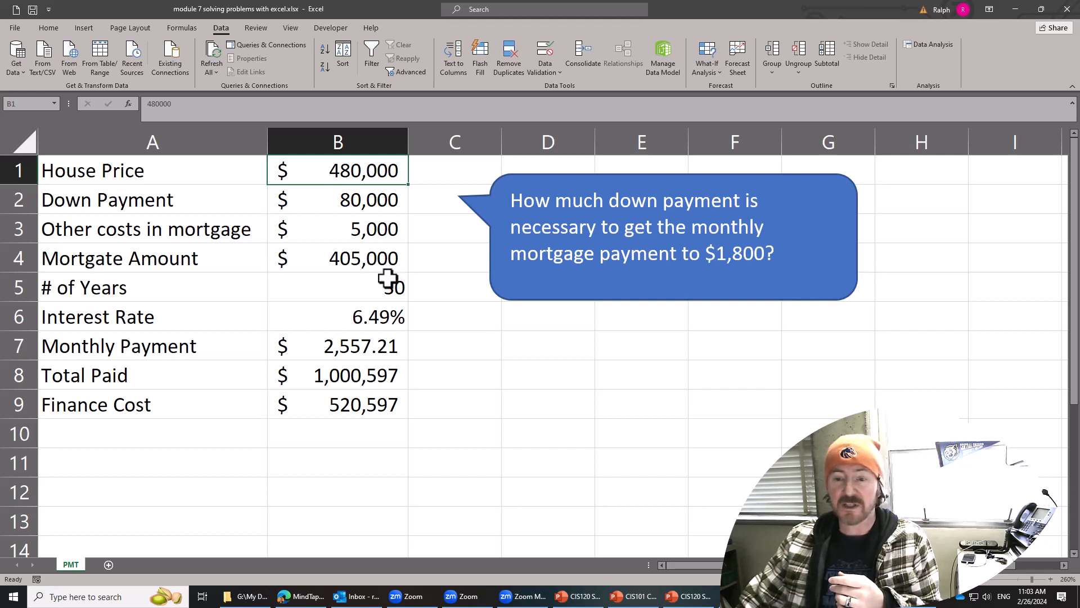
pyautogui.click(373, 259)
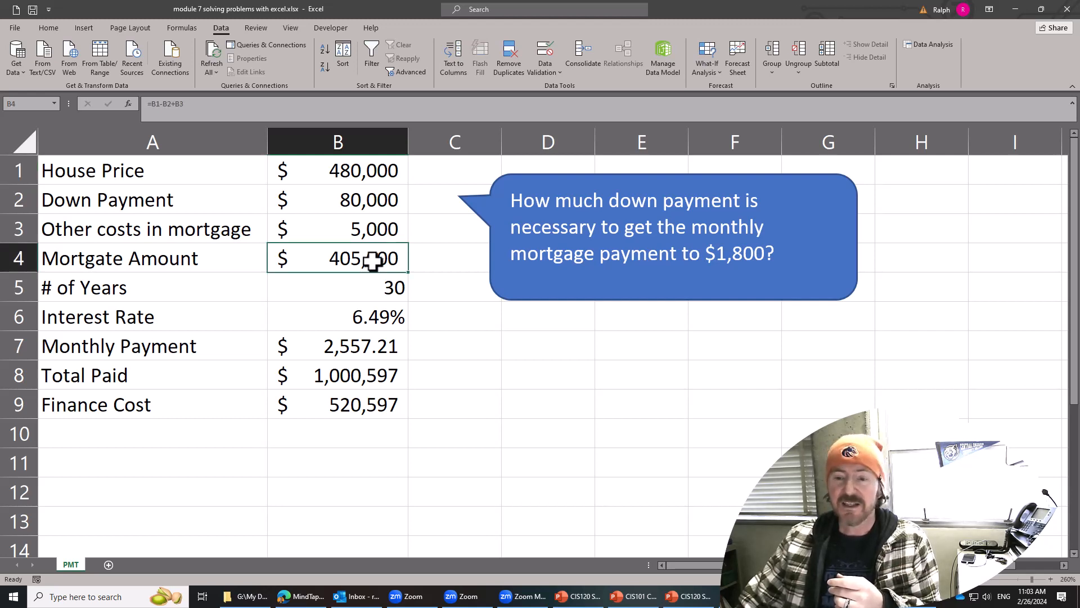
pyautogui.click(377, 376)
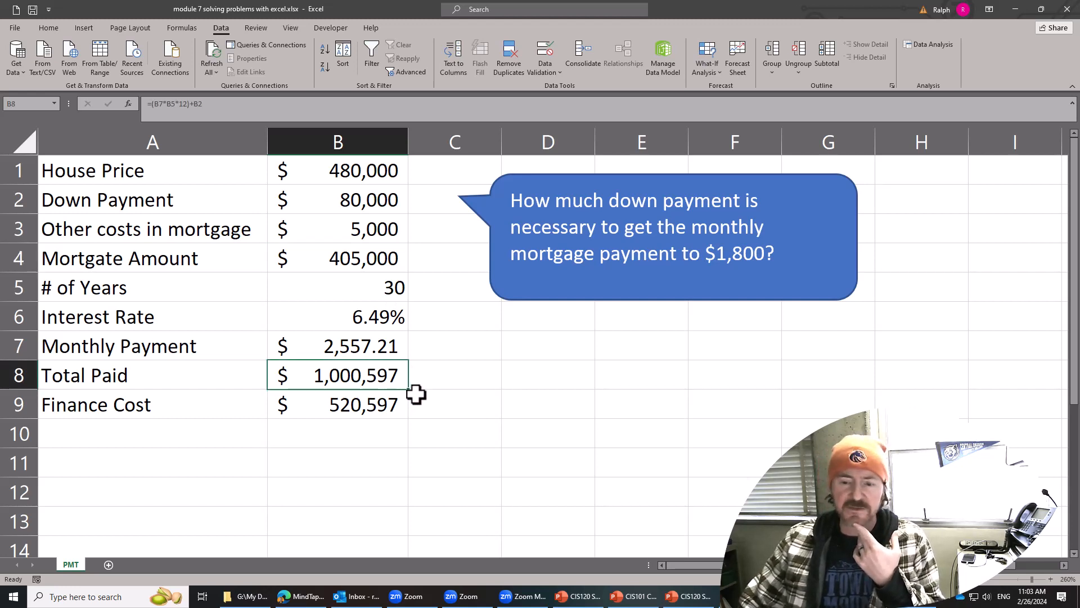
pyautogui.click(354, 410)
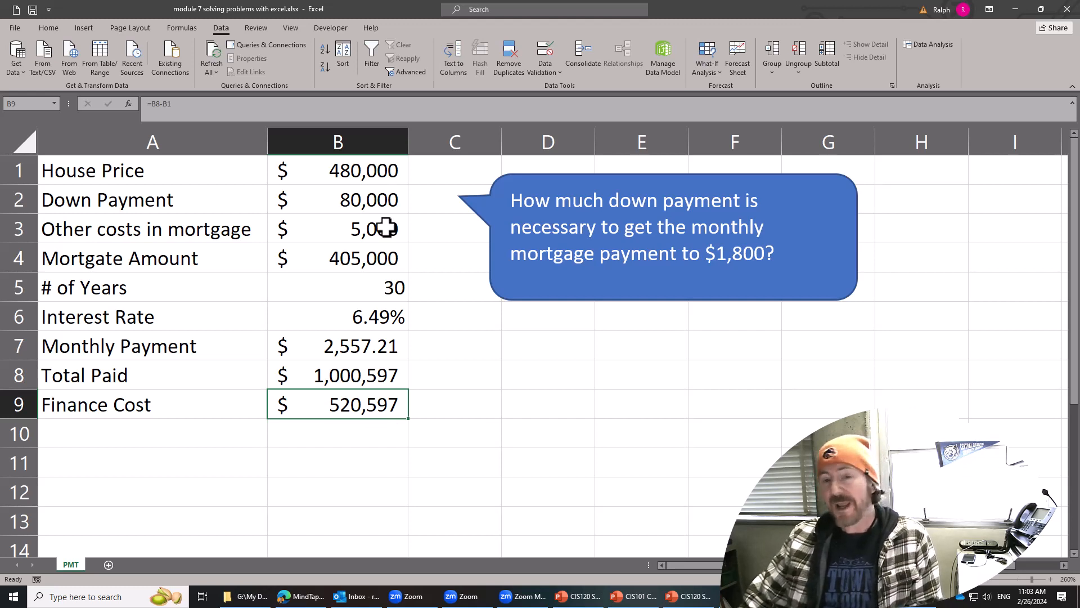
pyautogui.click(381, 346)
pyautogui.click(382, 373)
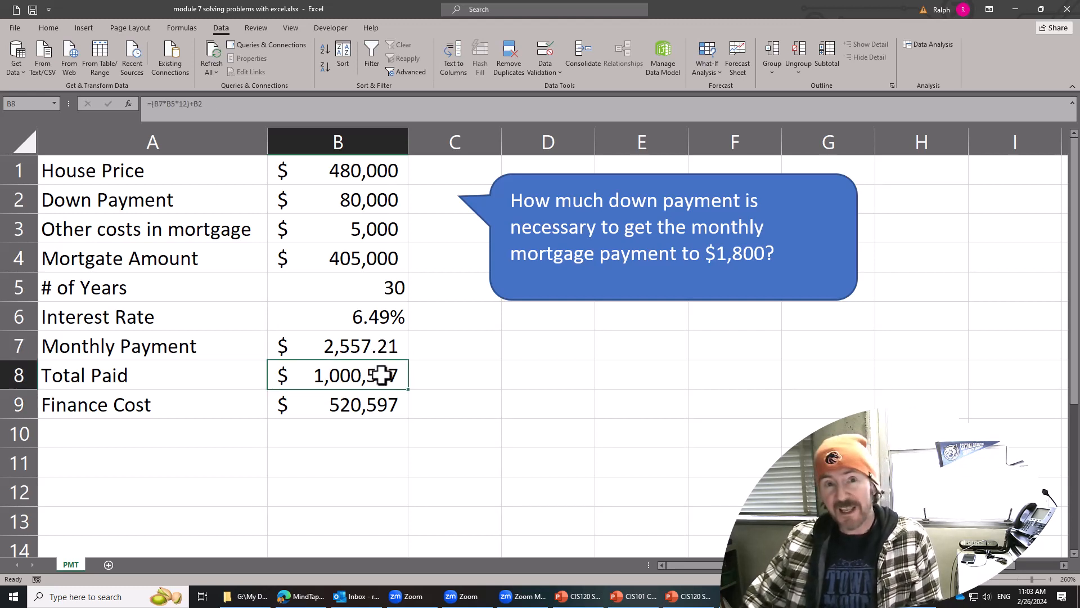
pyautogui.click(381, 412)
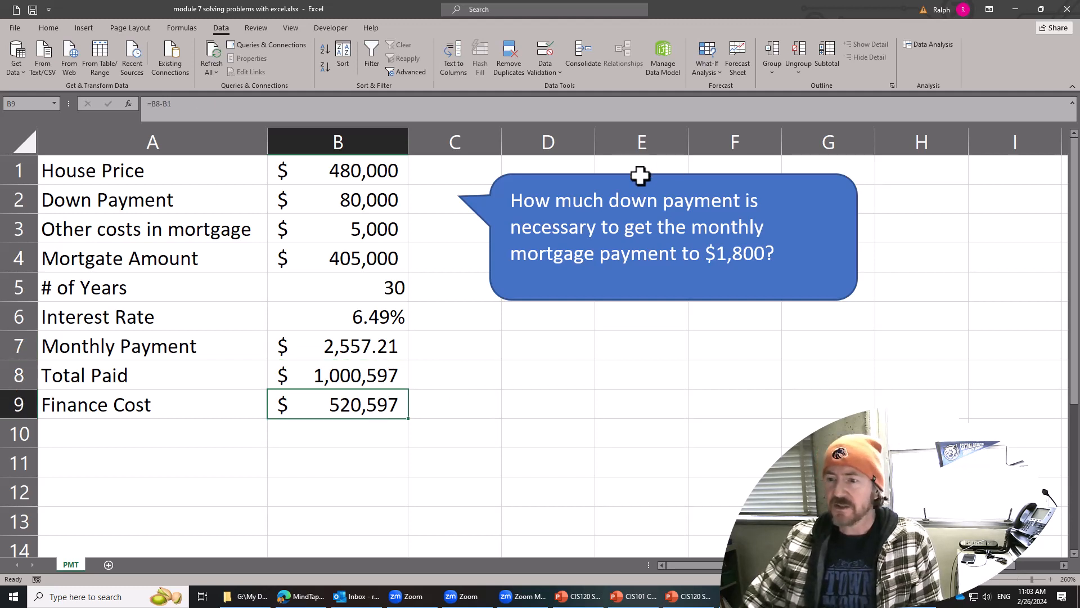
# Move the blue down payment question callout slightly closer to the values in column B and deselect it.
pyautogui.moveTo(639, 176); pyautogui.dragTo(598, 175)
pyautogui.moveTo(605, 175)
pyautogui.mouseDown()
pyautogui.moveTo(644, 176)
pyautogui.moveTo(590, 176)
pyautogui.moveTo(607, 176)
pyautogui.mouseUp()
pyautogui.click(497, 357)
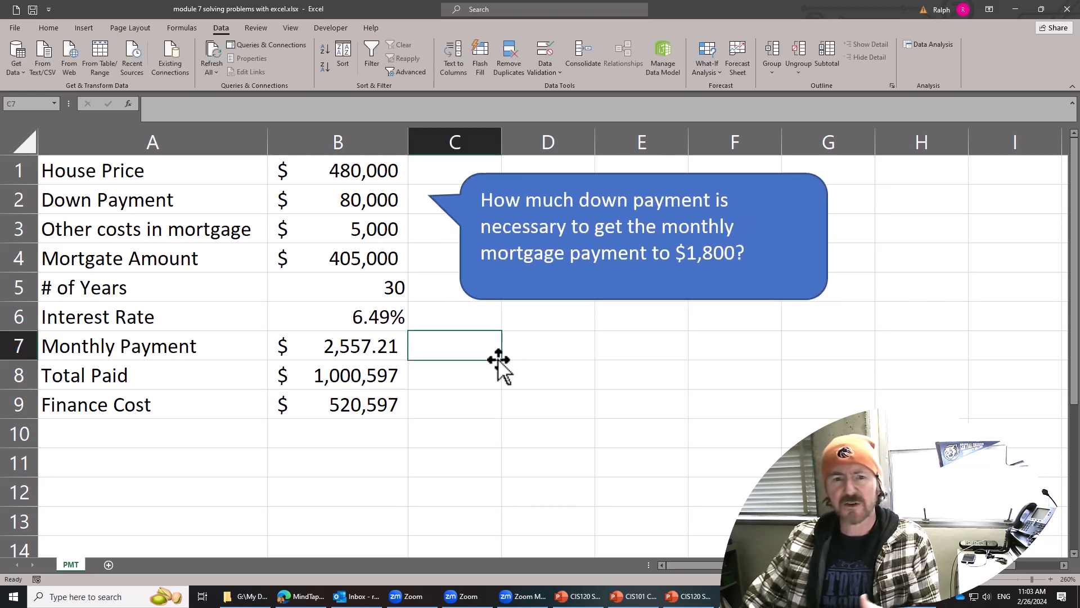
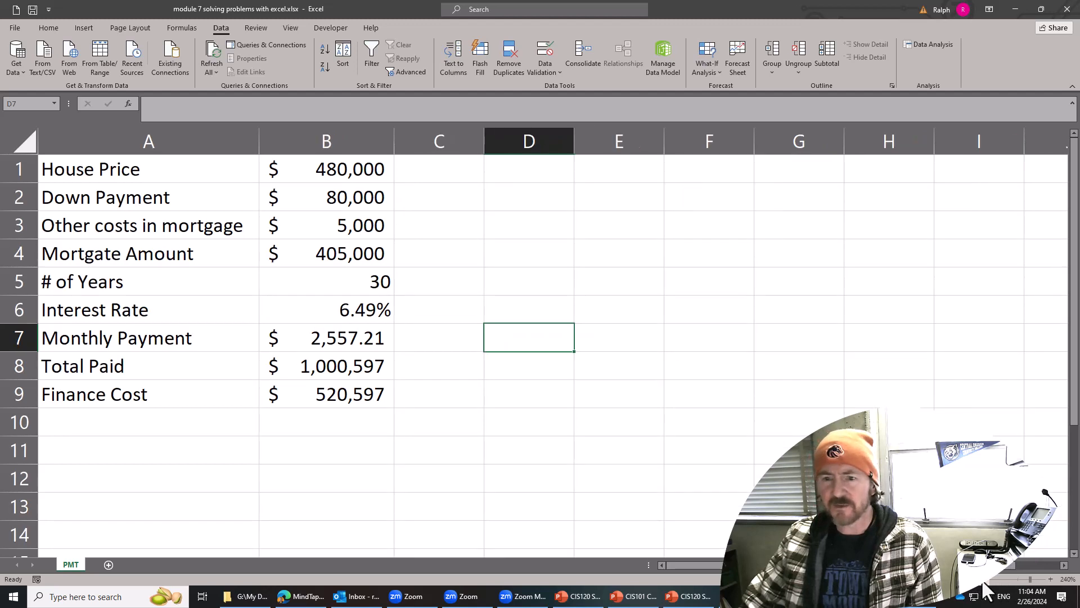
pyautogui.click(984, 581)
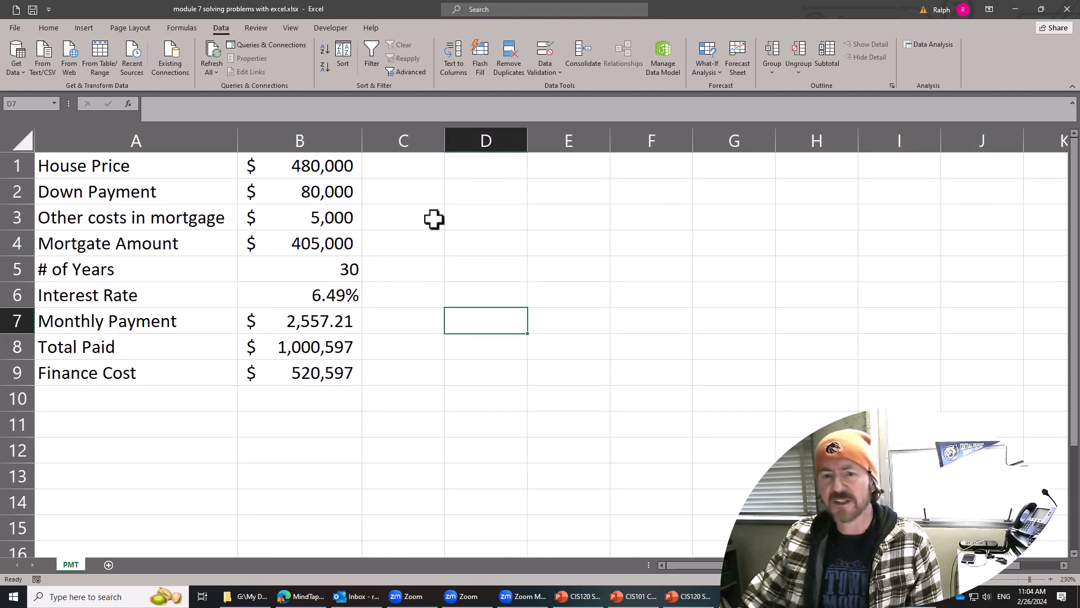
# Enter the amortization table headings Payment # in D1 and Beg. Balance in E1.
pyautogui.click(496, 265)
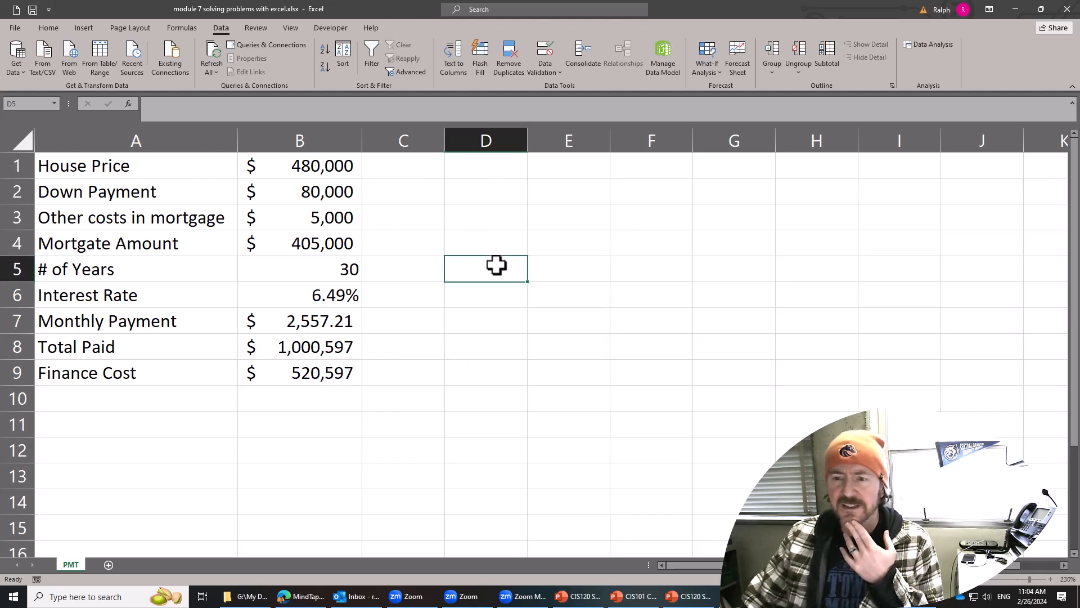
pyautogui.click(485, 168)
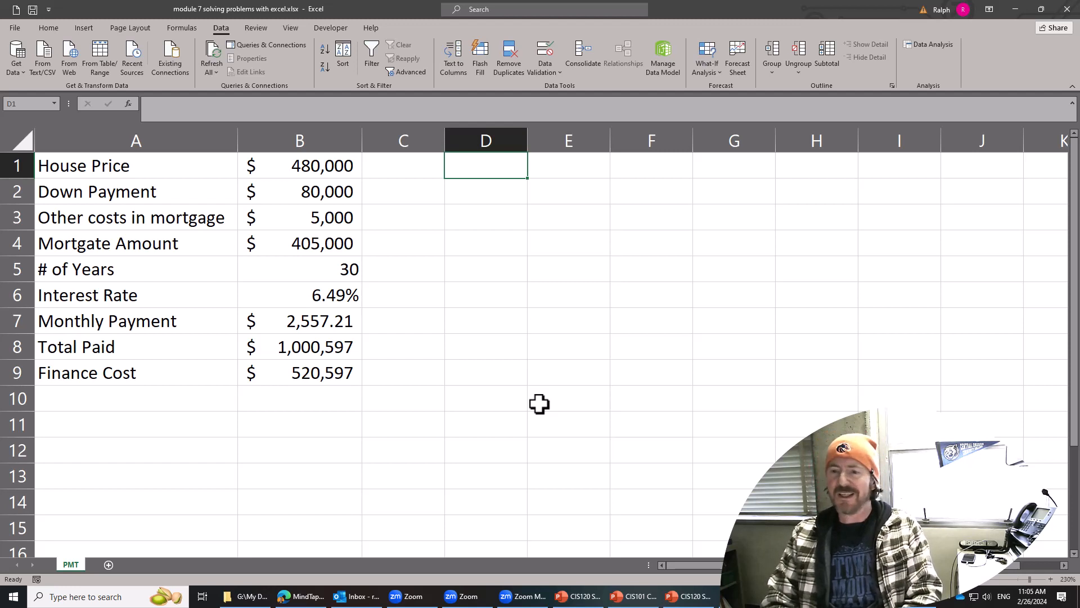
pyautogui.write('Payment #')
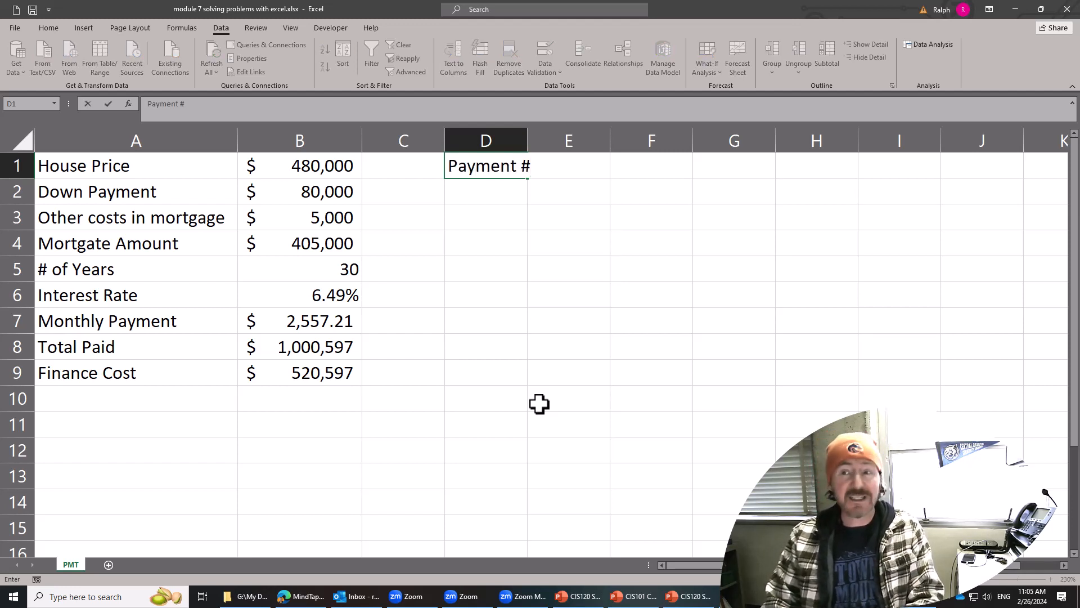
pyautogui.press('Tab')
pyautogui.write('Beg. Balance')
pyautogui.press('Tab')
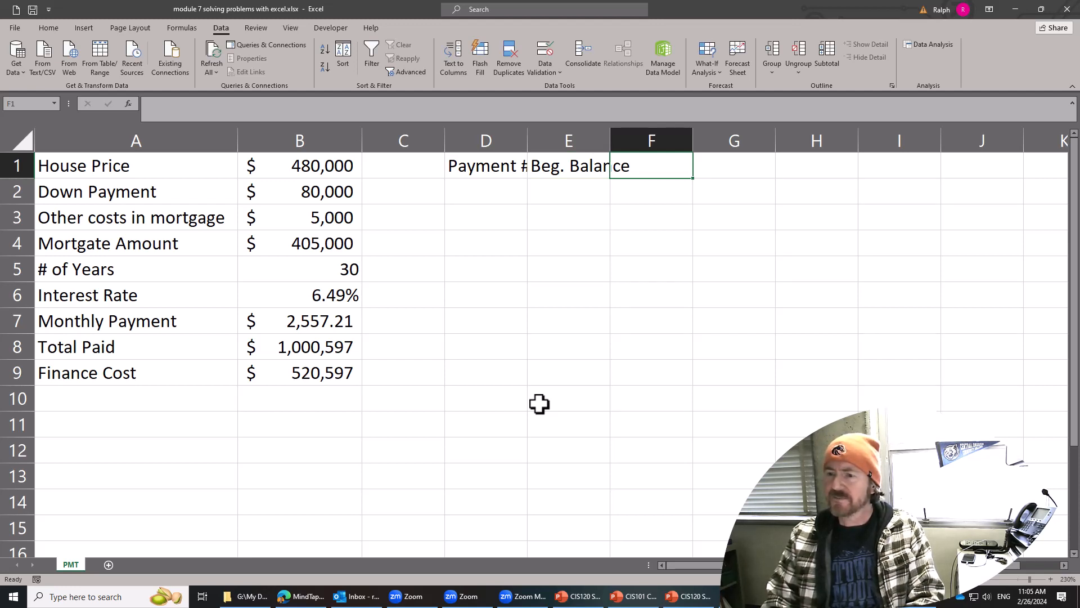
# Add the headings Mthly Pmt in F1 and Interest in G1.
pyautogui.write('Mth')
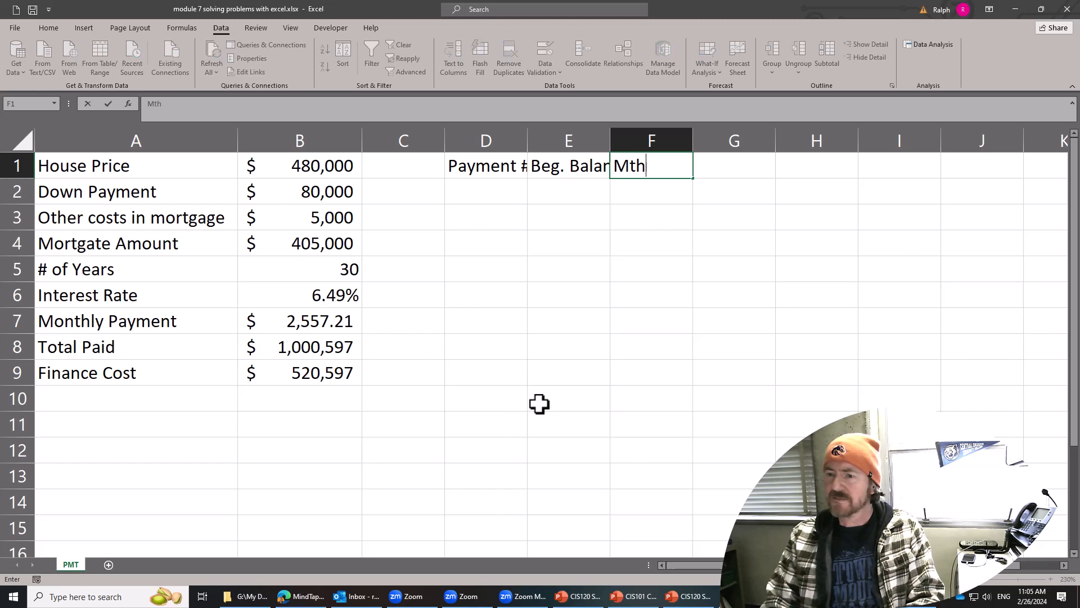
pyautogui.write('ly Pmt')
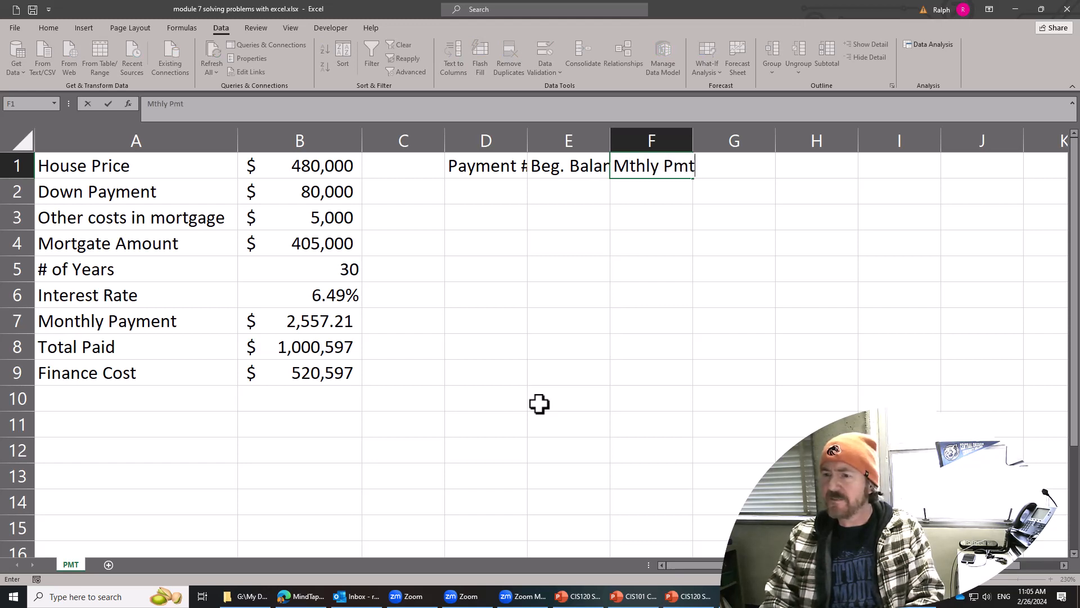
pyautogui.press('Tab')
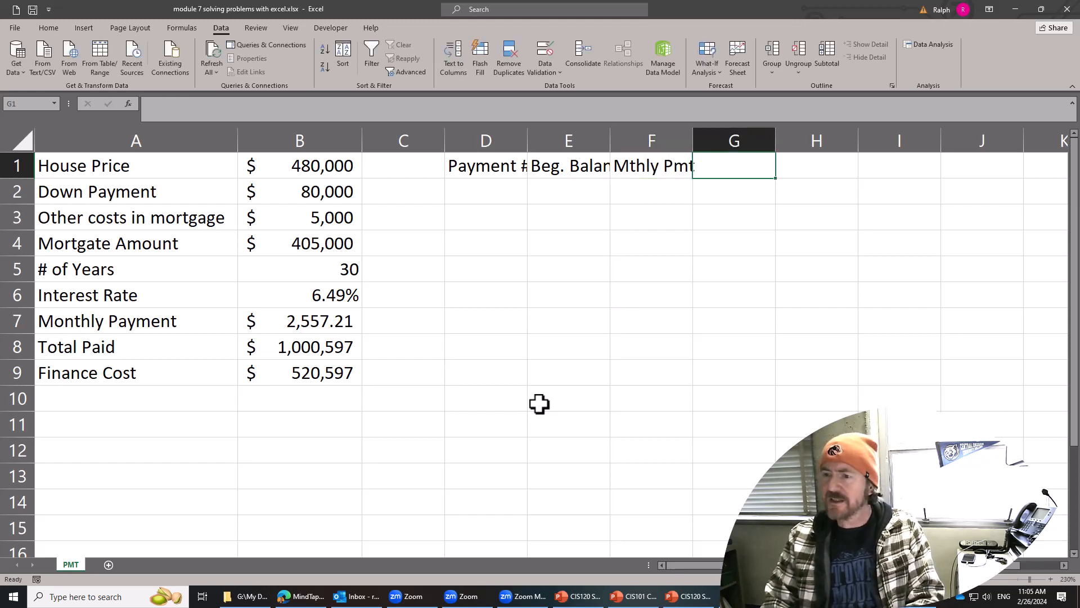
pyautogui.write('IN')
pyautogui.press('BackSpace')
pyautogui.write('nterest')
pyautogui.hotkey('ctrl', 'Return')
pyautogui.press('Tab')
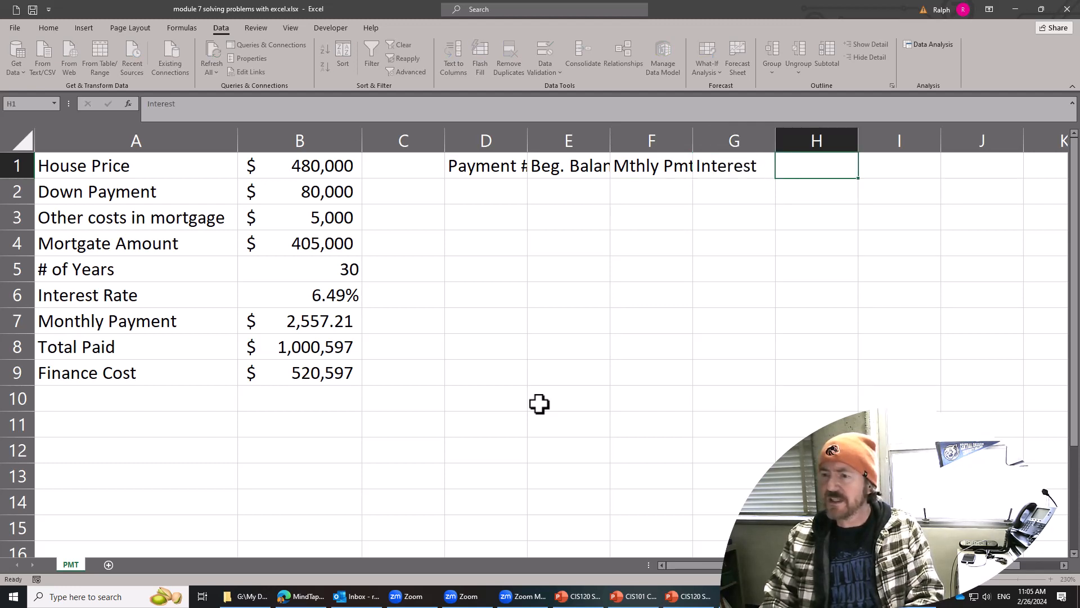
# Complete the heading row with Principal in H1 and End Bal. in I1.
pyautogui.write('Principal')
pyautogui.press('Tab')
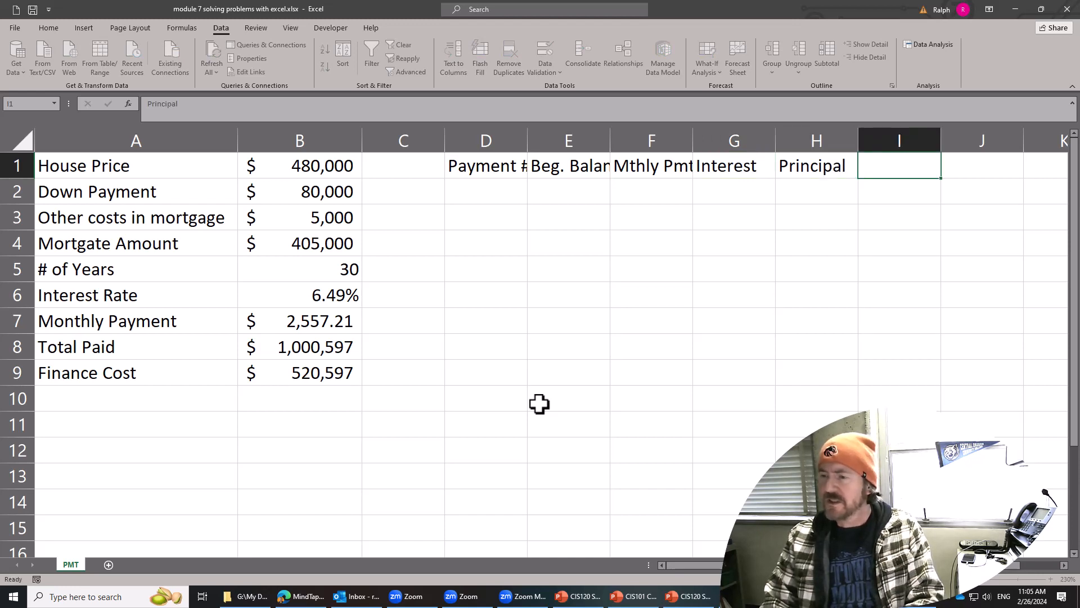
pyautogui.write('End Ba')
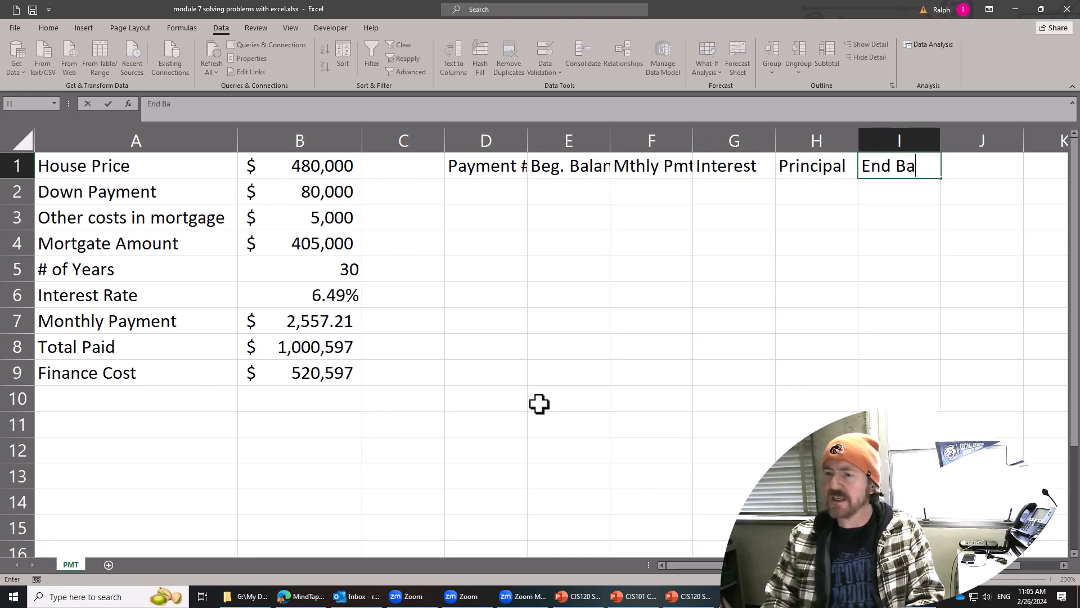
pyautogui.write('l.')
pyautogui.press('Return')
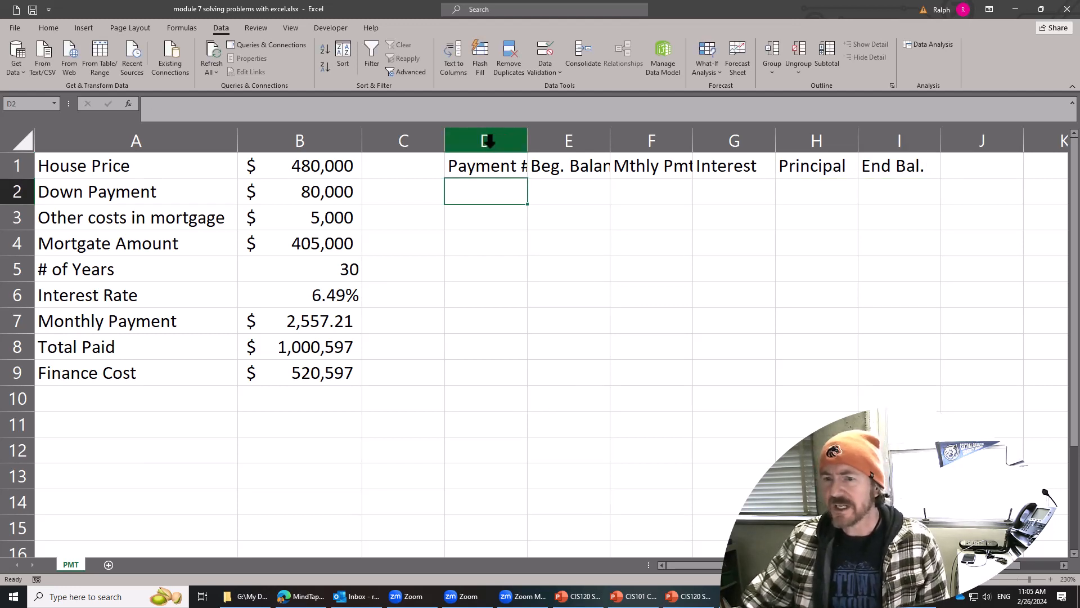
# Narrow column C and widen columns D through I equally so all the headings fit.
pyautogui.moveTo(444, 142); pyautogui.dragTo(880, 148)
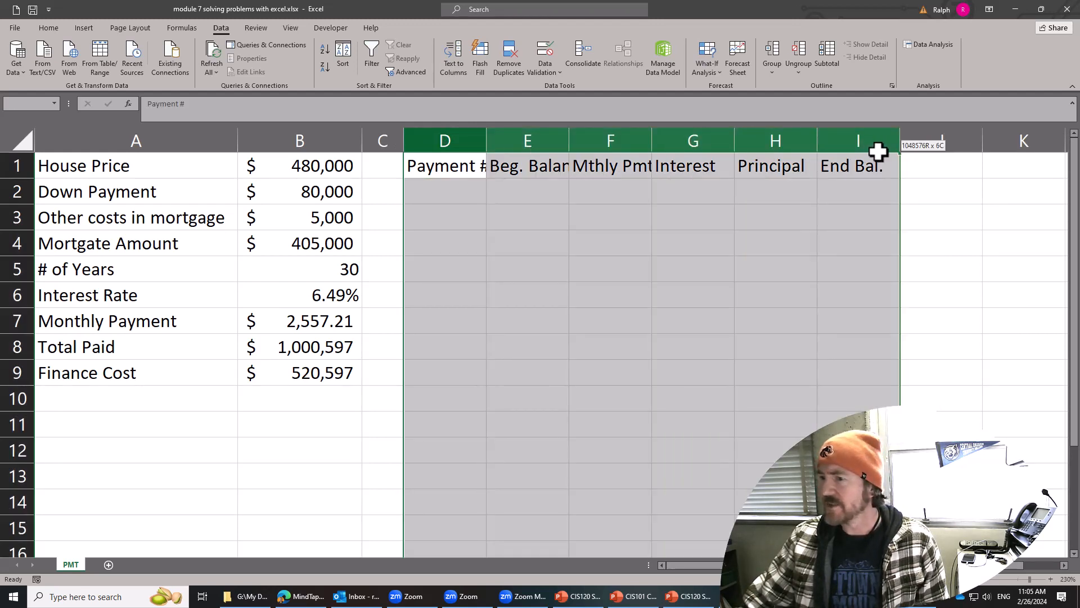
pyautogui.moveTo(736, 144); pyautogui.dragTo(760, 145)
pyautogui.click(796, 268)
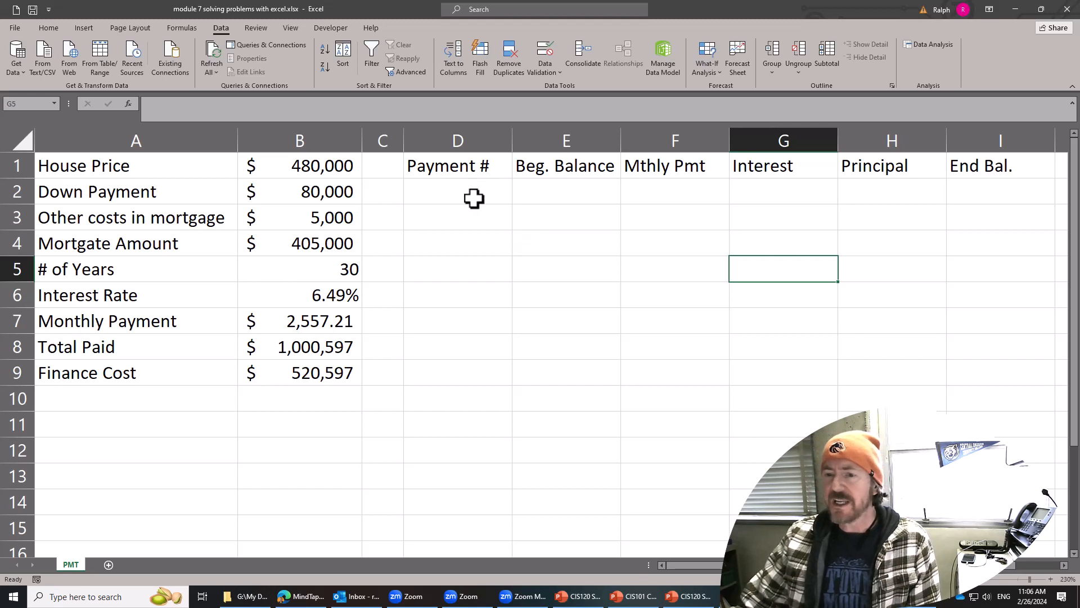
# Examine the purpose of each table column, from payment number through beginning balance, payment, interest and principal to ending balance.
pyautogui.moveTo(473, 191); pyautogui.dragTo(974, 191)
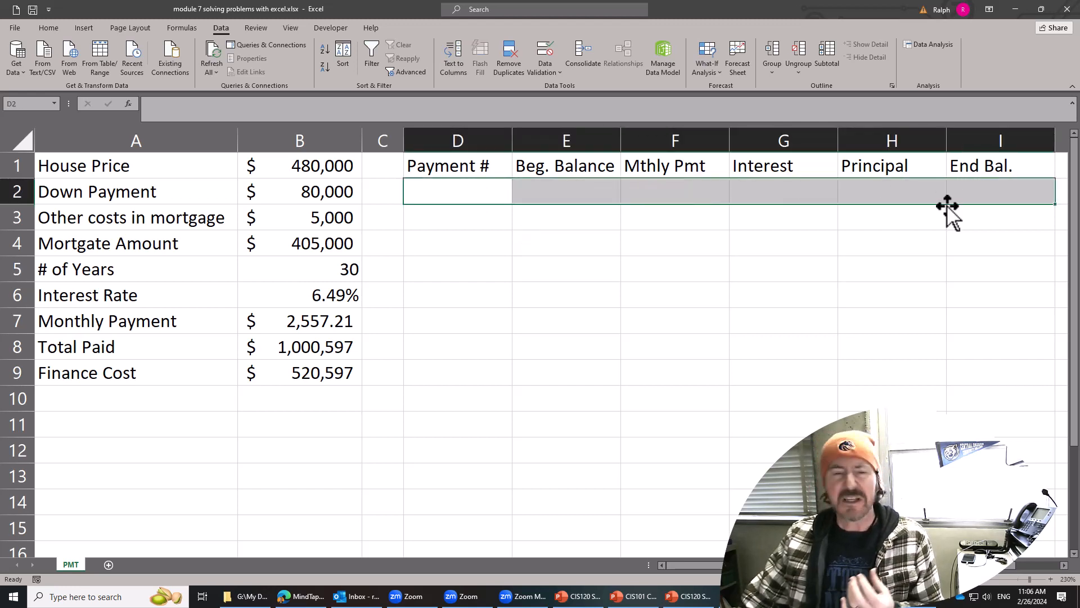
pyautogui.click(625, 276)
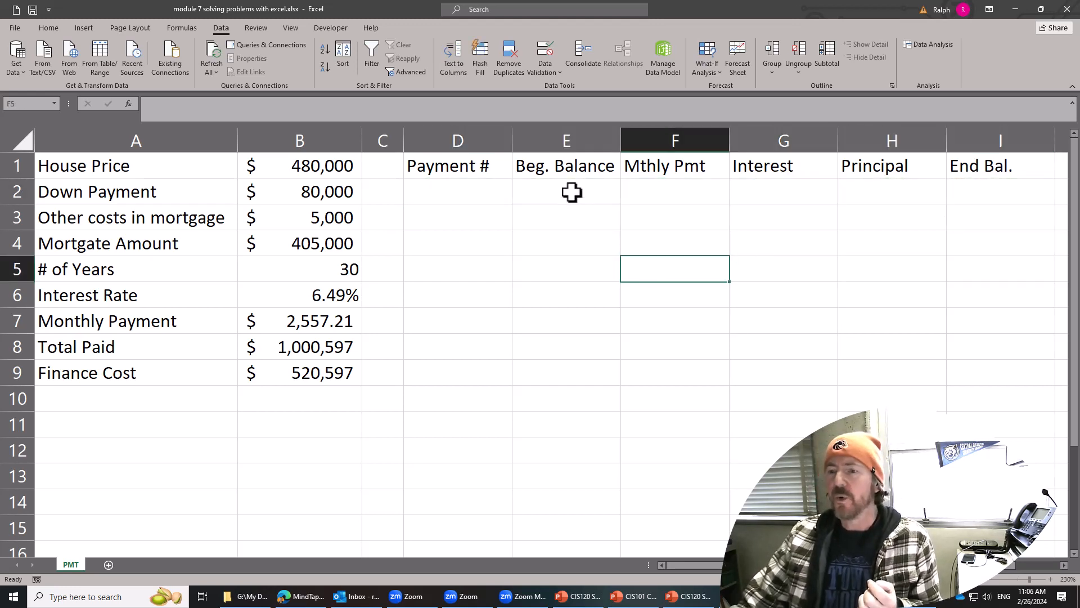
pyautogui.click(572, 191)
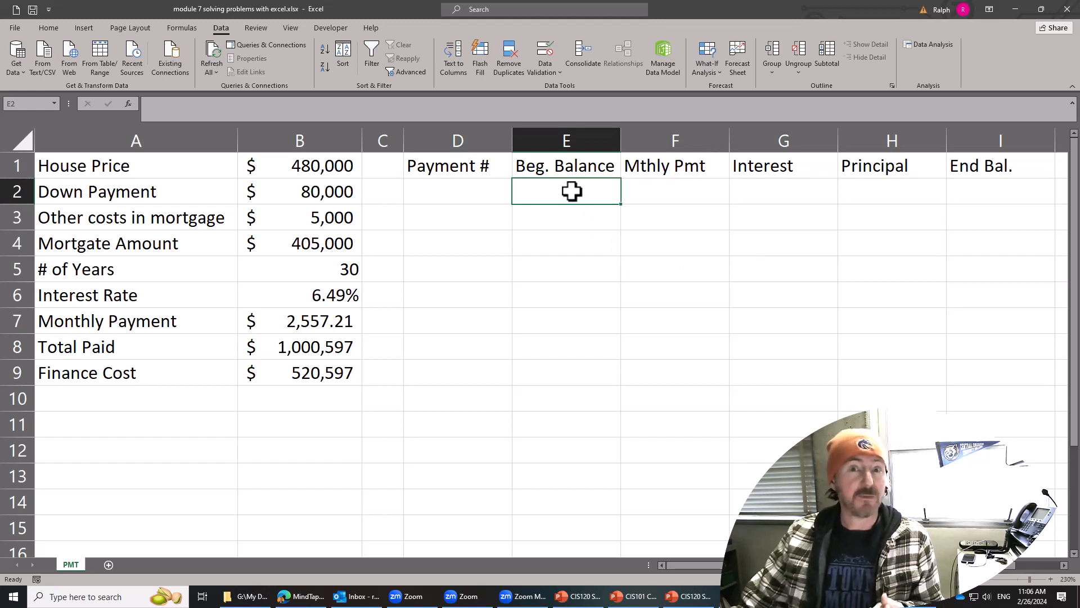
pyautogui.click(688, 198)
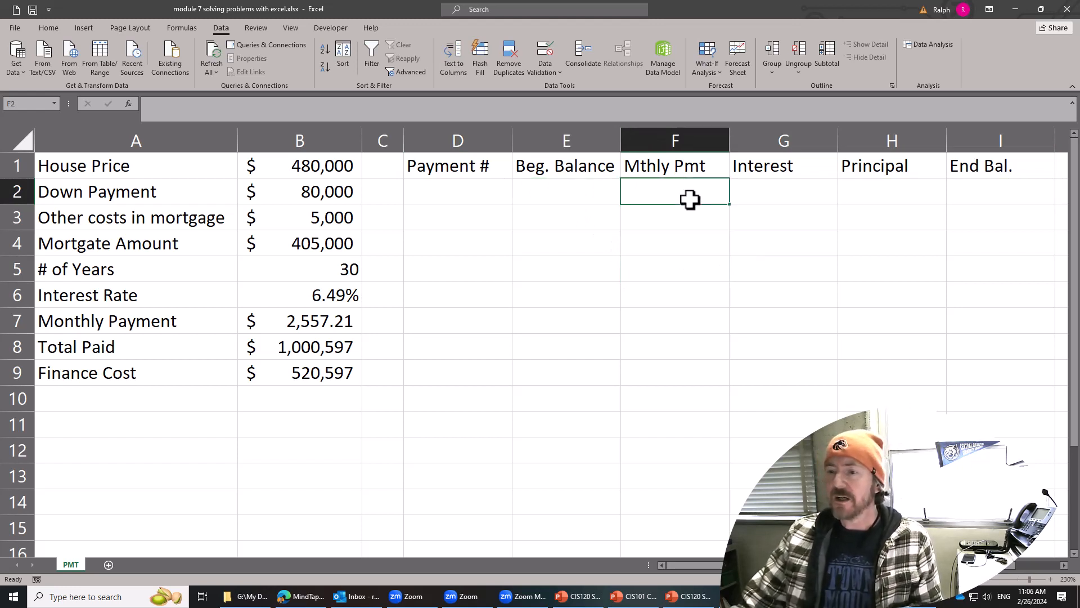
pyautogui.click(780, 198)
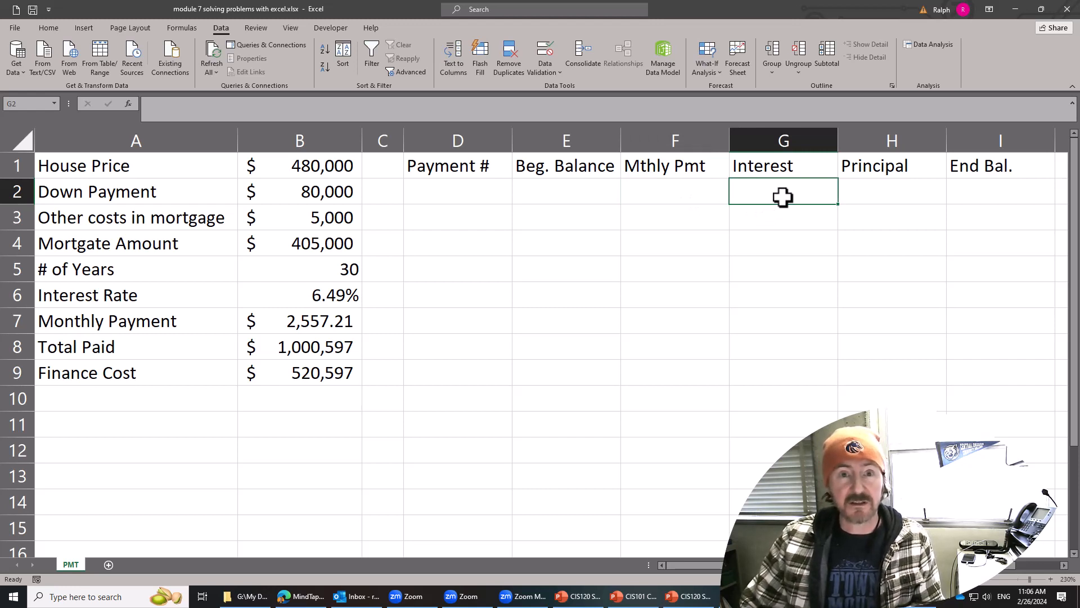
pyautogui.click(883, 195)
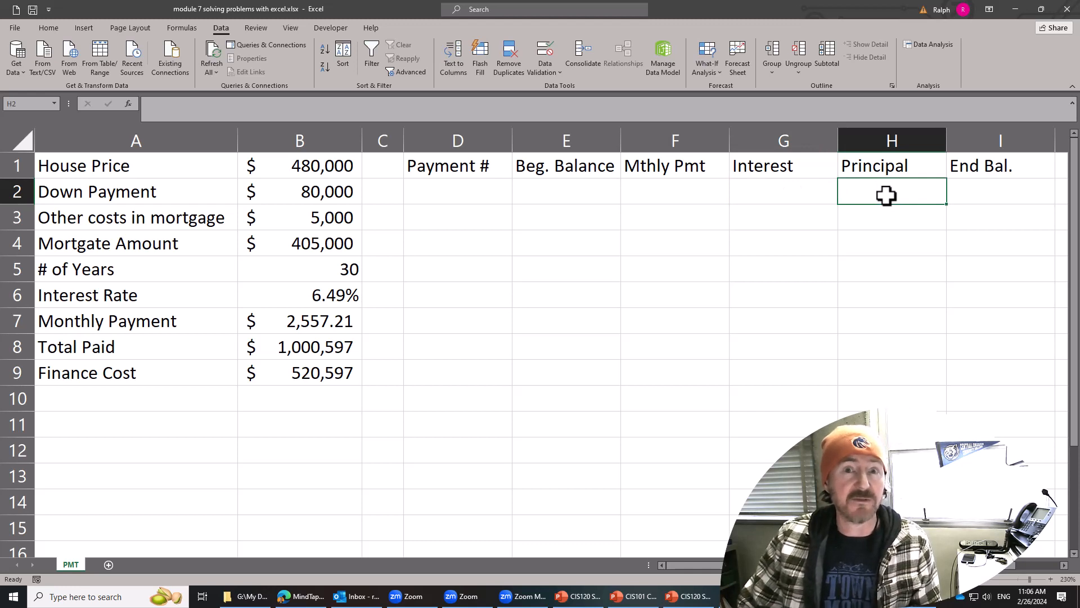
pyautogui.click(988, 197)
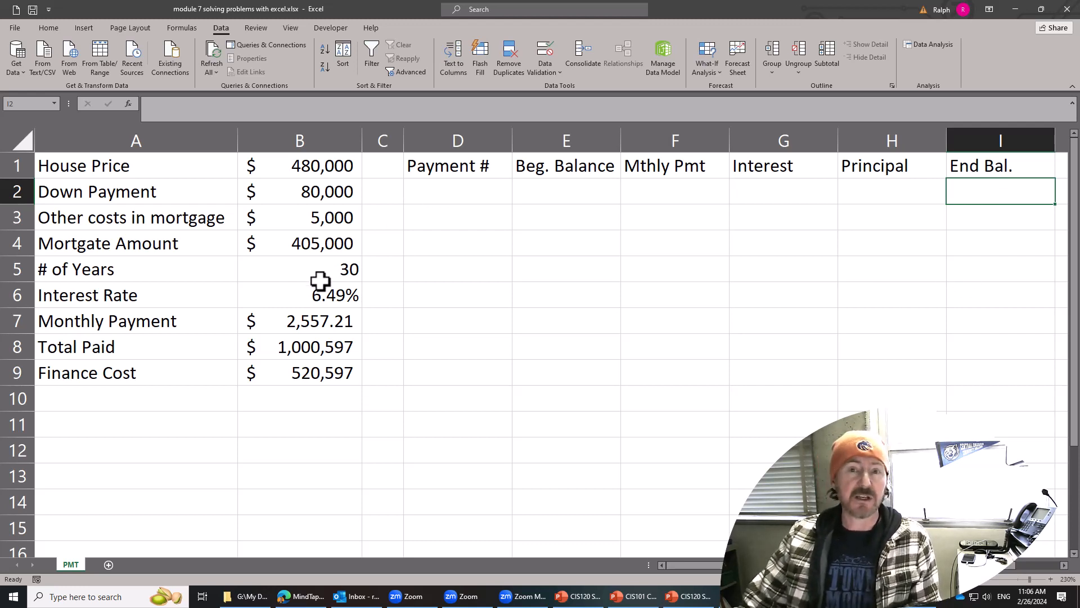
pyautogui.moveTo(471, 193); pyautogui.dragTo(469, 468)
pyautogui.click(470, 414)
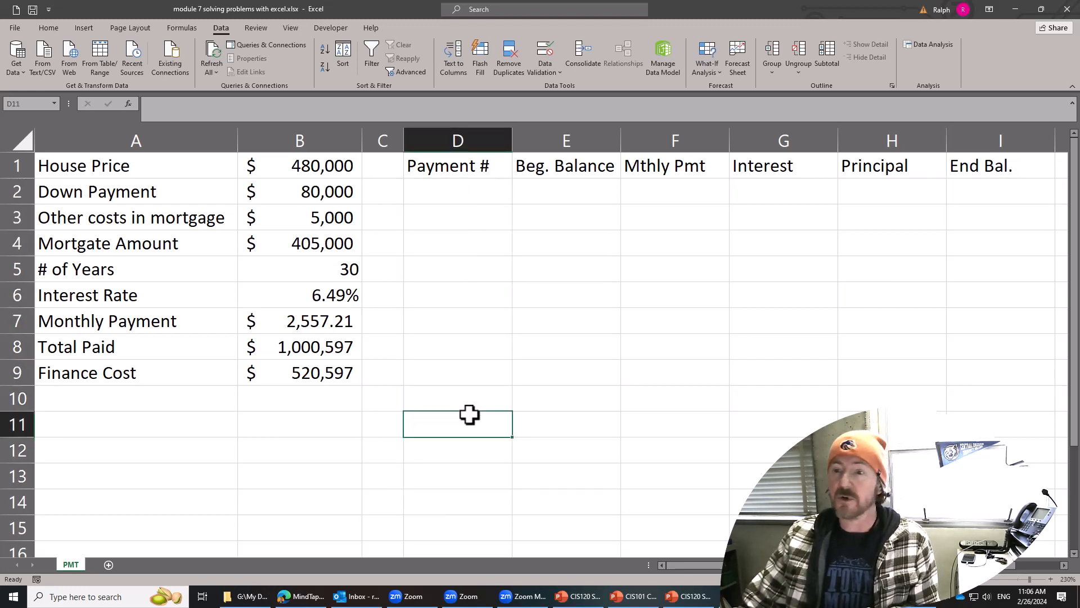
pyautogui.click(984, 199)
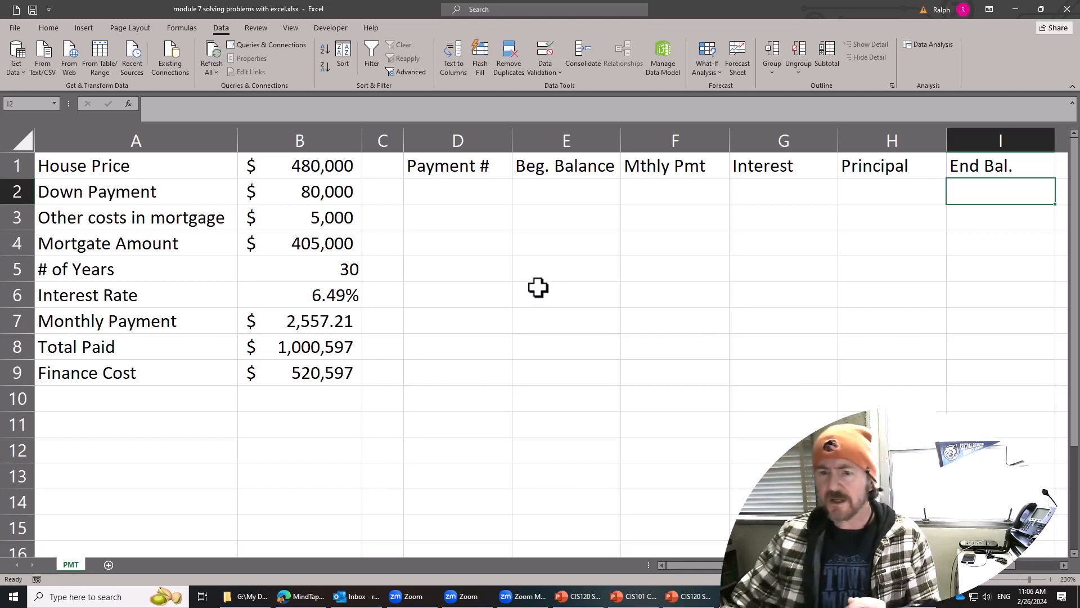
pyautogui.click(467, 191)
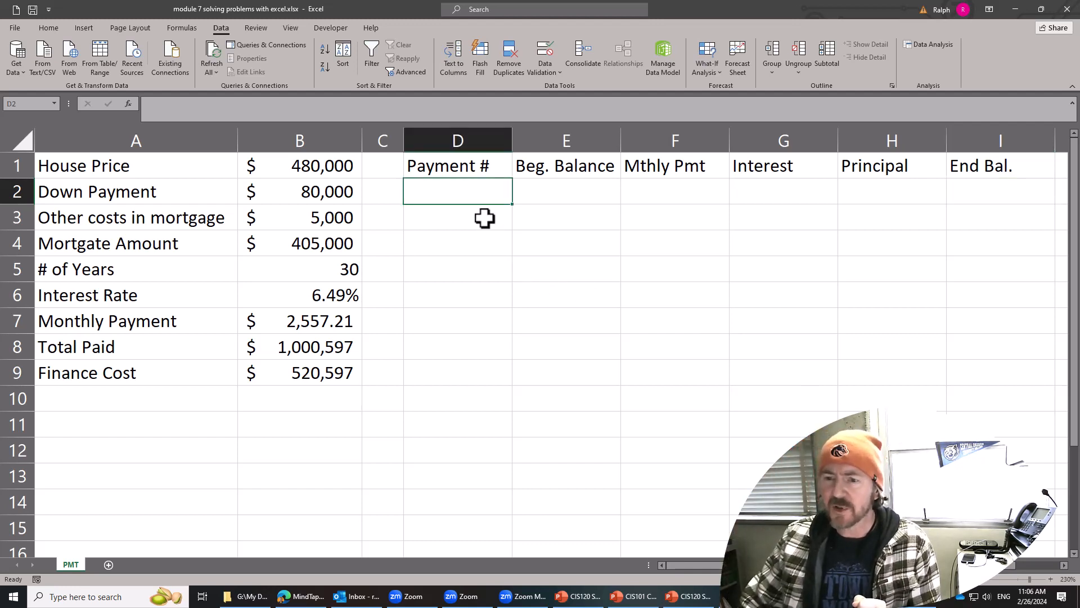
pyautogui.write('1')
pyautogui.press('Return')
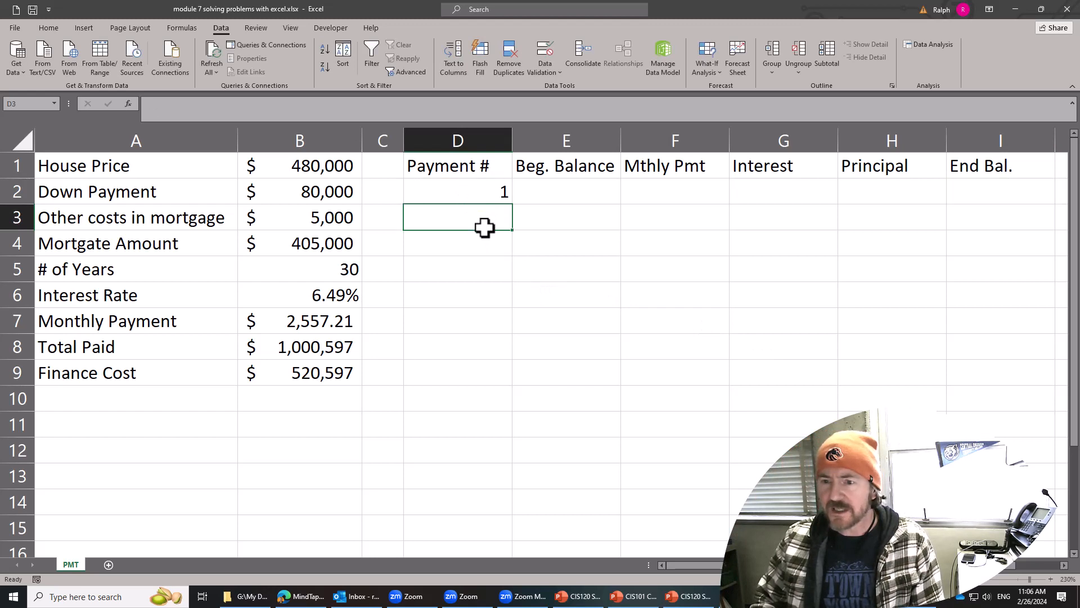
pyautogui.write('2')
pyautogui.press('Return')
pyautogui.moveTo(495, 187); pyautogui.dragTo(506, 226)
pyautogui.click(463, 287)
pyautogui.moveTo(465, 193); pyautogui.dragTo(467, 217)
pyautogui.press('Delete')
pyautogui.click(454, 288)
# Replace the entry in D2 with =SEQUENCE($B$5*12,1,1,1) to number every monthly payment.
pyautogui.click(463, 186)
pyautogui.write('=')
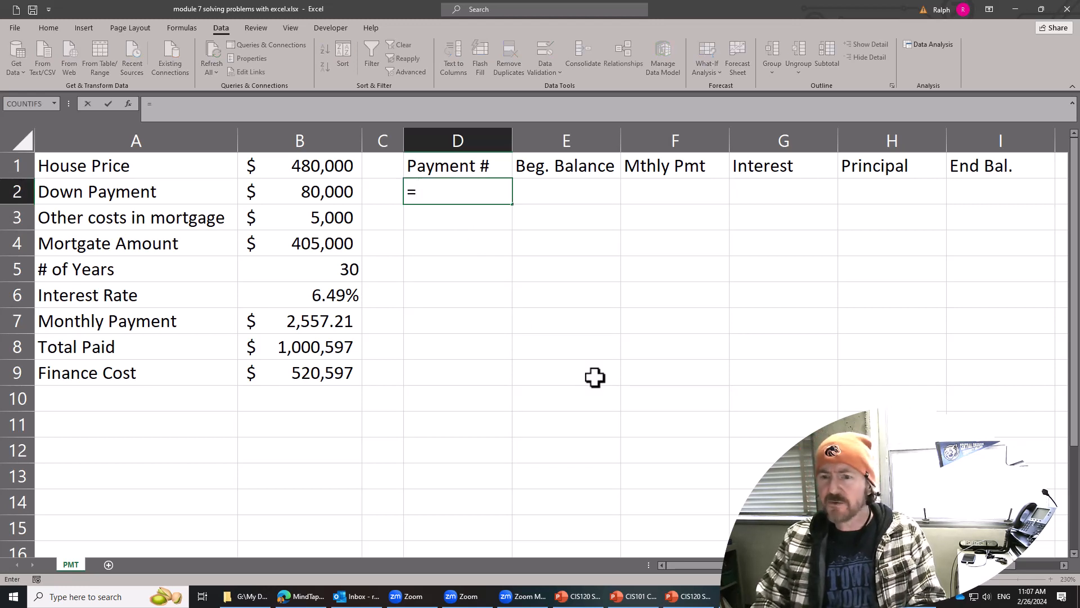
pyautogui.write('seq')
pyautogui.press('Tab')
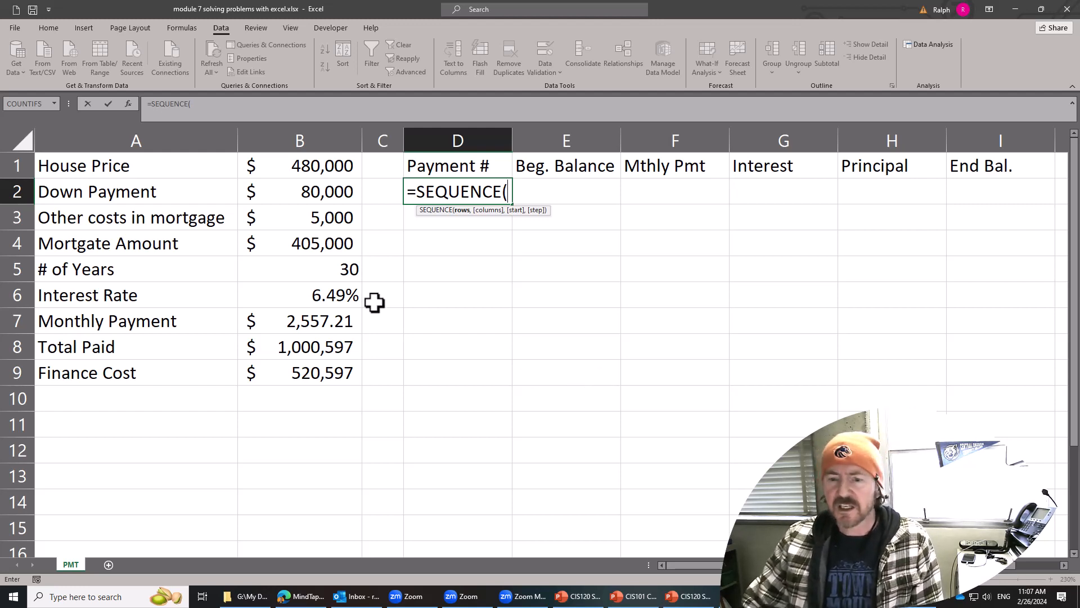
pyautogui.click(333, 271)
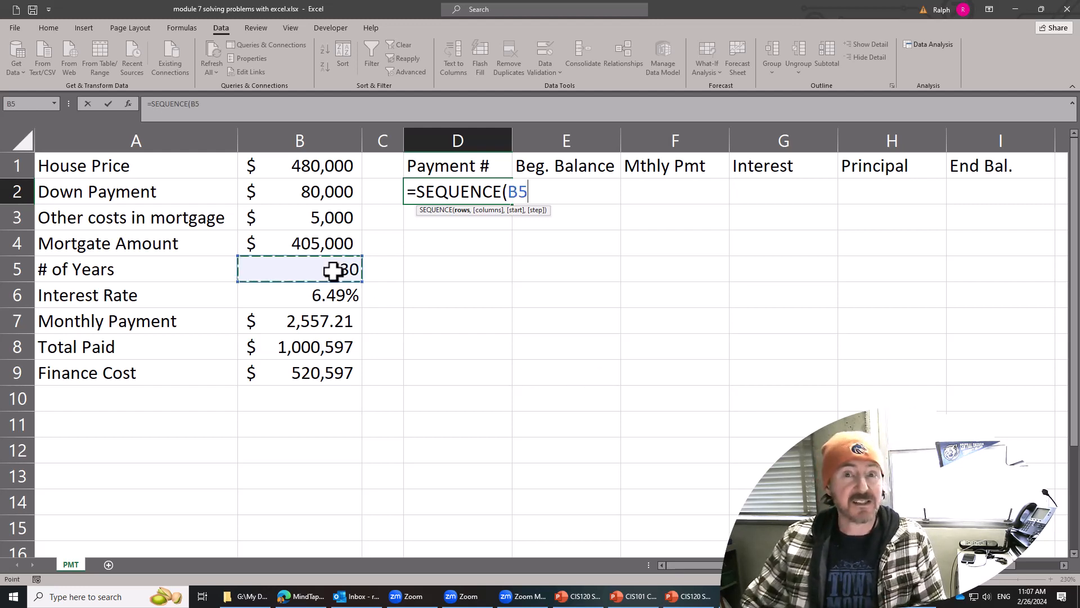
pyautogui.press('F4')
pyautogui.write('*')
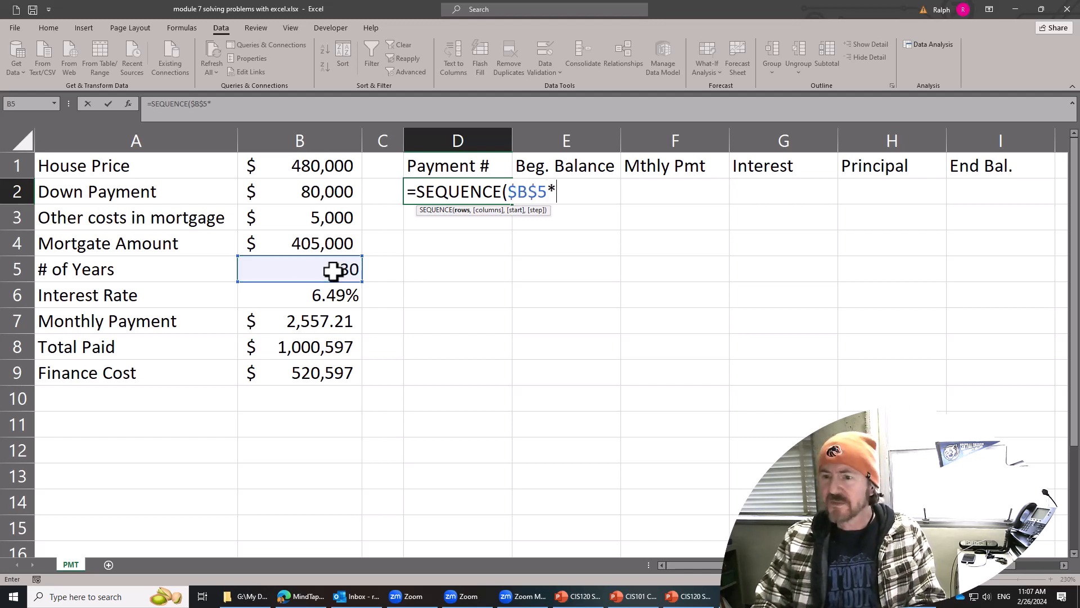
pyautogui.write('12,')
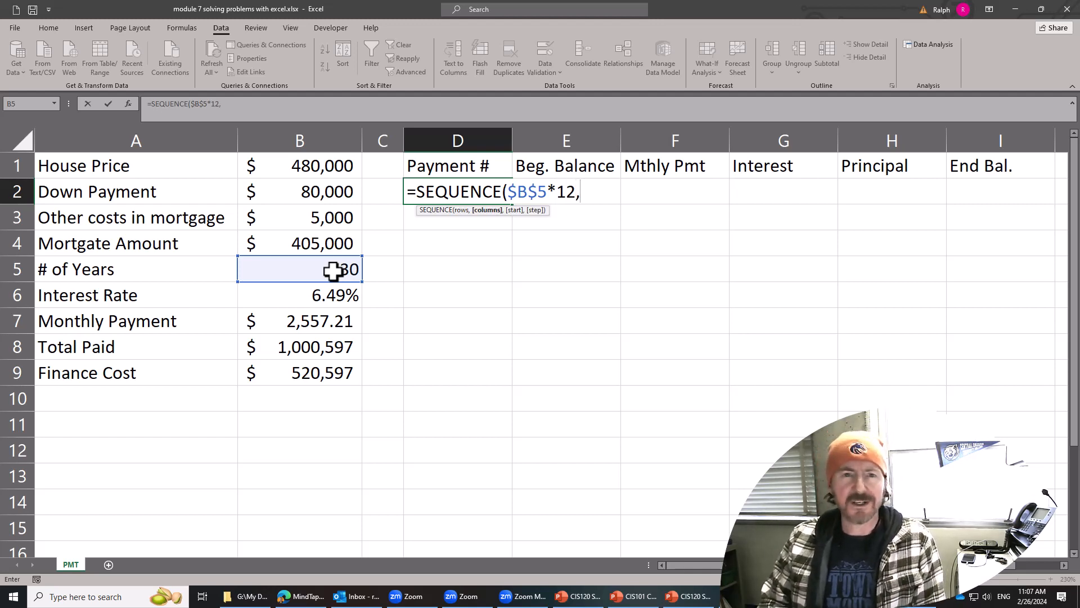
pyautogui.write('1')
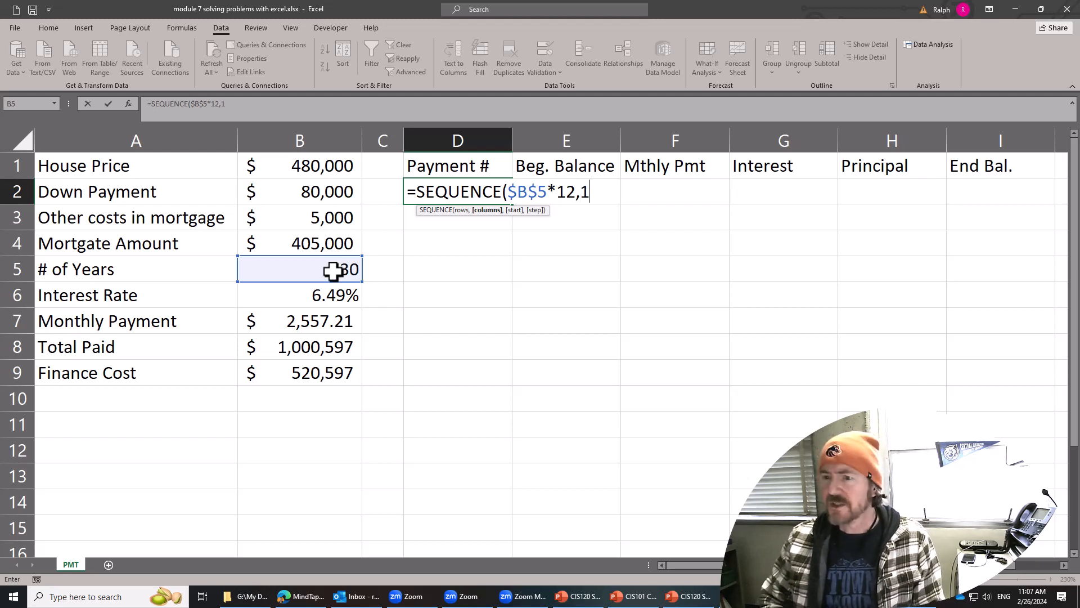
pyautogui.write(',')
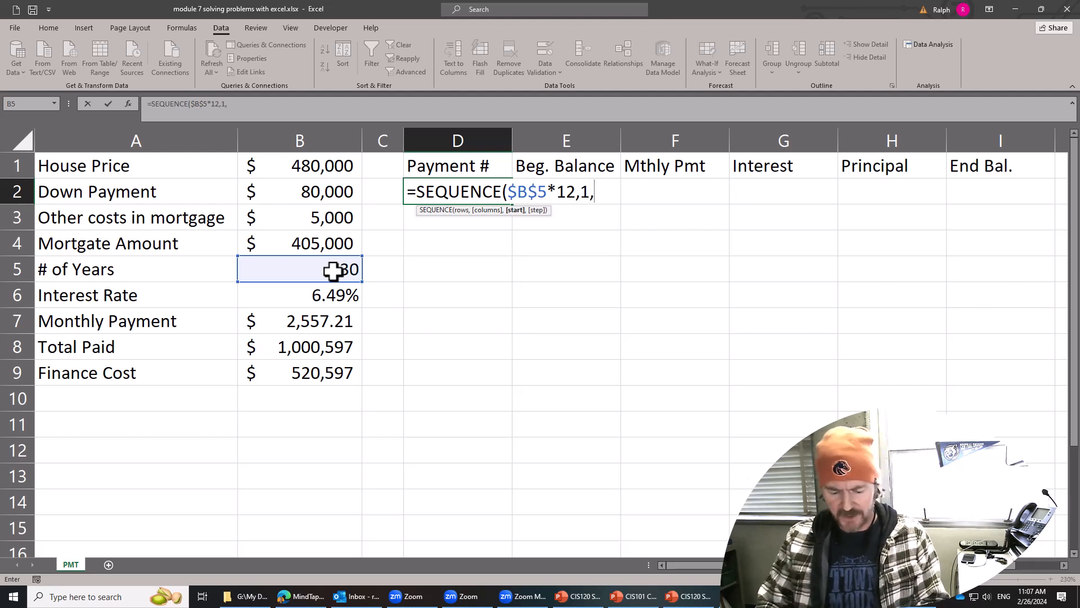
pyautogui.write('1,')
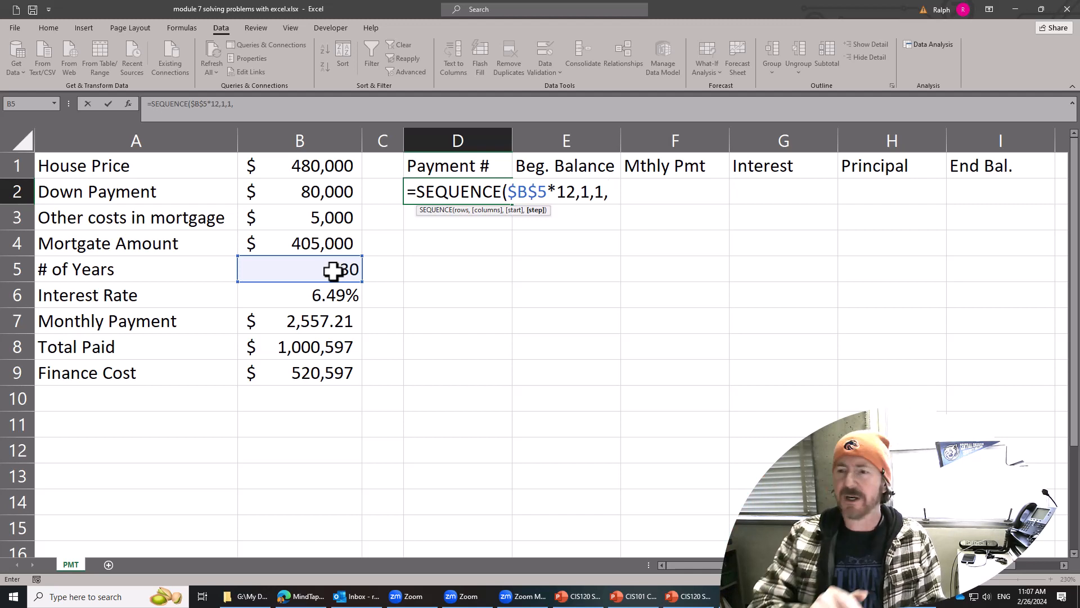
pyautogui.write('1')
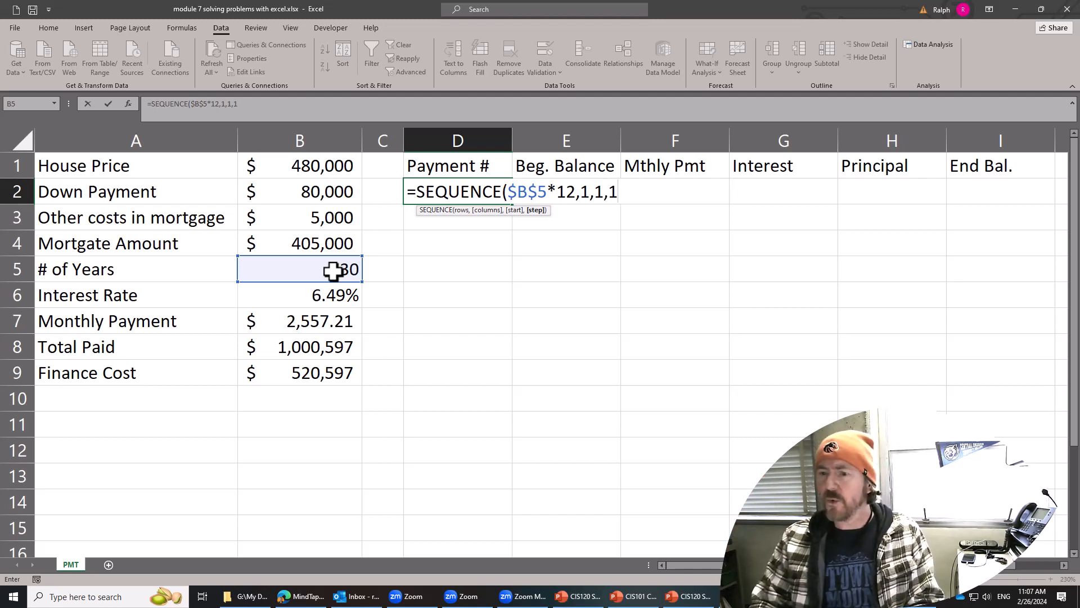
pyautogui.write(')')
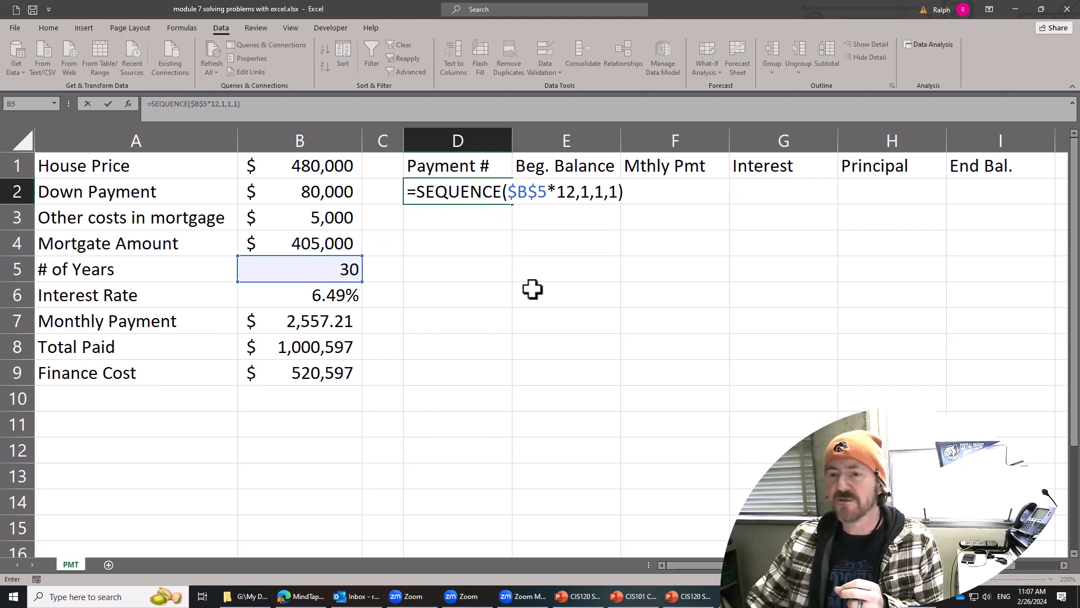
pyautogui.press('Return')
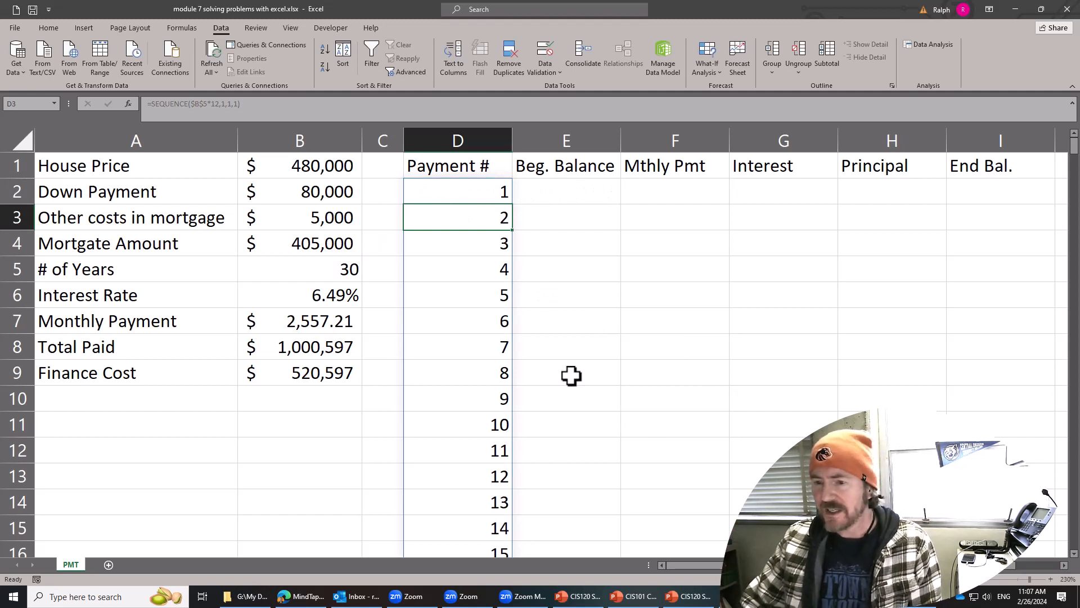
# Examine how the generated payment numbers continue down column D.
pyautogui.scroll(-13, 572, 374)
pyautogui.click(608, 371)
pyautogui.scroll(-20, 608, 372)
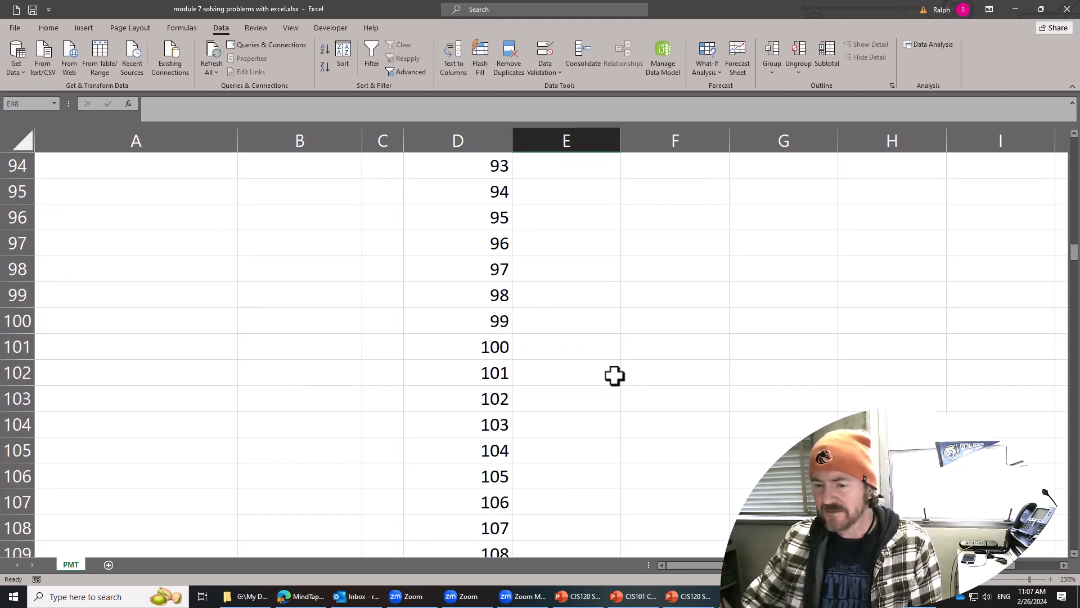
pyautogui.scroll(-11, 615, 379)
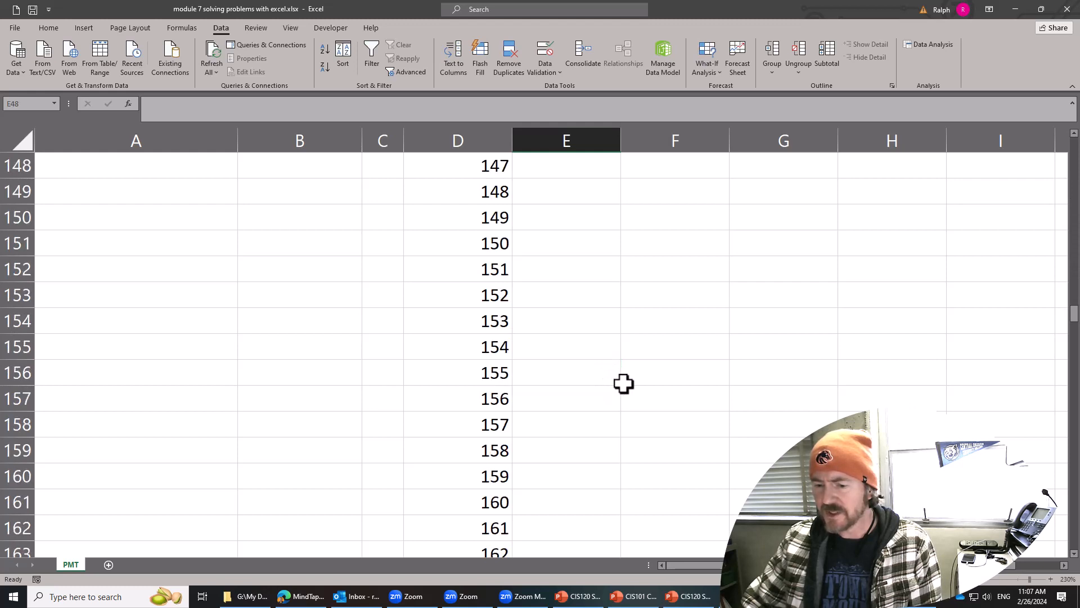
pyautogui.scroll(-10, 625, 385)
pyautogui.scroll(-10, 624, 384)
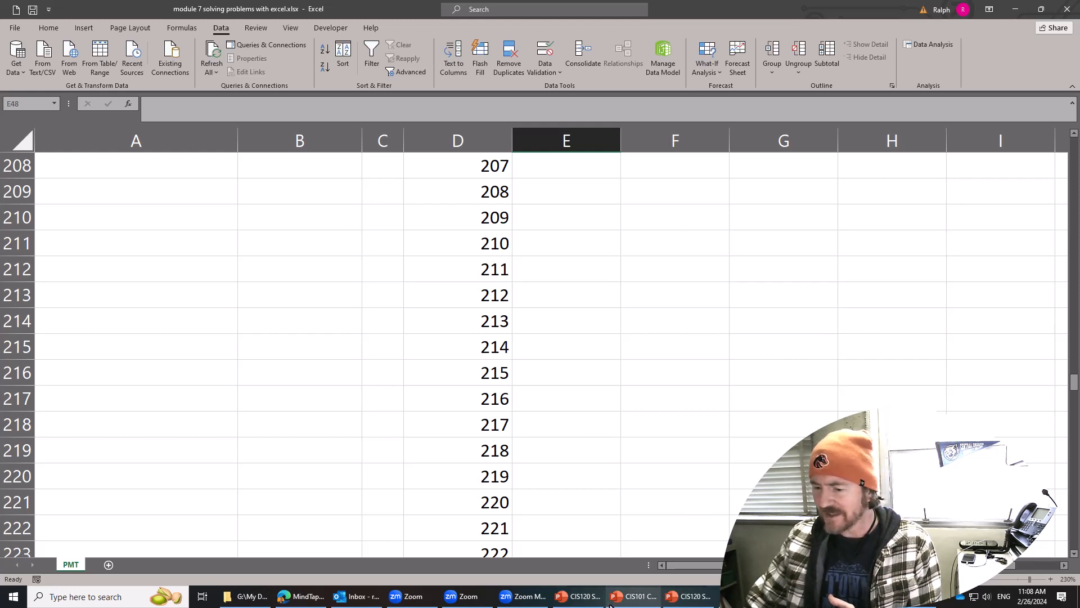
# Close the three open PowerPoint presentation windows and one more unneeded background window.
pyautogui.click(587, 601)
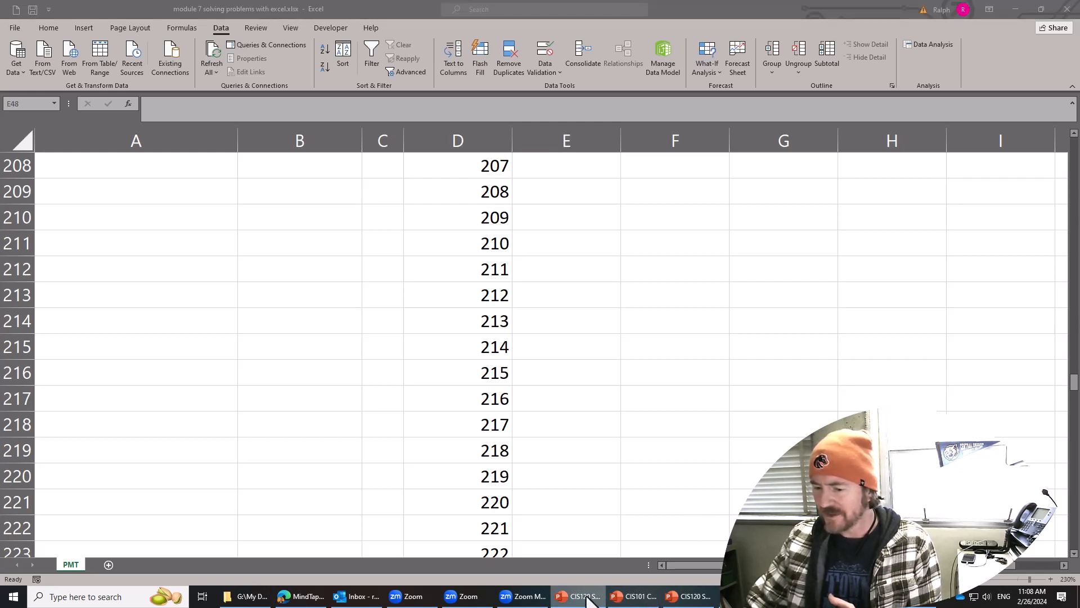
pyautogui.rightClick(588, 600)
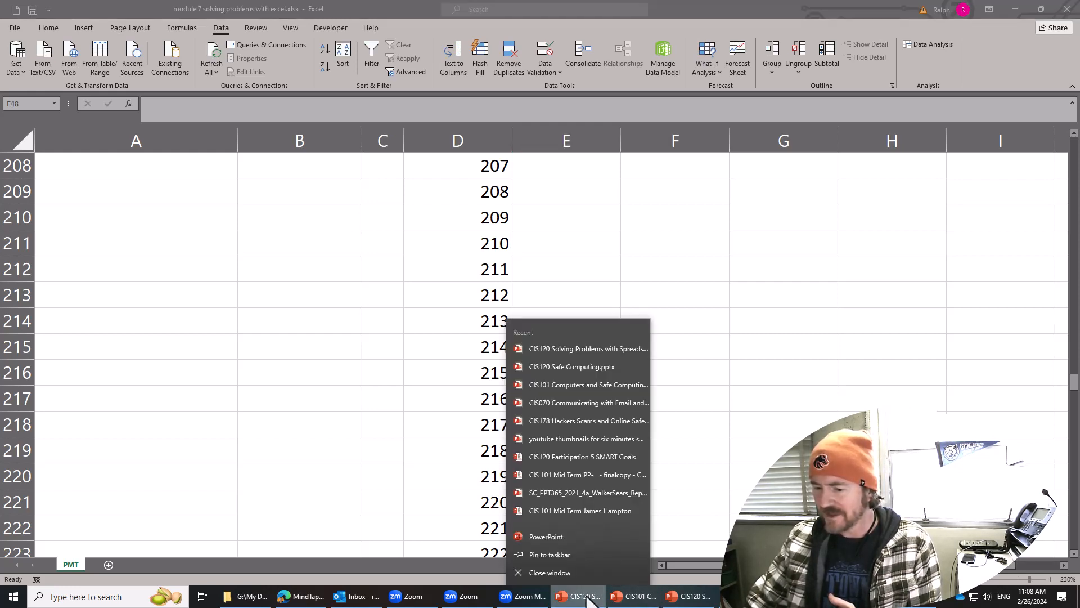
pyautogui.click(569, 571)
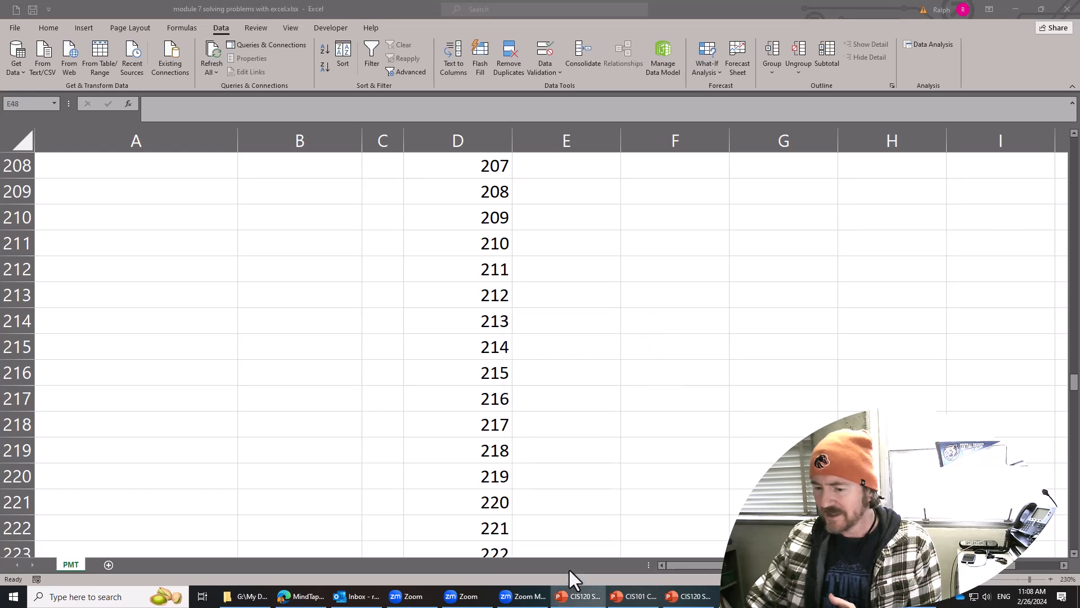
pyautogui.rightClick(610, 601)
pyautogui.click(604, 575)
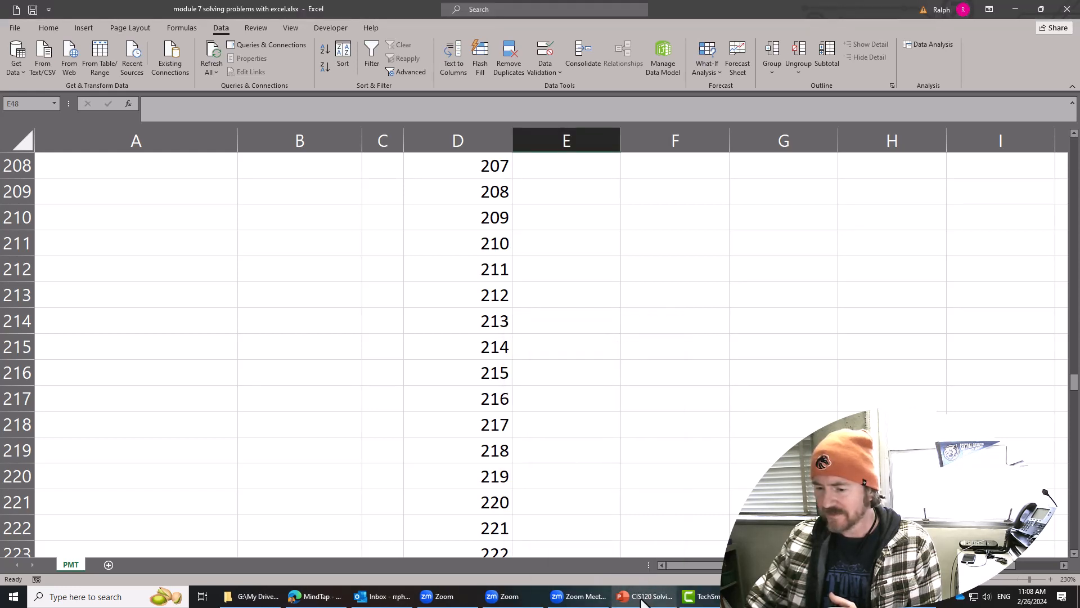
pyautogui.rightClick(647, 597)
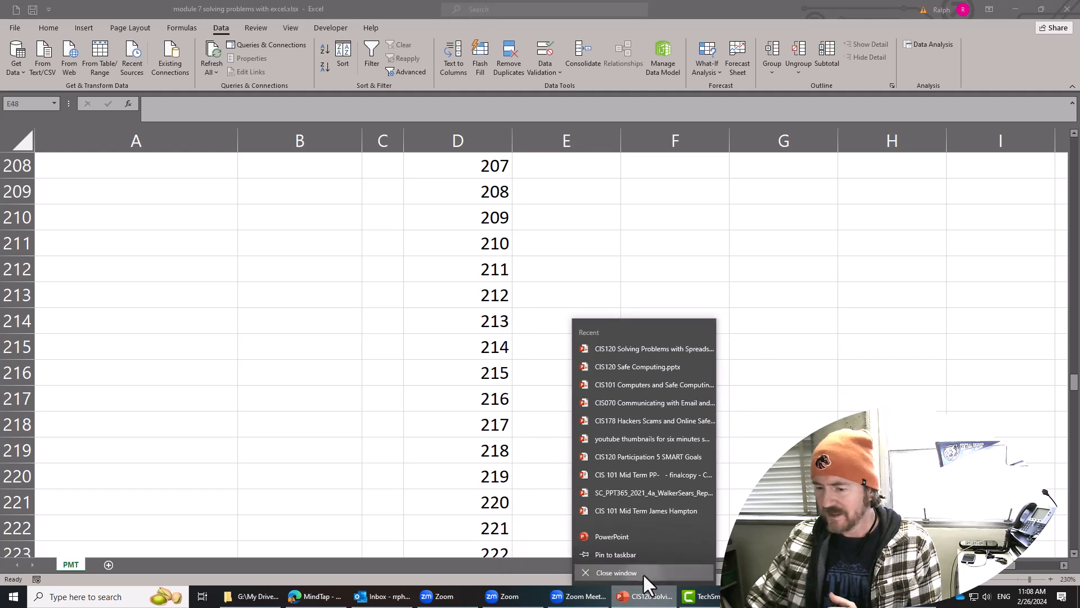
pyautogui.click(643, 573)
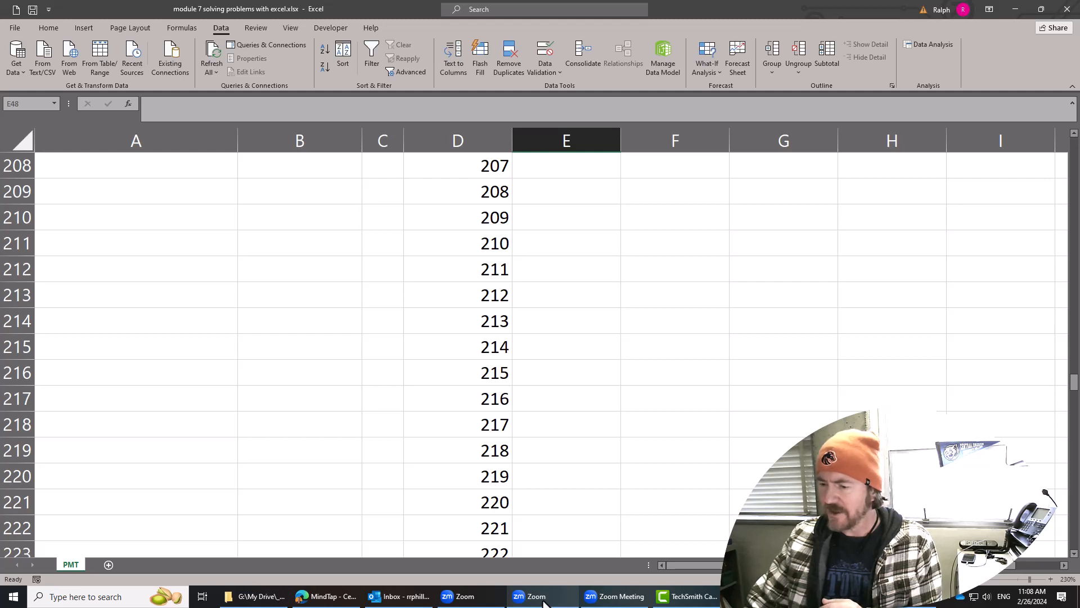
pyautogui.click(948, 597)
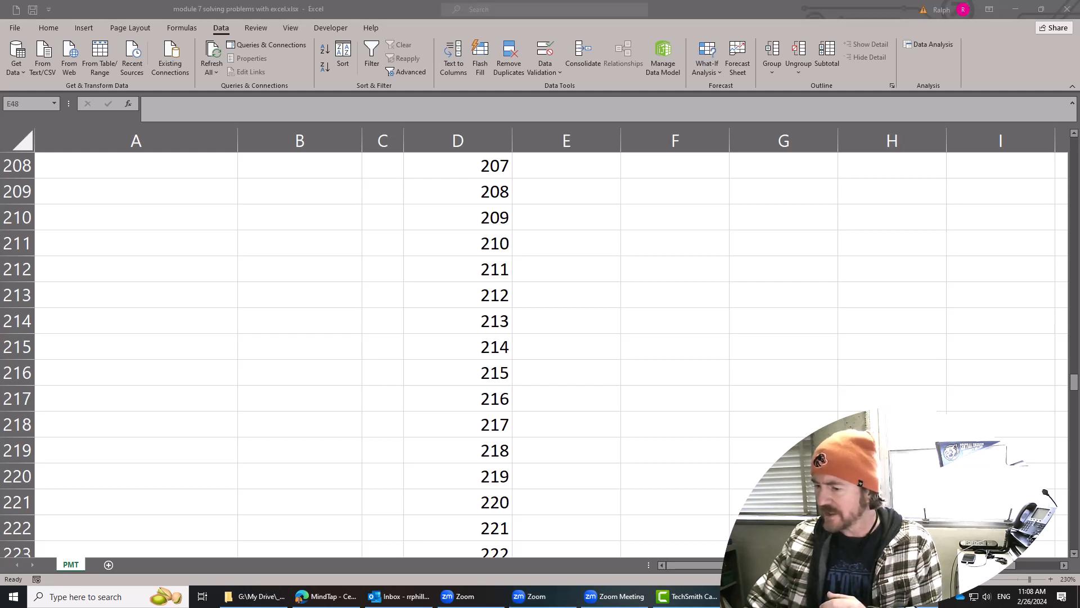
pyautogui.rightClick(903, 596)
pyautogui.click(895, 571)
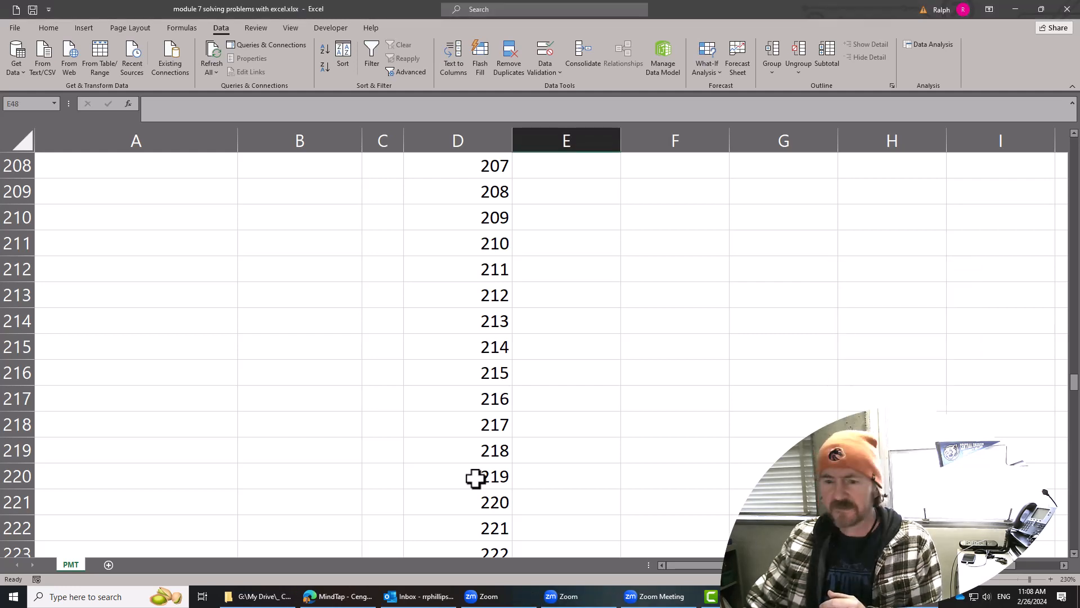
# Check the last payment number at the end of column D and return to the top of the sheet.
pyautogui.scroll(-20, 694, 446)
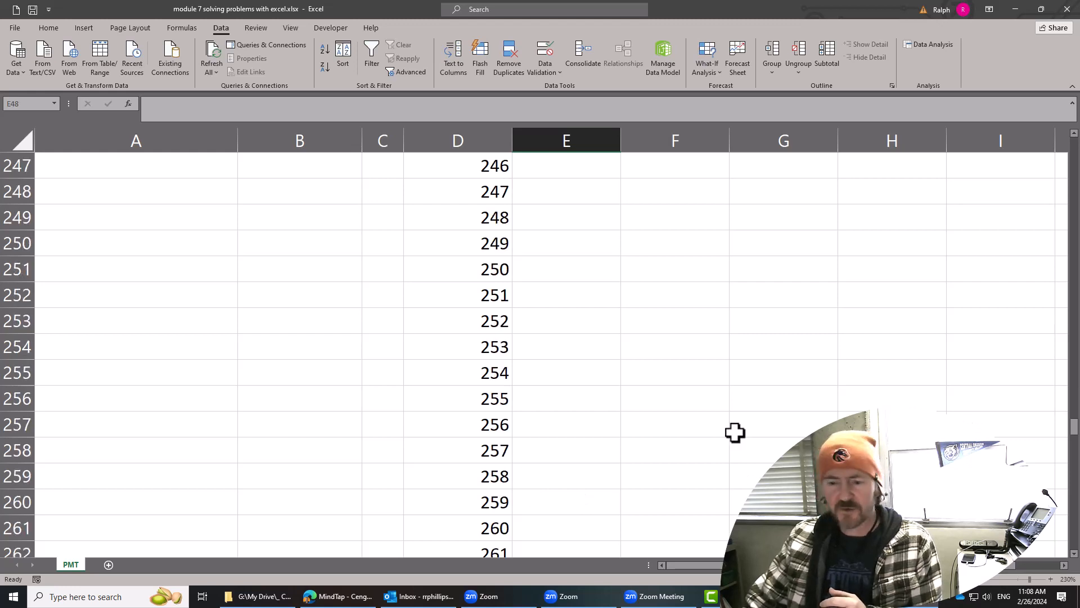
pyautogui.scroll(-20, 706, 438)
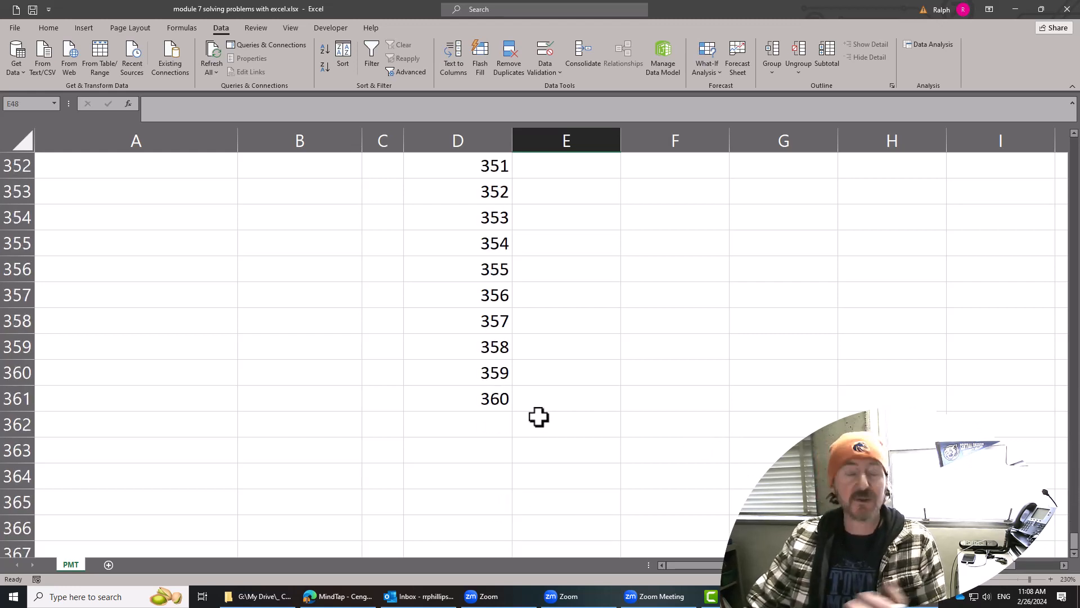
pyautogui.moveTo(1076, 537); pyautogui.dragTo(1076, 147)
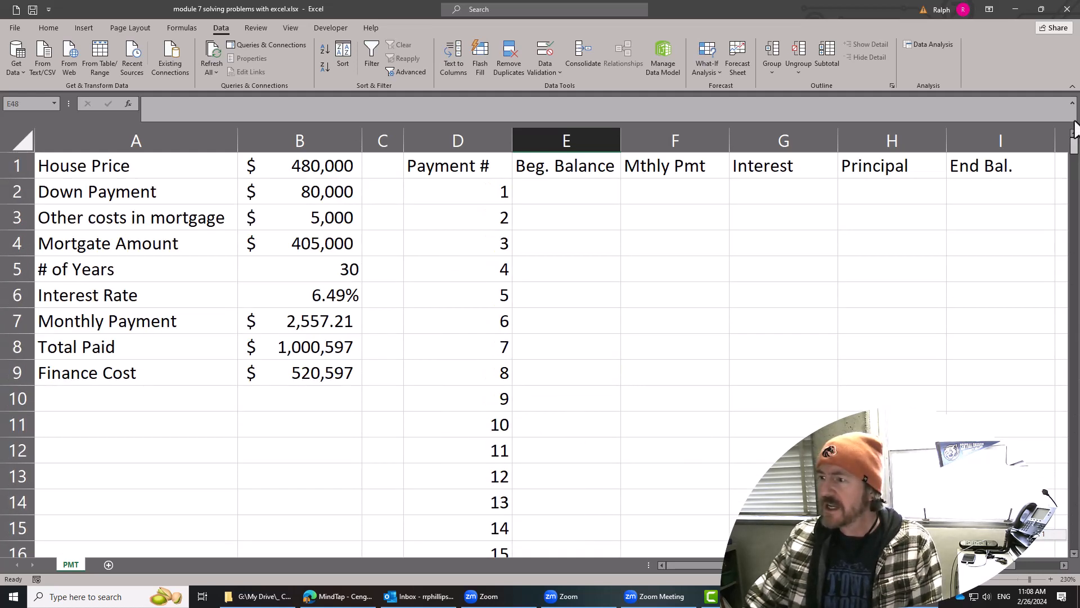
# Test the payment numbering with a # of Years of 1 and 15 in B5, and restore the value to 30.
pyautogui.click(325, 266)
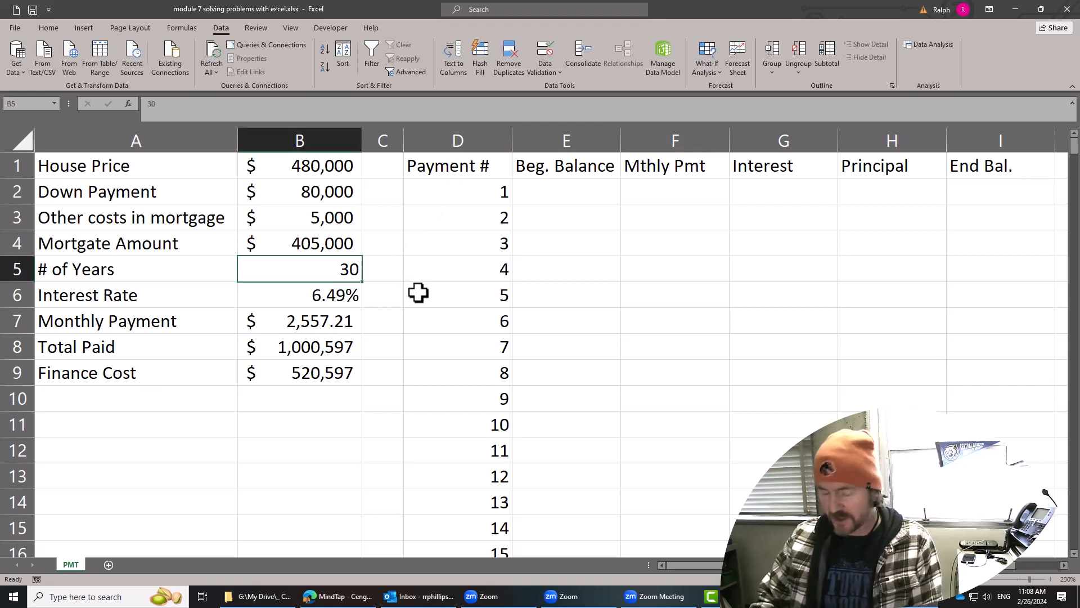
pyautogui.write('1')
pyautogui.press('Return')
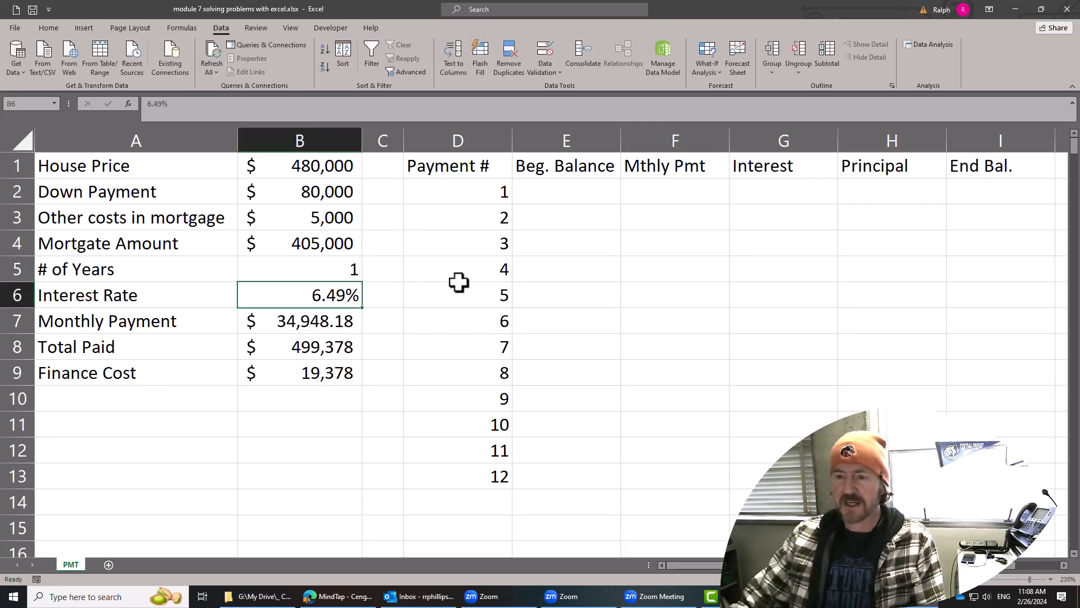
pyautogui.click(331, 272)
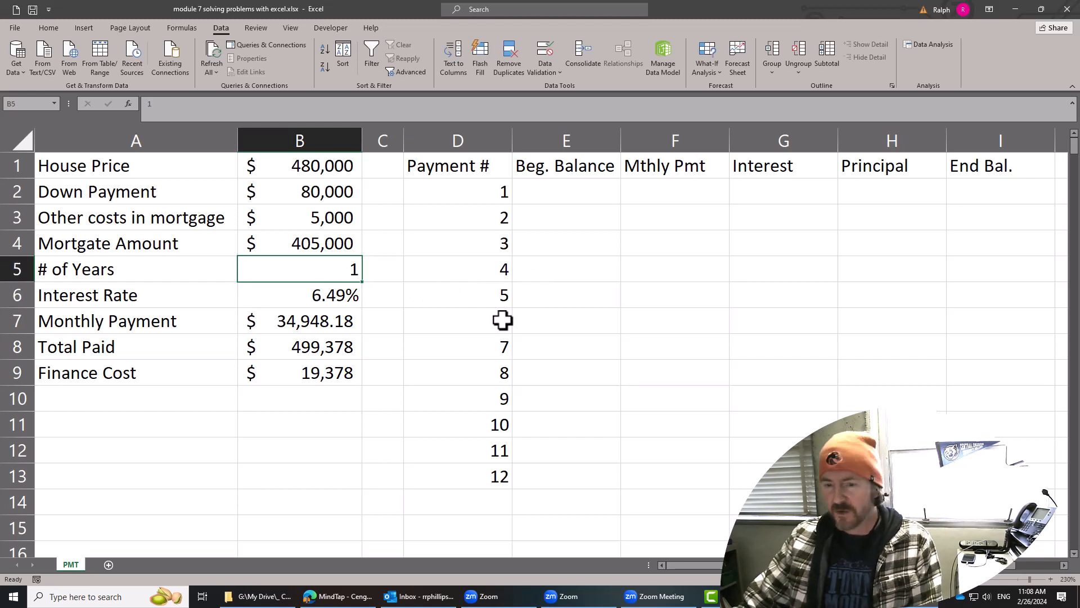
pyautogui.write('15')
pyautogui.press('Return')
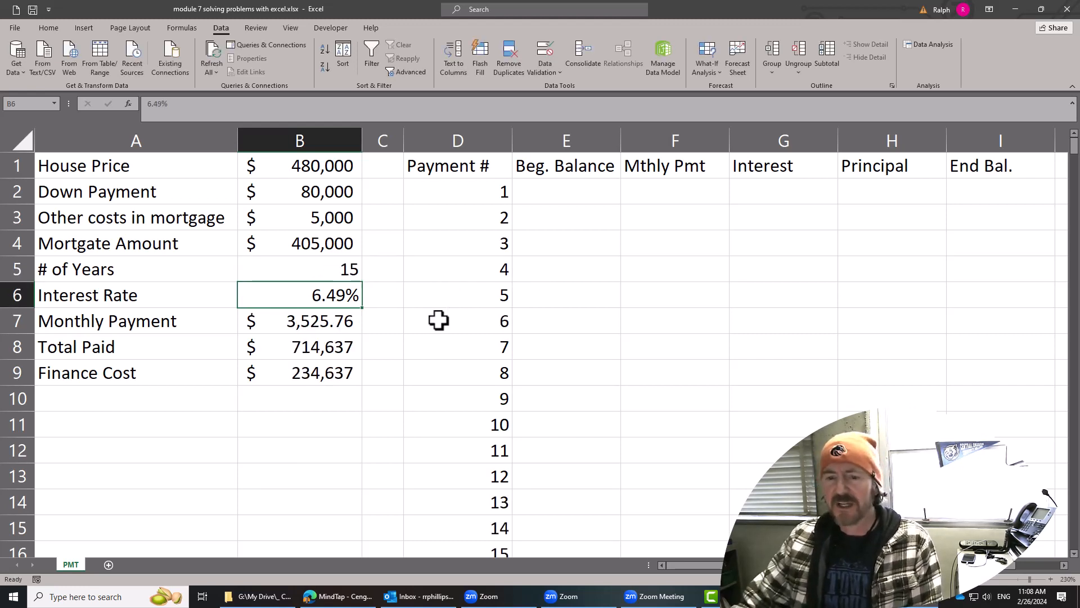
pyautogui.click(323, 274)
pyautogui.write('30')
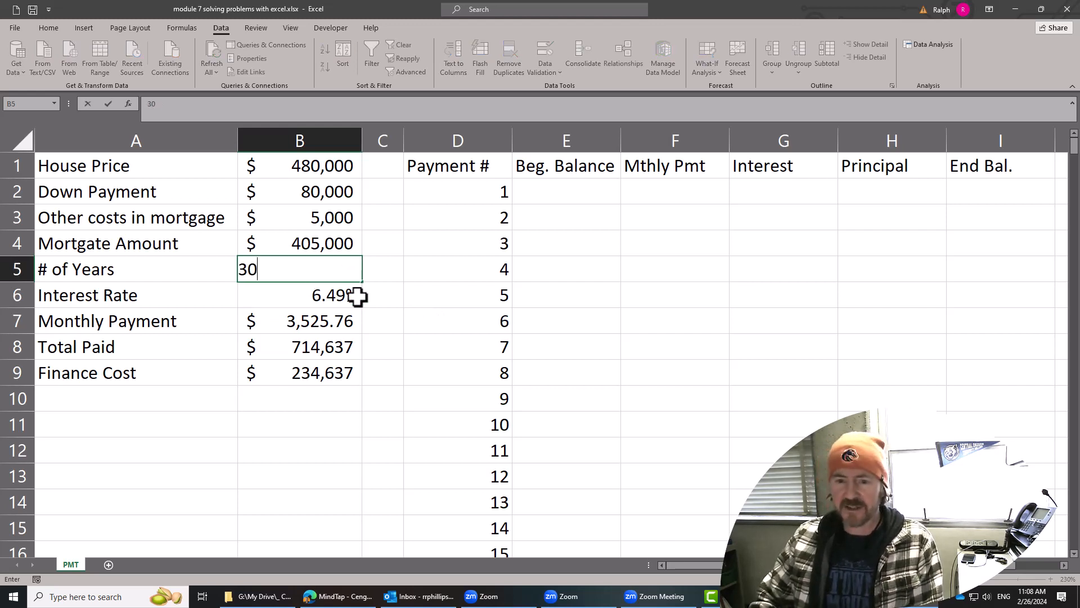
pyautogui.press('Return')
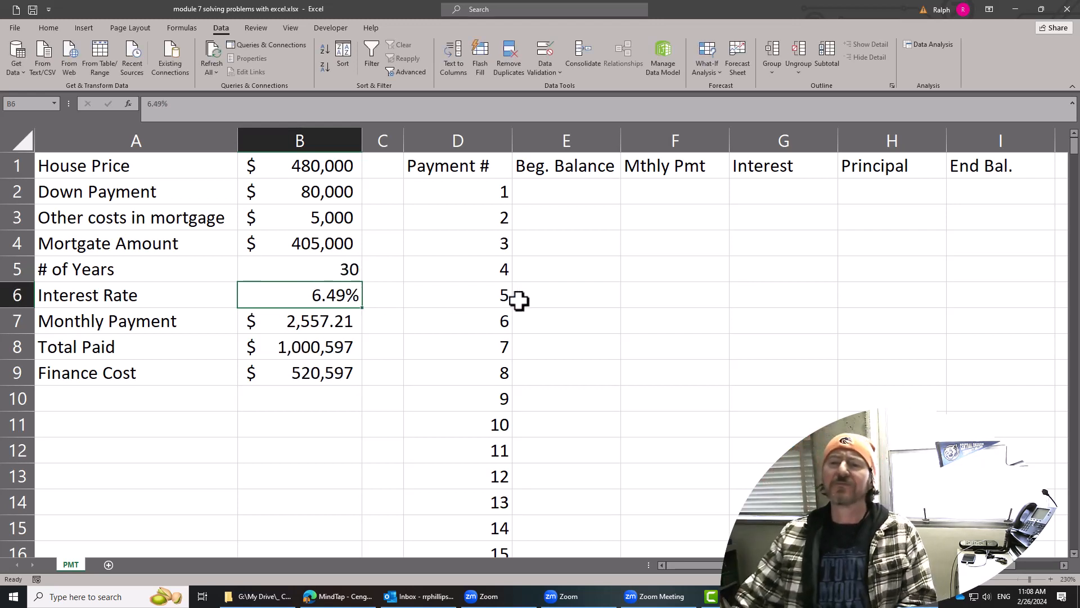
# Review the schedule cells for the first two payments, E2:I2 and E3:I3, and select E2.
pyautogui.click(593, 196)
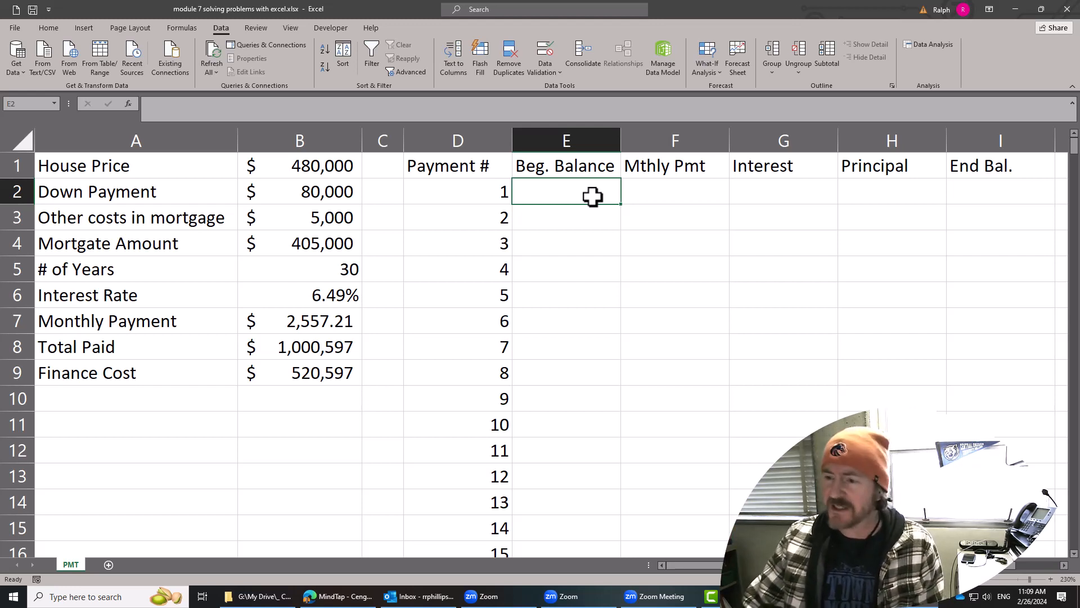
pyautogui.moveTo(576, 196); pyautogui.dragTo(998, 193)
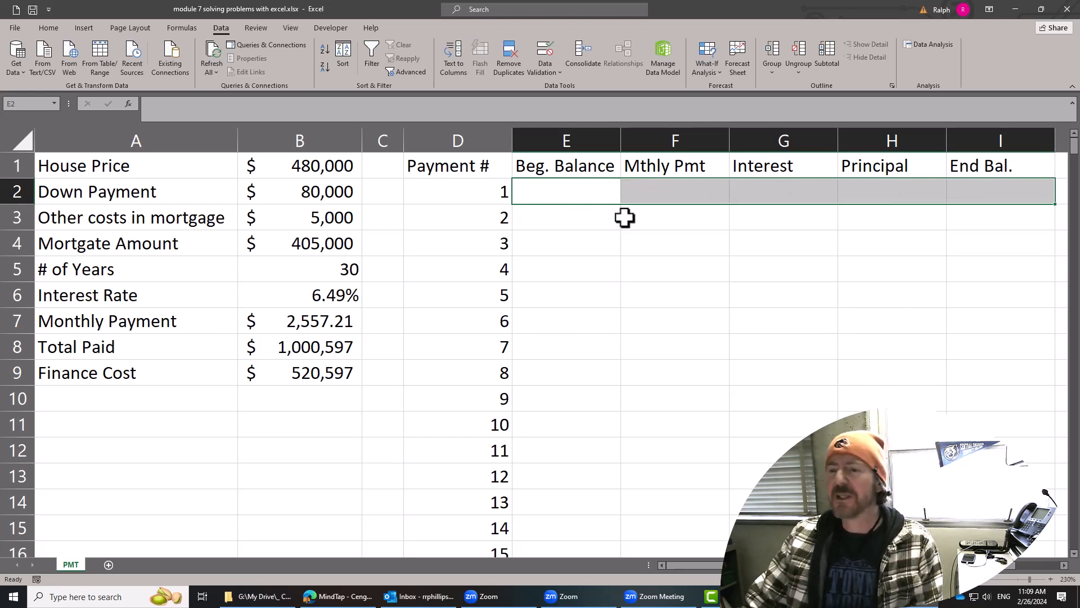
pyautogui.moveTo(577, 222); pyautogui.dragTo(974, 219)
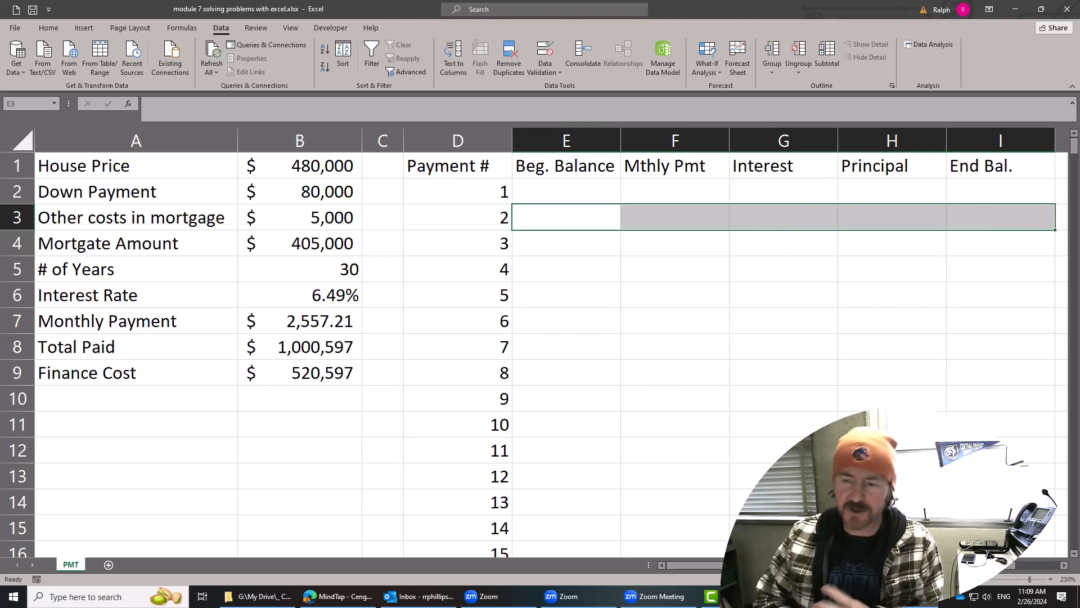
pyautogui.click(581, 196)
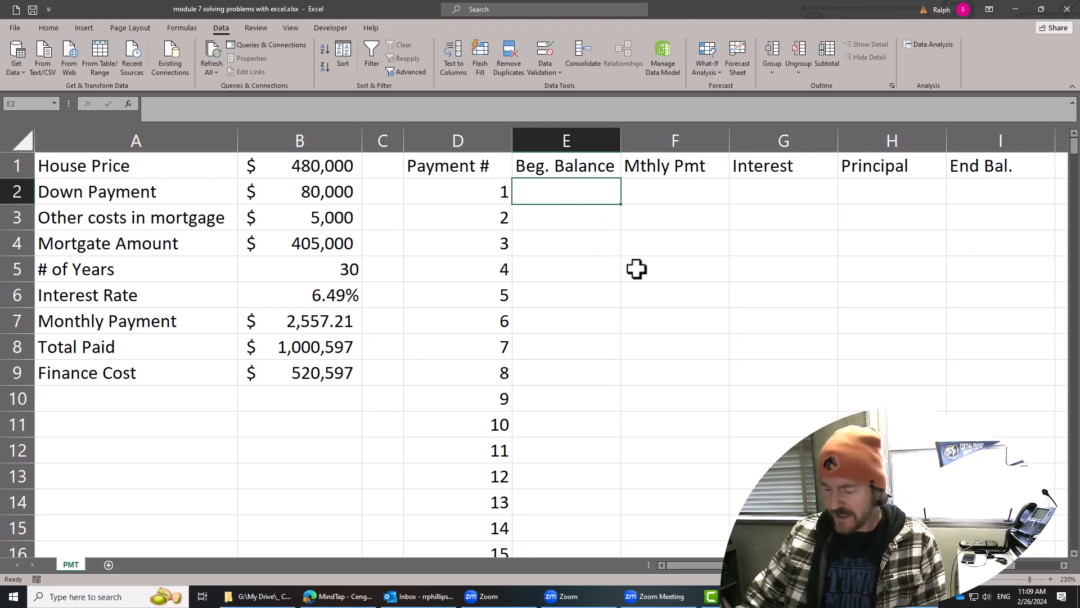
# Link the first payment's beginning balance in E2 to the mortgage amount with =B4.
pyautogui.write('=')
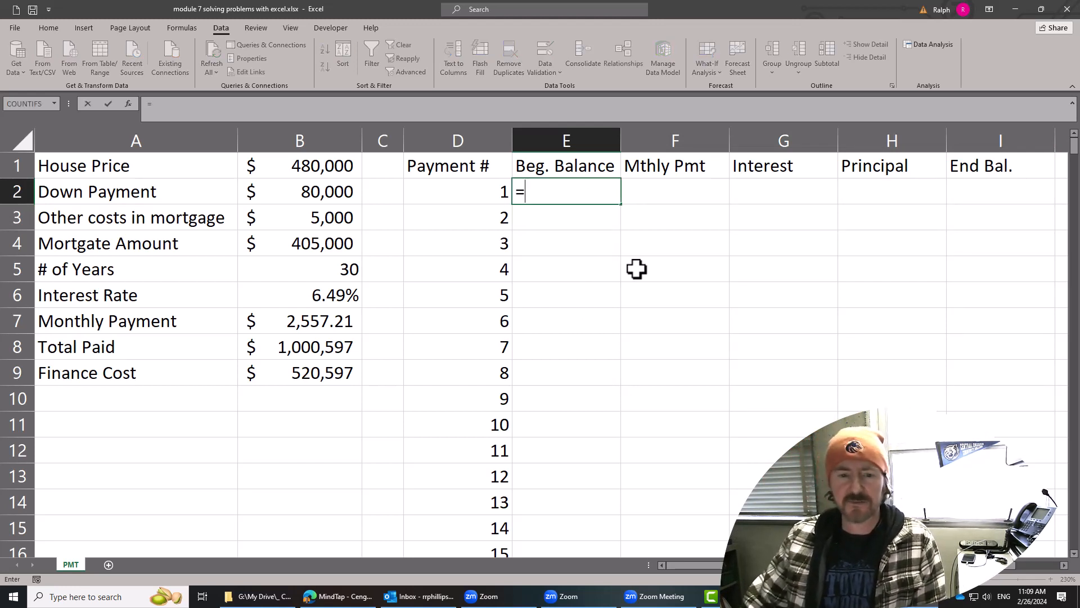
pyautogui.click(318, 244)
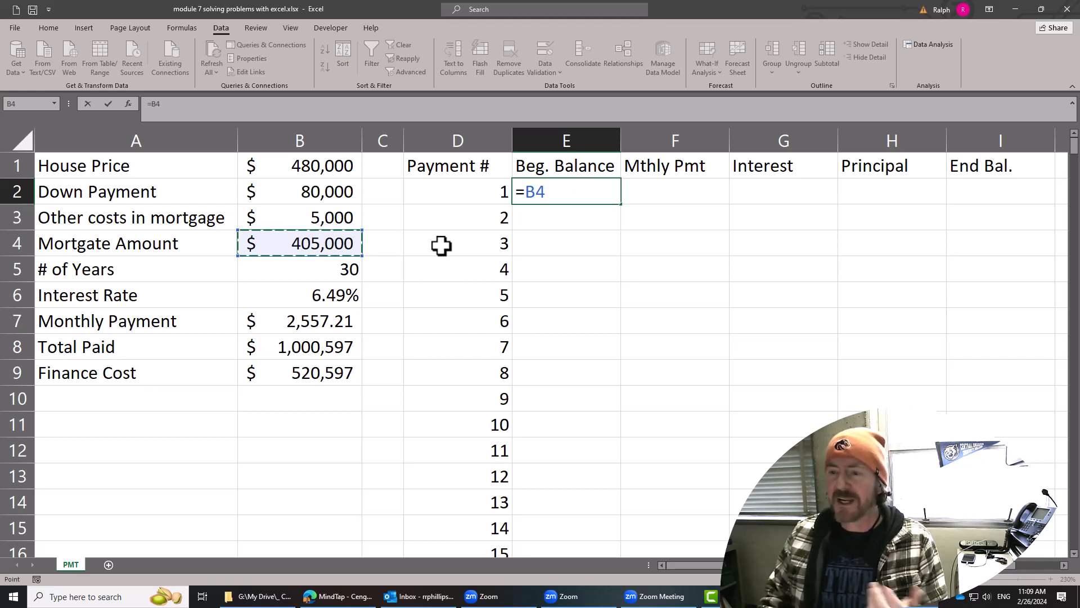
pyautogui.press('Return')
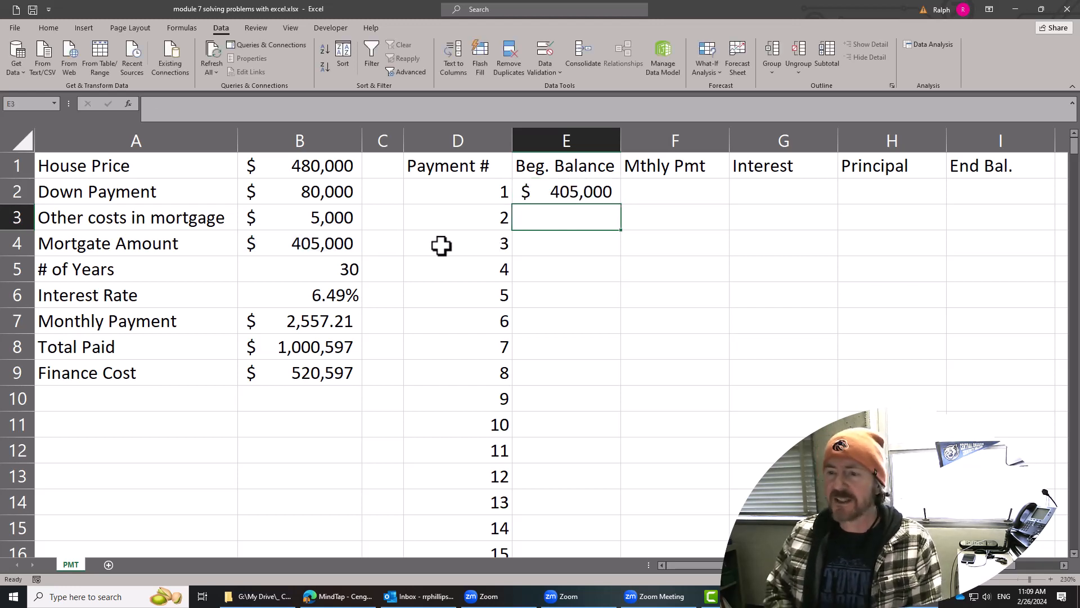
# Correct the misspelled label in A4 to read Mortgage Amount.
pyautogui.doubleClick(95, 243)
pyautogui.moveTo(95, 246); pyautogui.dragTo(102, 246)
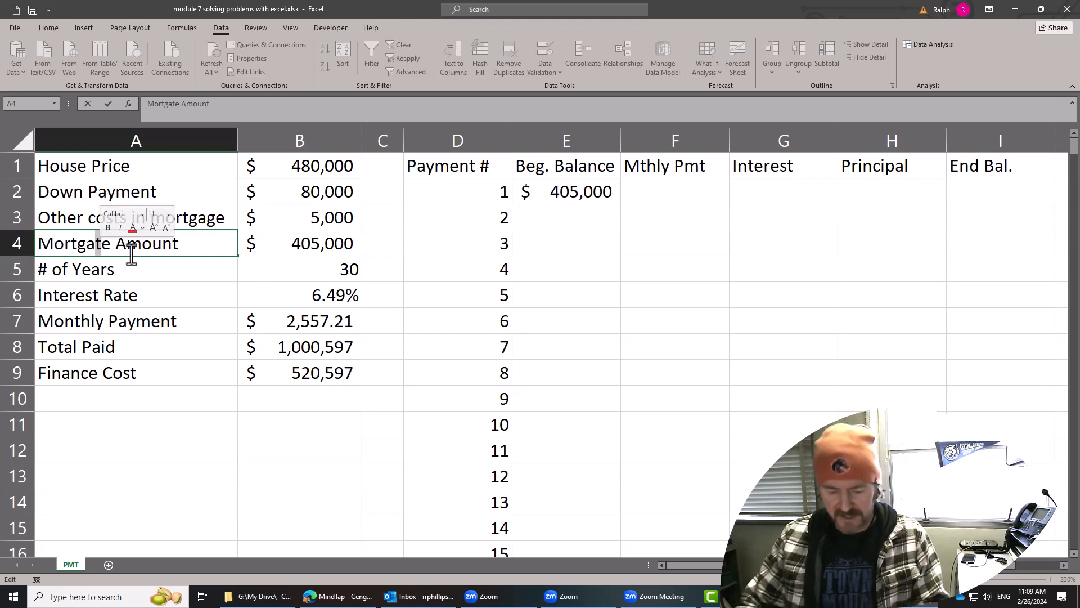
pyautogui.write('g')
pyautogui.press('Return')
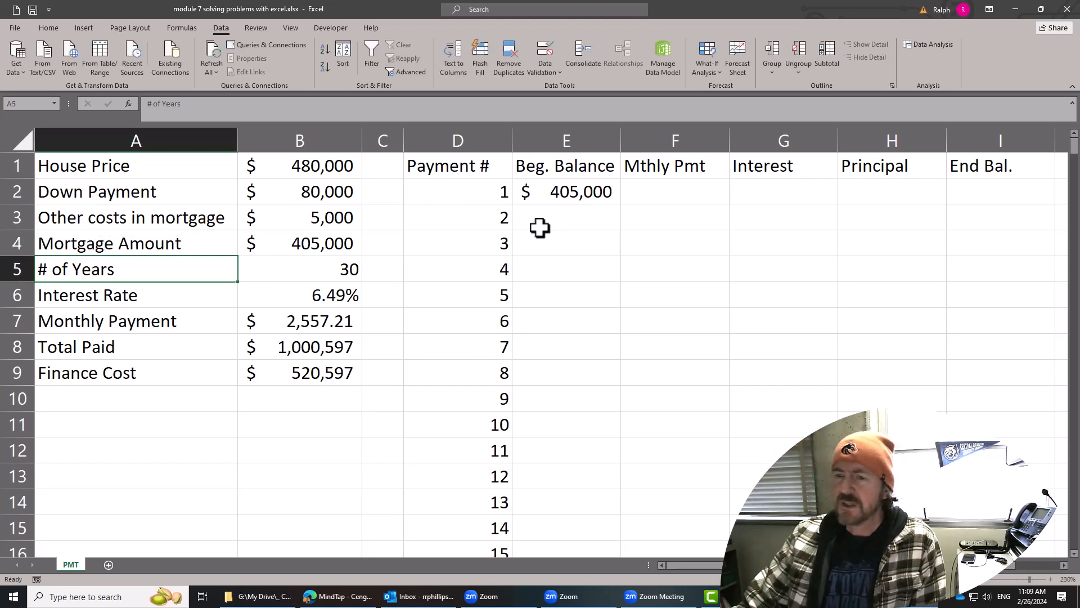
# Link the first monthly payment in F2 to the calculated payment with the absolute reference =$B$7.
pyautogui.click(559, 194)
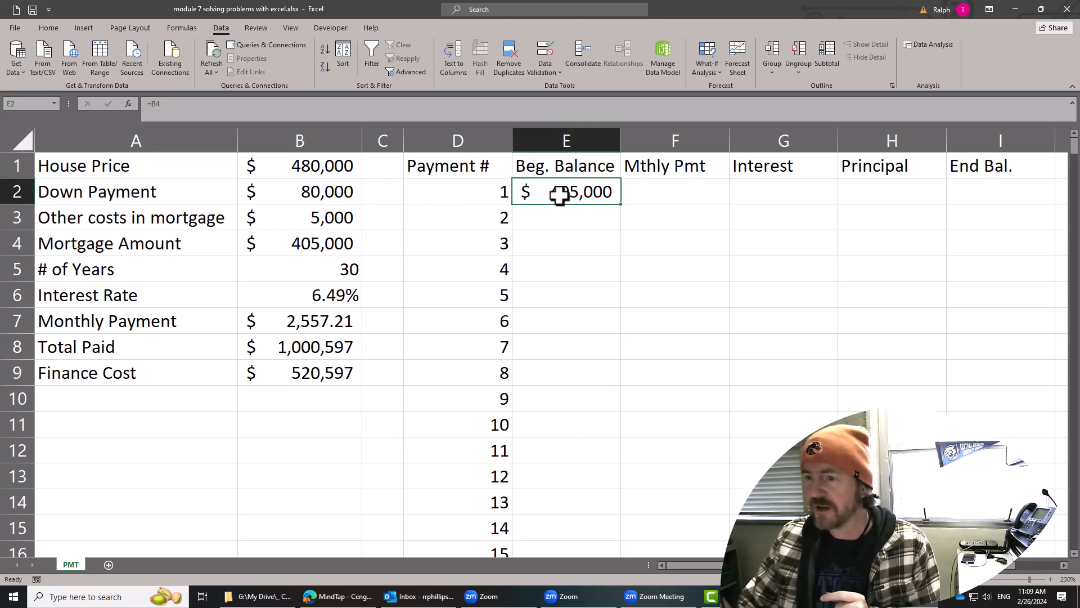
pyautogui.click(668, 198)
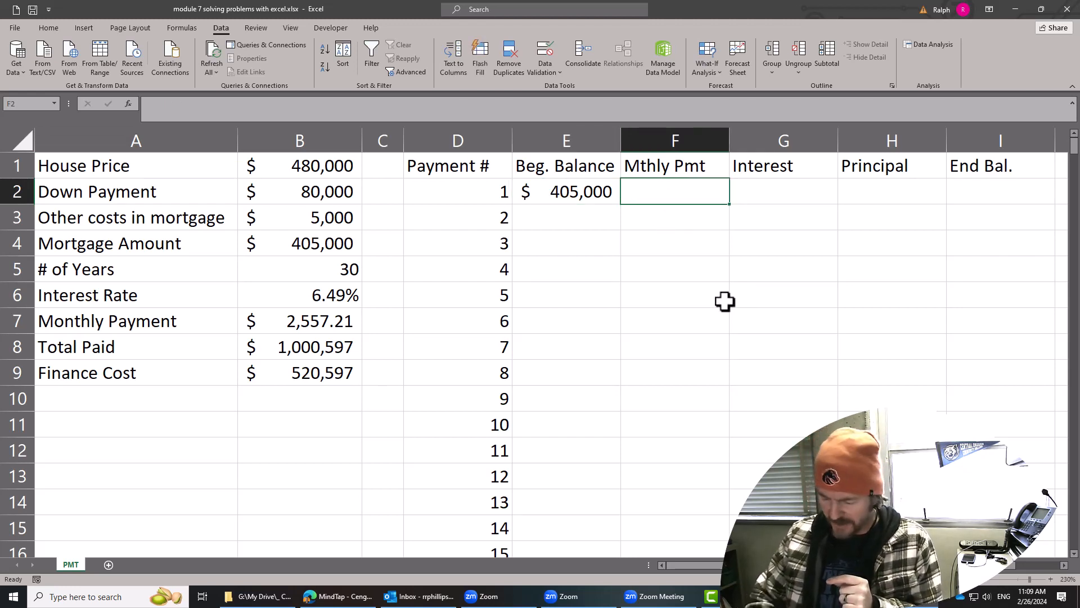
pyautogui.write('=')
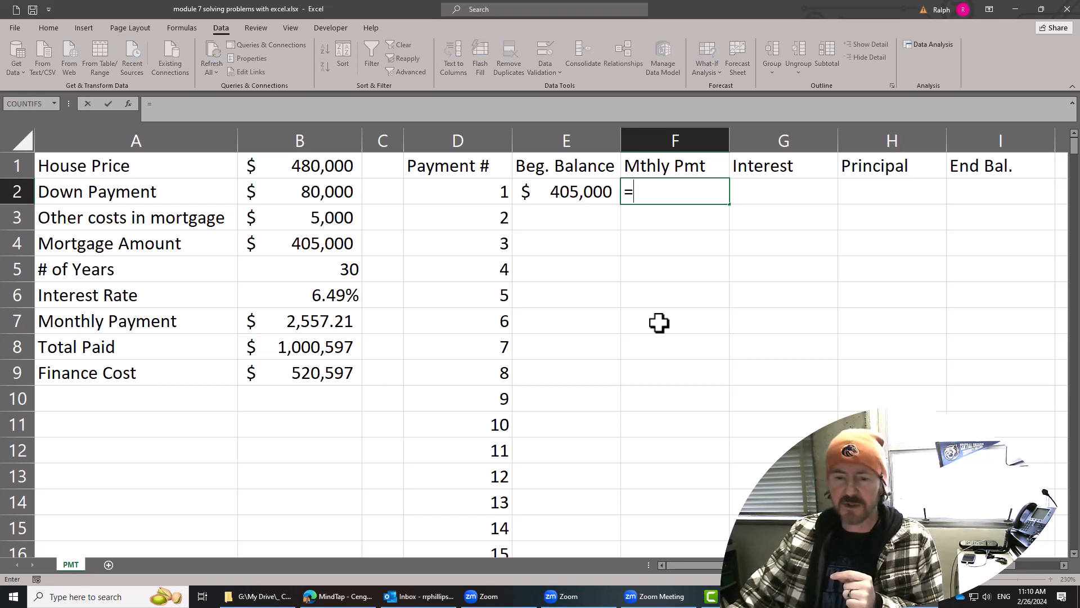
pyautogui.click(314, 321)
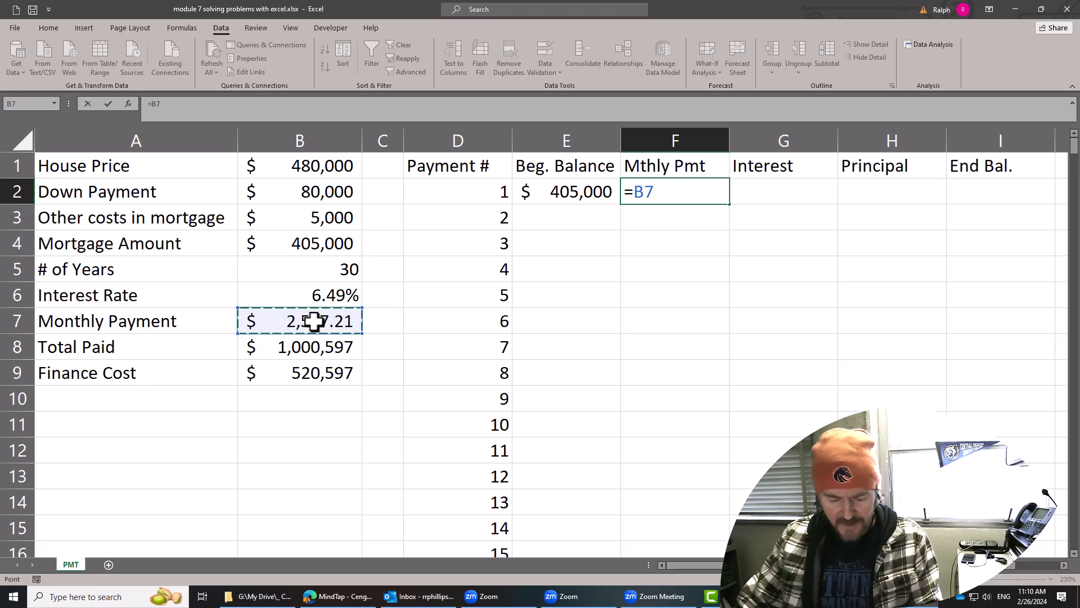
pyautogui.press('F4')
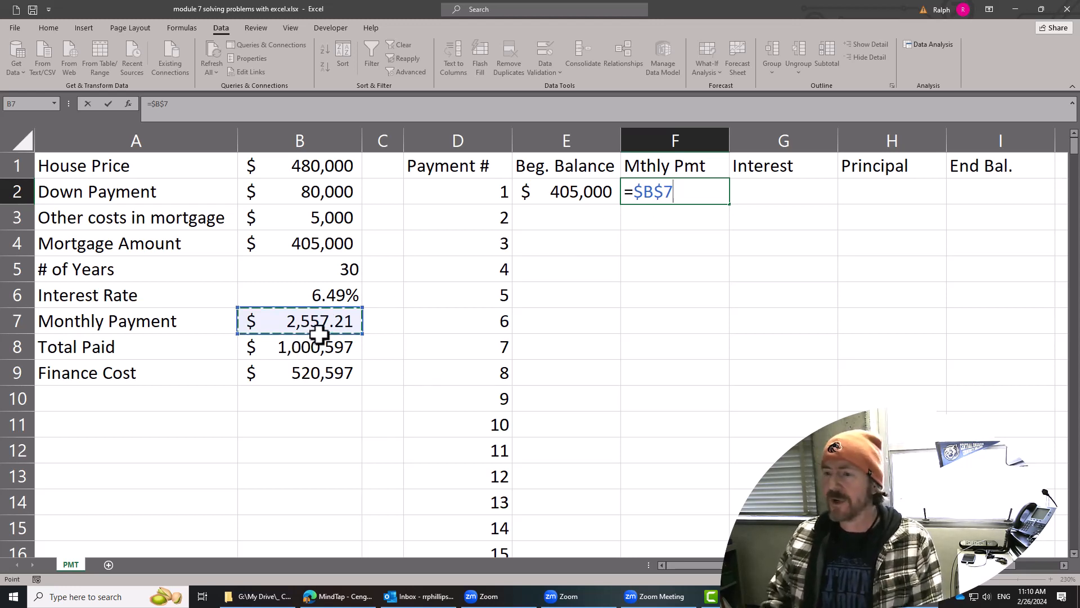
pyautogui.press('Return')
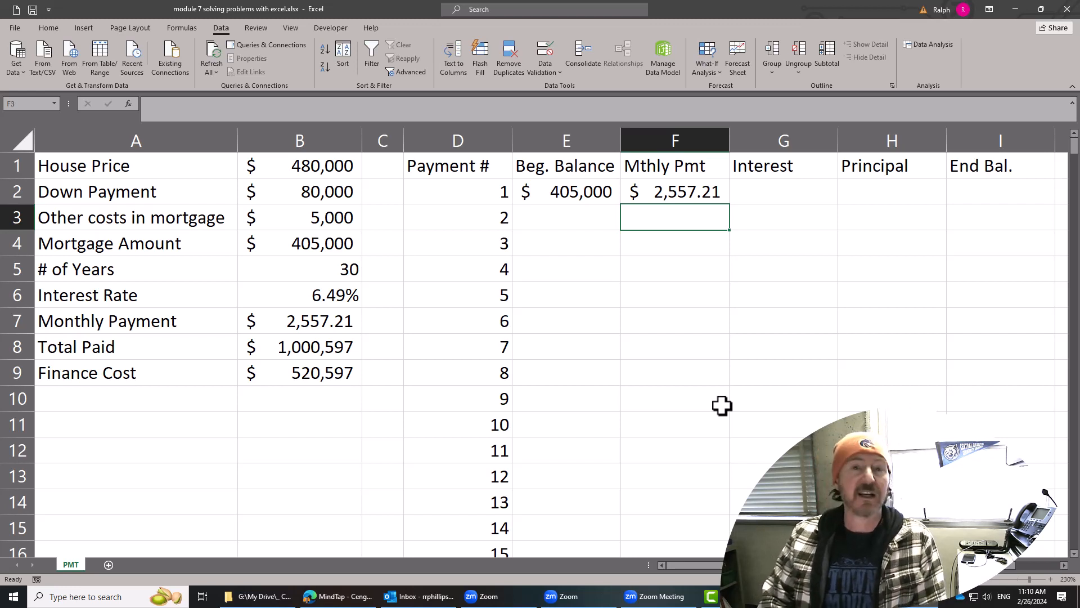
# Calculate the first payment's interest in G2 with =E2*($B$6/12), keeping the interest rate reference absolute.
pyautogui.click(762, 191)
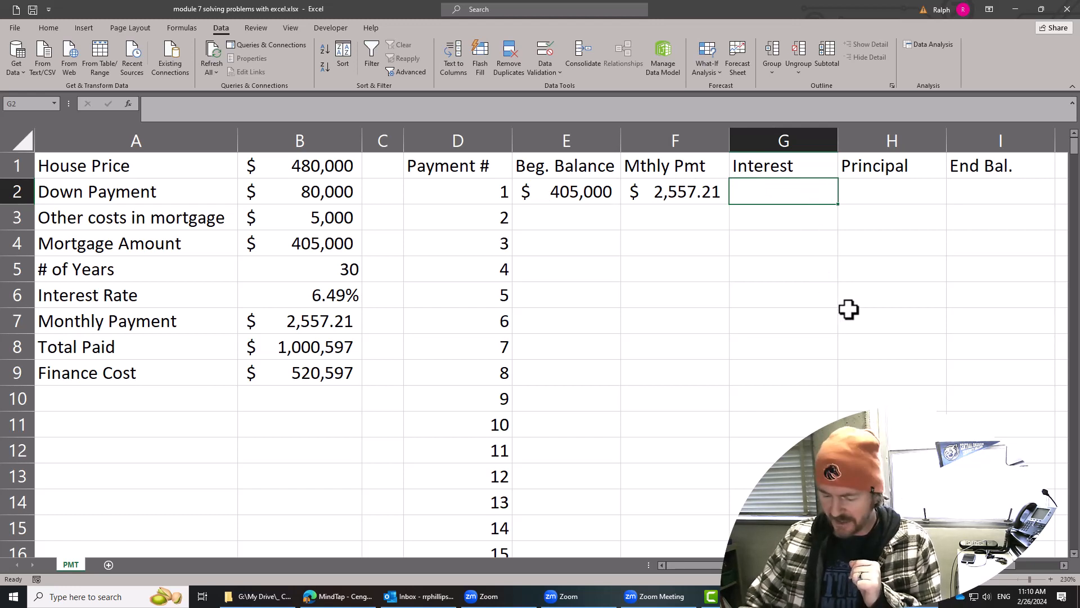
pyautogui.write('=')
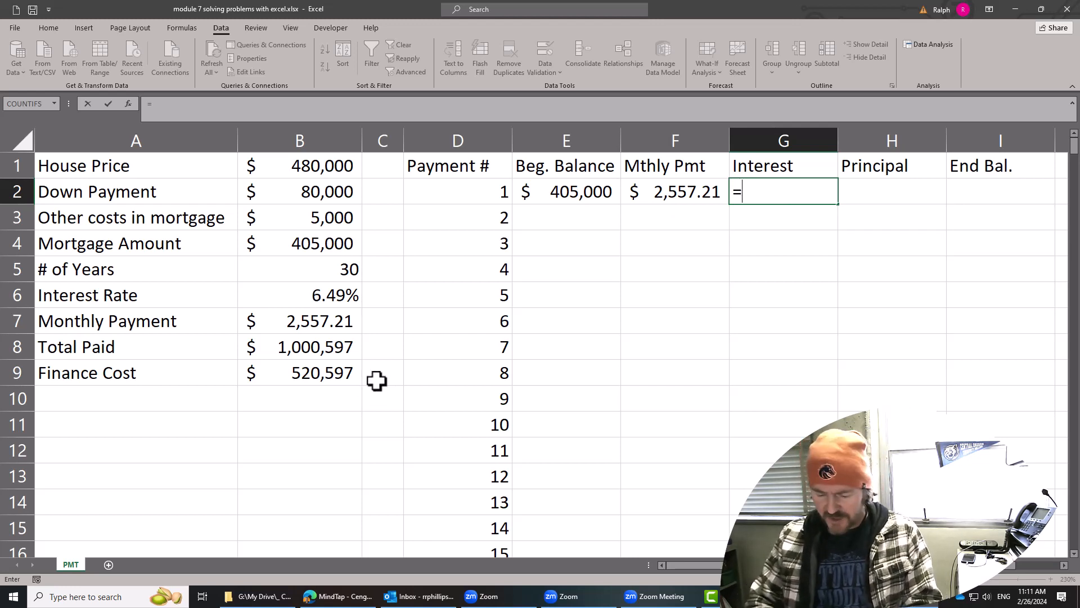
pyautogui.click(592, 195)
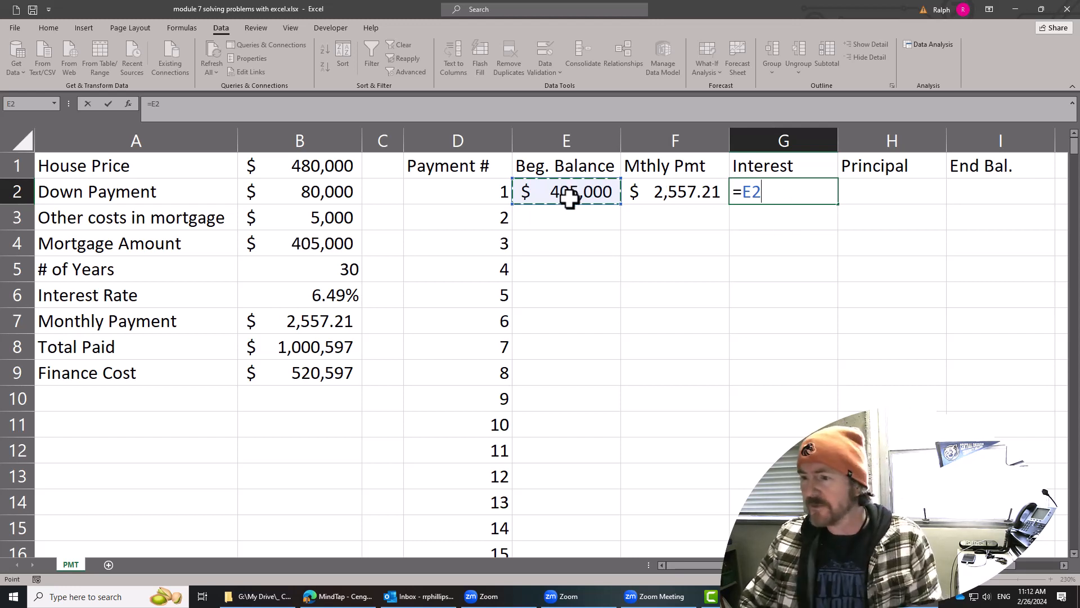
pyautogui.click(766, 193)
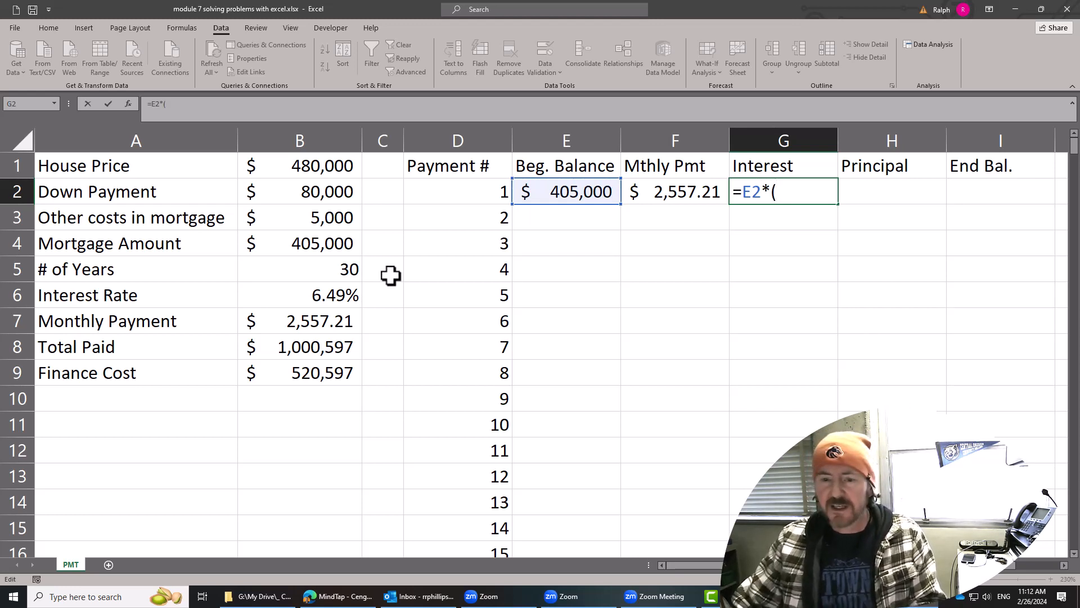
pyautogui.click(334, 295)
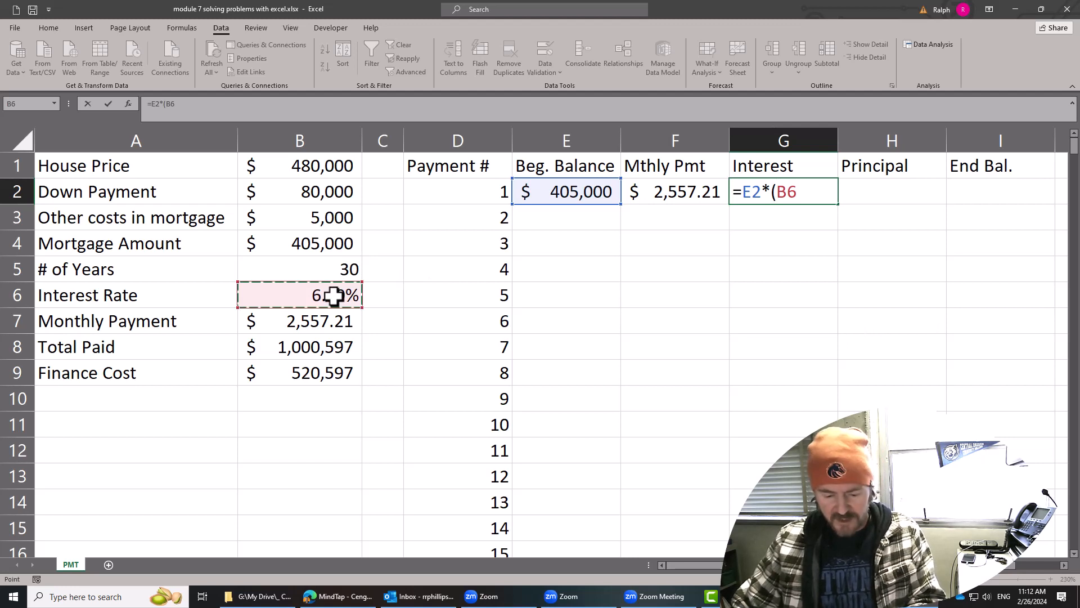
pyautogui.press('F4')
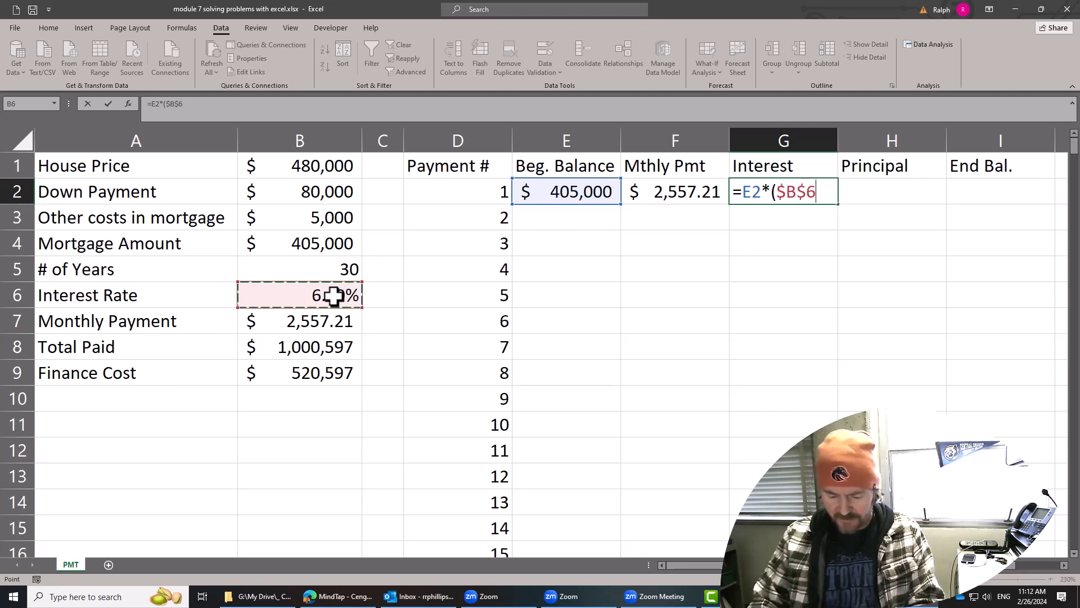
pyautogui.write('/12)')
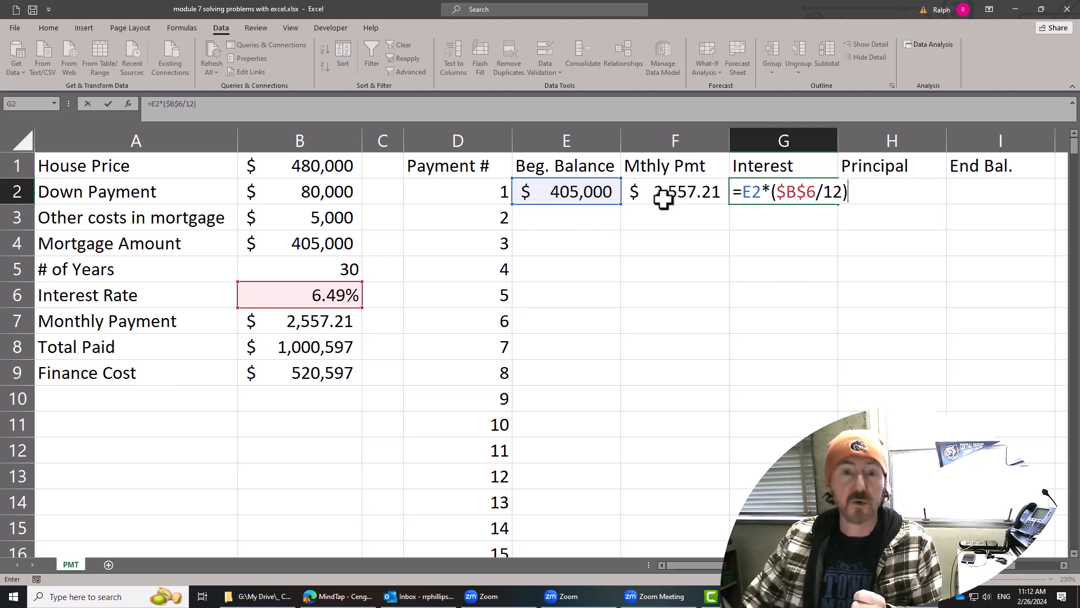
pyautogui.press('Return')
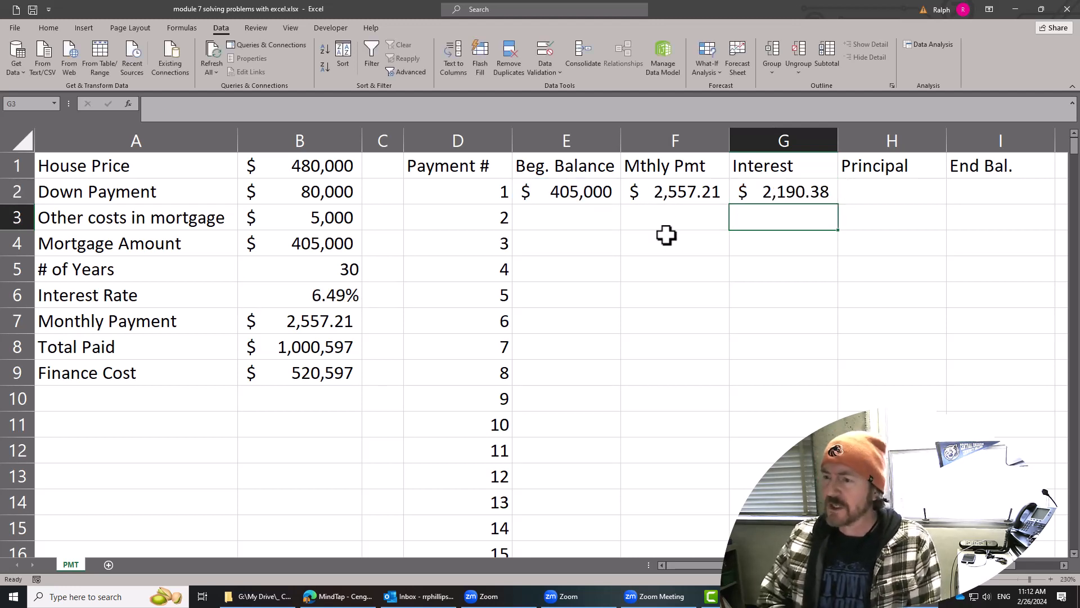
# Calculate the principal part of the first payment in H2 with =F2-G2.
pyautogui.click(695, 197)
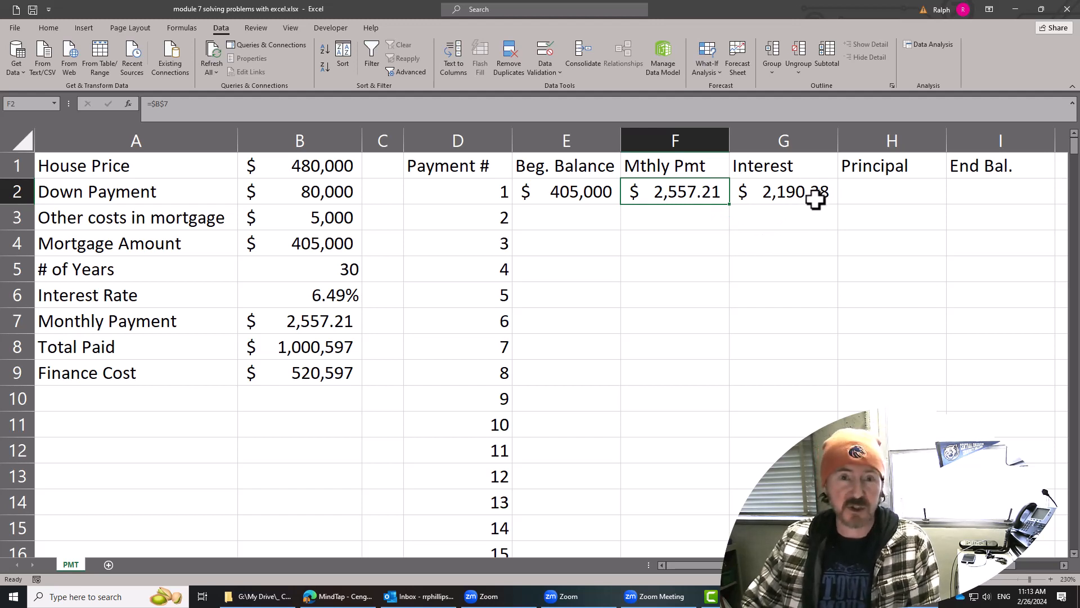
pyautogui.click(905, 195)
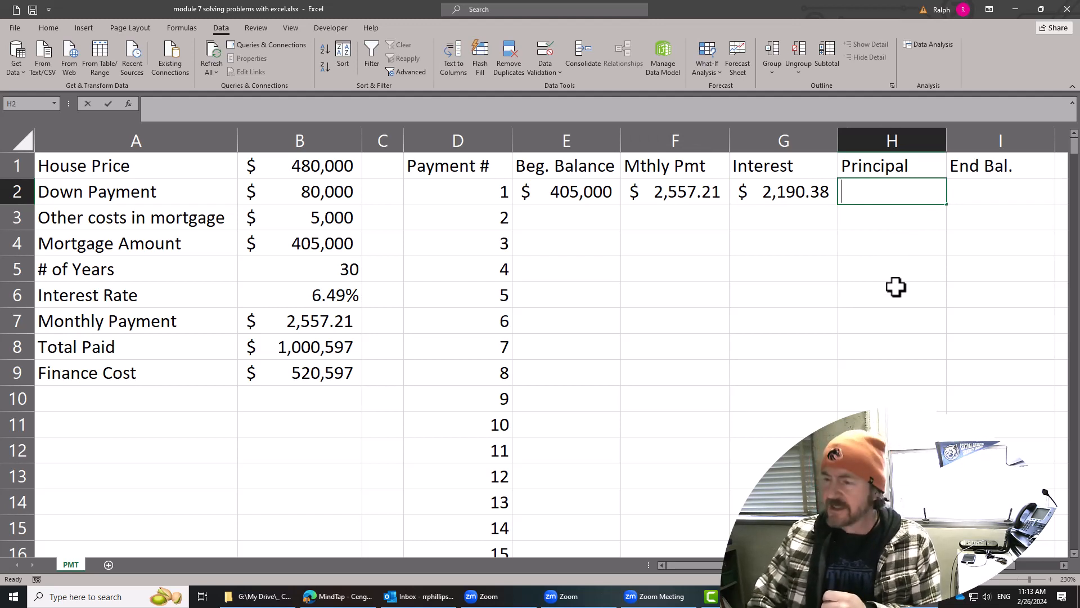
pyautogui.write('=')
pyautogui.click(682, 189)
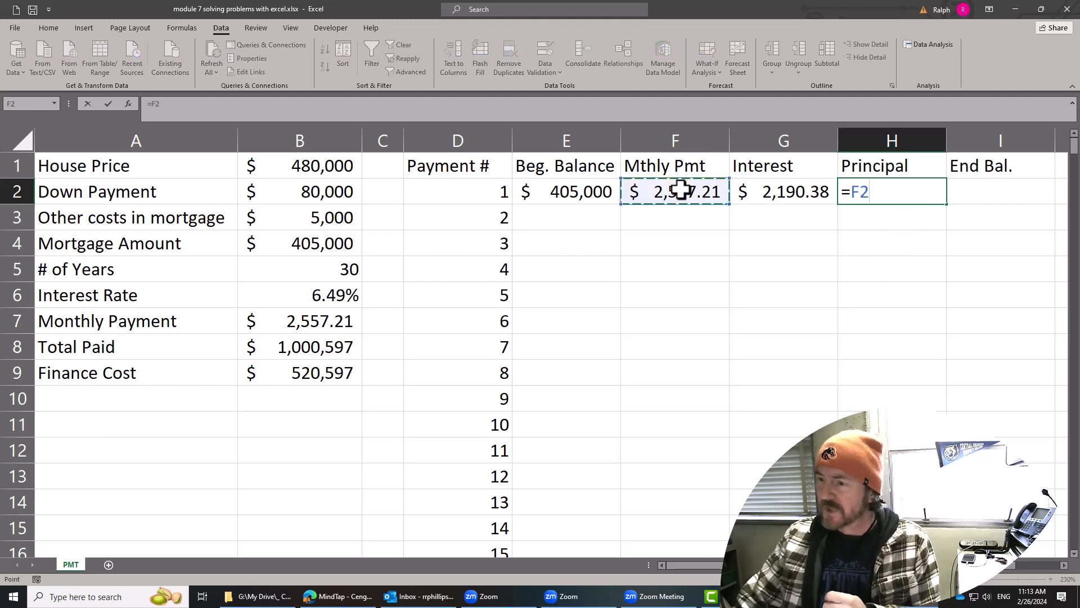
pyautogui.write('-')
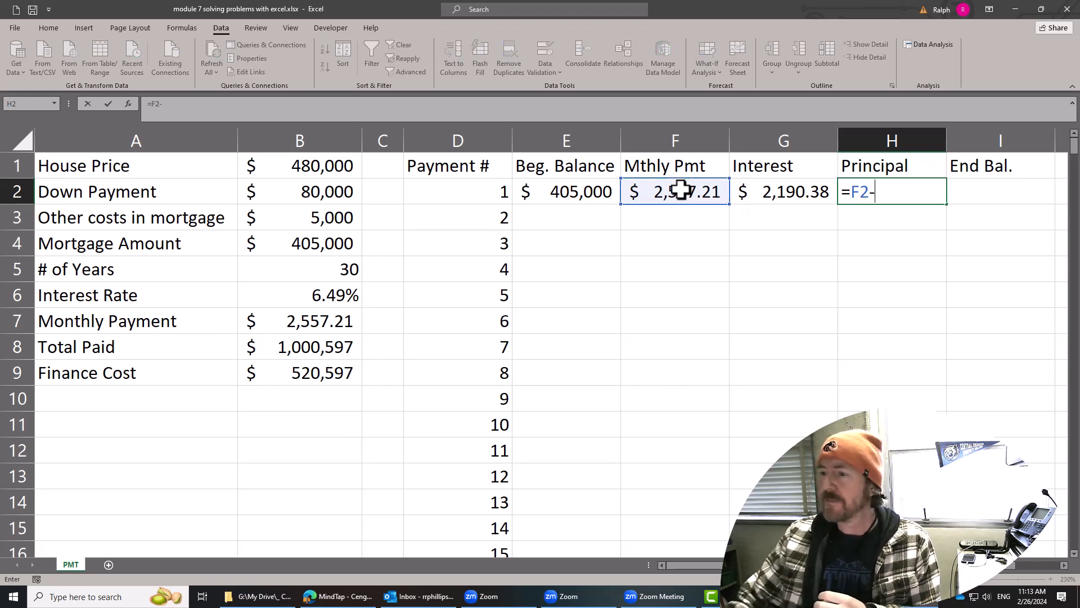
pyautogui.click(780, 187)
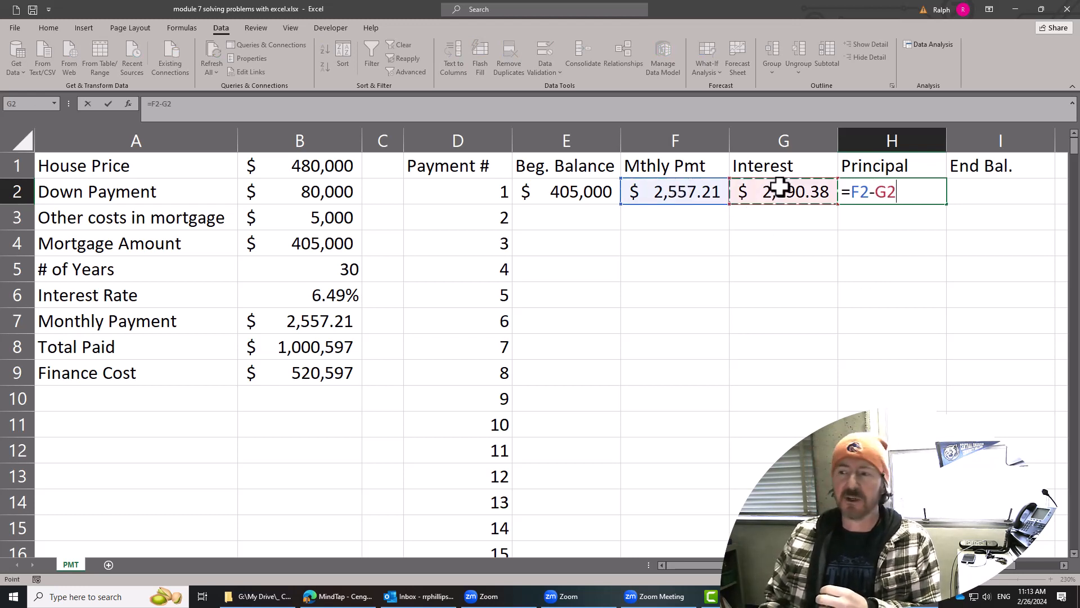
pyautogui.press('Return')
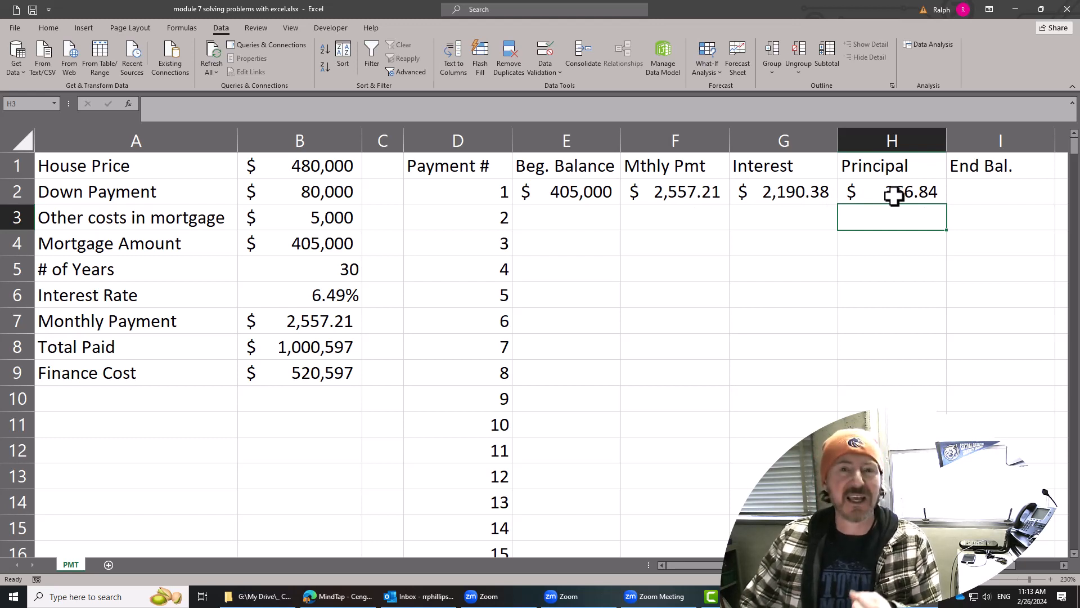
# Calculate the first ending balance in I2 with =E2-H2 and fit column I's width to its contents.
pyautogui.click(997, 195)
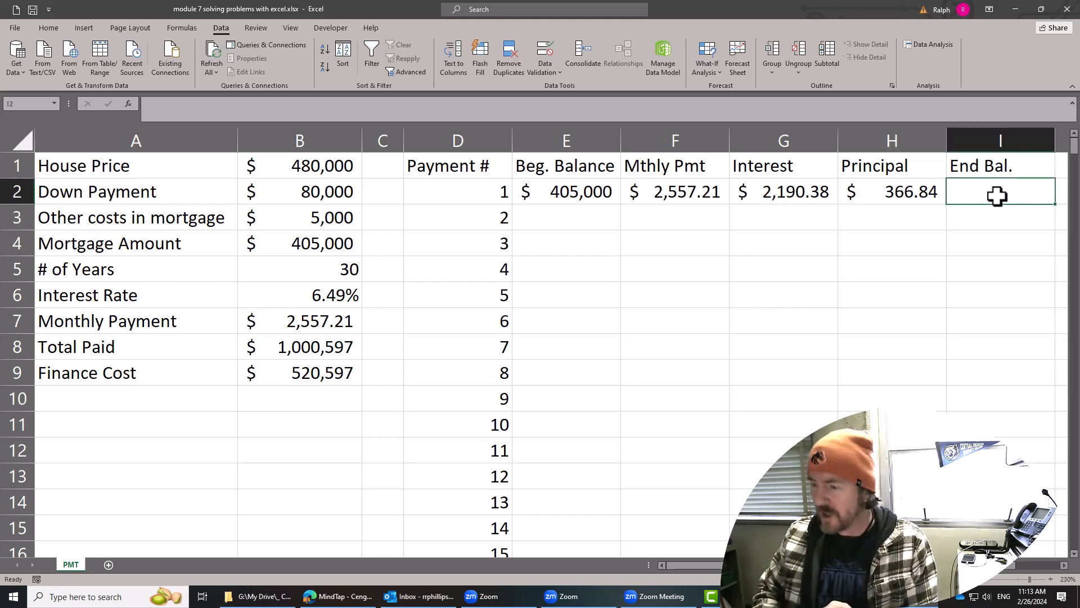
pyautogui.write('=')
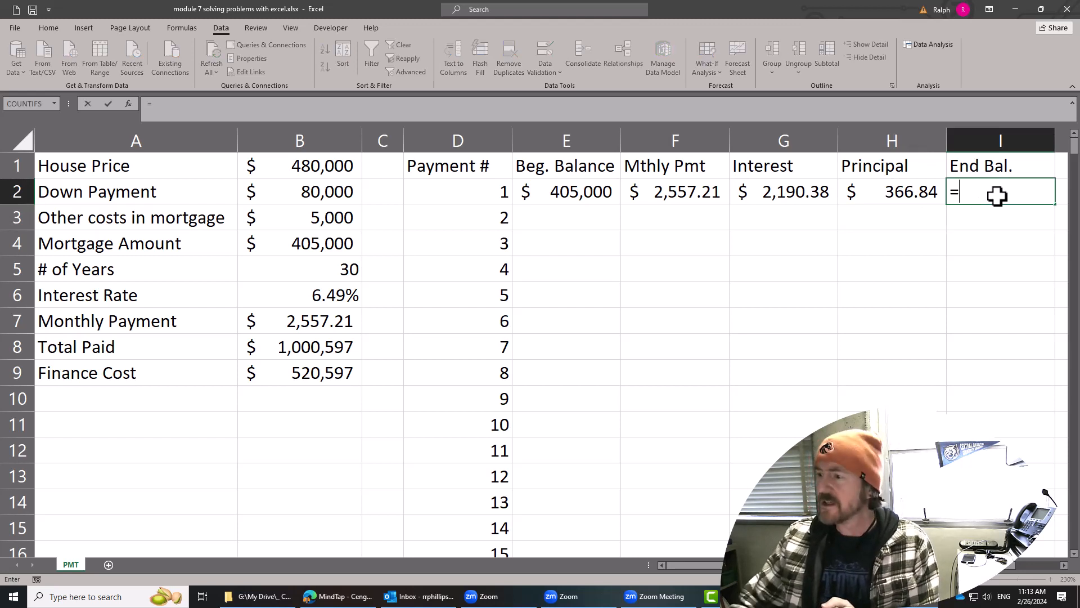
pyautogui.click(565, 189)
pyautogui.write('-')
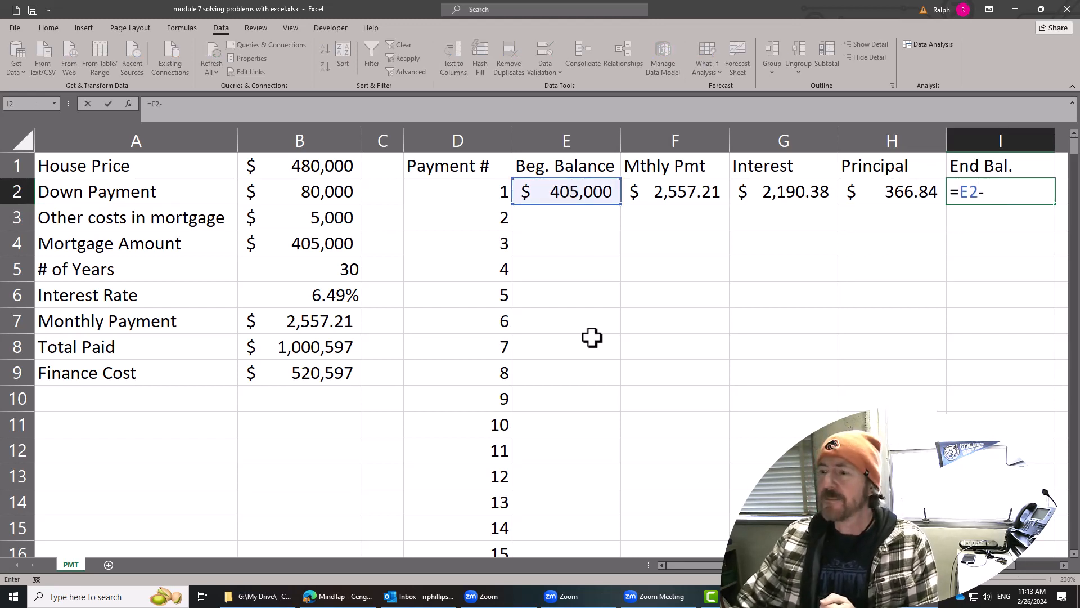
pyautogui.click(873, 190)
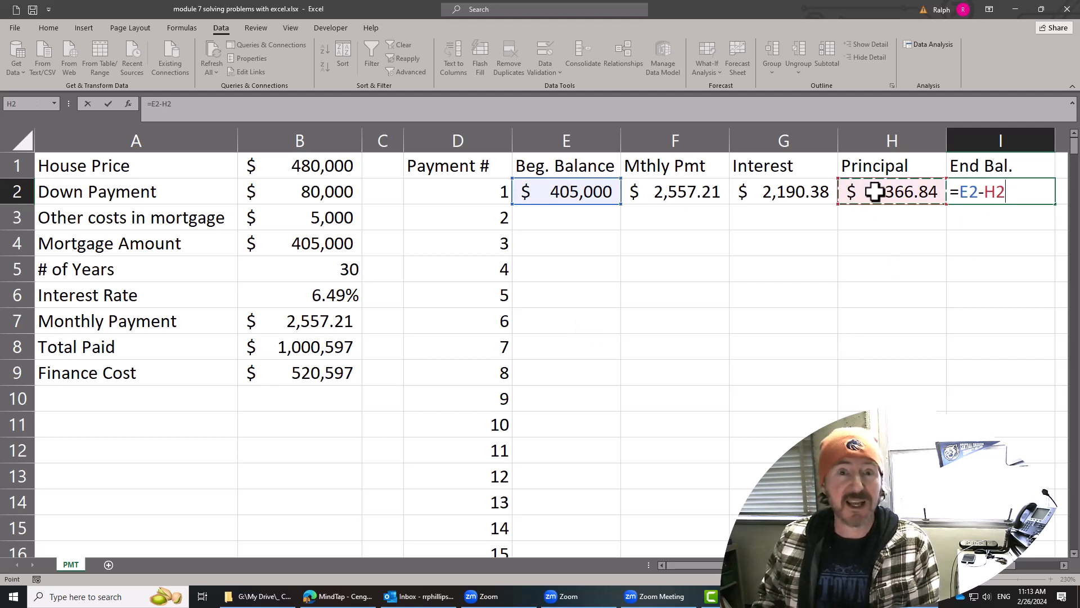
pyautogui.press('Return')
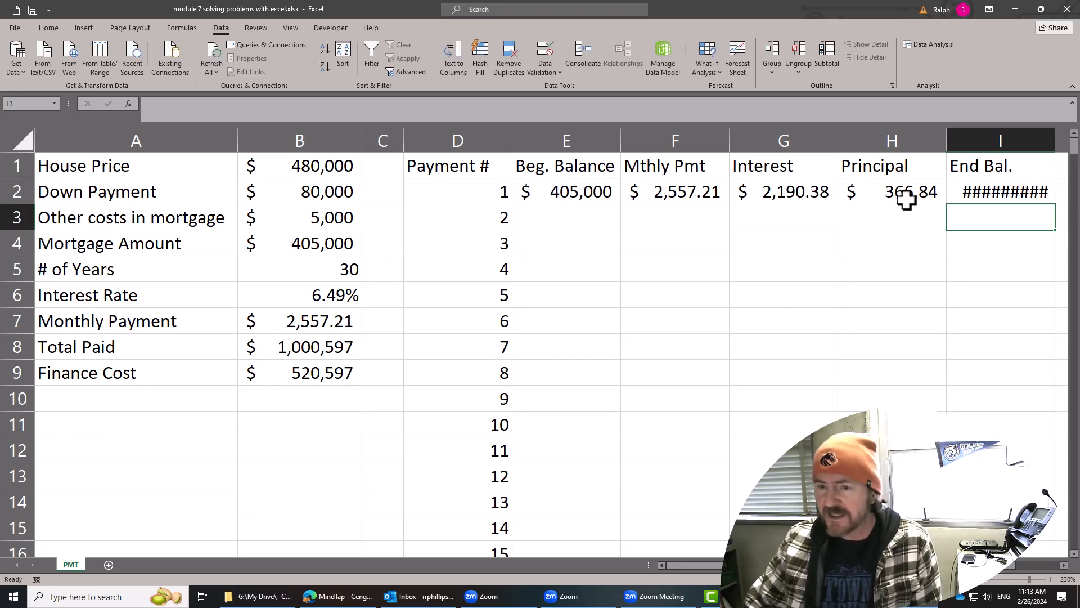
pyautogui.doubleClick(1056, 145)
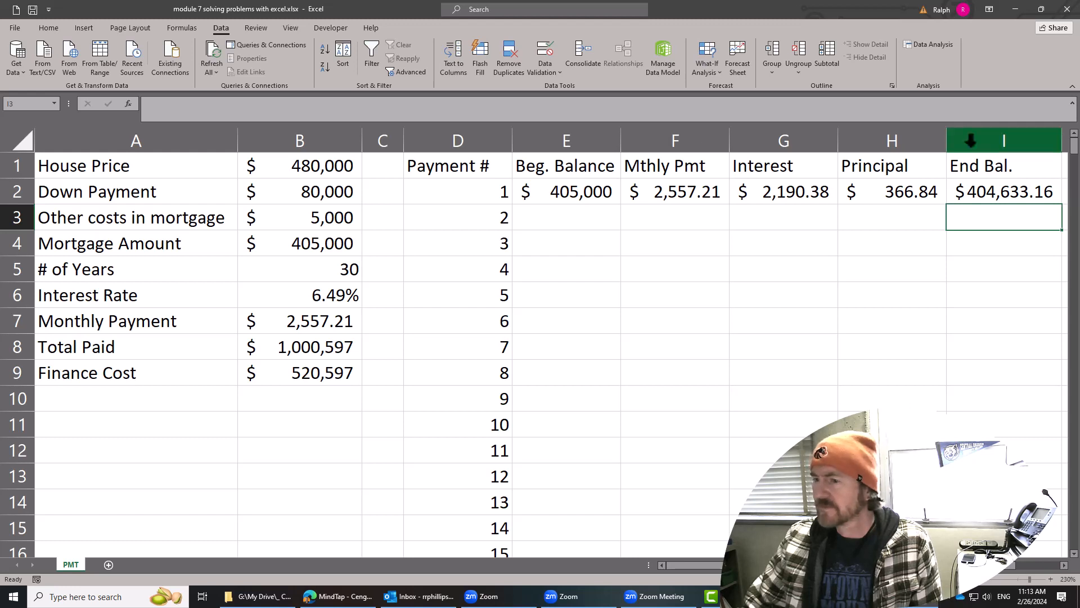
# Give columns E through I the same slightly wider width, narrow the Payment # column D, and select D1.
pyautogui.click(984, 581)
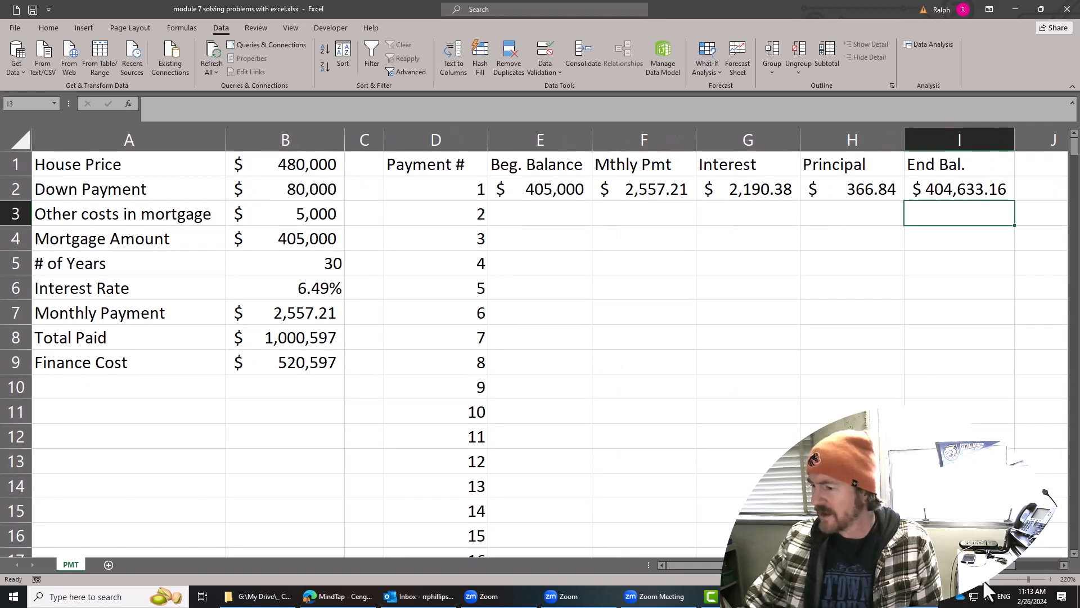
pyautogui.moveTo(868, 404); pyautogui.dragTo(858, 391)
pyautogui.moveTo(564, 141); pyautogui.dragTo(912, 147)
pyautogui.click(877, 287)
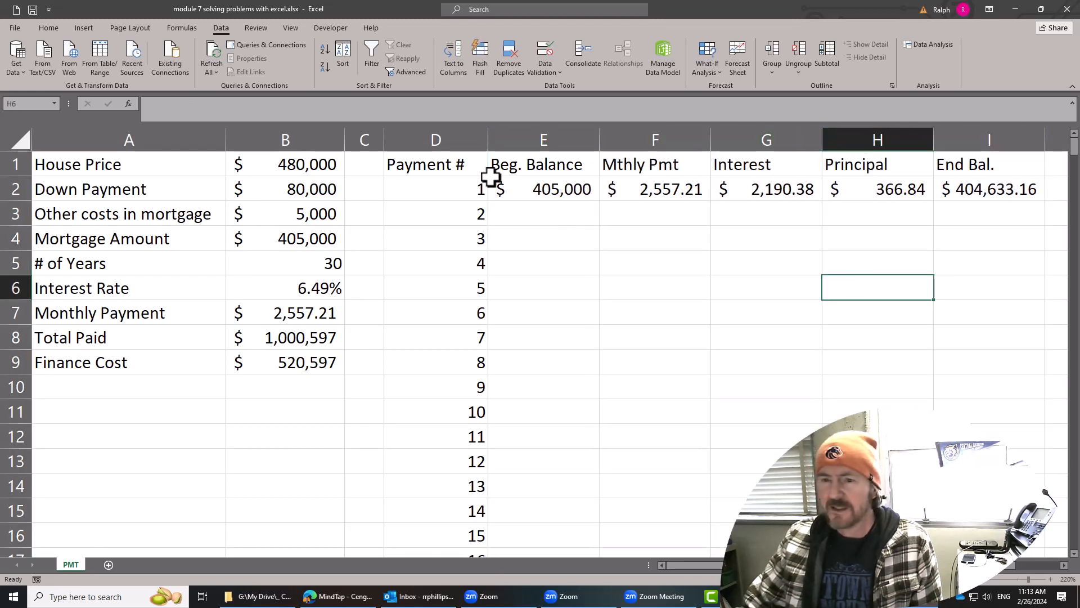
pyautogui.moveTo(489, 146); pyautogui.dragTo(462, 145)
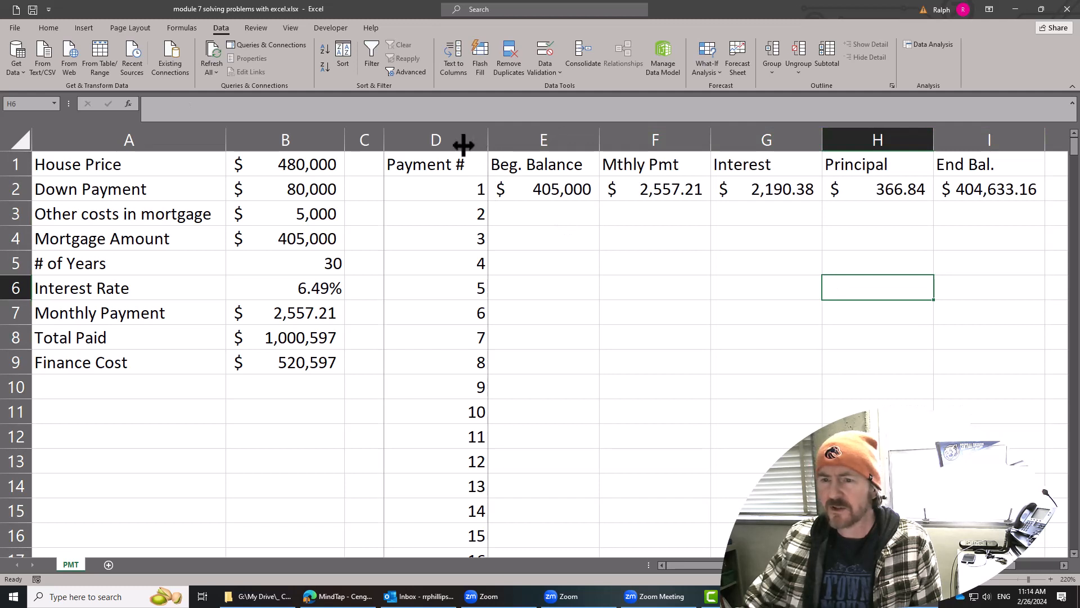
pyautogui.click(405, 167)
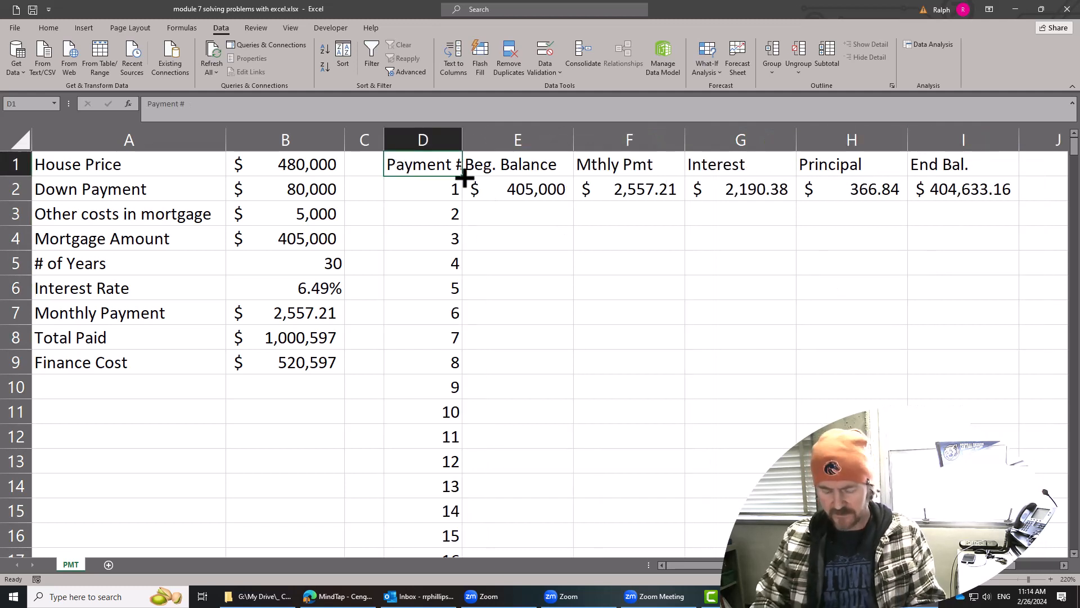
# Shorten the payment number header in D1 to "Pmt #" and center the contents of column D.
pyautogui.write('Pmt #')
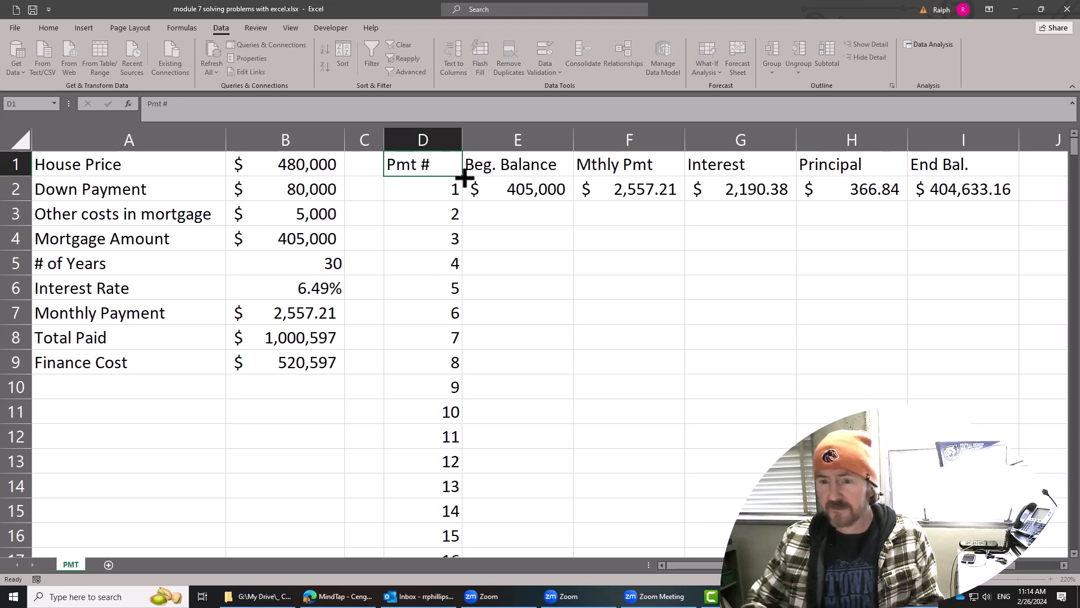
pyautogui.press('Return')
pyautogui.click(516, 243)
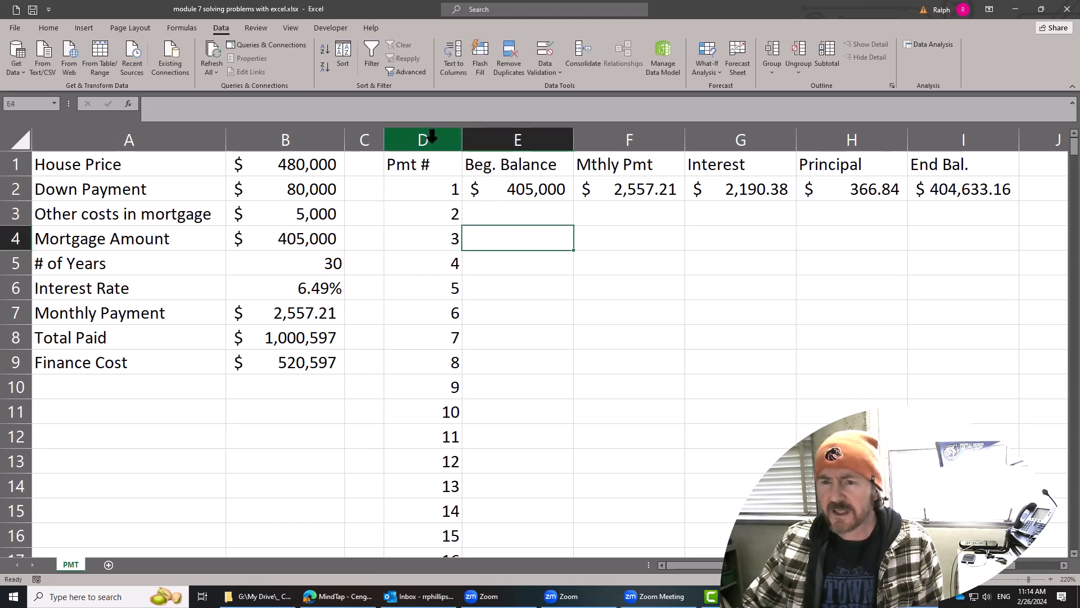
pyautogui.click(431, 136)
pyautogui.click(48, 27)
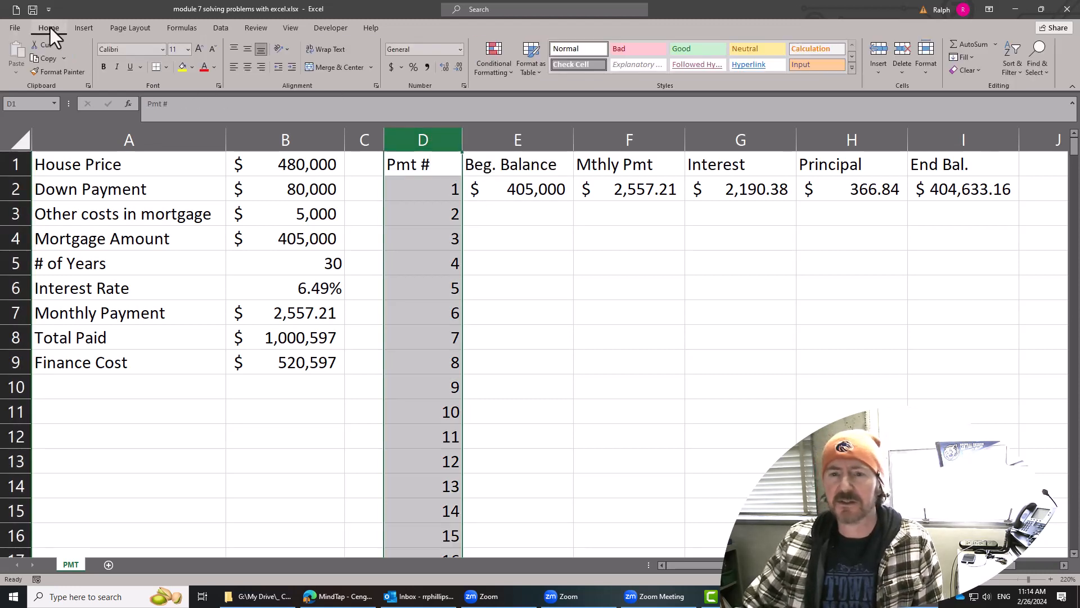
pyautogui.click(246, 68)
pyautogui.click(675, 294)
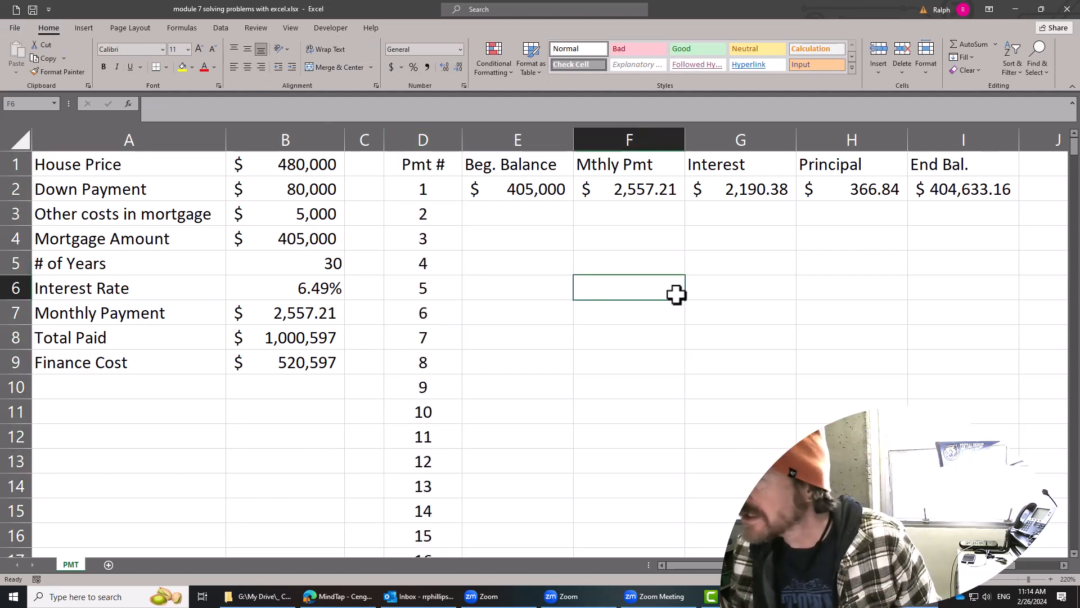
# Link the second payment's beginning balance in E3 to the first payment's ending balance with =I2.
pyautogui.click(513, 215)
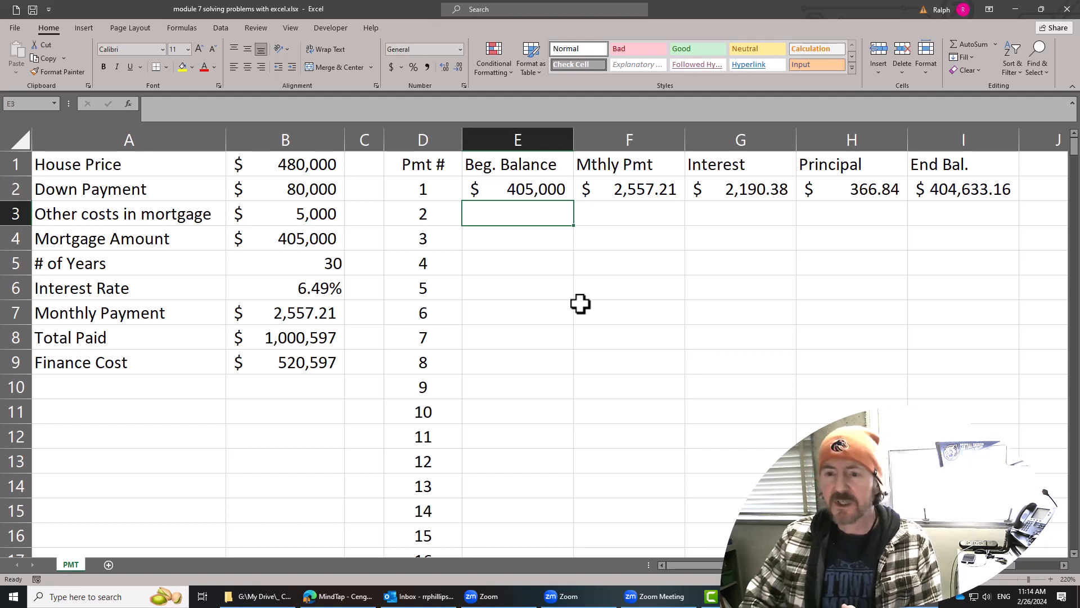
pyautogui.write('=')
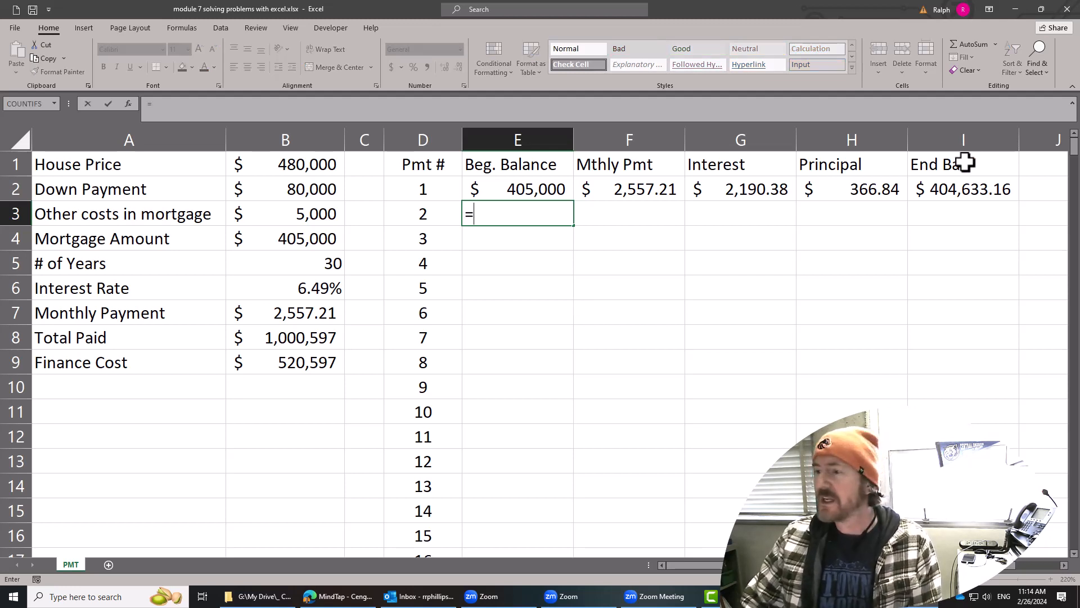
pyautogui.click(966, 195)
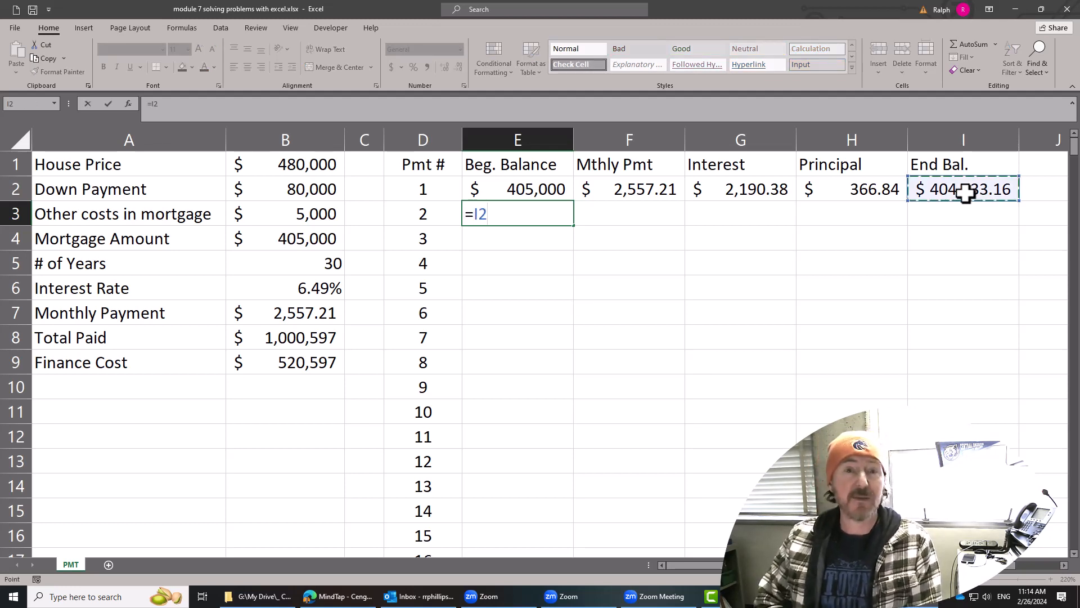
pyautogui.press('Return')
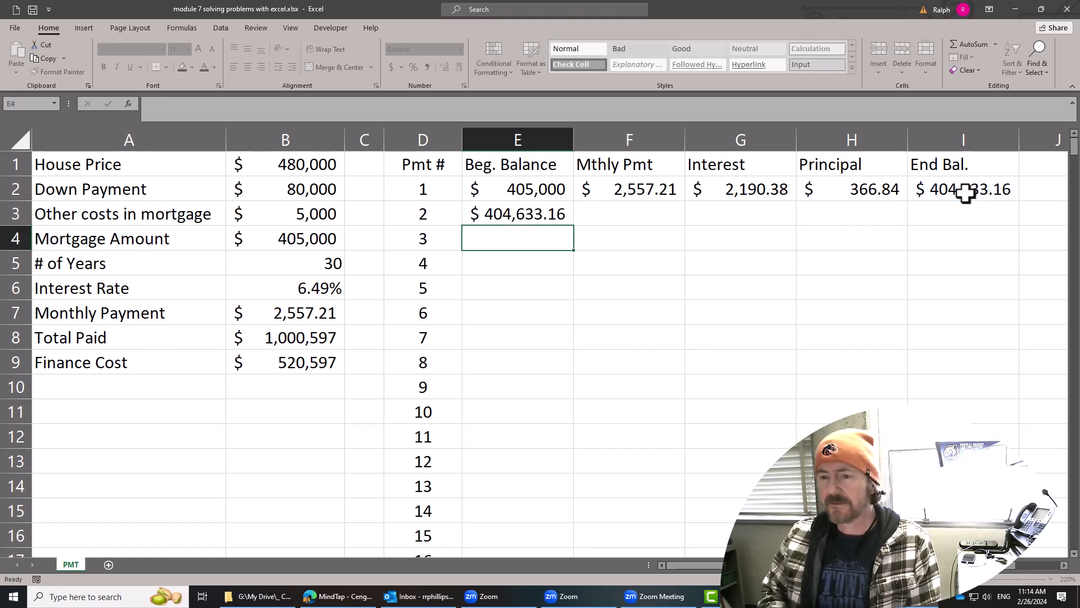
# Copy the monthly payment, interest, principal and ending balance formulas from F2:I2 down to row 3.
pyautogui.click(650, 218)
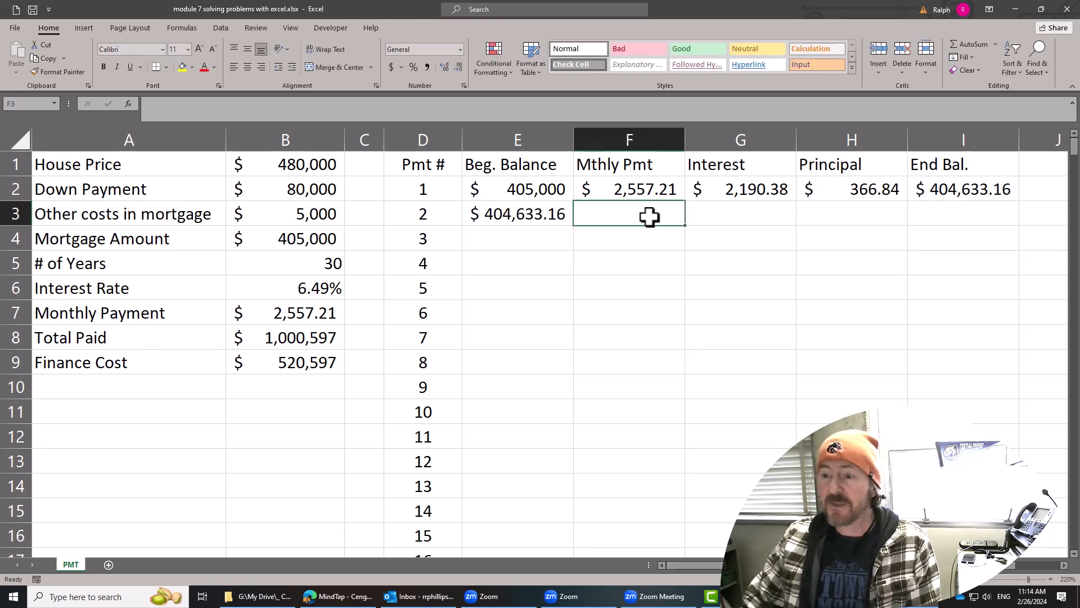
pyautogui.click(732, 189)
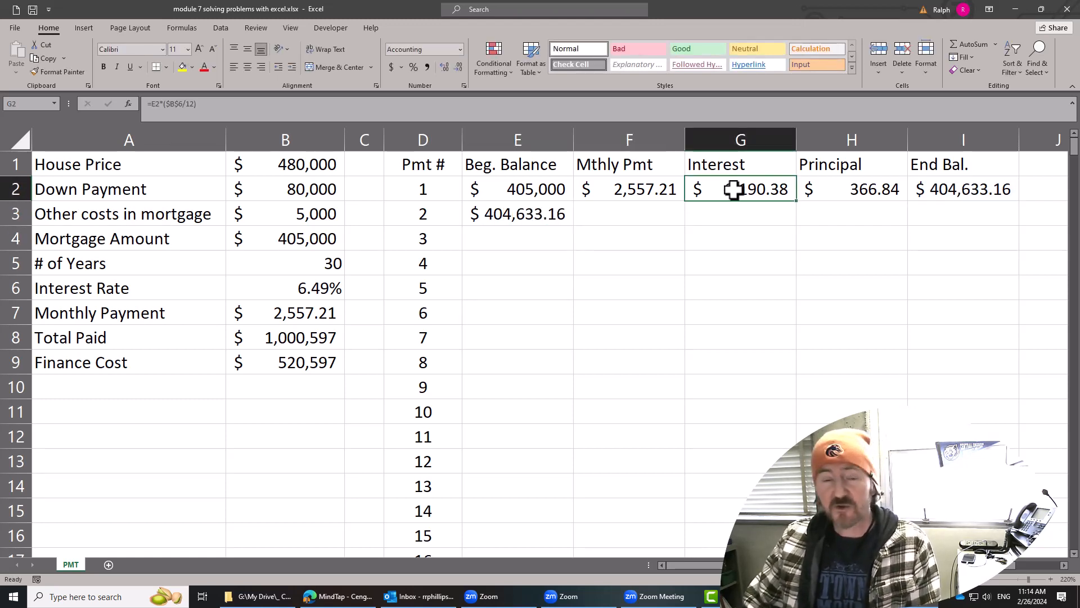
pyautogui.click(831, 192)
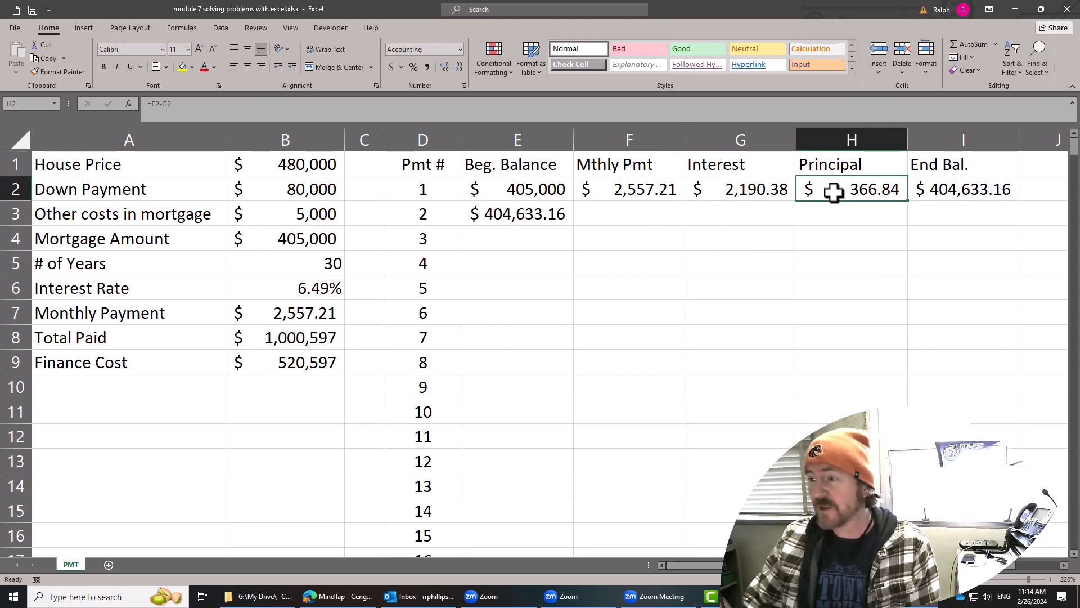
pyautogui.click(940, 192)
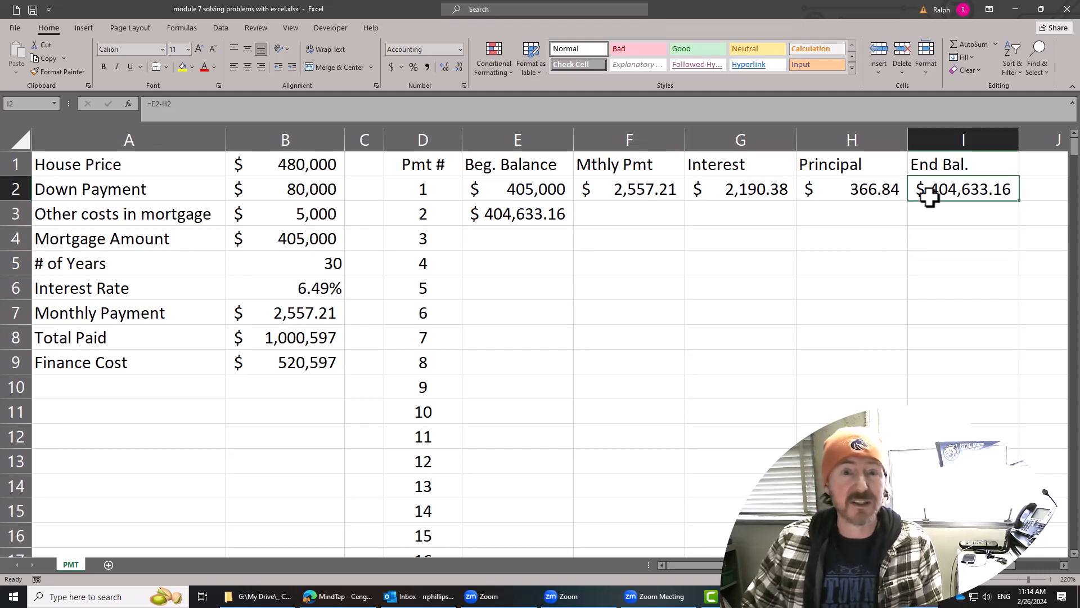
pyautogui.moveTo(627, 189); pyautogui.dragTo(960, 193)
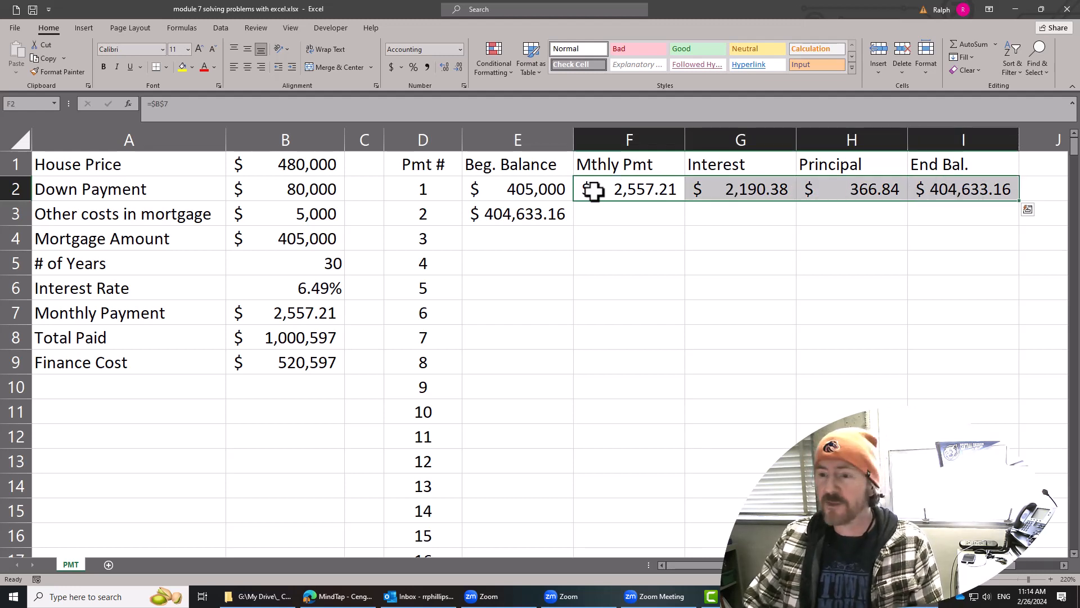
pyautogui.moveTo(1020, 201); pyautogui.dragTo(1022, 224)
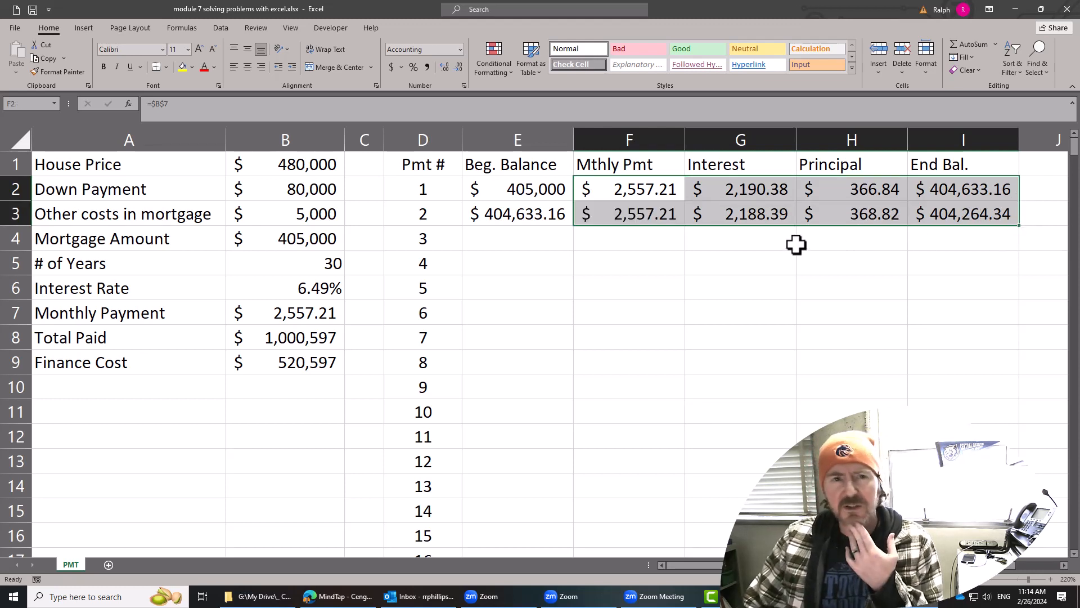
# Review the formulas of the first two payments cell by cell, from beginning balance to ending balance in E2:I3.
pyautogui.click(586, 239)
pyautogui.click(522, 195)
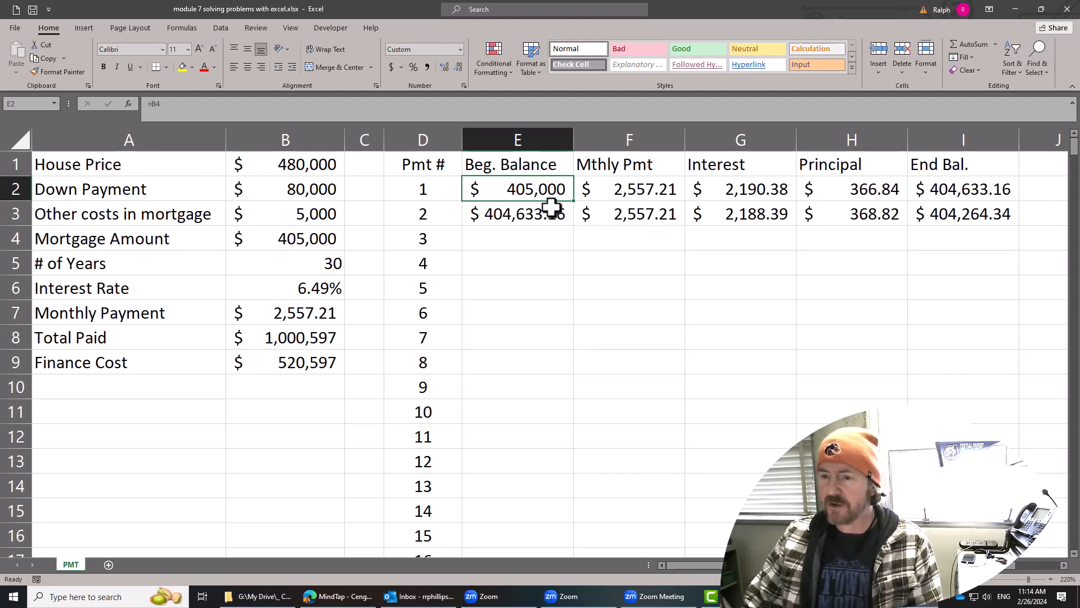
pyautogui.click(647, 198)
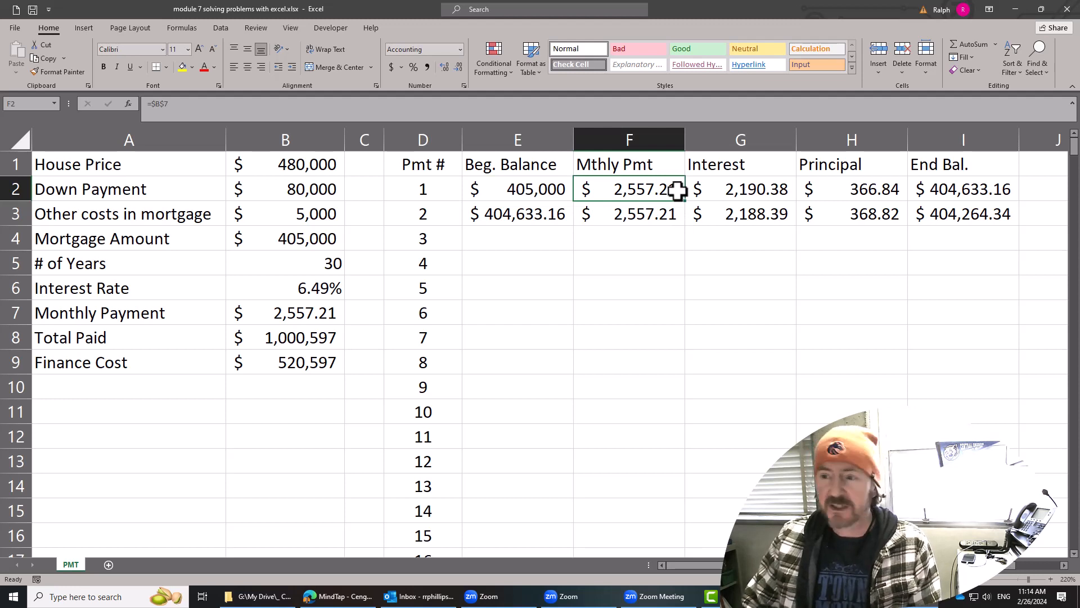
pyautogui.click(766, 191)
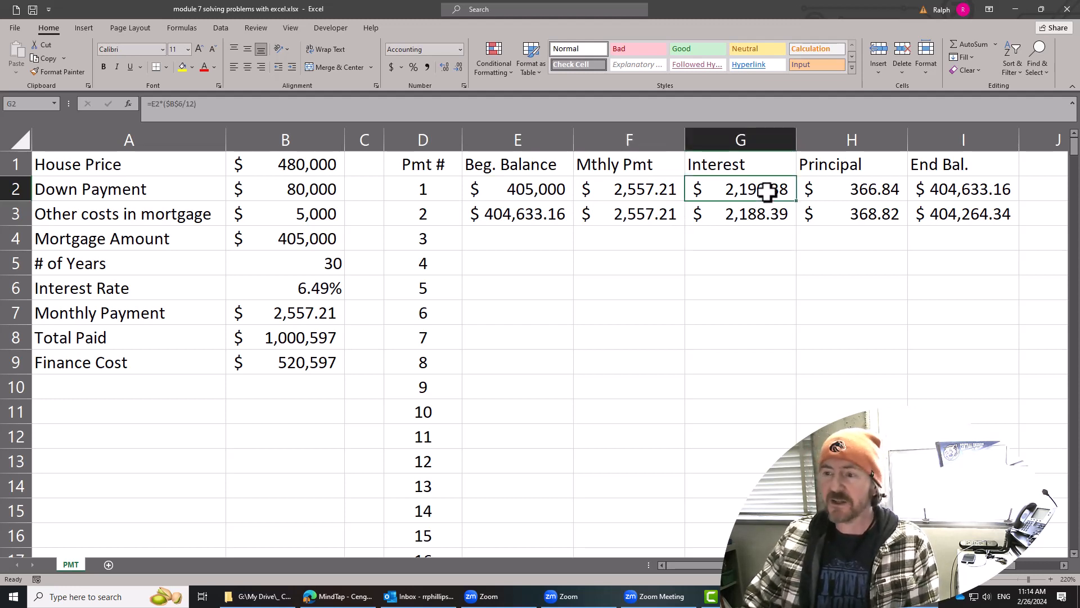
pyautogui.click(863, 191)
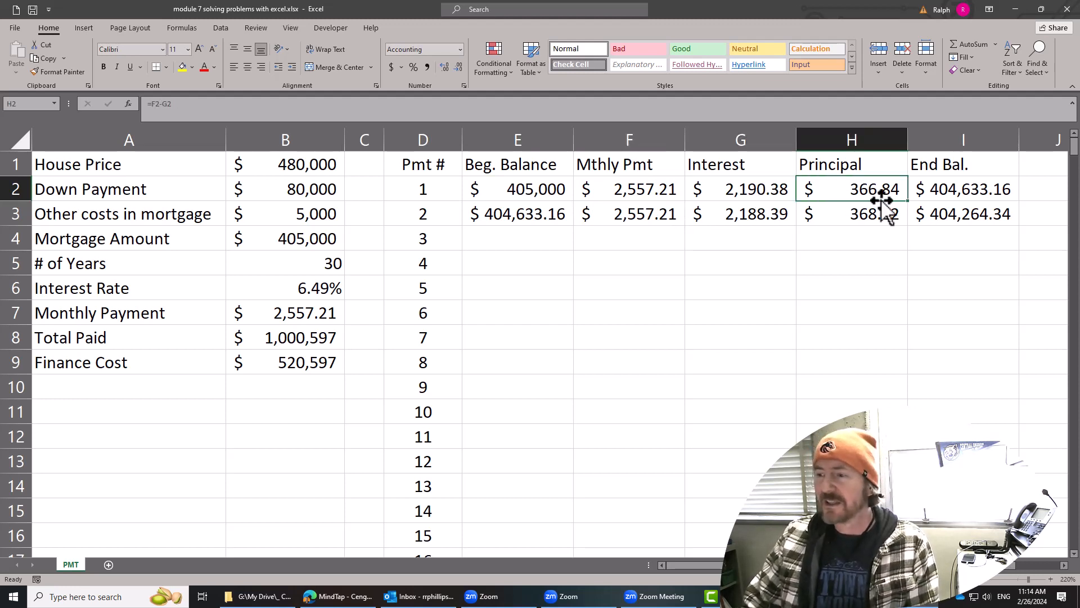
pyautogui.click(969, 195)
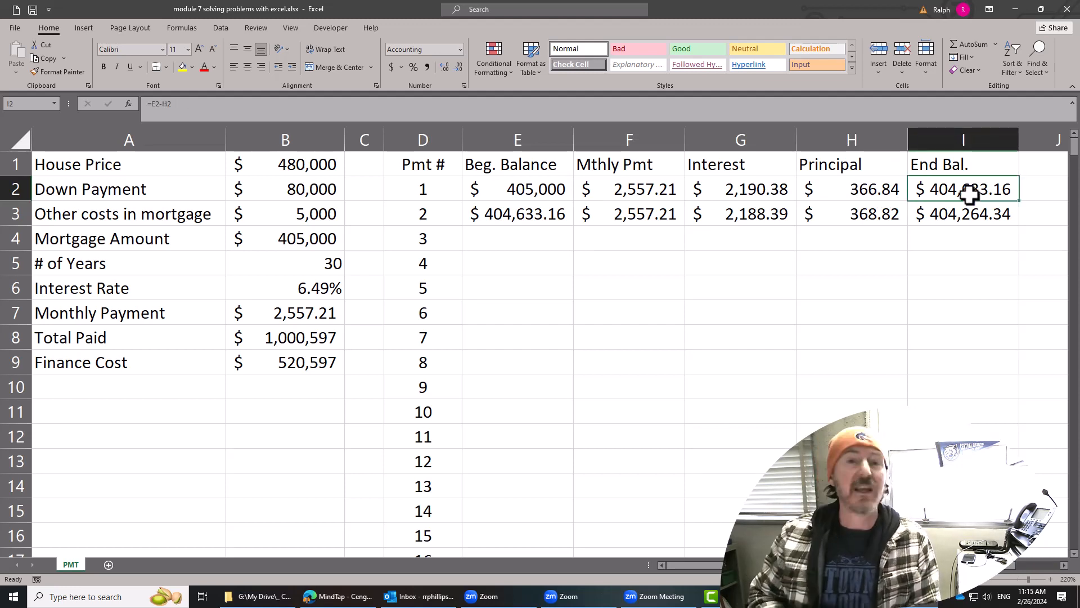
pyautogui.click(526, 213)
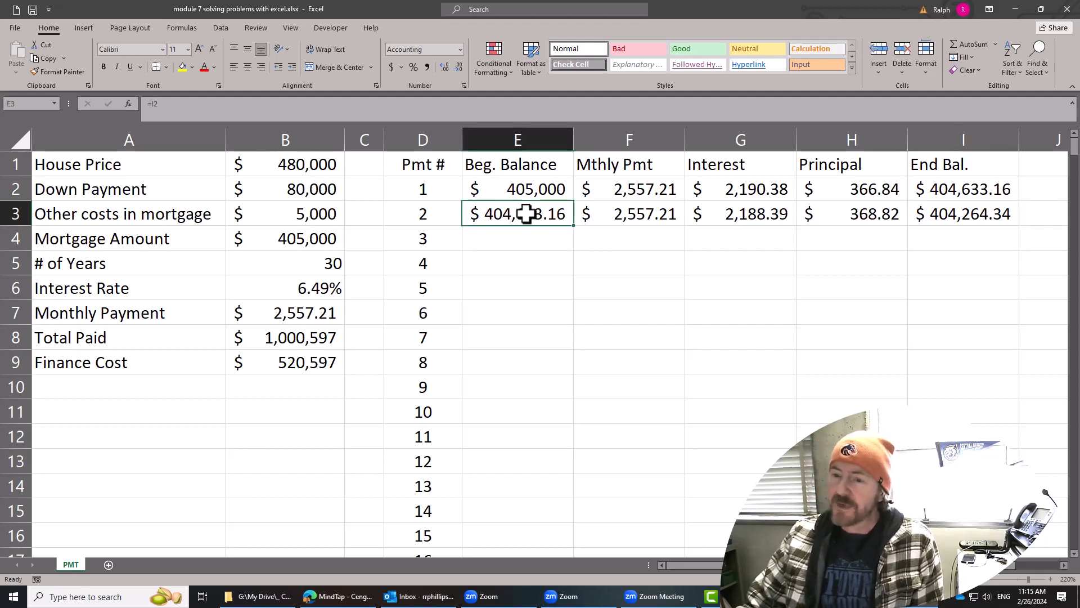
pyautogui.click(653, 221)
pyautogui.click(742, 216)
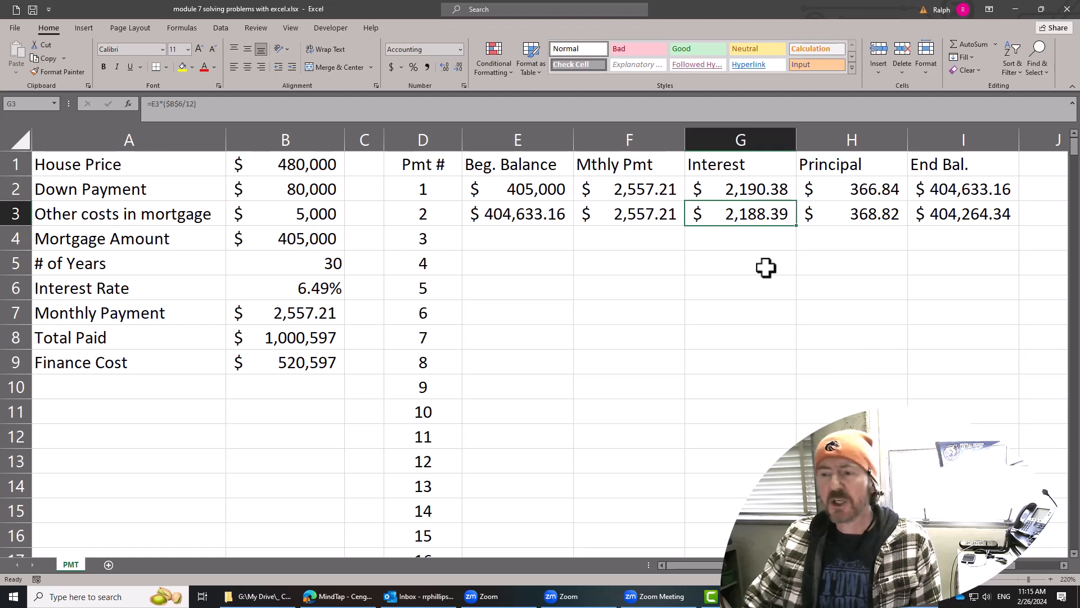
pyautogui.click(847, 214)
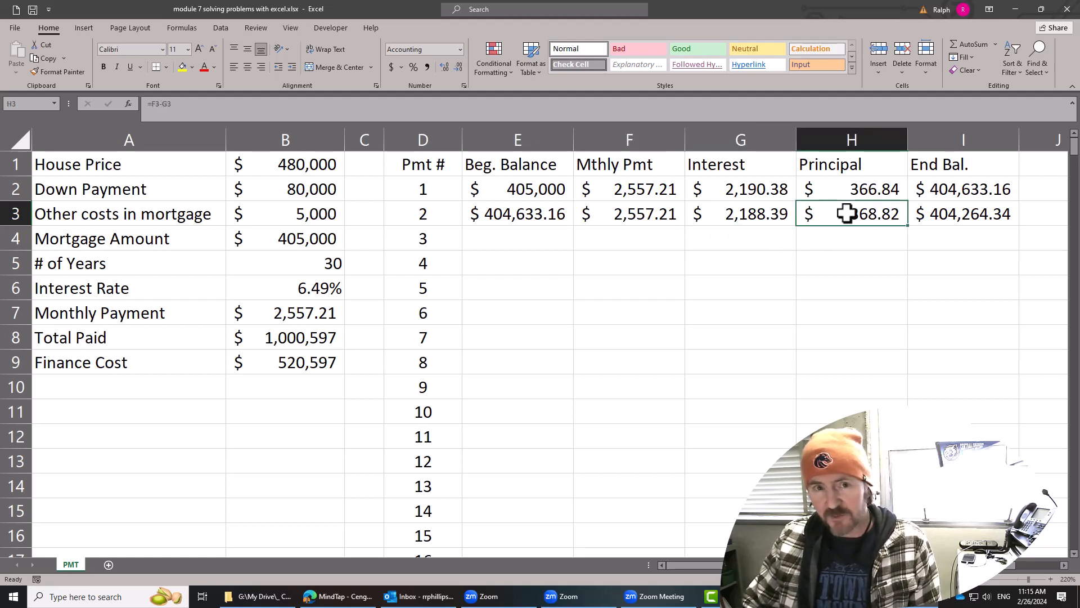
pyautogui.click(985, 217)
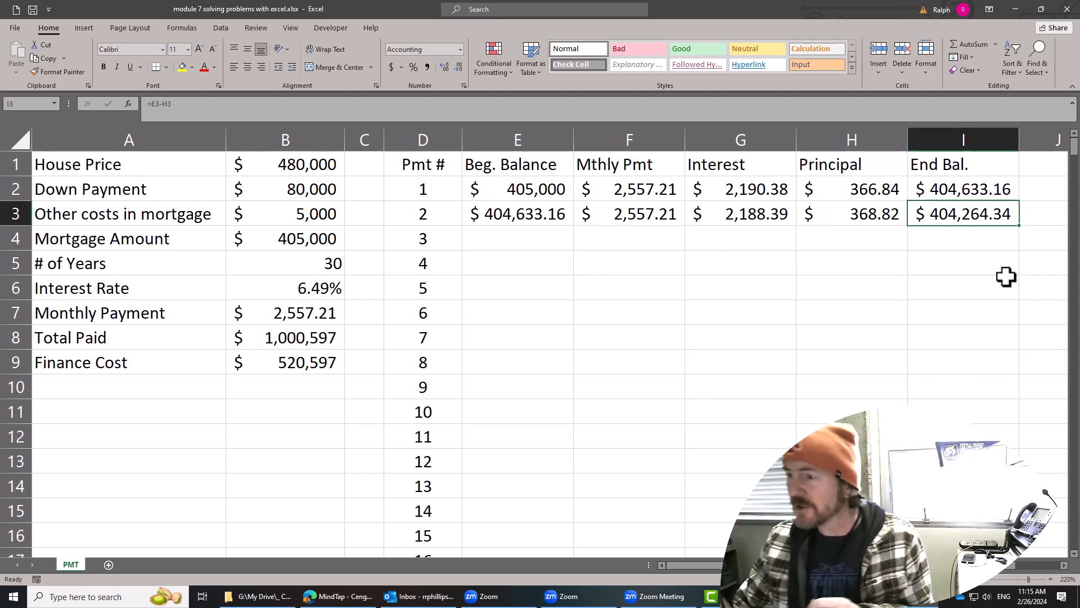
# Compare the ending balance, principal, interest and beginning balance between the first and second payments.
pyautogui.moveTo(971, 193); pyautogui.dragTo(967, 209)
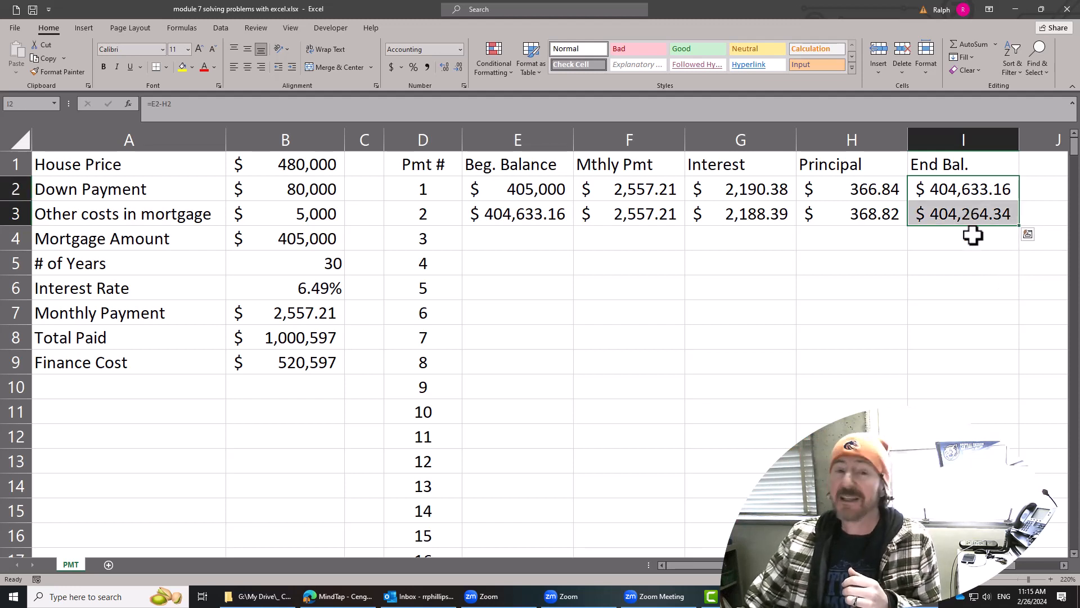
pyautogui.click(844, 247)
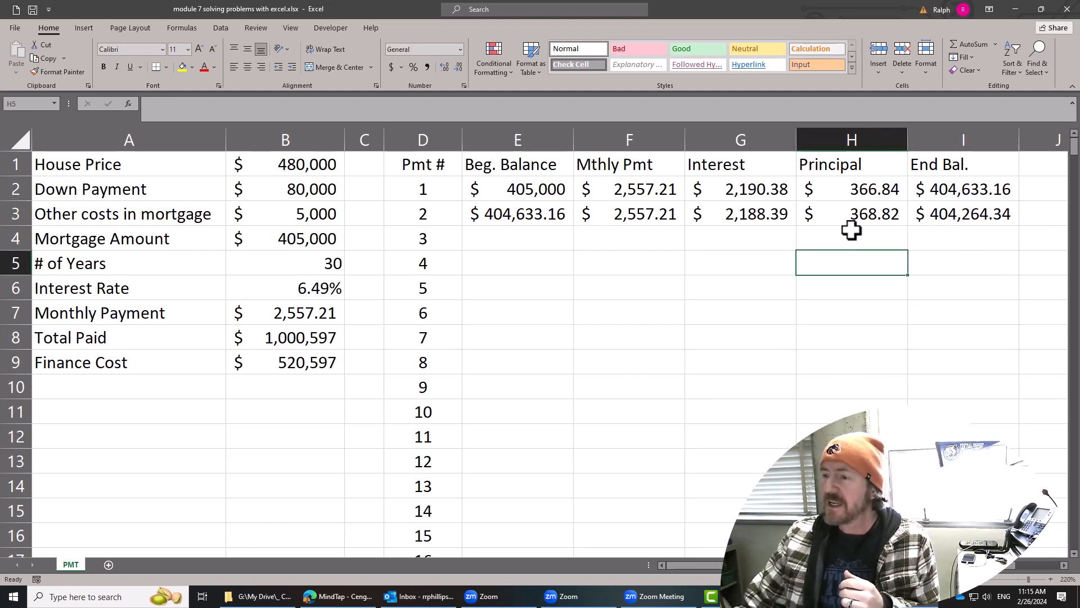
pyautogui.moveTo(885, 188); pyautogui.dragTo(886, 214)
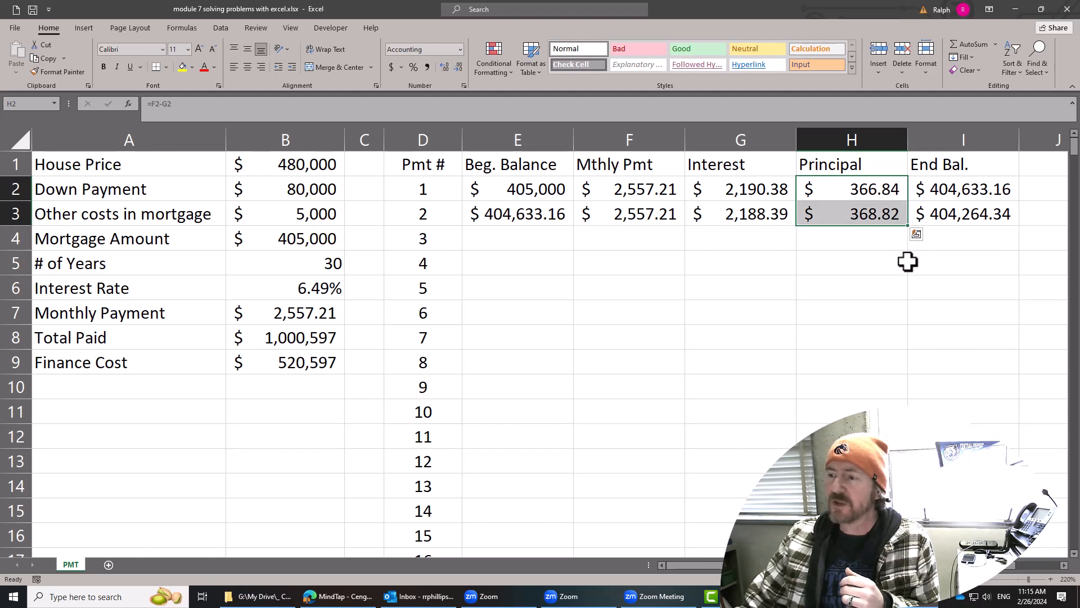
pyautogui.click(873, 282)
pyautogui.click(883, 189)
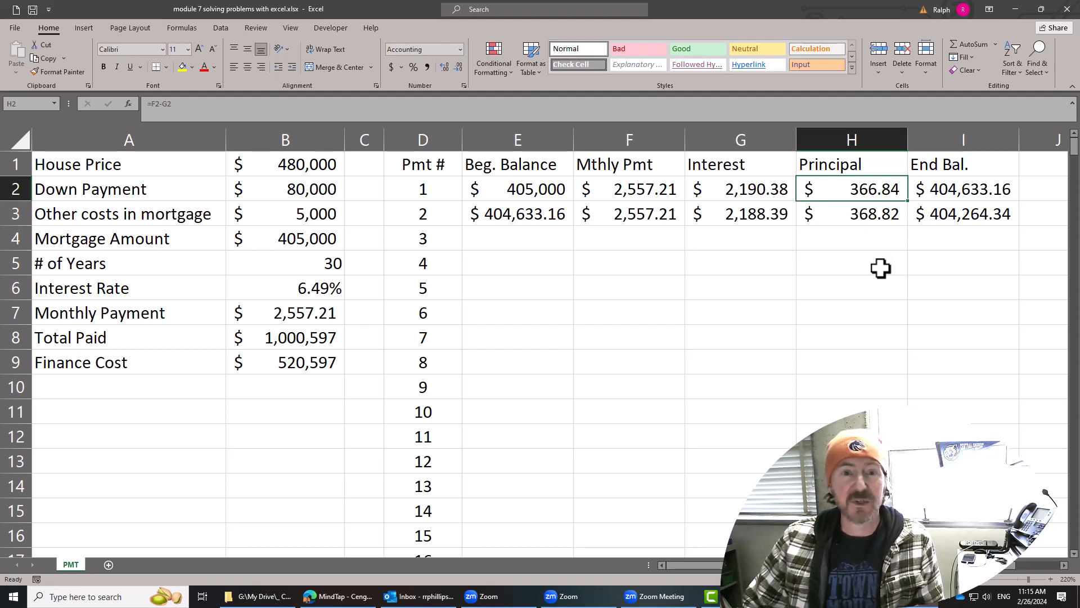
pyautogui.click(886, 218)
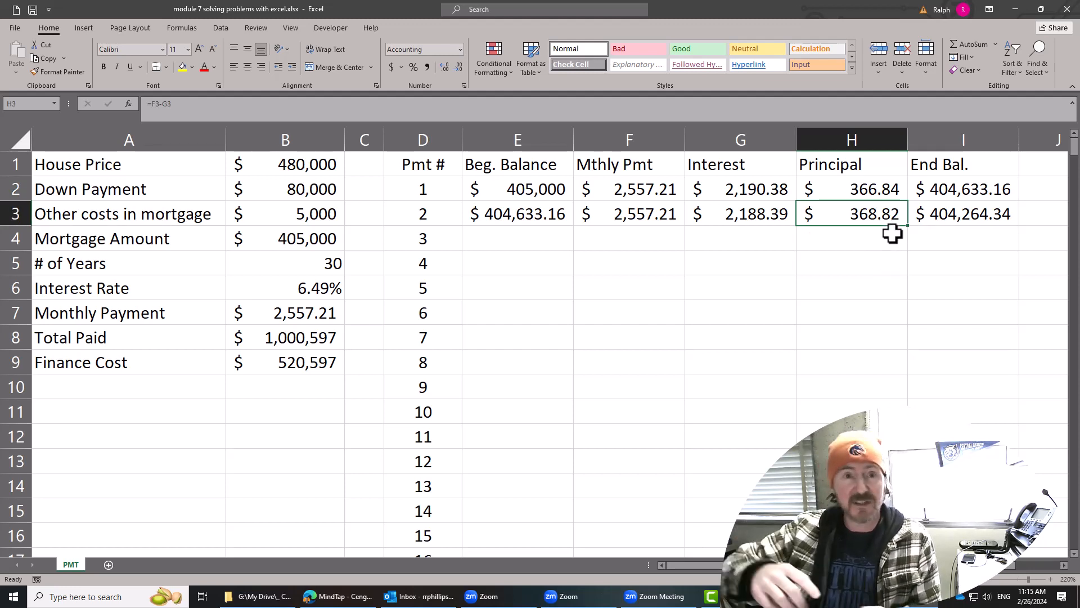
pyautogui.moveTo(760, 191); pyautogui.dragTo(757, 215)
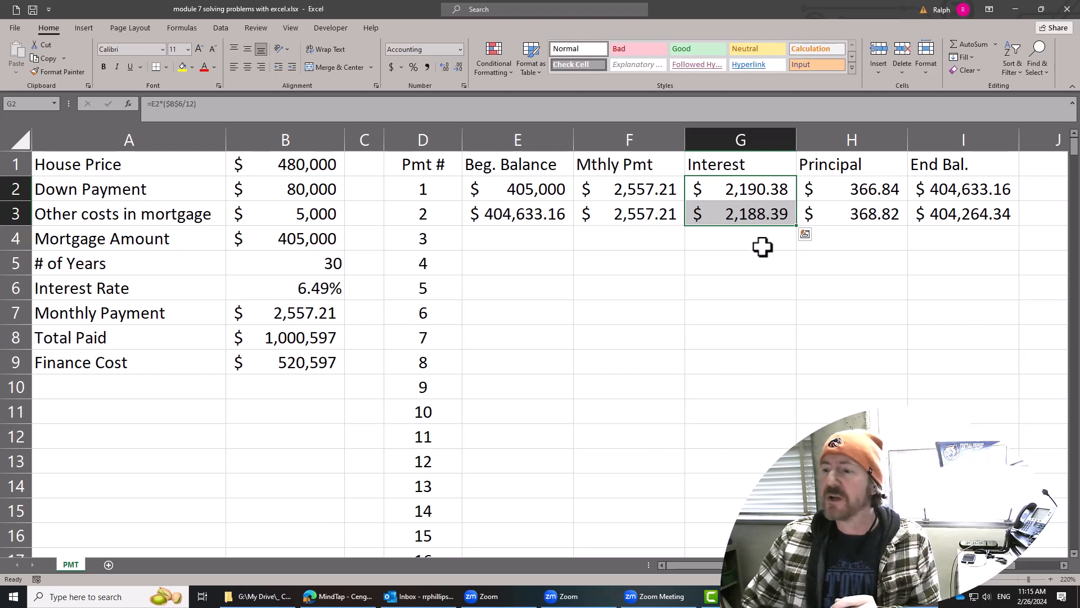
pyautogui.click(764, 214)
pyautogui.click(525, 217)
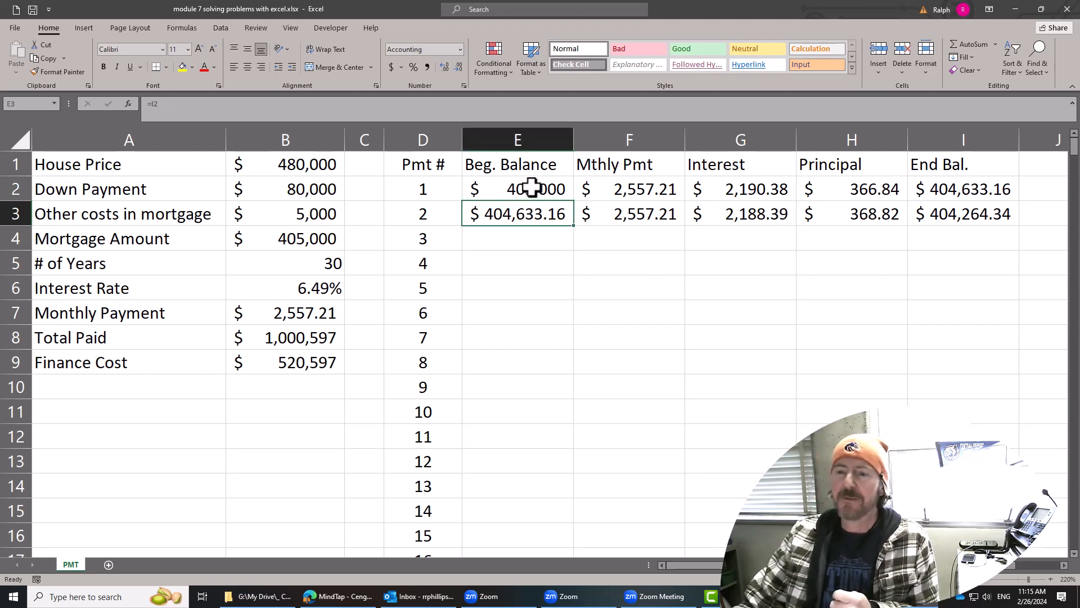
pyautogui.moveTo(532, 184); pyautogui.dragTo(533, 210)
pyautogui.moveTo(732, 195); pyautogui.dragTo(735, 290)
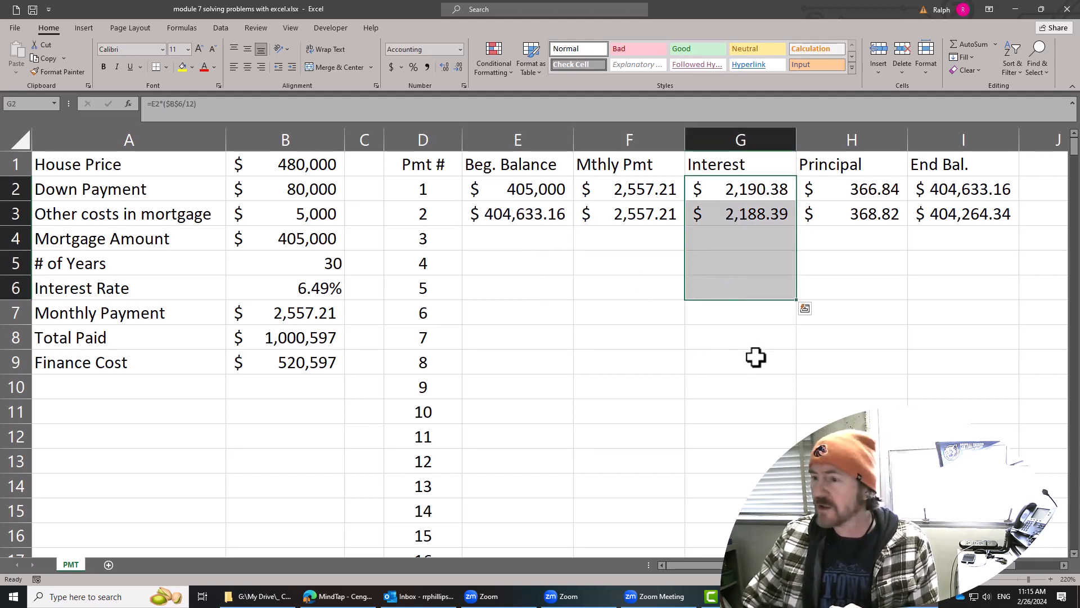
pyautogui.click(755, 355)
pyautogui.moveTo(871, 194); pyautogui.dragTo(875, 338)
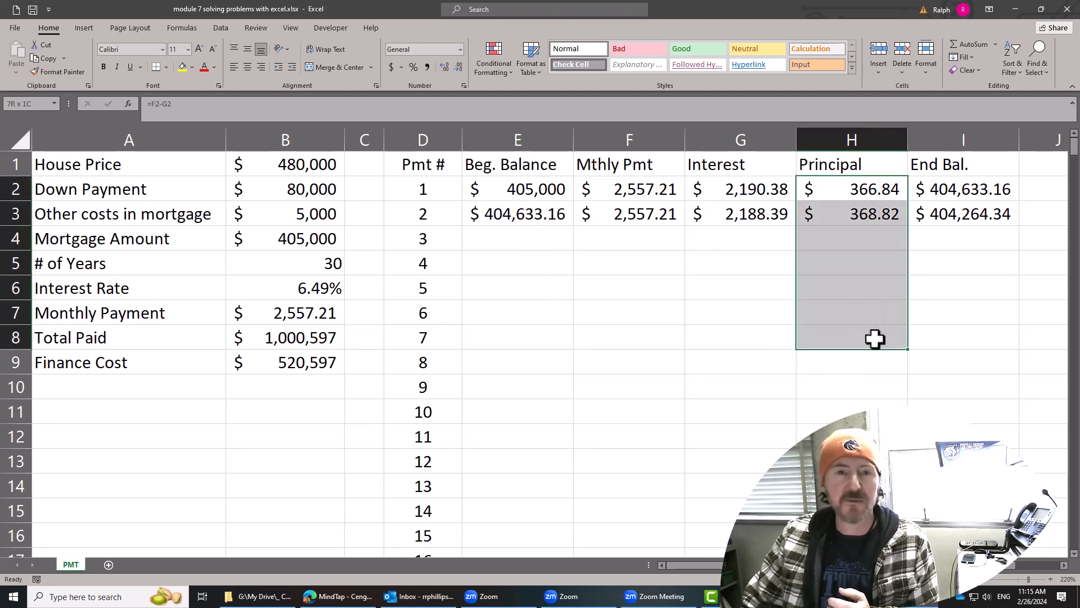
pyautogui.moveTo(992, 187); pyautogui.dragTo(991, 288)
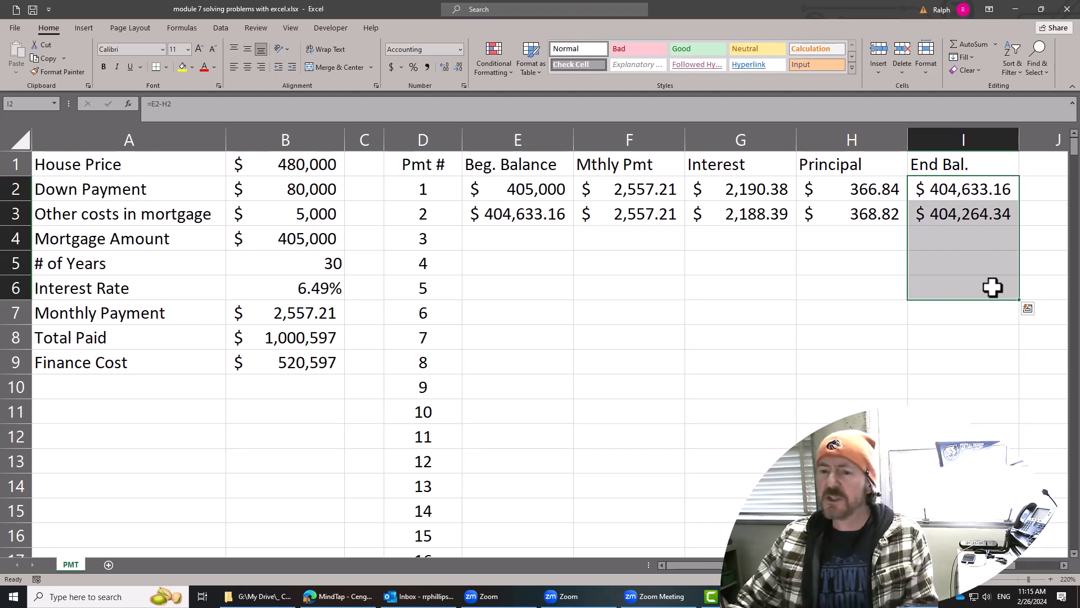
# Copy the second payment's formulas in E3:I3 down through the final payment row of the schedule.
pyautogui.click(583, 269)
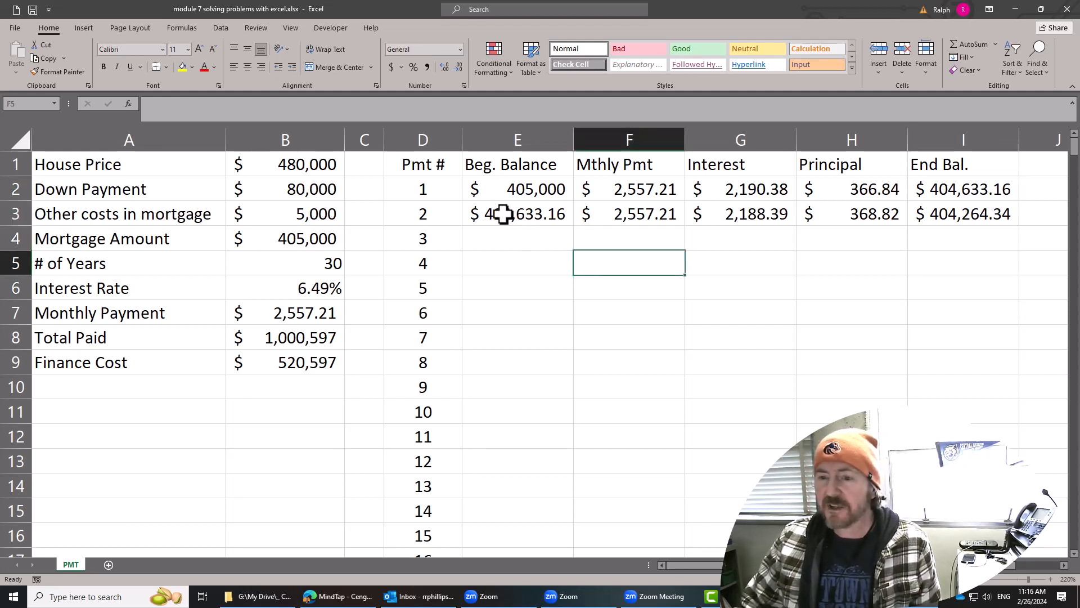
pyautogui.moveTo(503, 214); pyautogui.dragTo(948, 214)
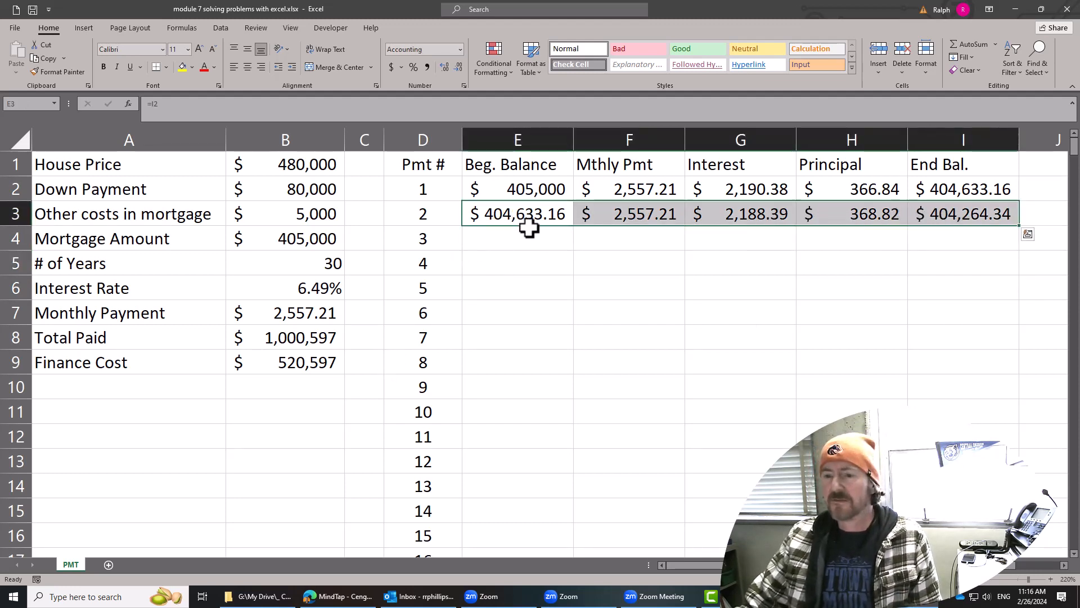
pyautogui.moveTo(506, 213); pyautogui.dragTo(946, 225)
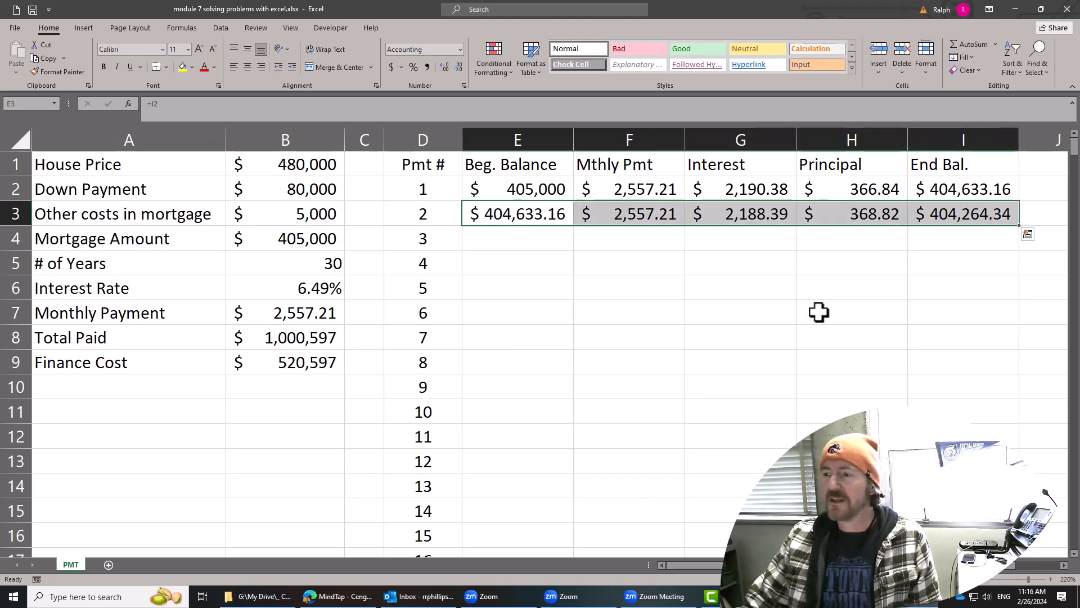
pyautogui.doubleClick(1020, 226)
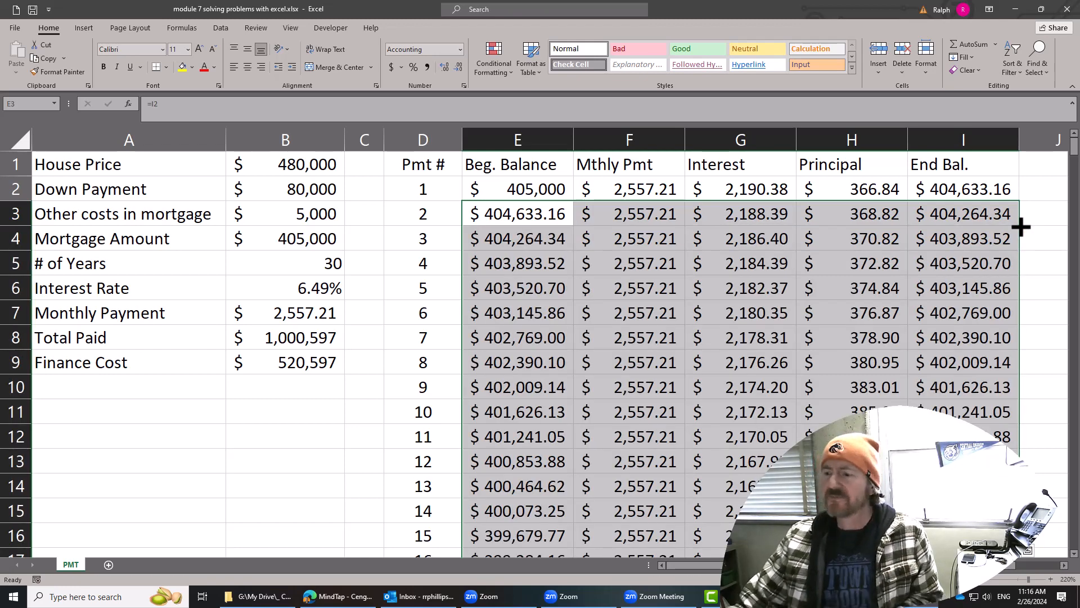
pyautogui.click(879, 316)
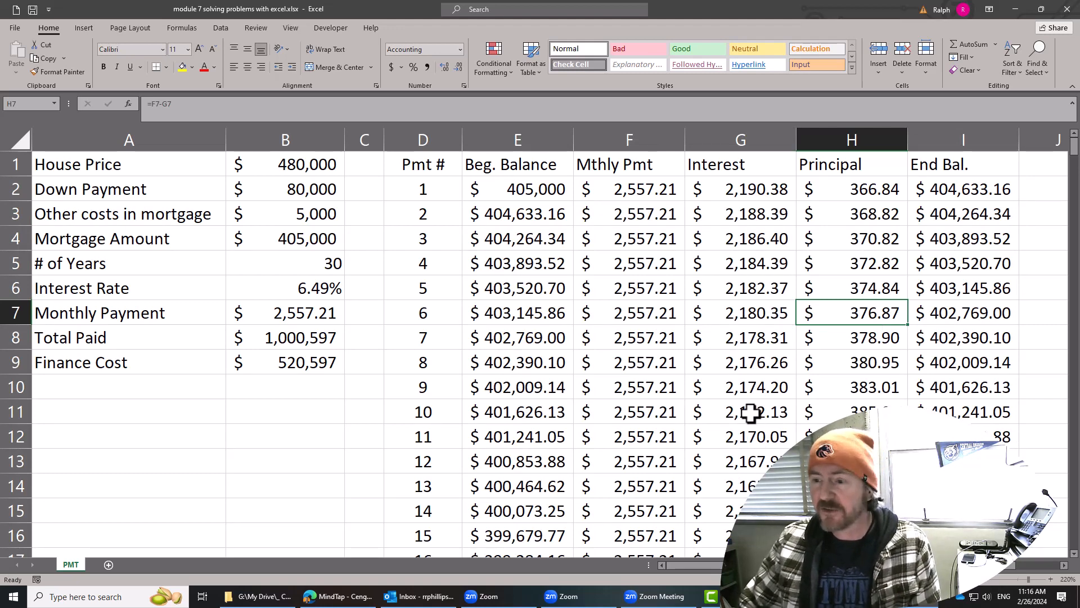
# Examine the amortization schedule down to payment 360 and check its ending balance in I361.
pyautogui.scroll(-8, 741, 376)
pyautogui.scroll(-20, 741, 376)
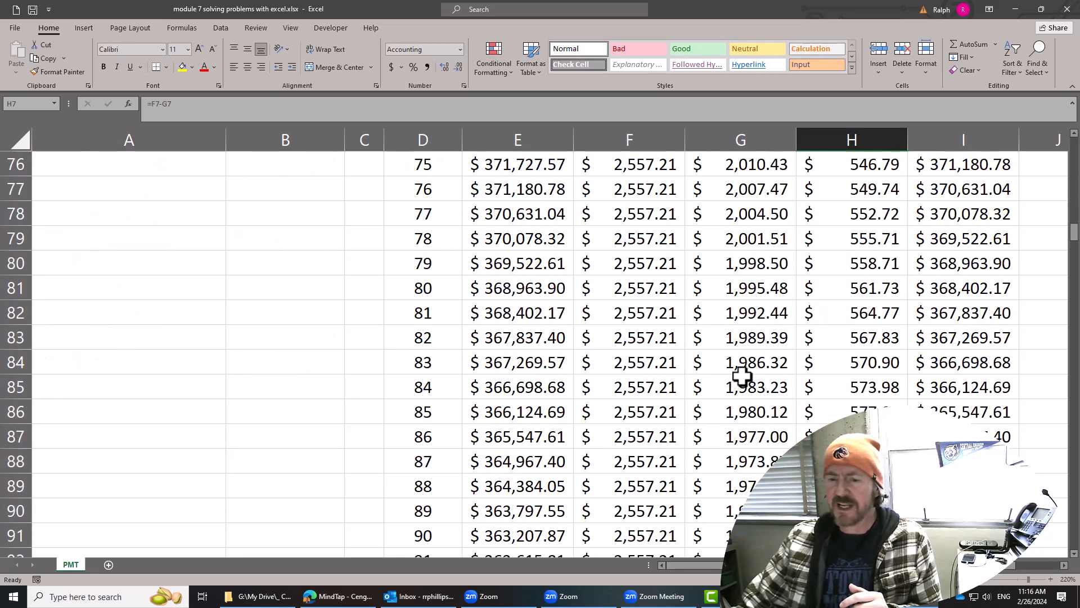
pyautogui.scroll(-20, 761, 370)
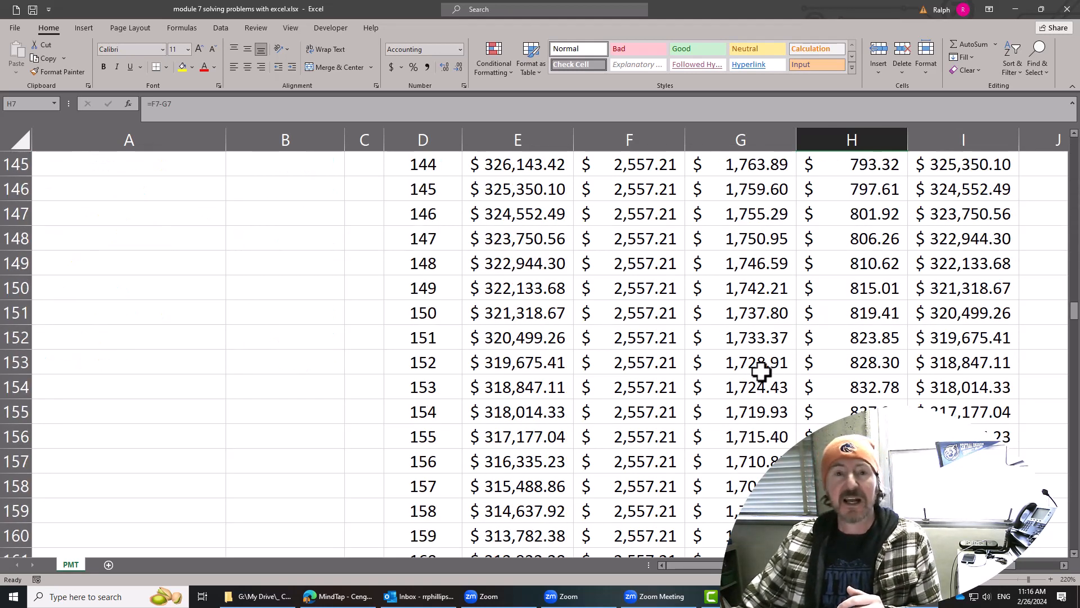
pyautogui.scroll(-8, 764, 369)
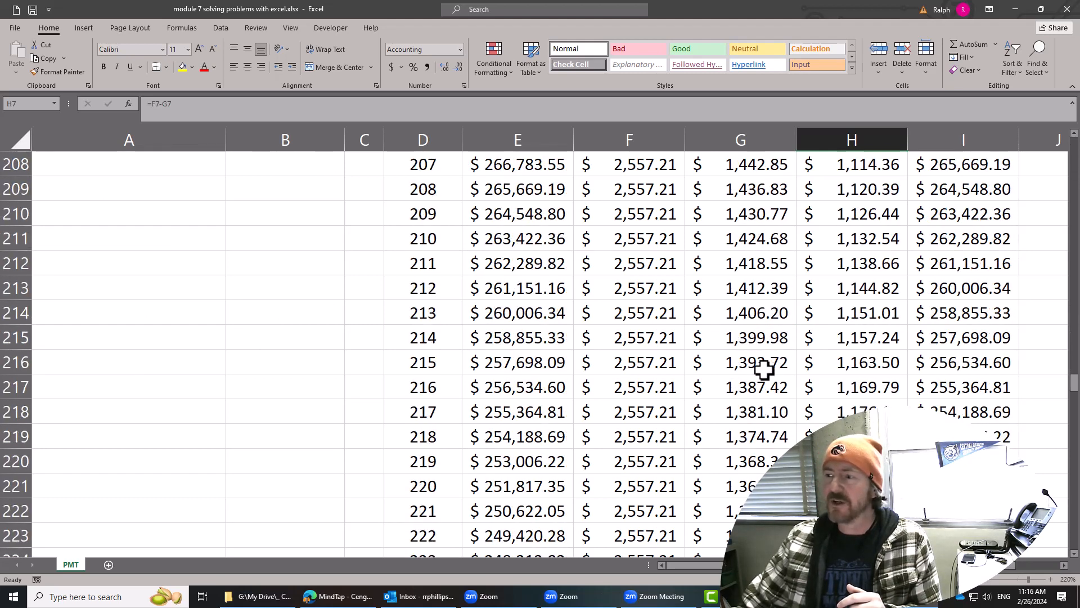
pyautogui.scroll(-19, 764, 369)
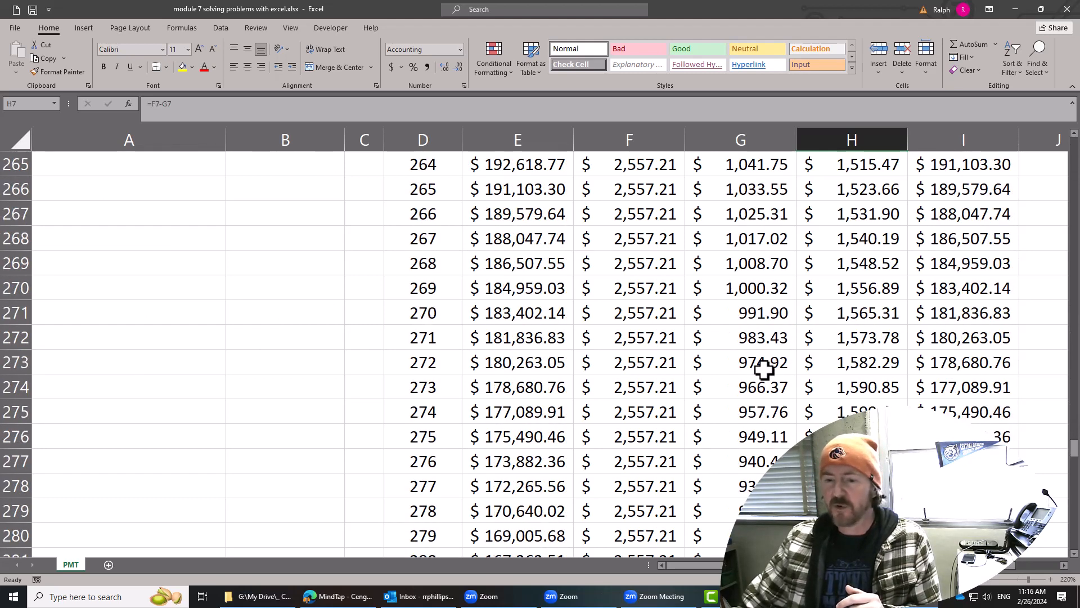
pyautogui.scroll(-19, 764, 369)
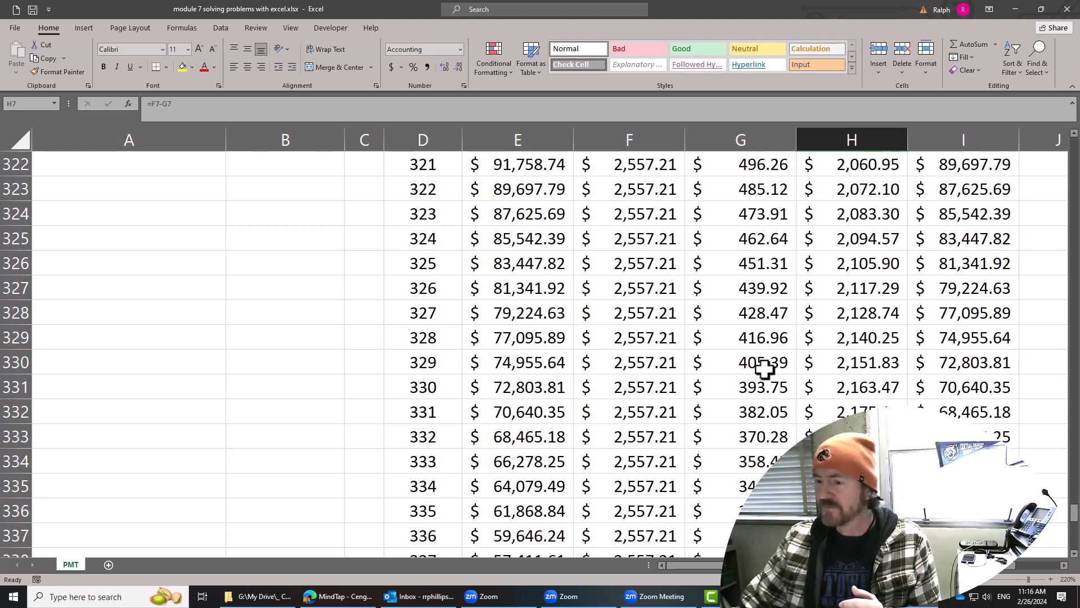
pyautogui.scroll(-15, 764, 369)
pyautogui.scroll(3, 764, 369)
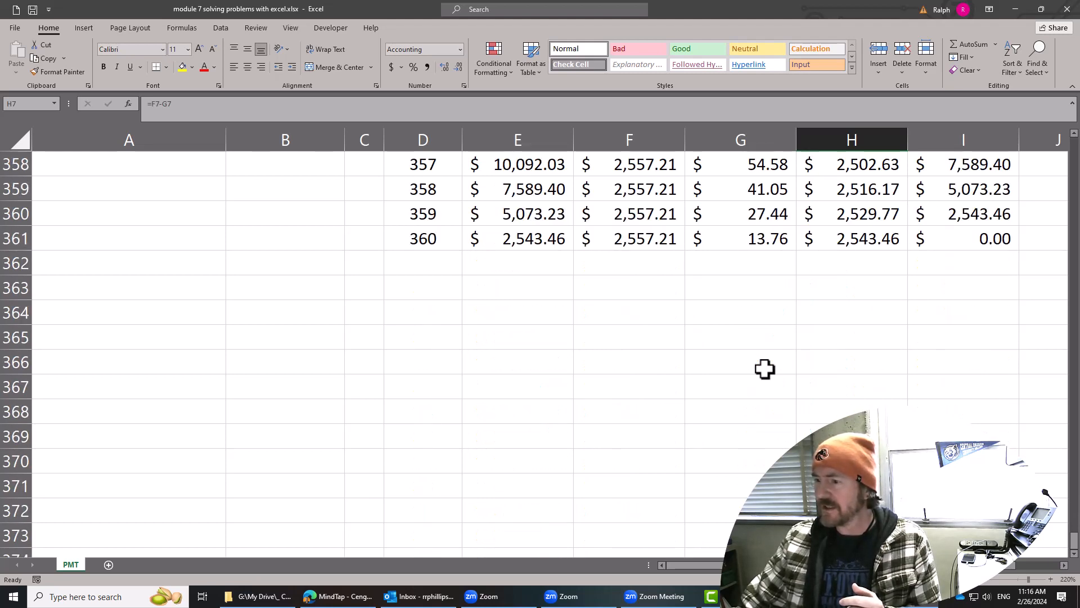
pyautogui.click(941, 239)
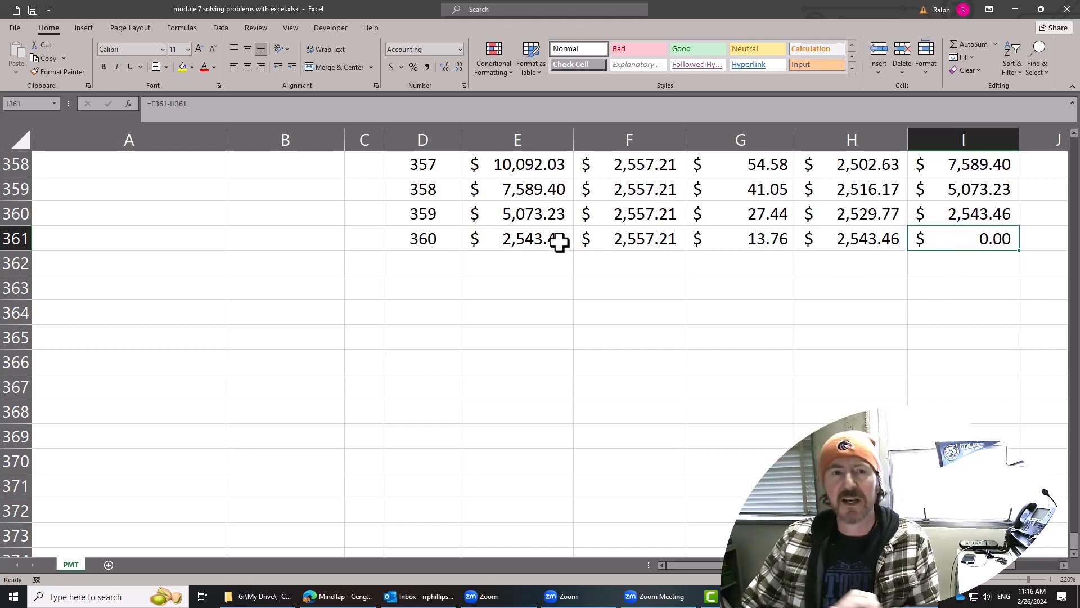
pyautogui.click(979, 275)
pyautogui.click(972, 239)
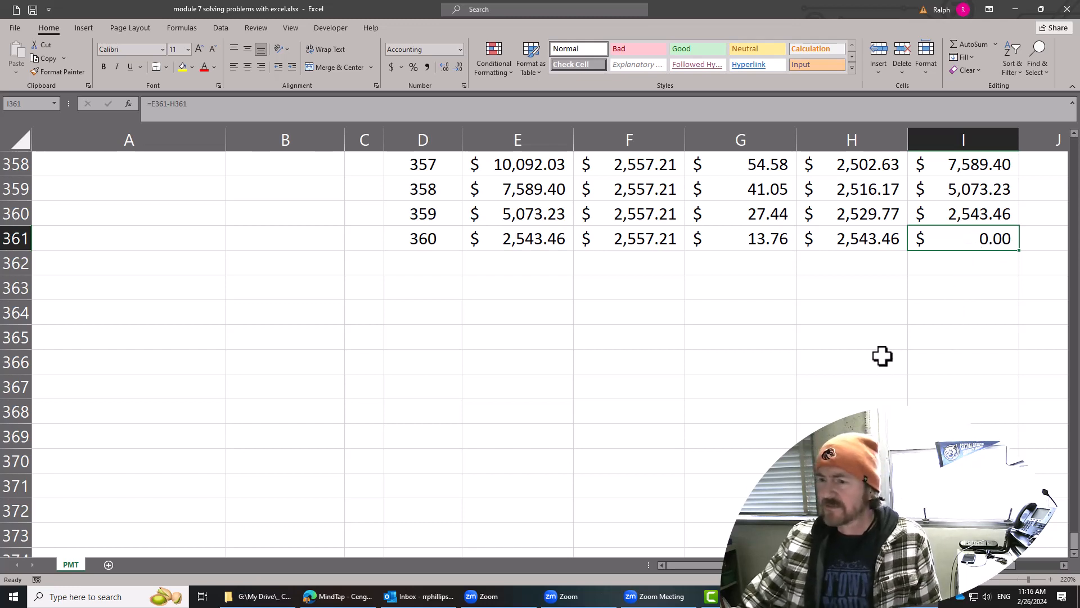
# Set the house price in B1 to 550,000.
pyautogui.scroll(11, 685, 347)
pyautogui.scroll(19, 686, 348)
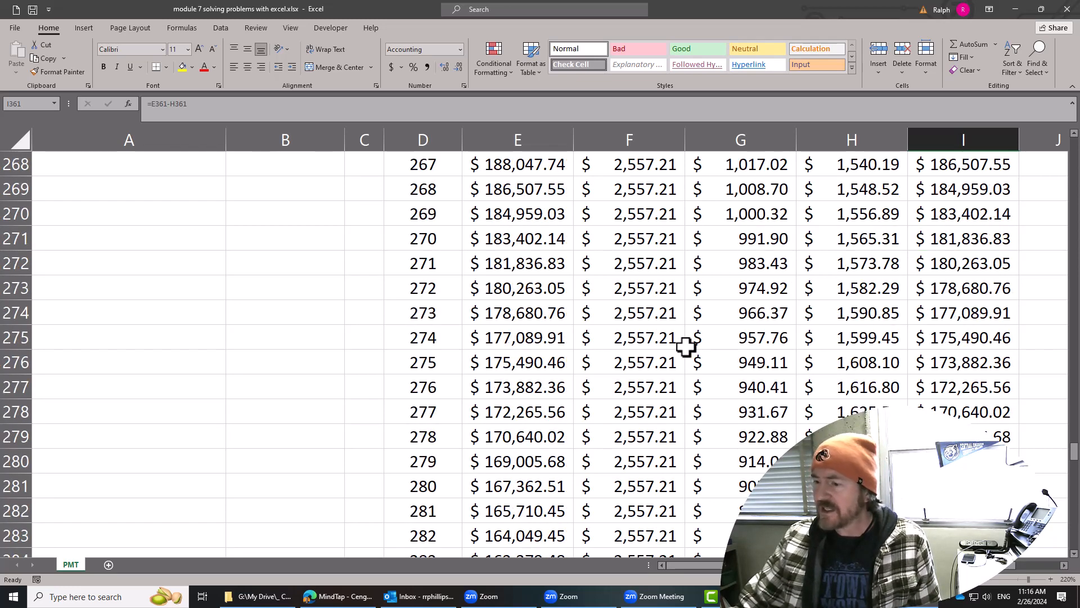
pyautogui.scroll(13, 686, 348)
pyautogui.moveTo(1075, 417); pyautogui.dragTo(1072, 141)
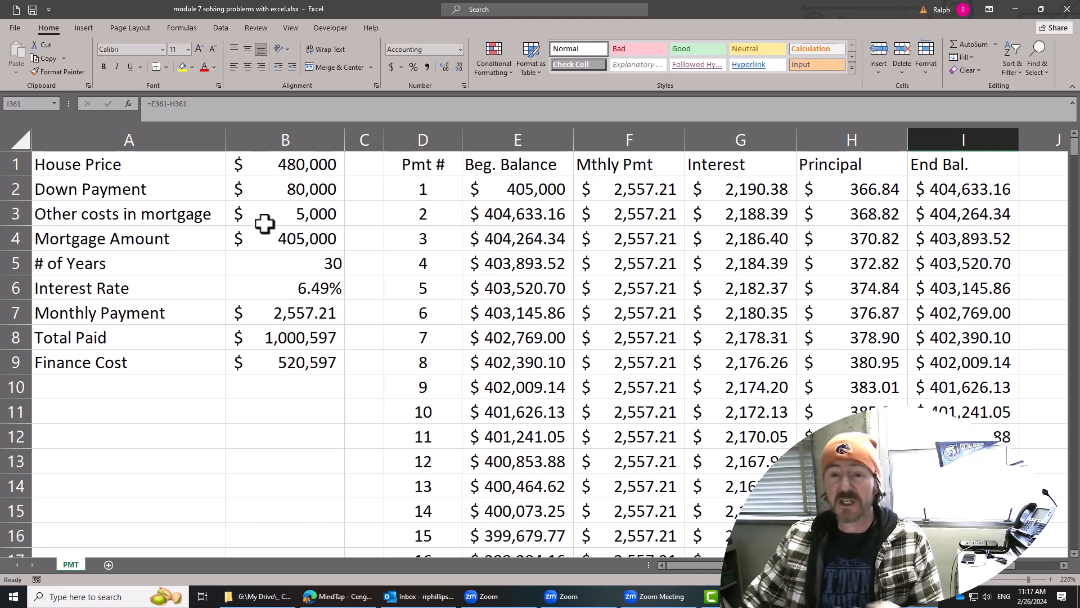
pyautogui.click(298, 166)
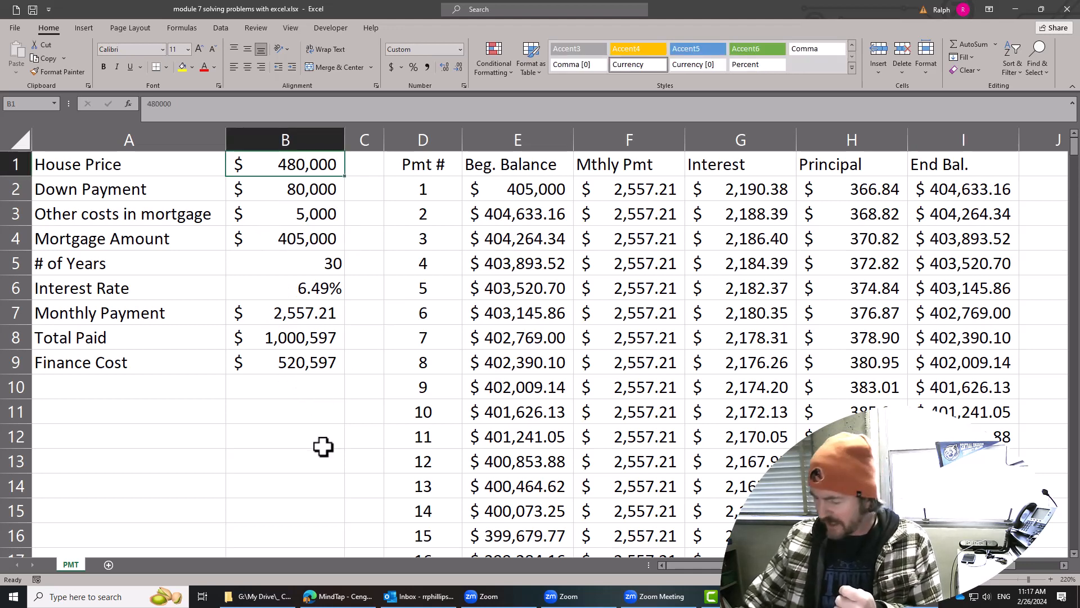
pyautogui.write('55')
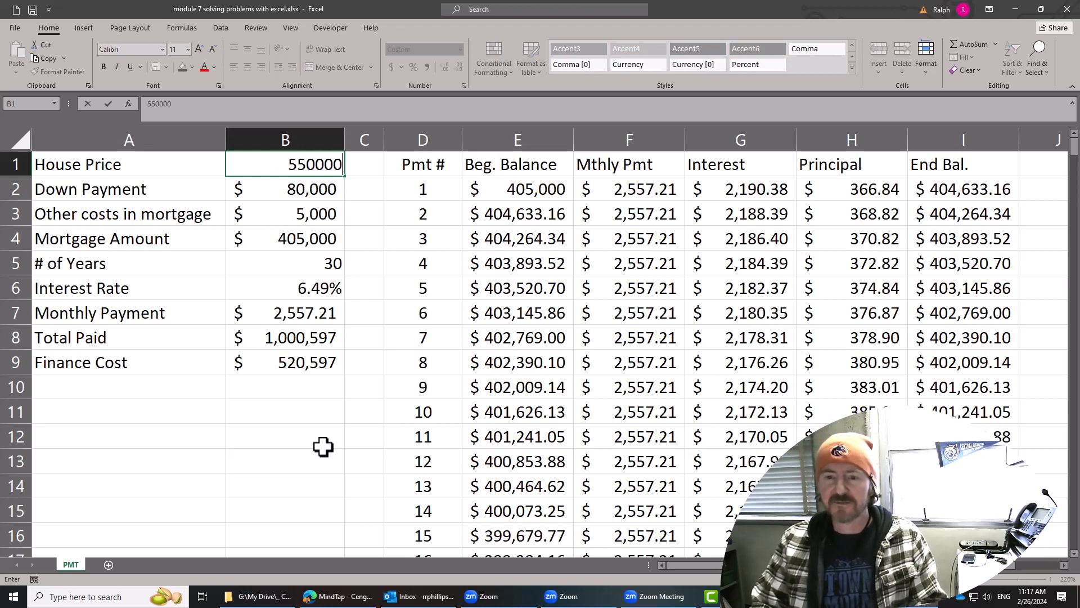
pyautogui.press('Return')
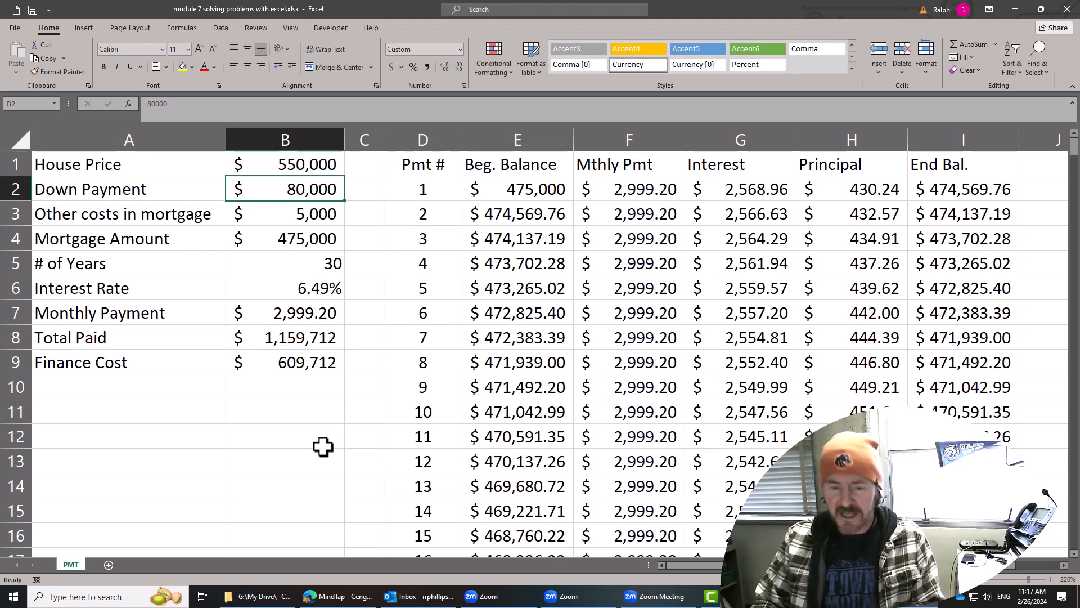
# Set the down payment to 110,000 and the other costs in mortgage to 11,000.
pyautogui.write('110000')
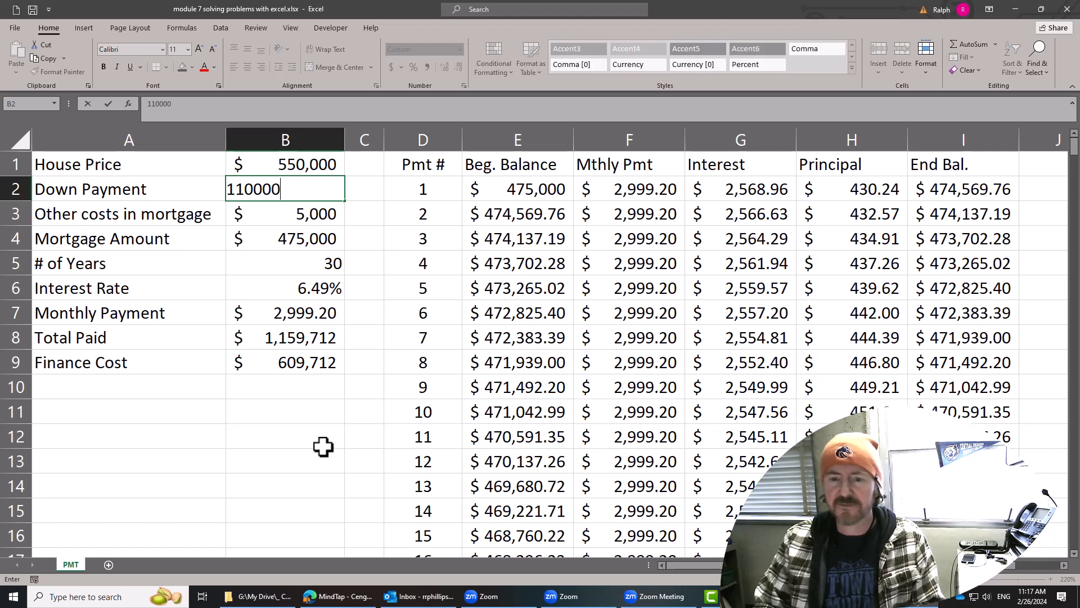
pyautogui.press('Return')
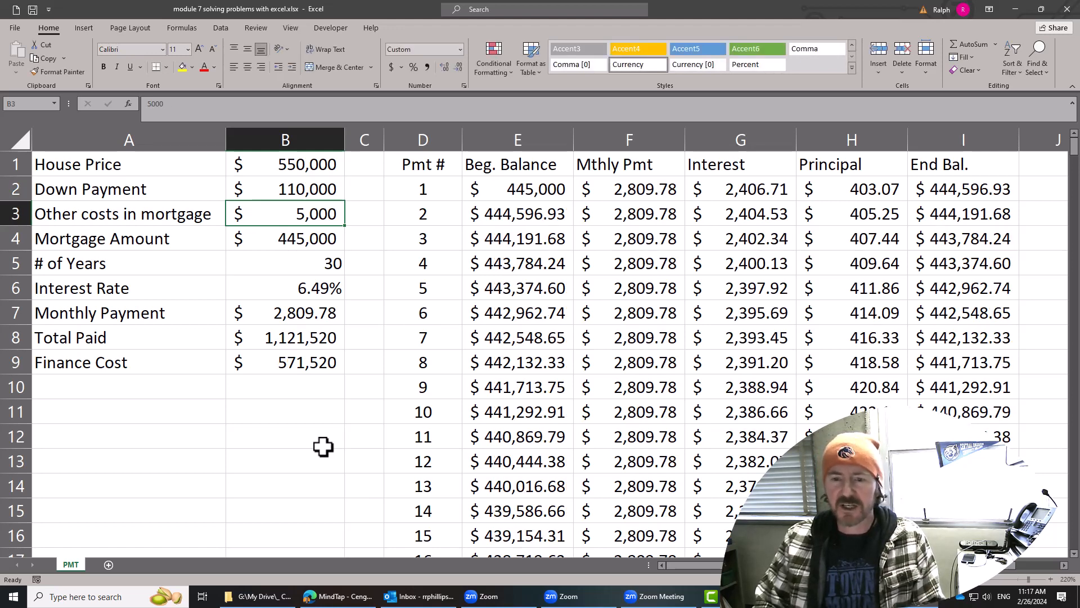
pyautogui.write('11000')
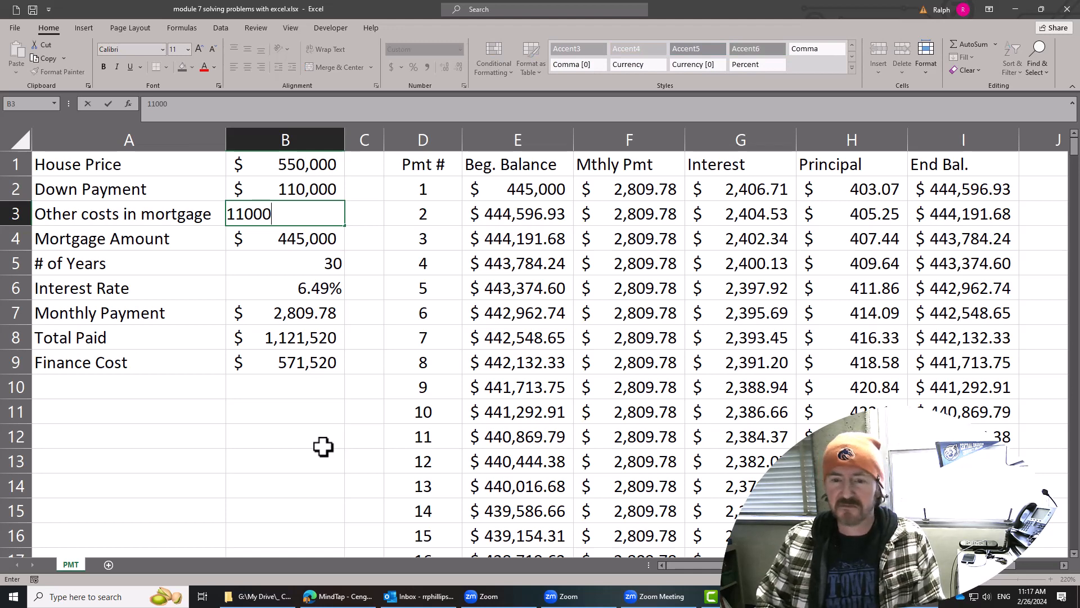
pyautogui.press('Return')
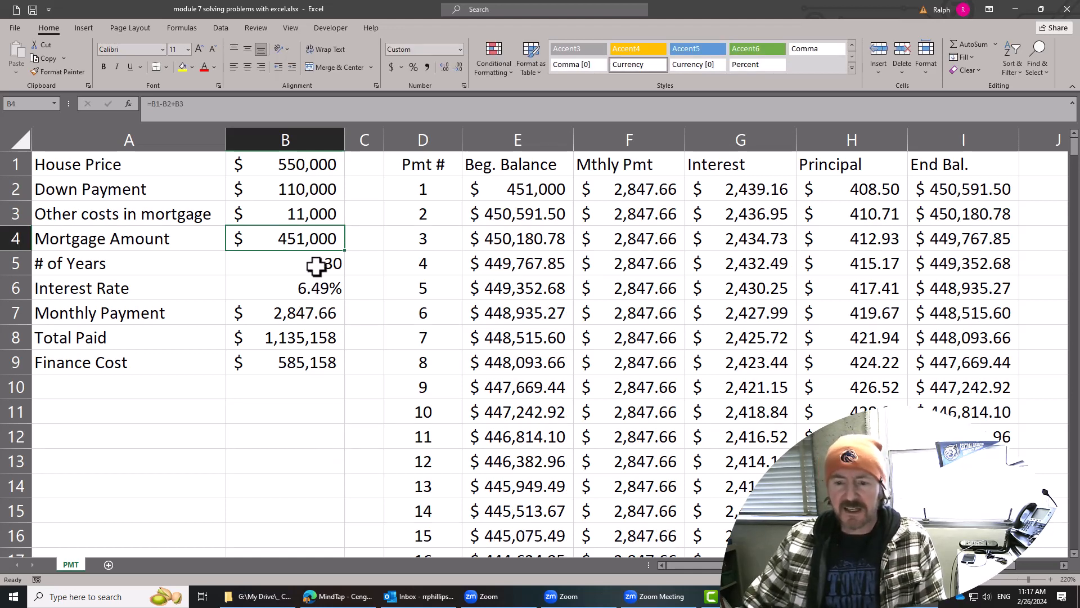
# Set the number of years to 15 and the interest rate to 5.99%, and check the total paid and finance cost.
pyautogui.click(316, 269)
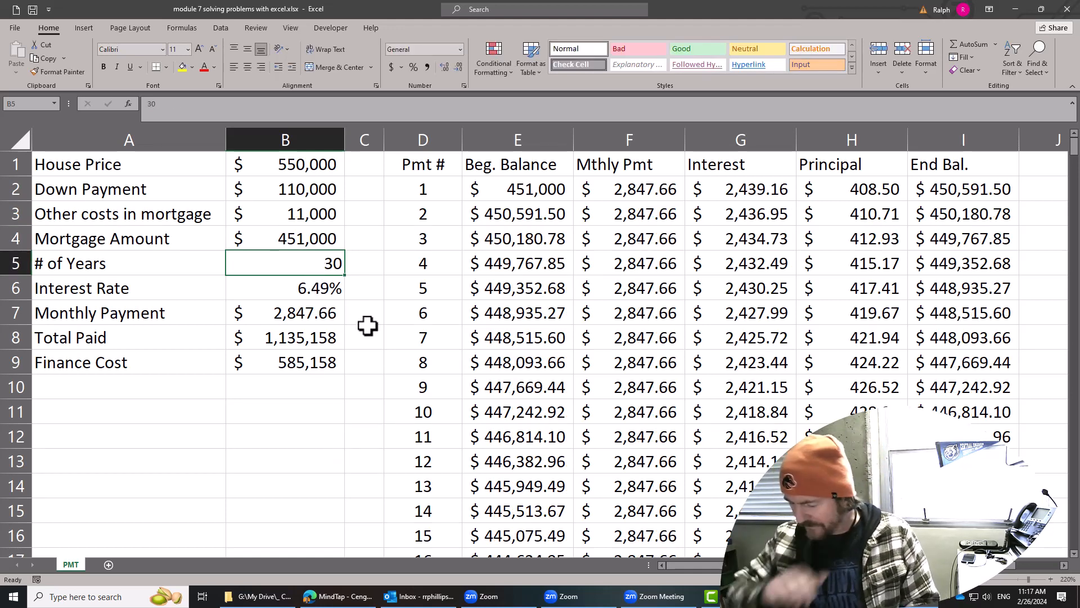
pyautogui.write('15')
pyautogui.press('Return')
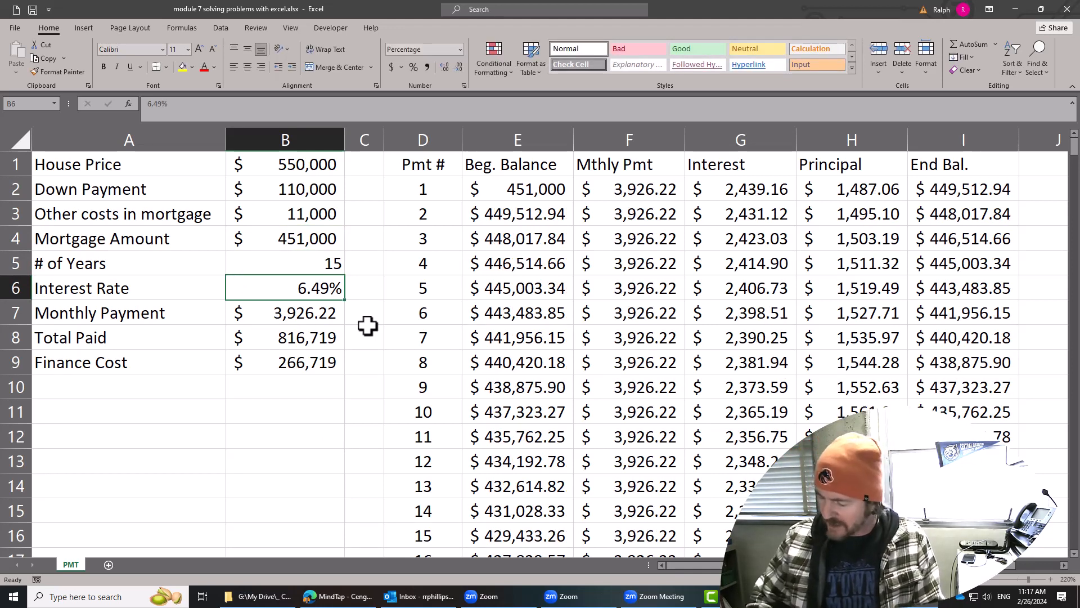
pyautogui.write('5.99')
pyautogui.press('Return')
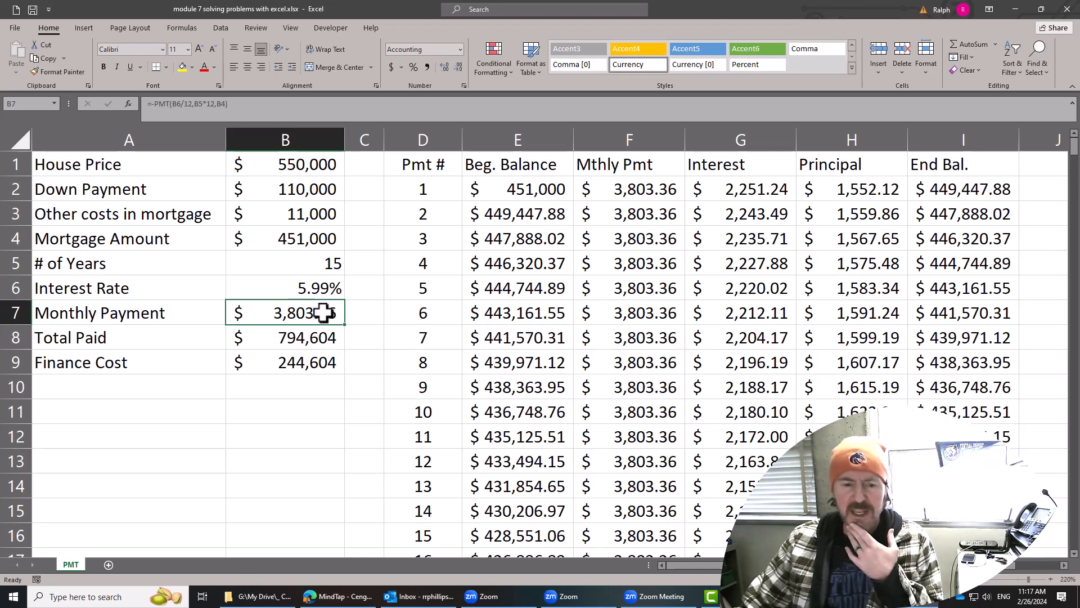
pyautogui.click(314, 338)
pyautogui.click(310, 363)
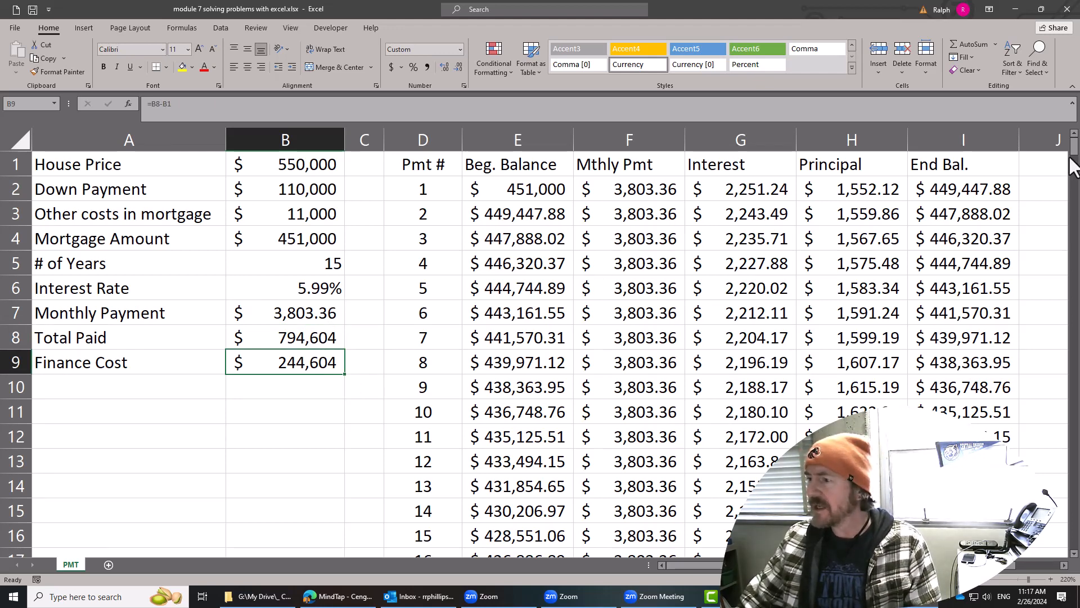
# AutoFit the widths of schedule columns E through I so the balances beyond the shortened loan term fit.
pyautogui.moveTo(1074, 150); pyautogui.dragTo(1070, 370)
pyautogui.scroll(-20, 851, 372)
pyautogui.moveTo(536, 139); pyautogui.dragTo(1011, 137)
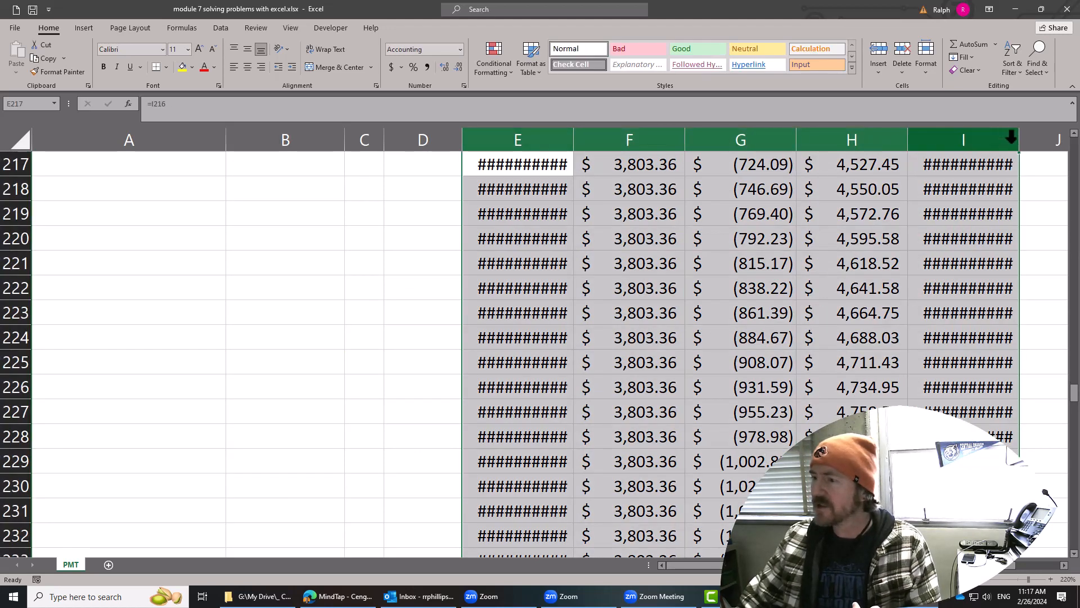
pyautogui.doubleClick(911, 137)
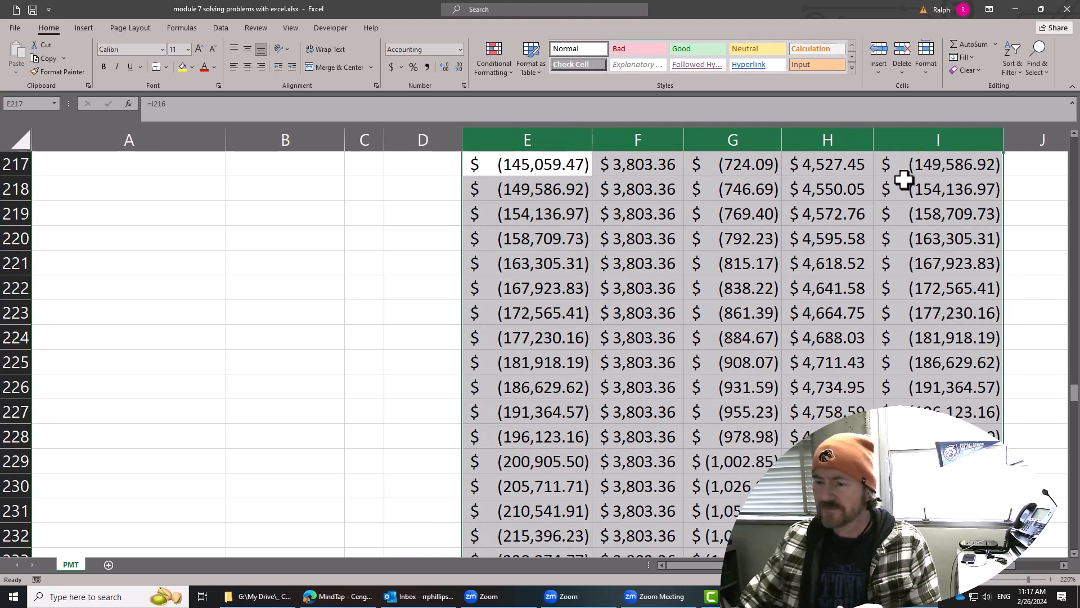
pyautogui.click(866, 268)
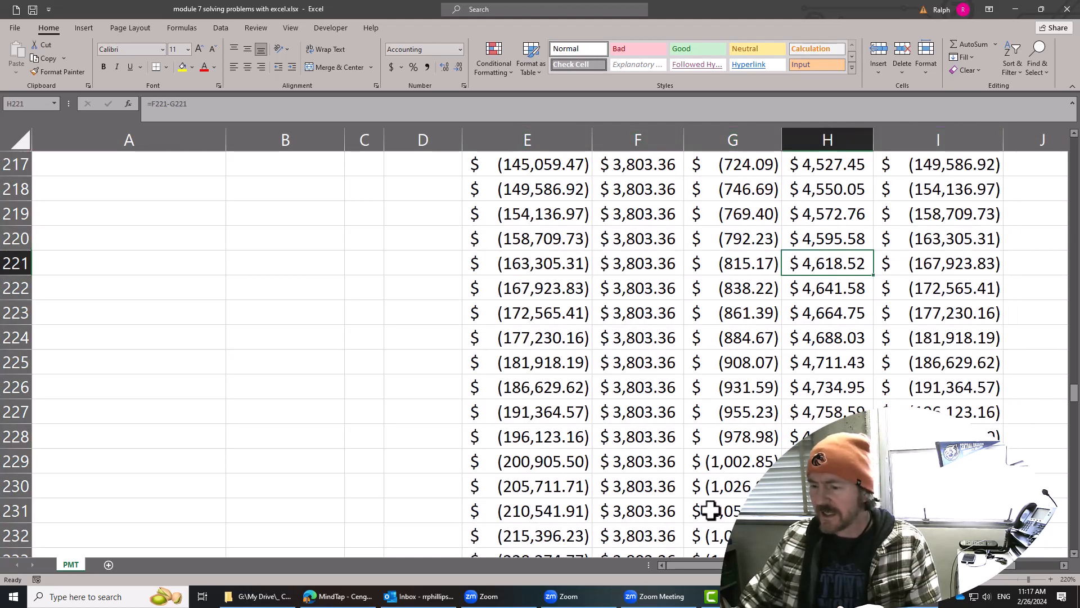
# Examine payment 180 in row 181, its ending balance, and the leftover schedule rows below the 15-year term.
pyautogui.scroll(6, 716, 459)
pyautogui.scroll(9, 711, 456)
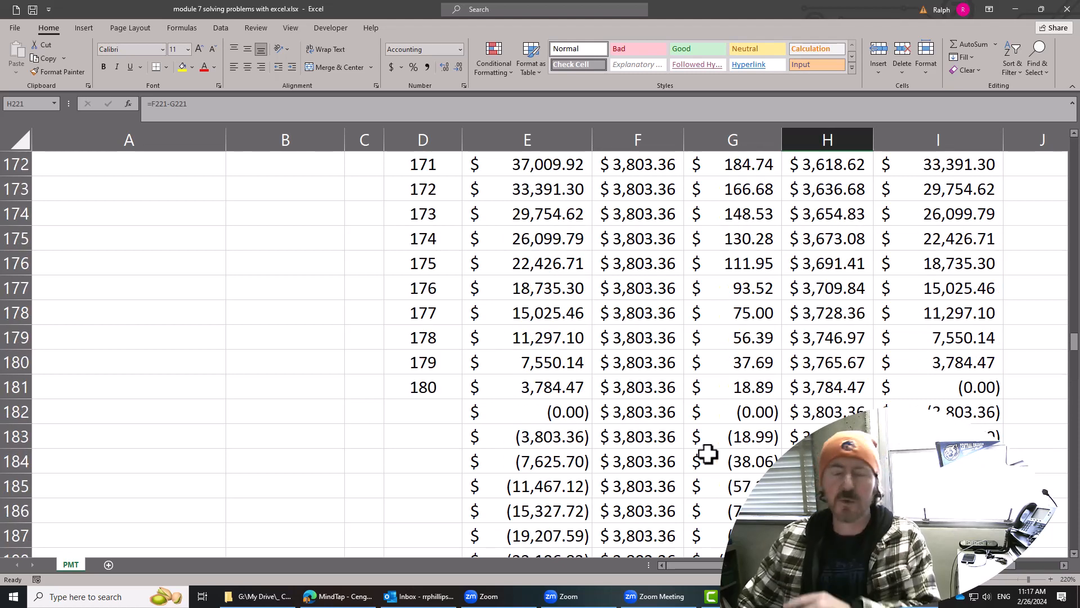
pyautogui.scroll(-2, 620, 400)
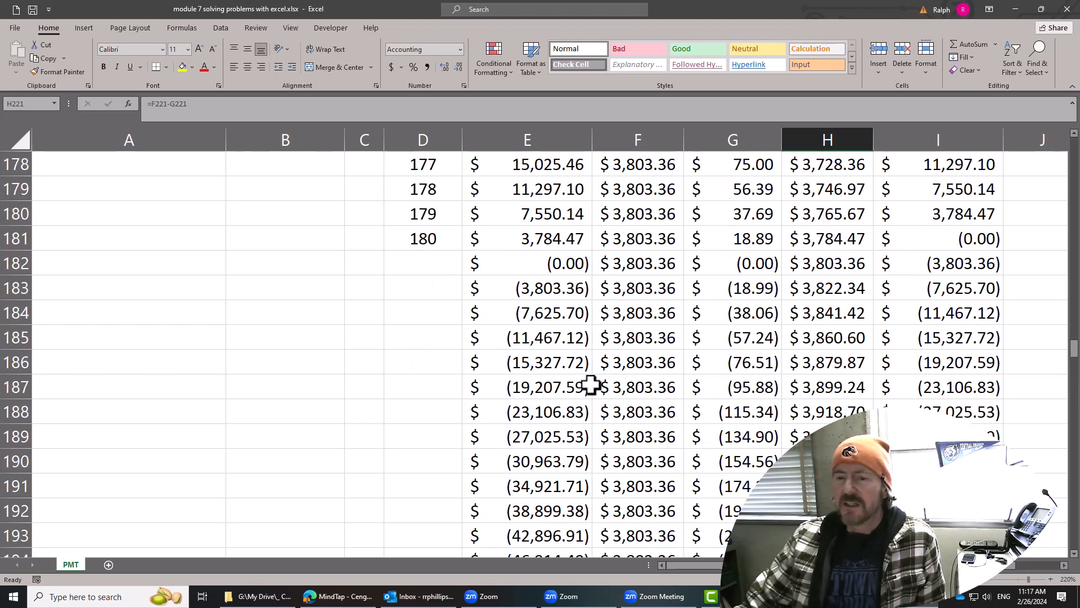
pyautogui.click(413, 239)
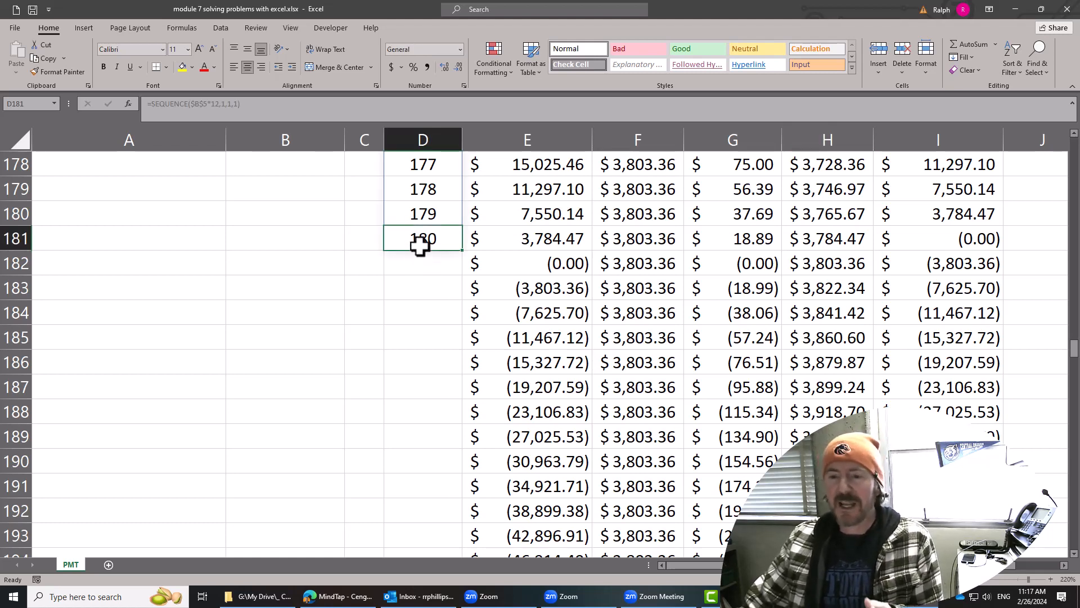
pyautogui.click(959, 243)
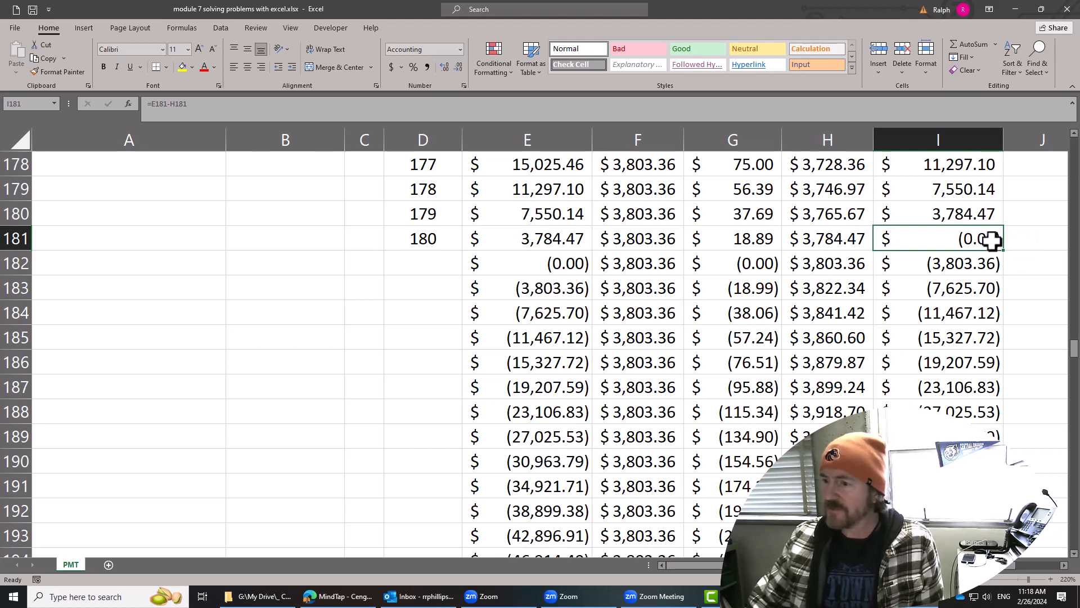
pyautogui.moveTo(441, 239); pyautogui.dragTo(978, 242)
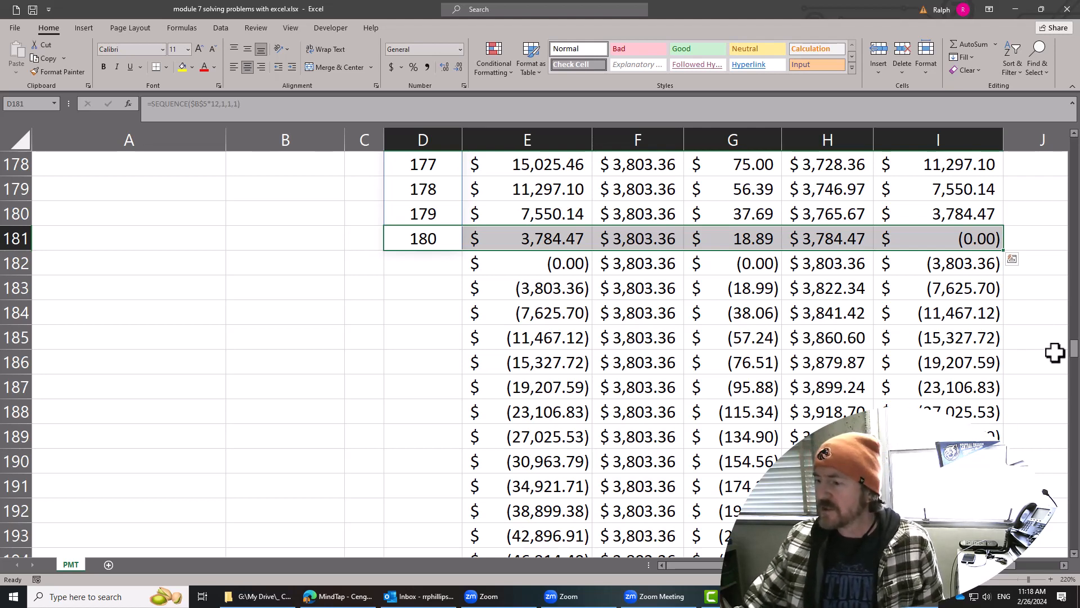
pyautogui.moveTo(1074, 353); pyautogui.dragTo(1074, 139)
pyautogui.click(588, 311)
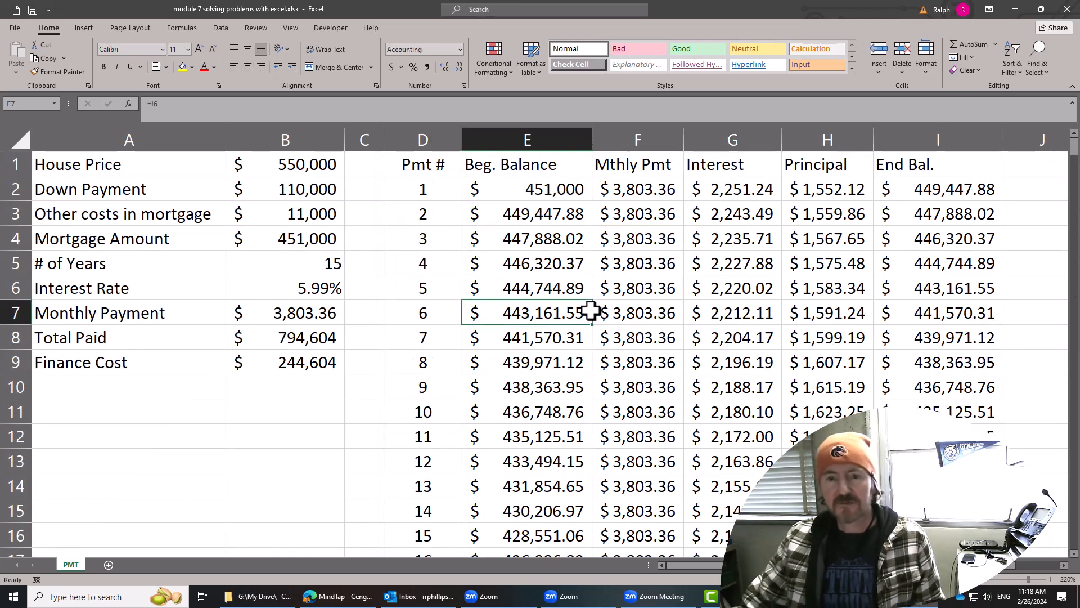